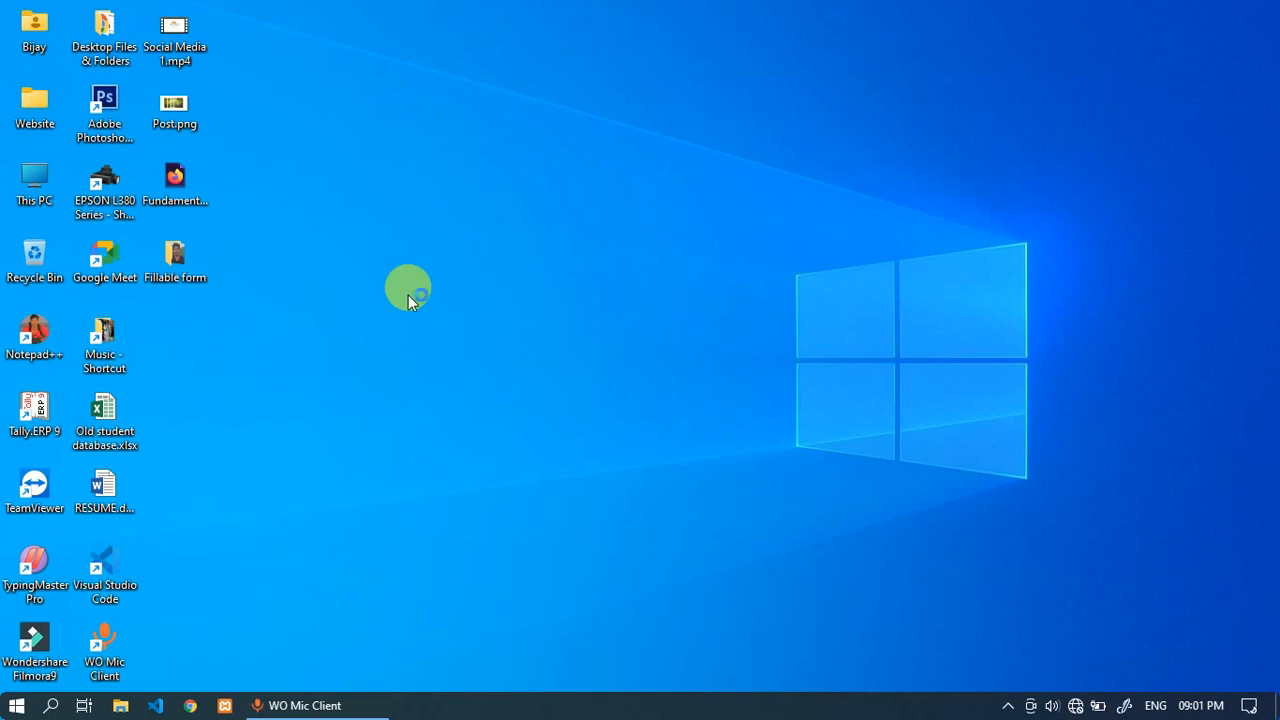
Launch Microsoft Word by running winword from the Windows Run box
key("super+r")
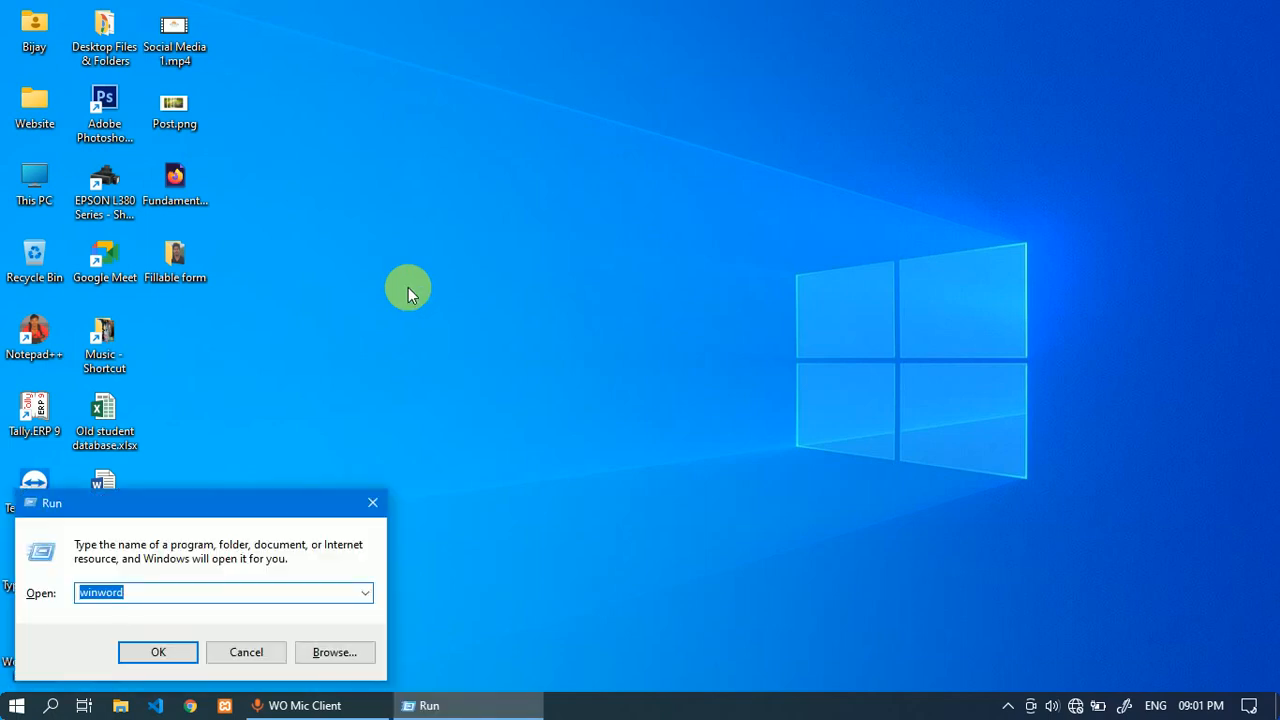
key("Return")
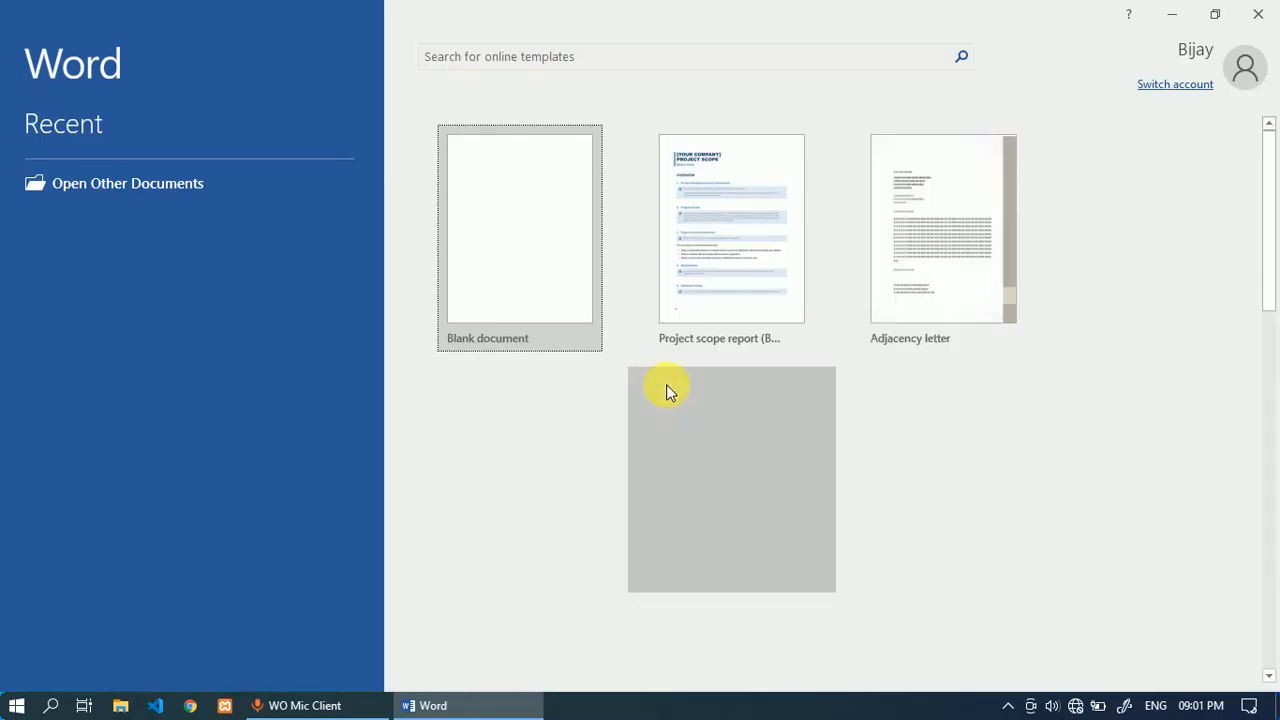
Choose the Blank document tile to create the empty Document1
left_click(538, 285)
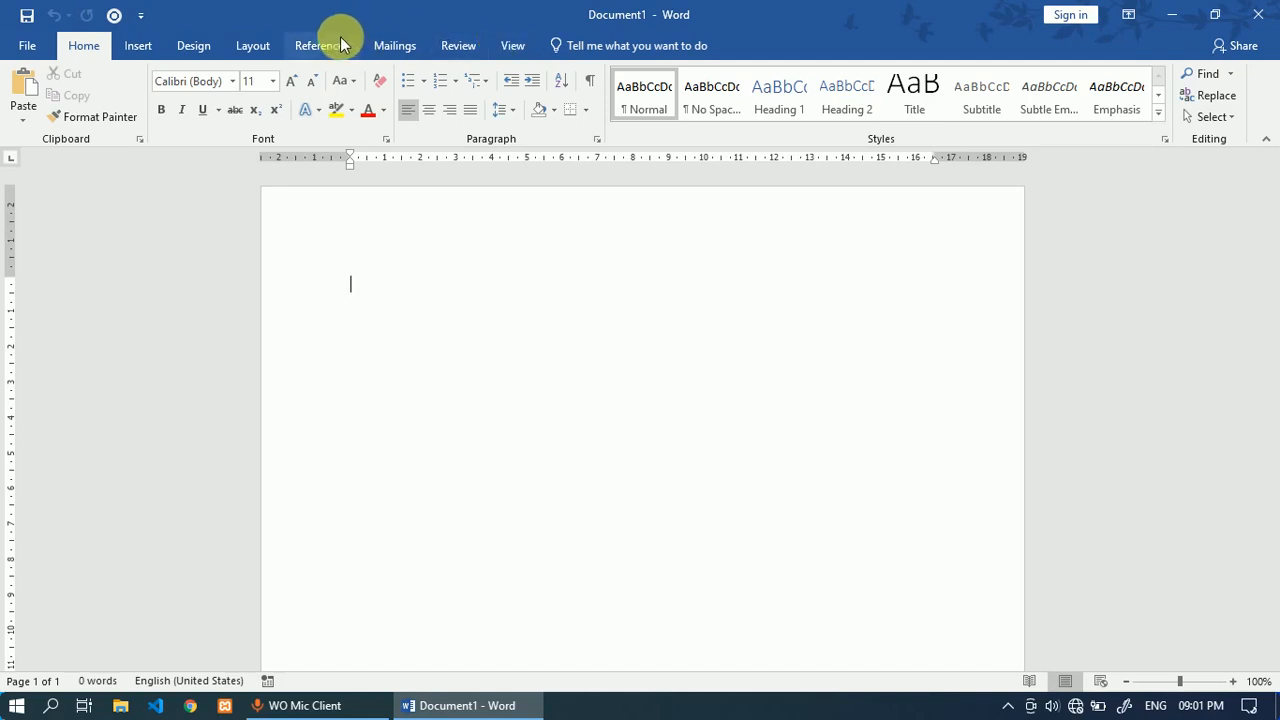
Tick Developer under Main Tabs in Customize the Ribbon and confirm with OK
right_click(503, 48)
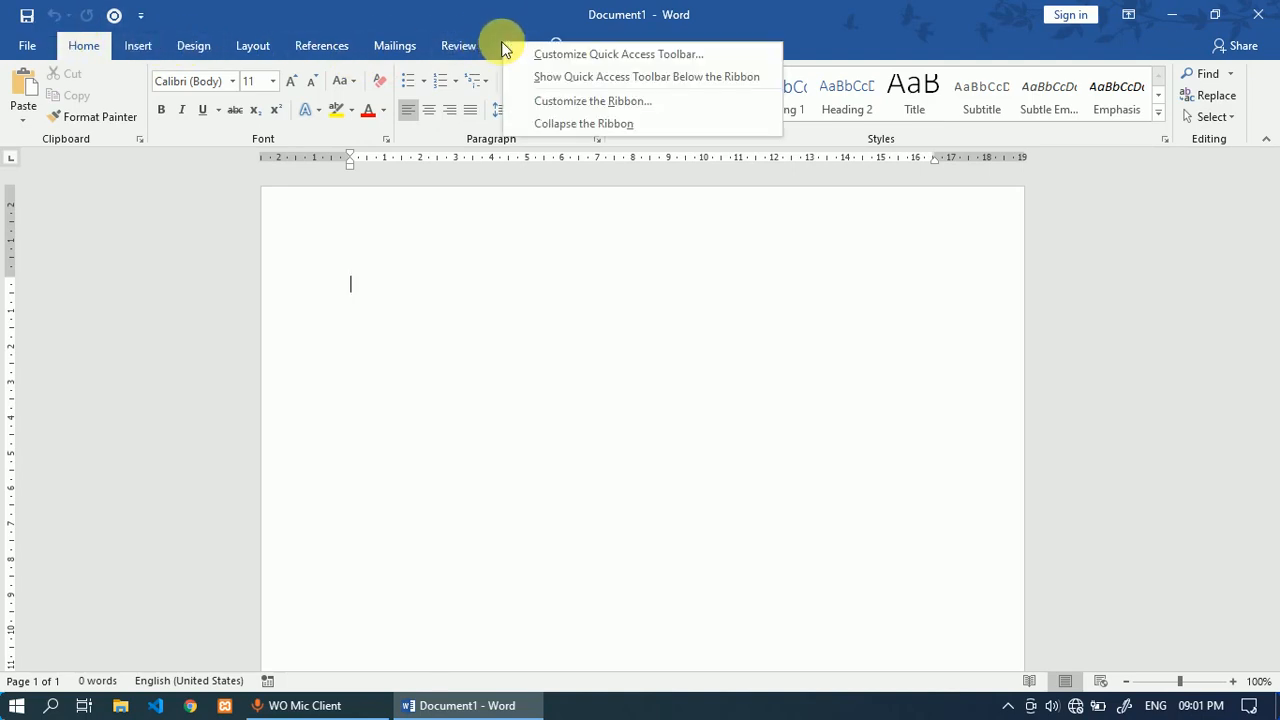
left_click(585, 106)
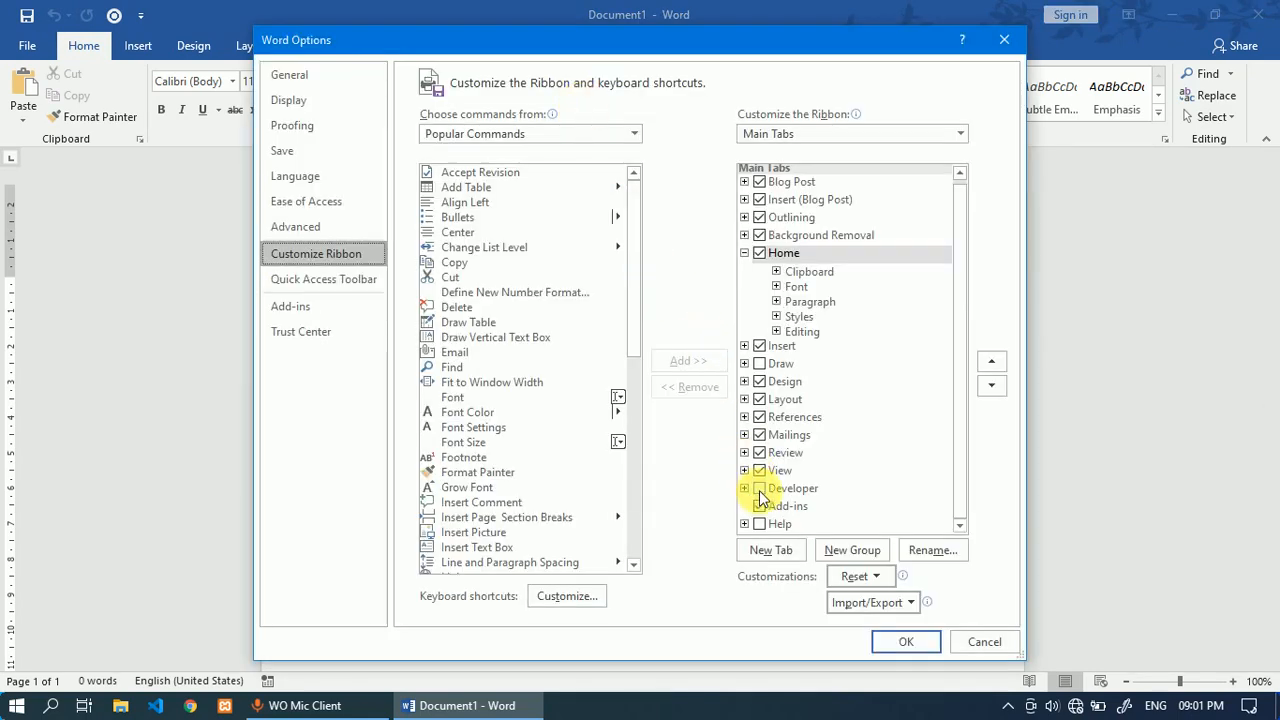
left_click(760, 489)
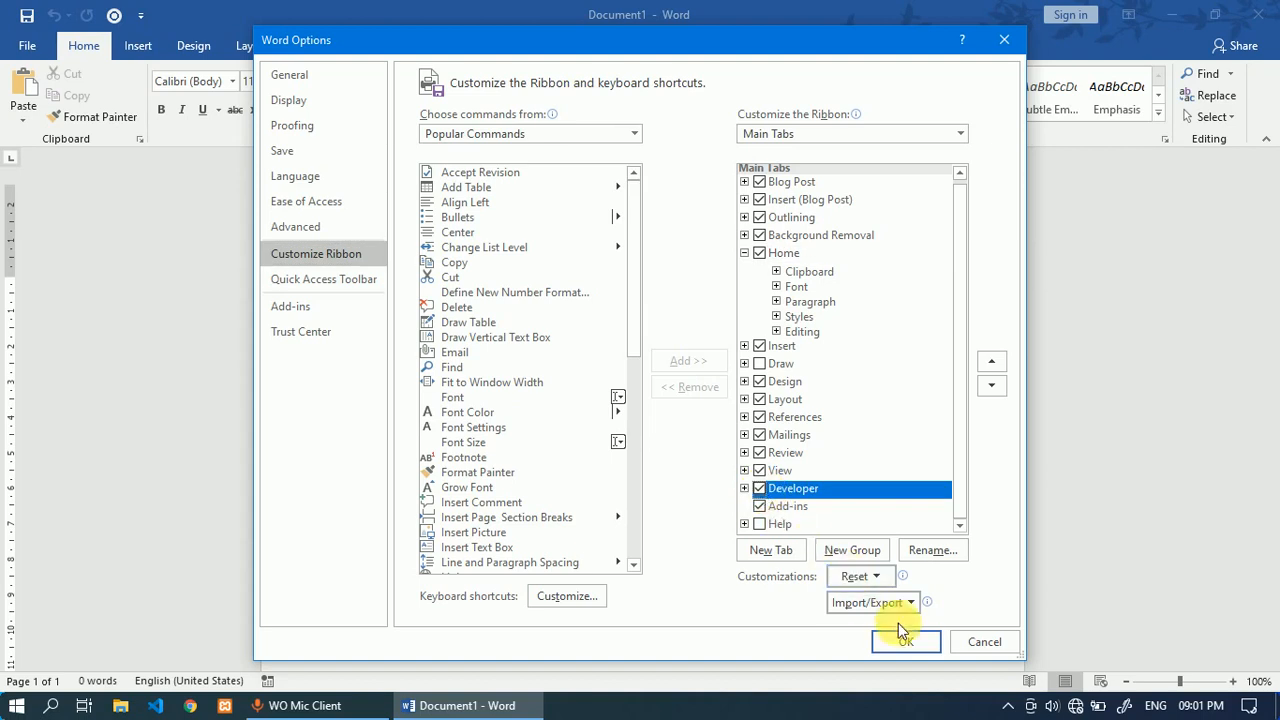
left_click(905, 643)
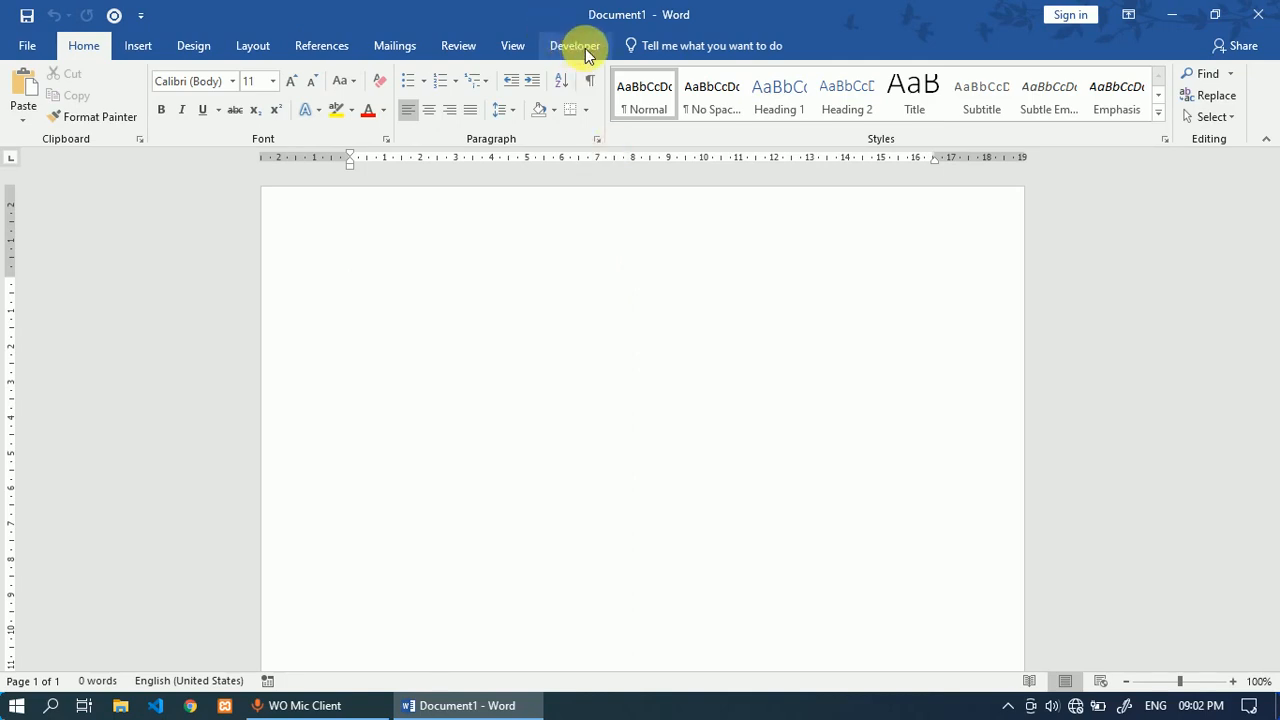
Save the document as fillable form.docx inside Desktop > Fillable form
left_click(30, 20)
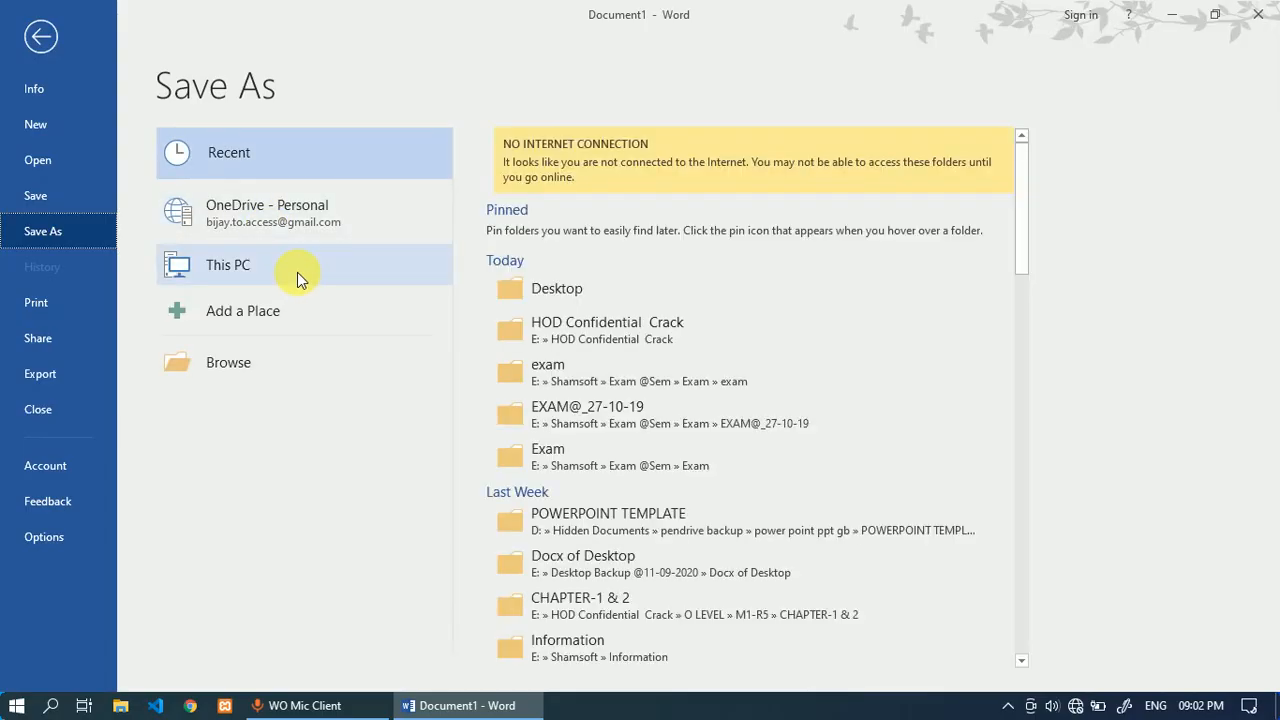
left_click(611, 296)
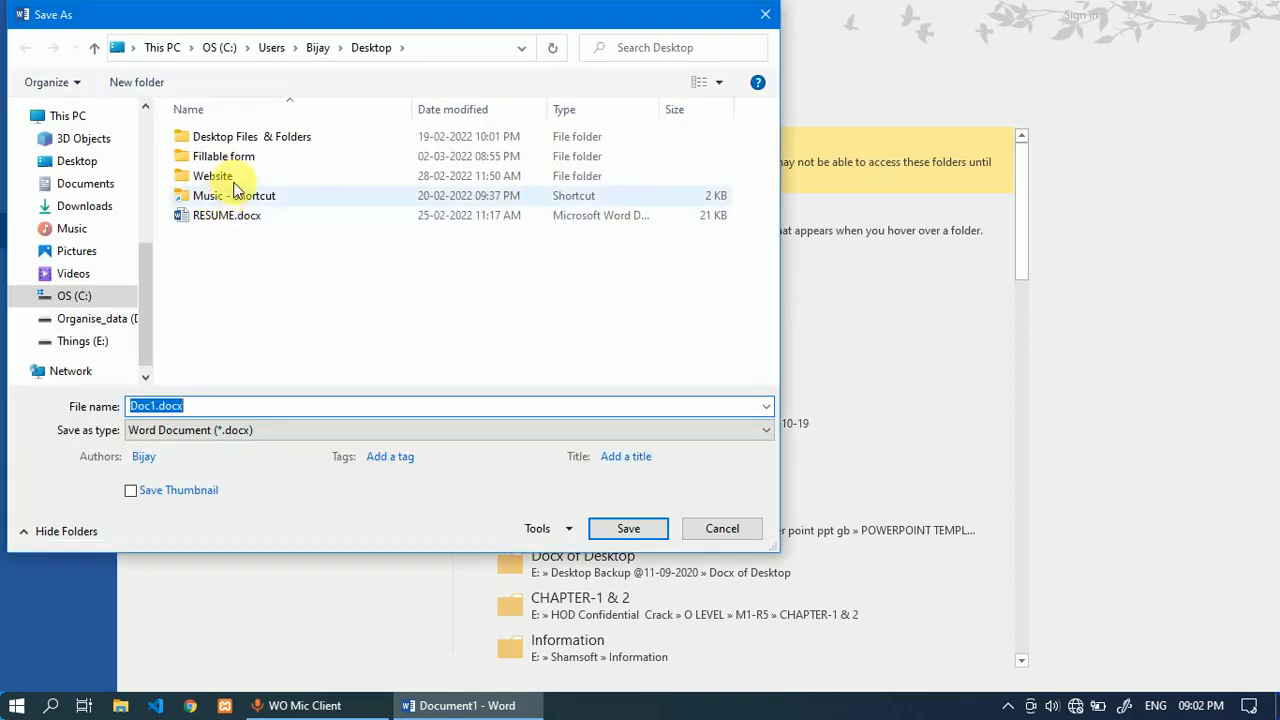
left_click(265, 160)
double_click(265, 160)
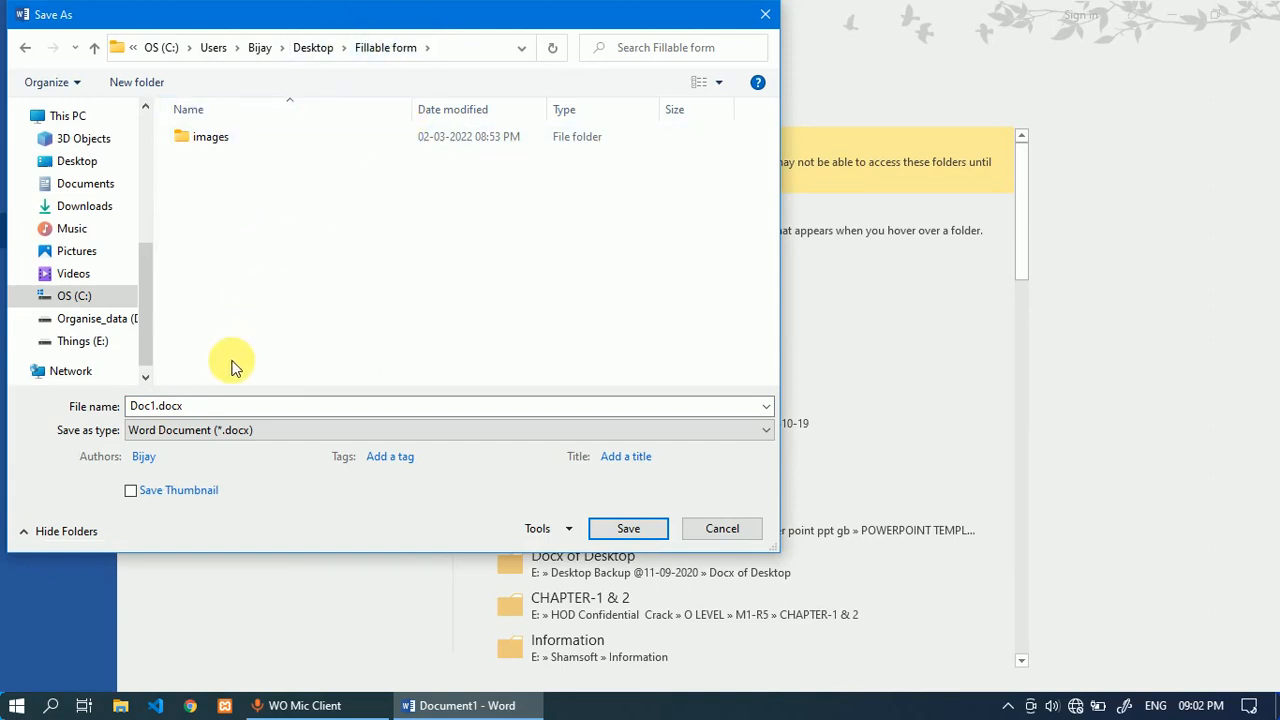
key("super+d")
left_click(205, 405)
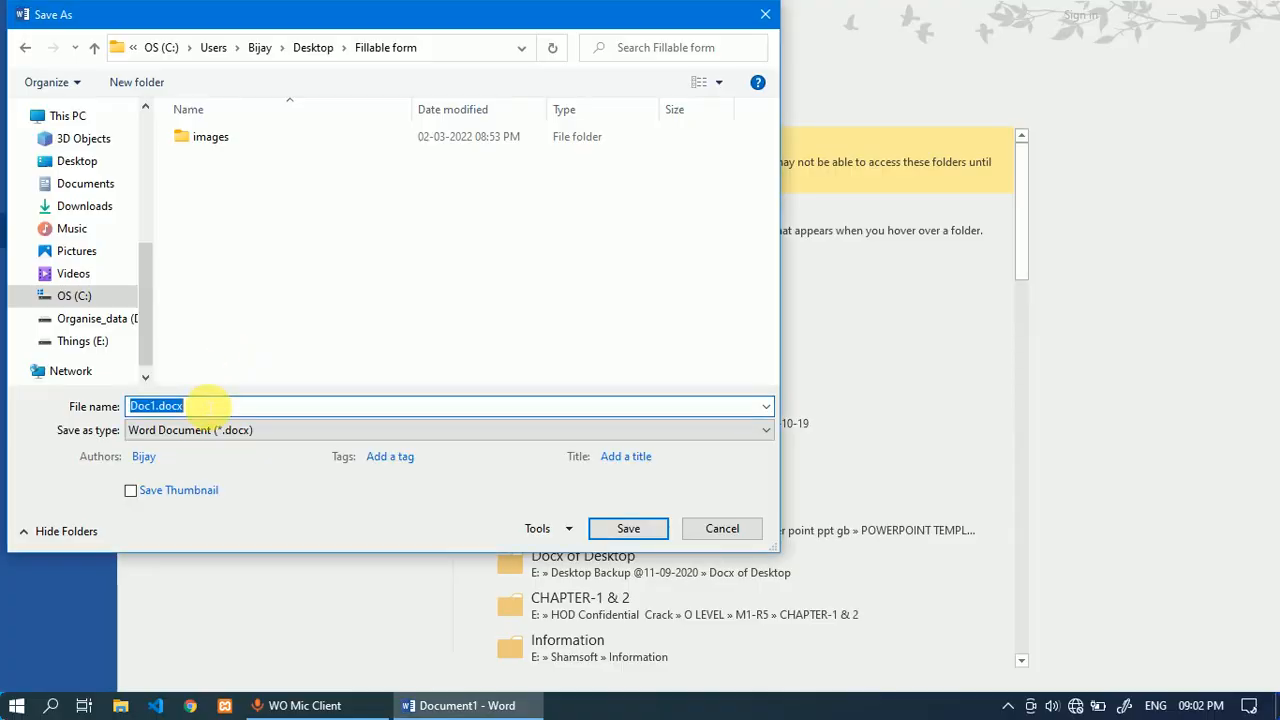
type("filla")
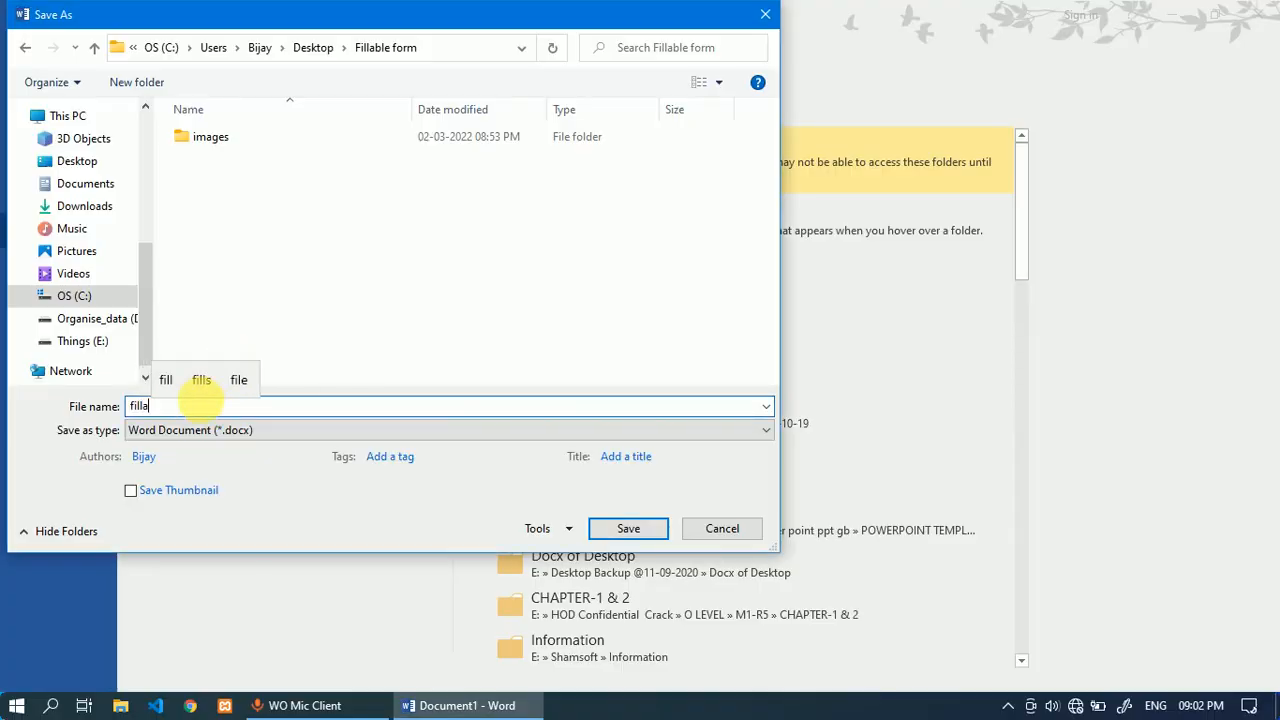
type("ble")
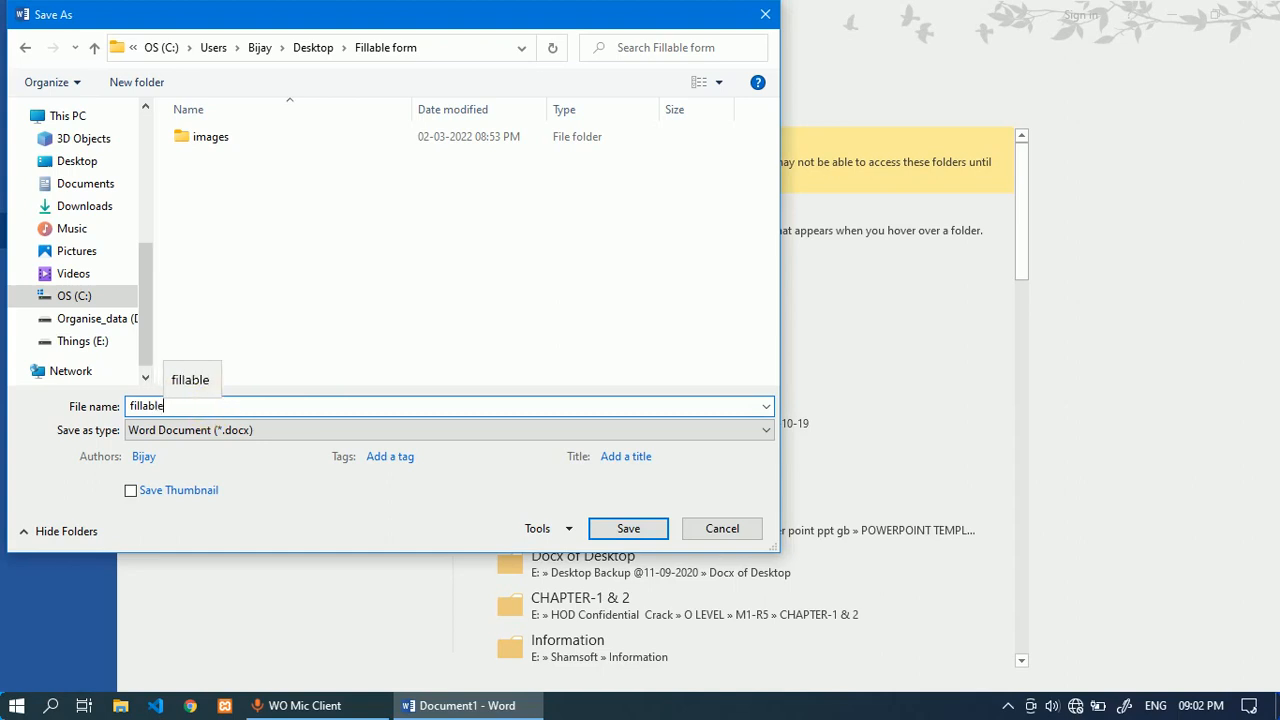
type(" f")
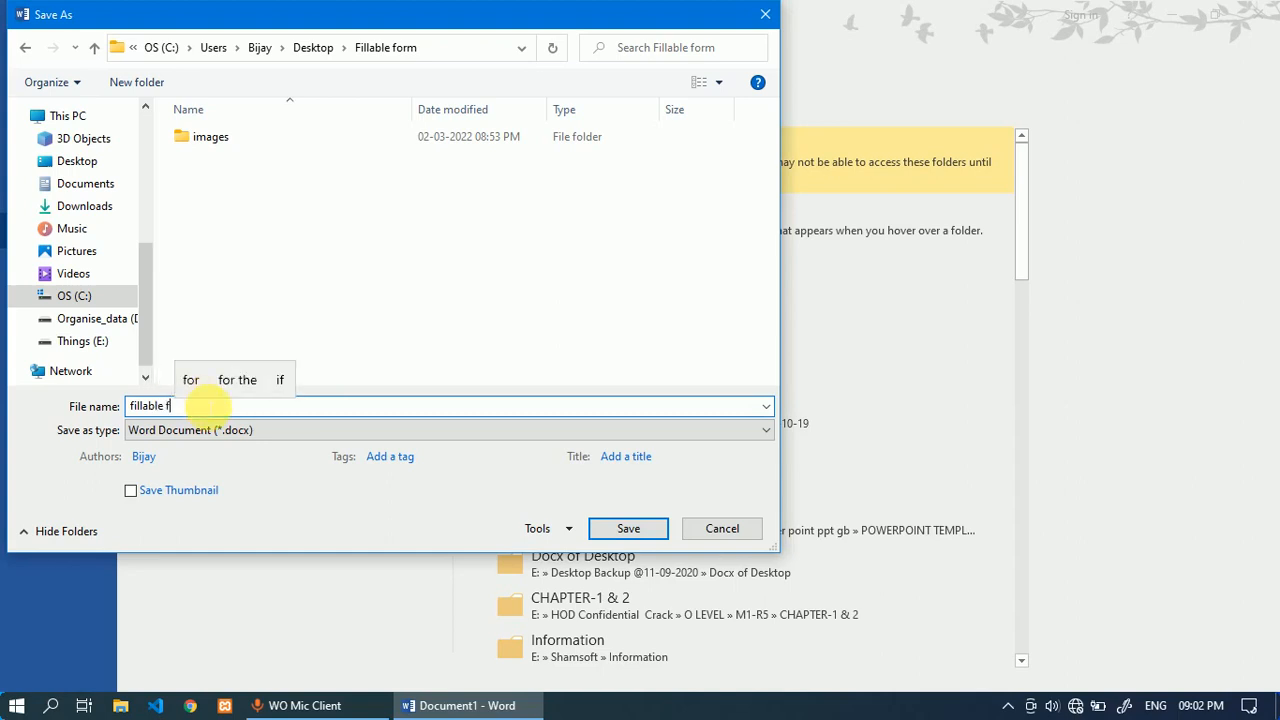
type("orm")
key("Return")
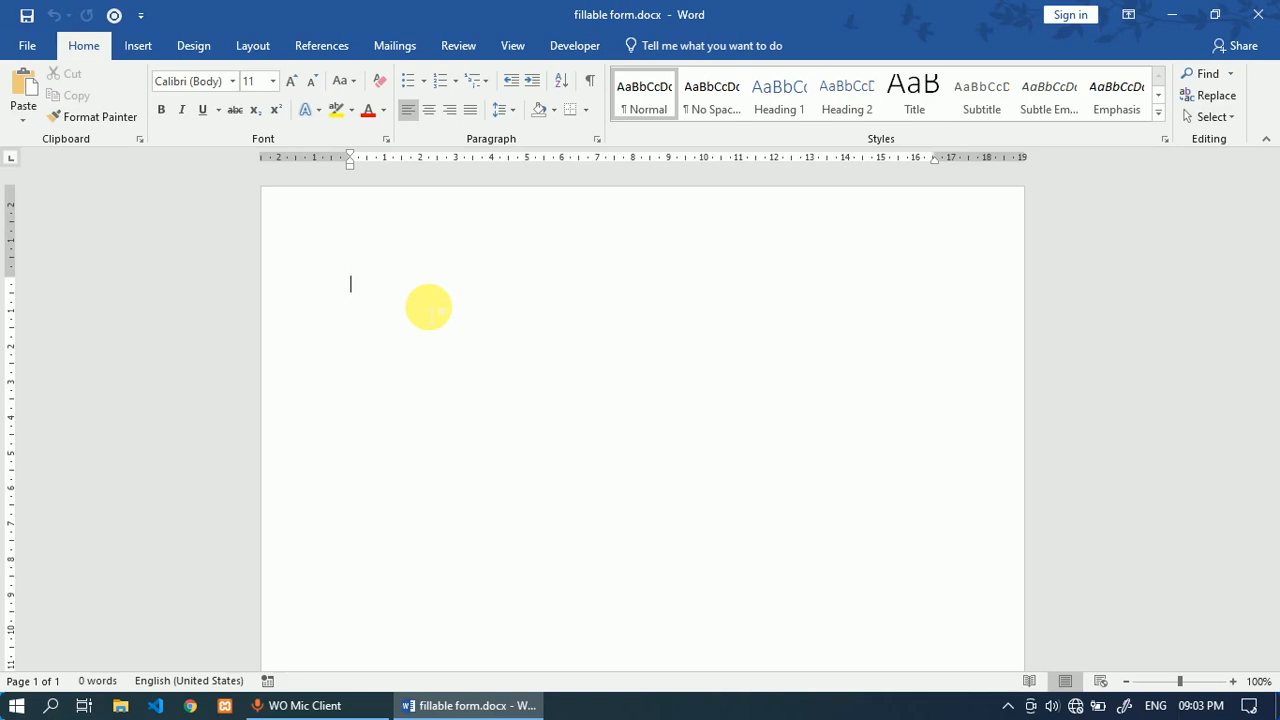
Type 'Café' as the page title, centre it and grow it to 36 pt
type("C")
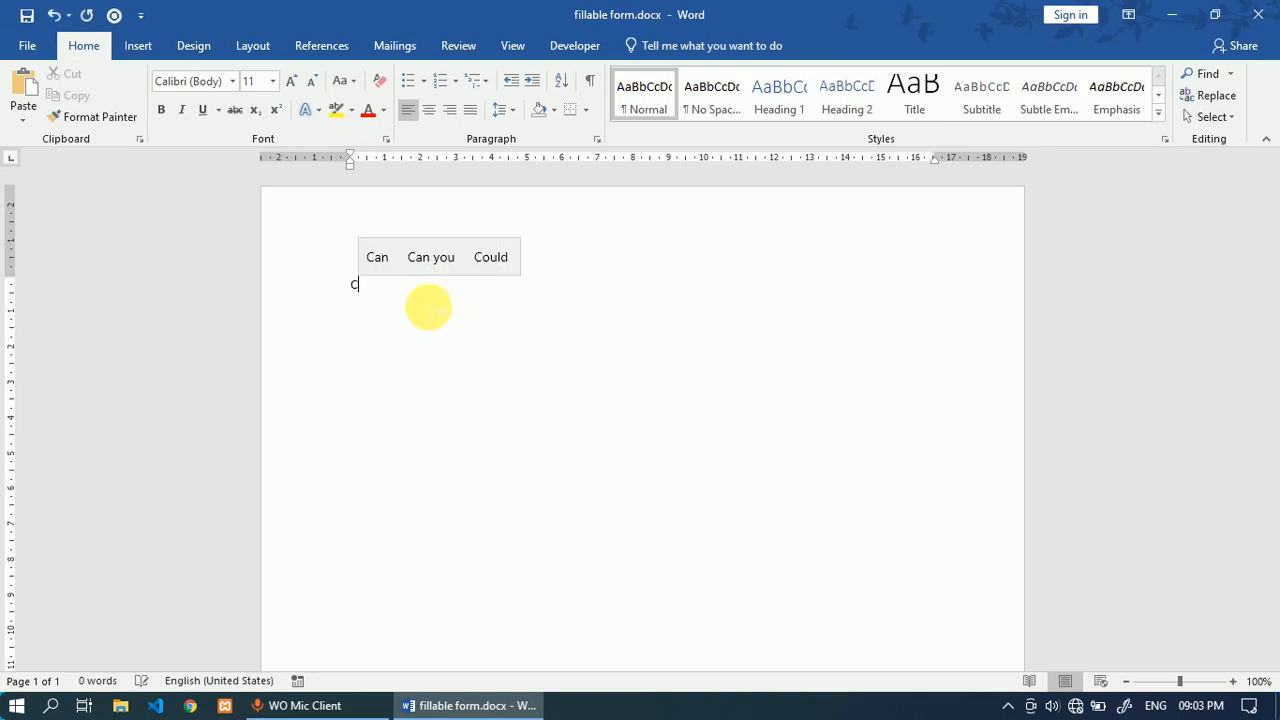
type("afe")
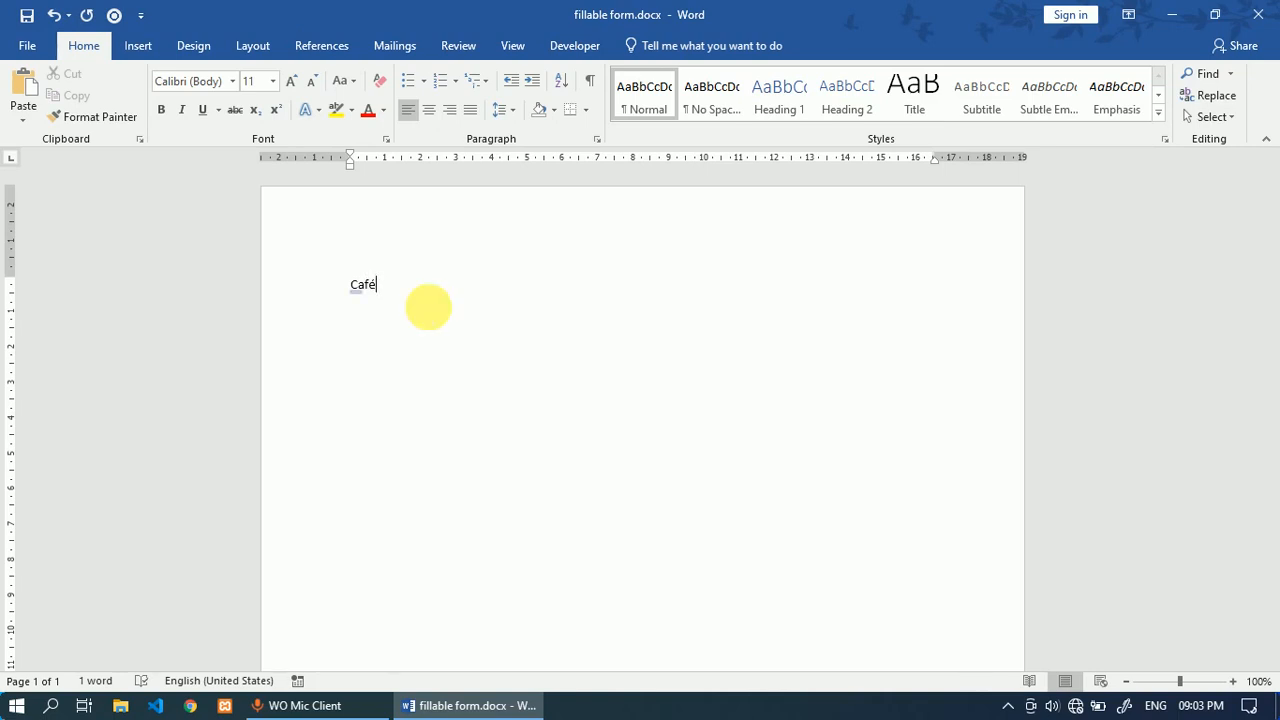
double_click(428, 307)
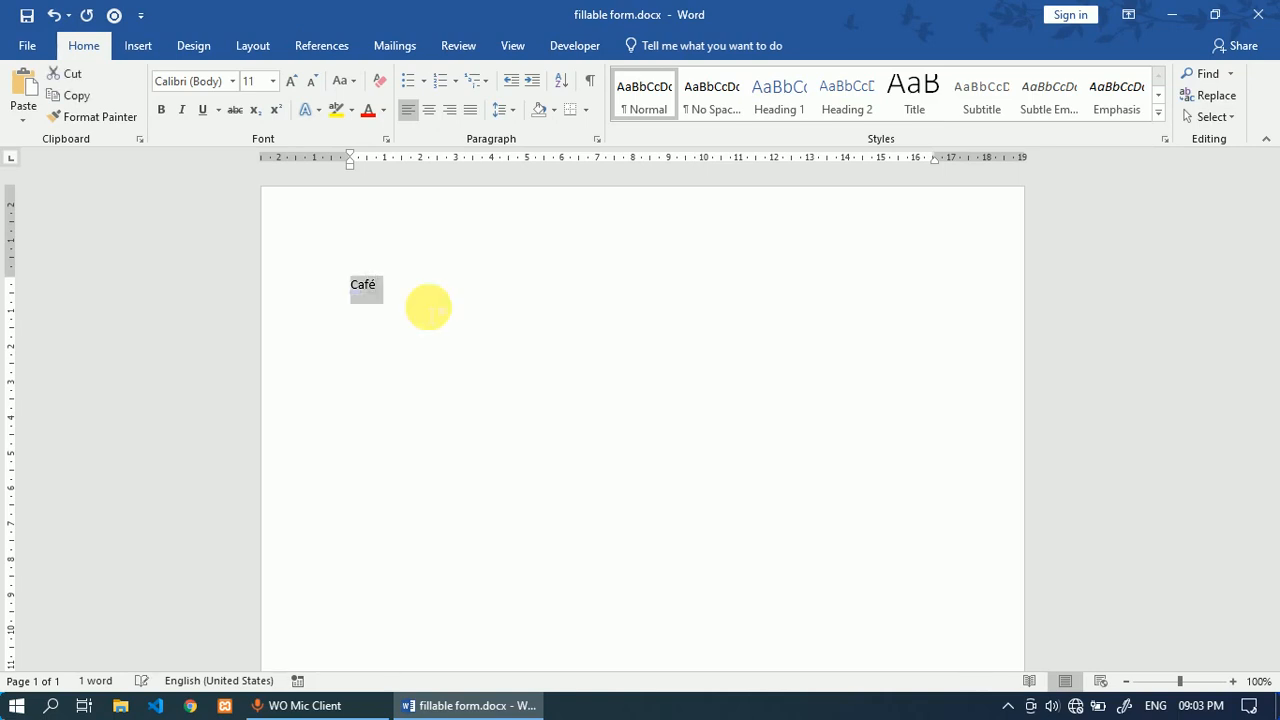
left_click(428, 110)
left_click(292, 81)
left_click(292, 81)
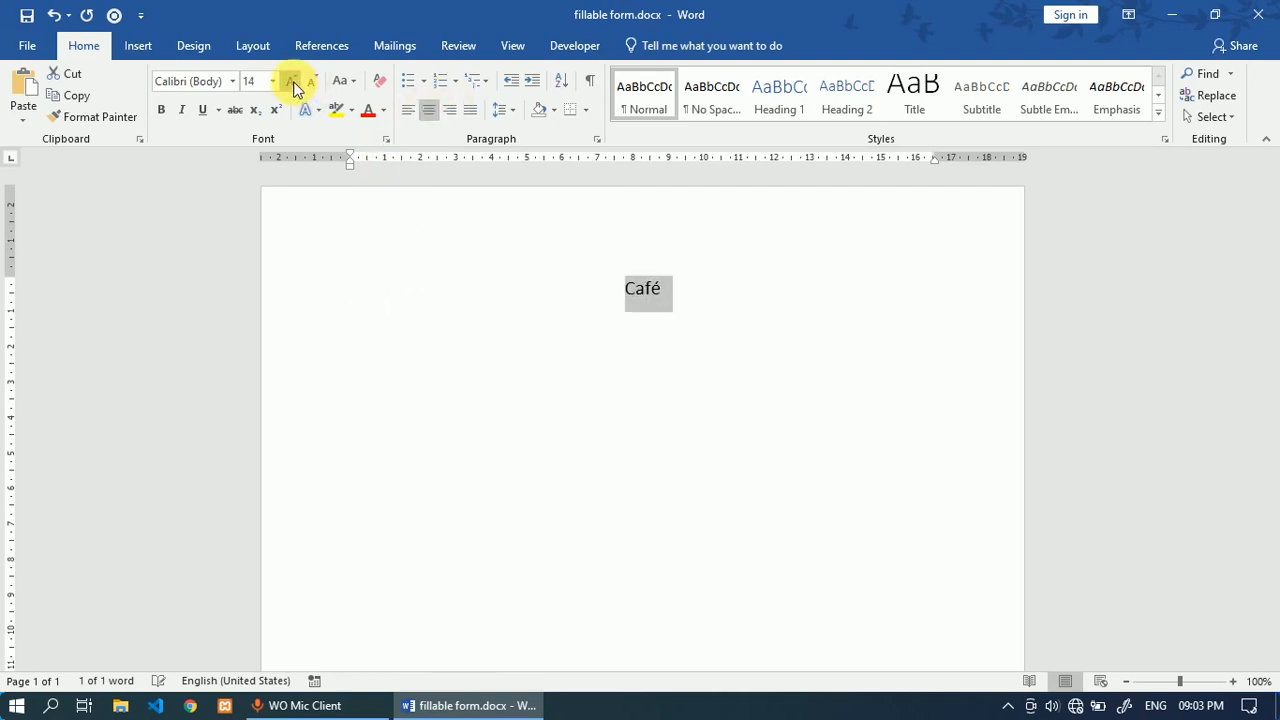
left_click(292, 81)
left_click(292, 81)
left_click(292, 81)
left_click(292, 83)
left_click(292, 83)
left_click(292, 83)
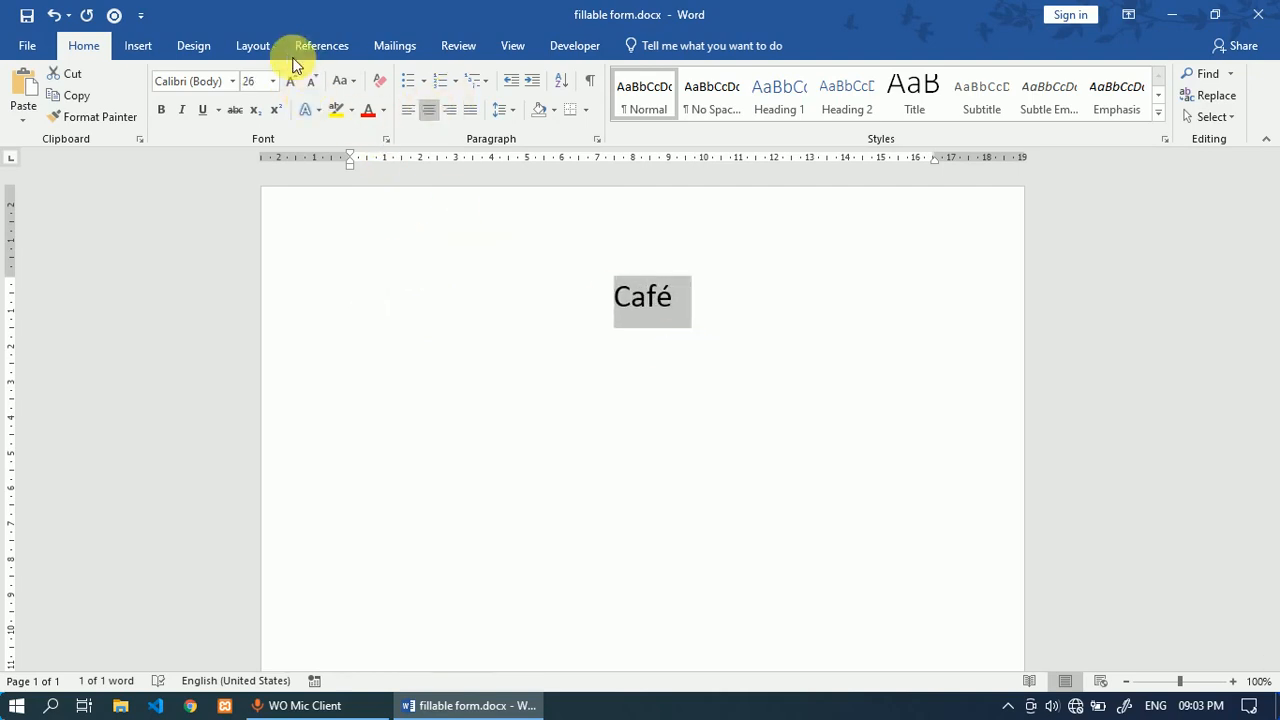
left_click(297, 86)
left_click(297, 86)
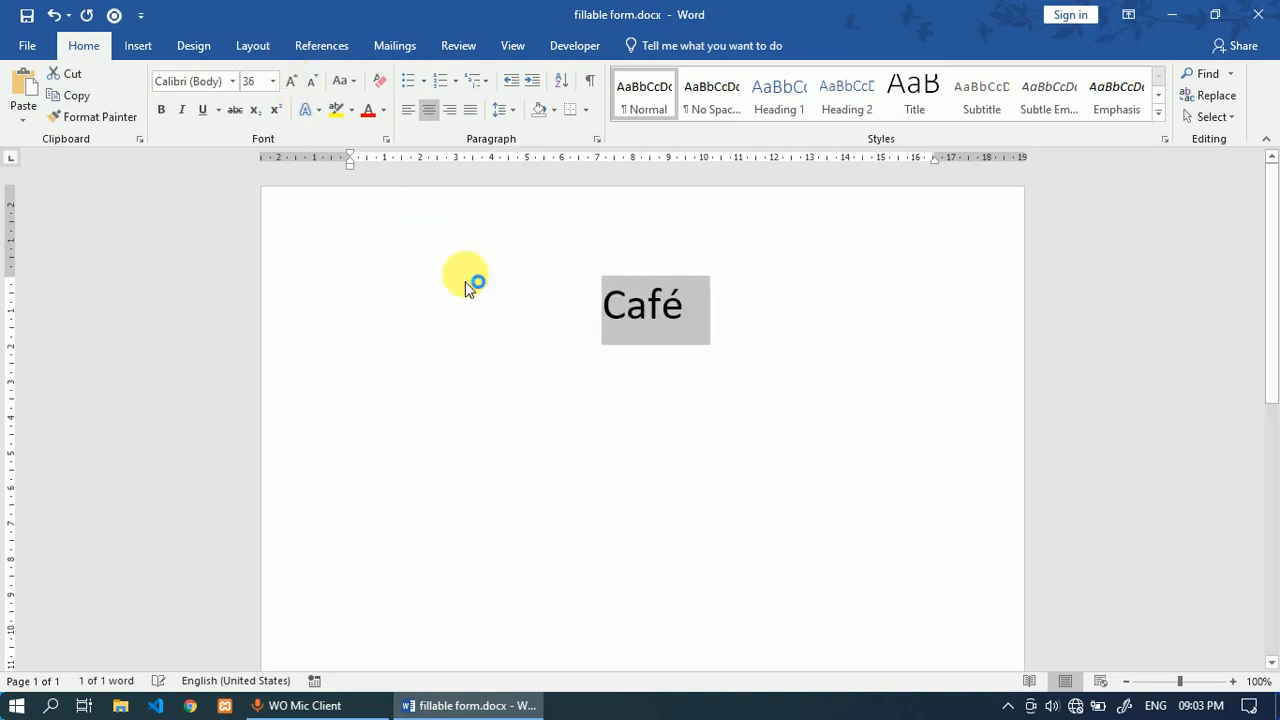
left_click(551, 296)
left_click(731, 309)
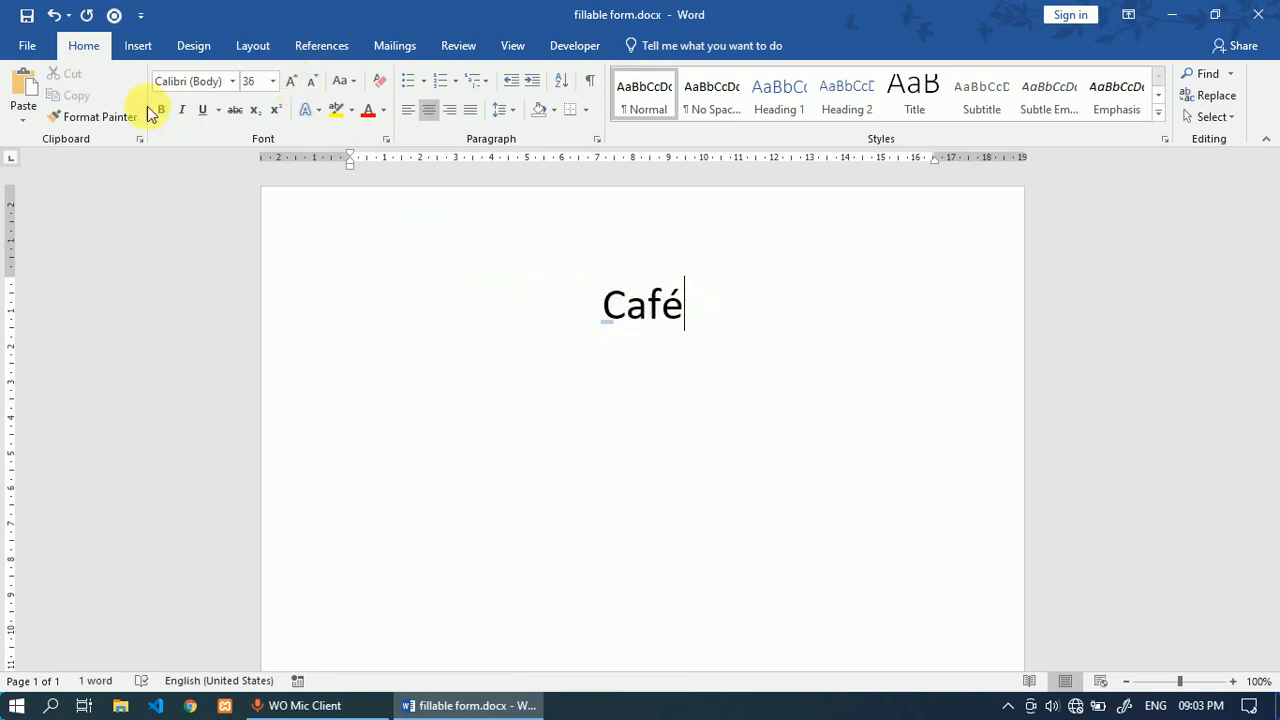
left_click(131, 46)
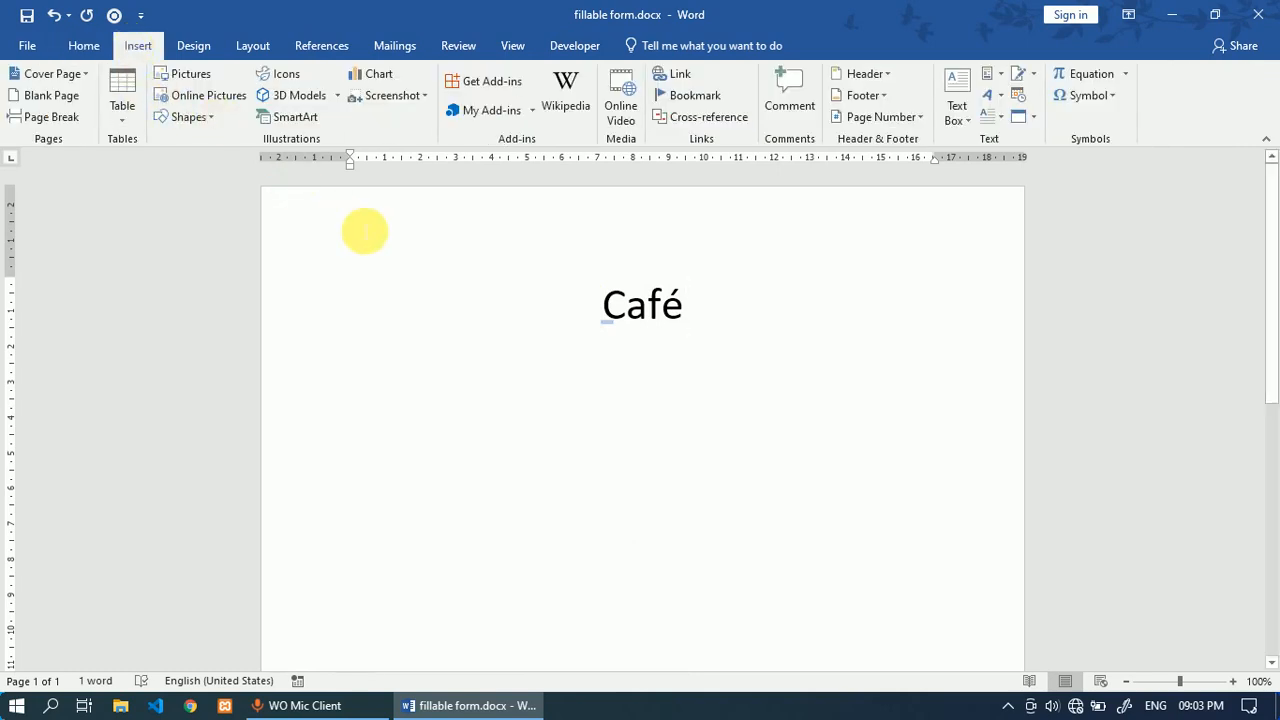
Insert logo.png from the Fillable form images folder into the page header
key("ctrl+a")
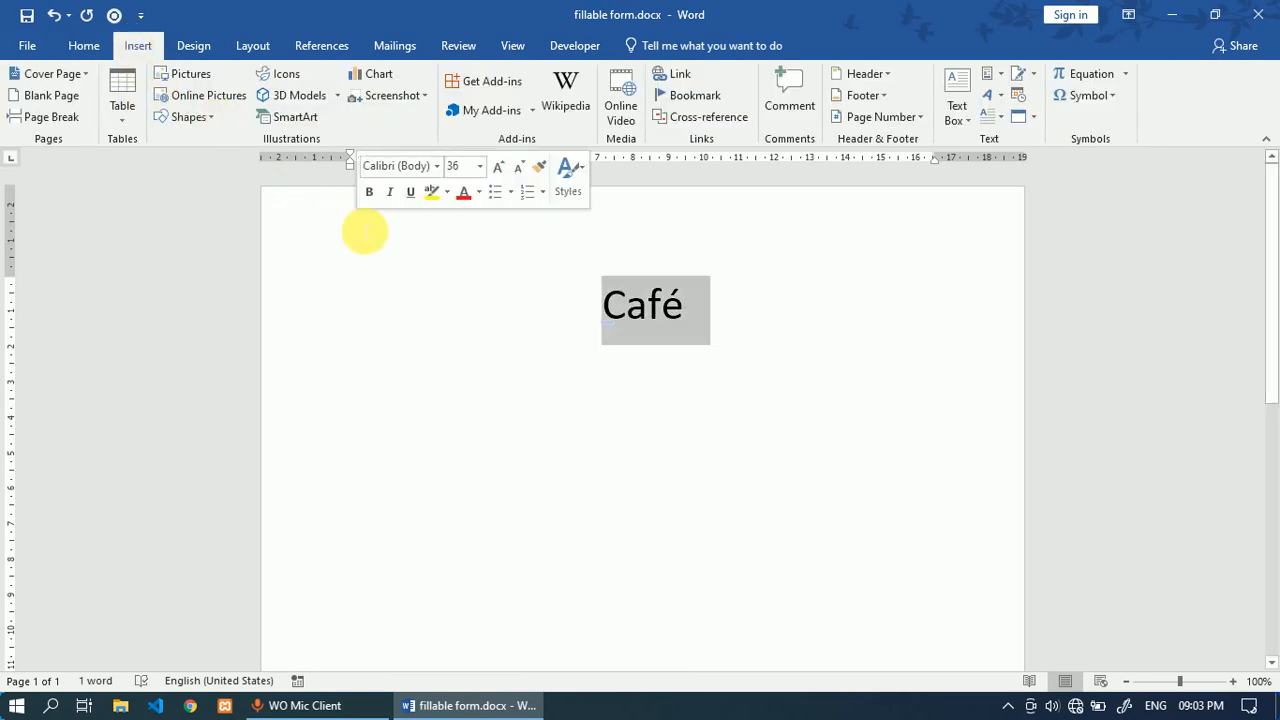
double_click(388, 232)
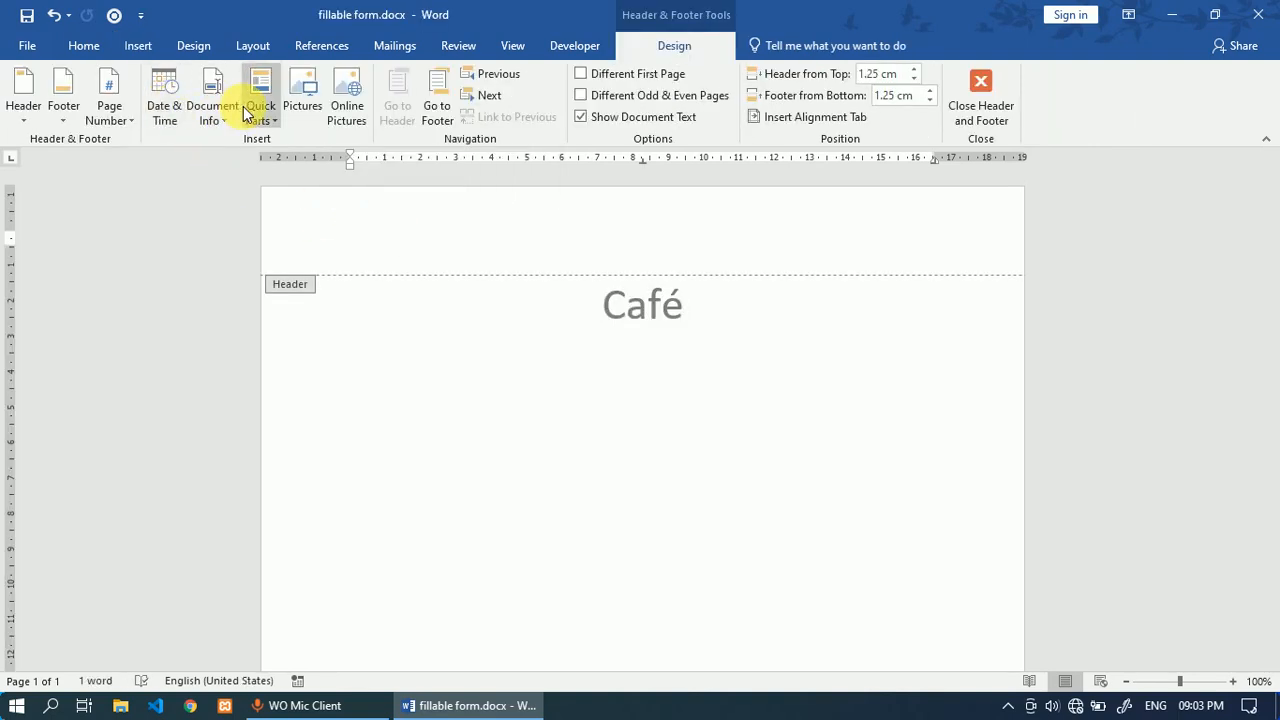
left_click(302, 95)
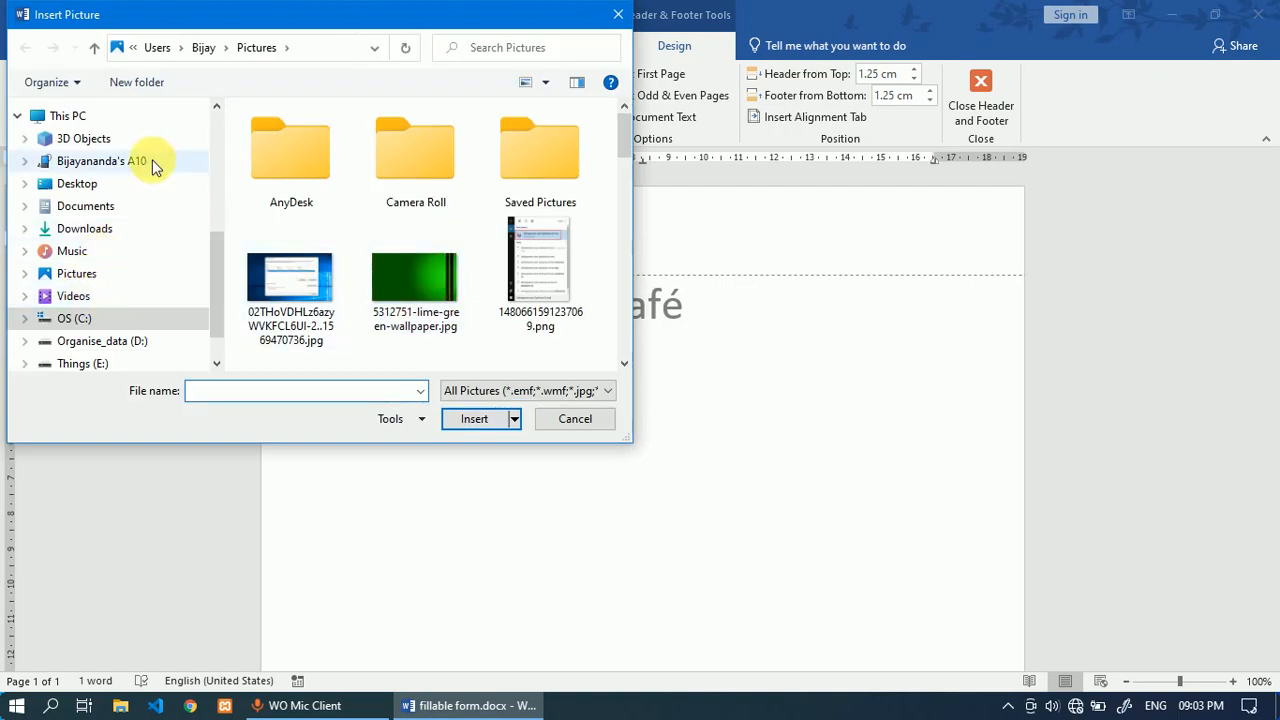
left_click(126, 185)
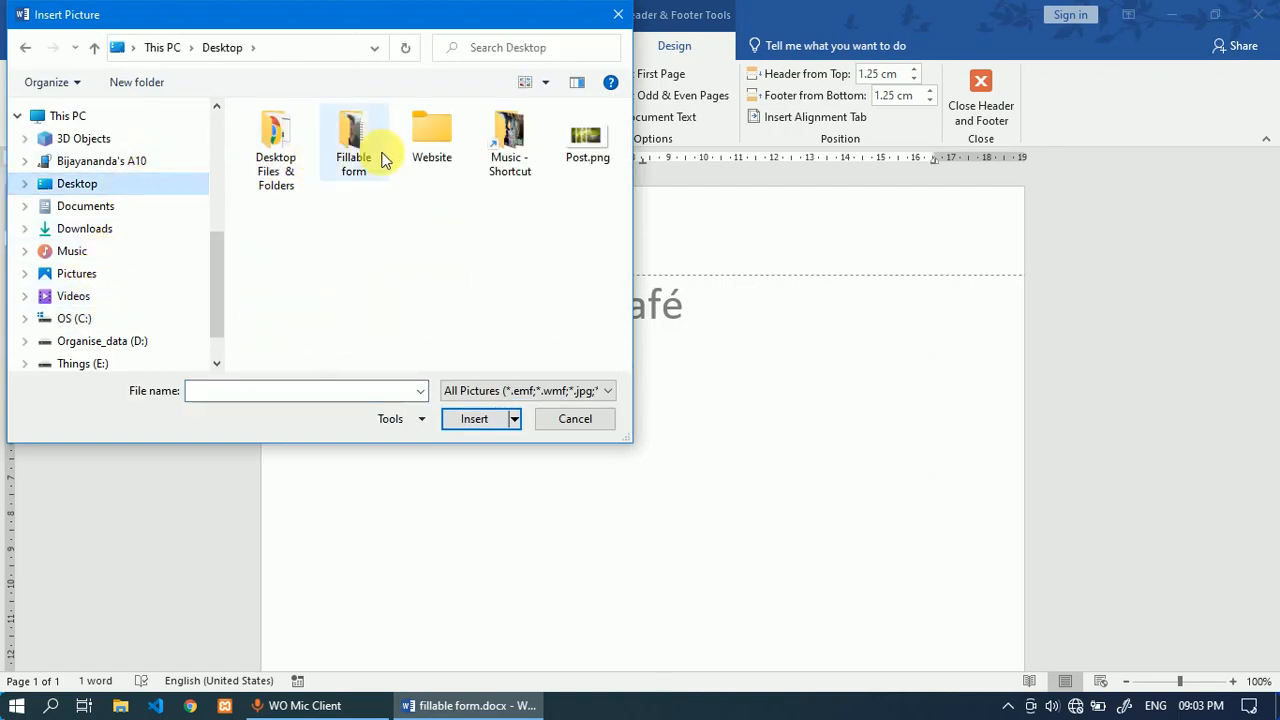
double_click(352, 138)
double_click(291, 152)
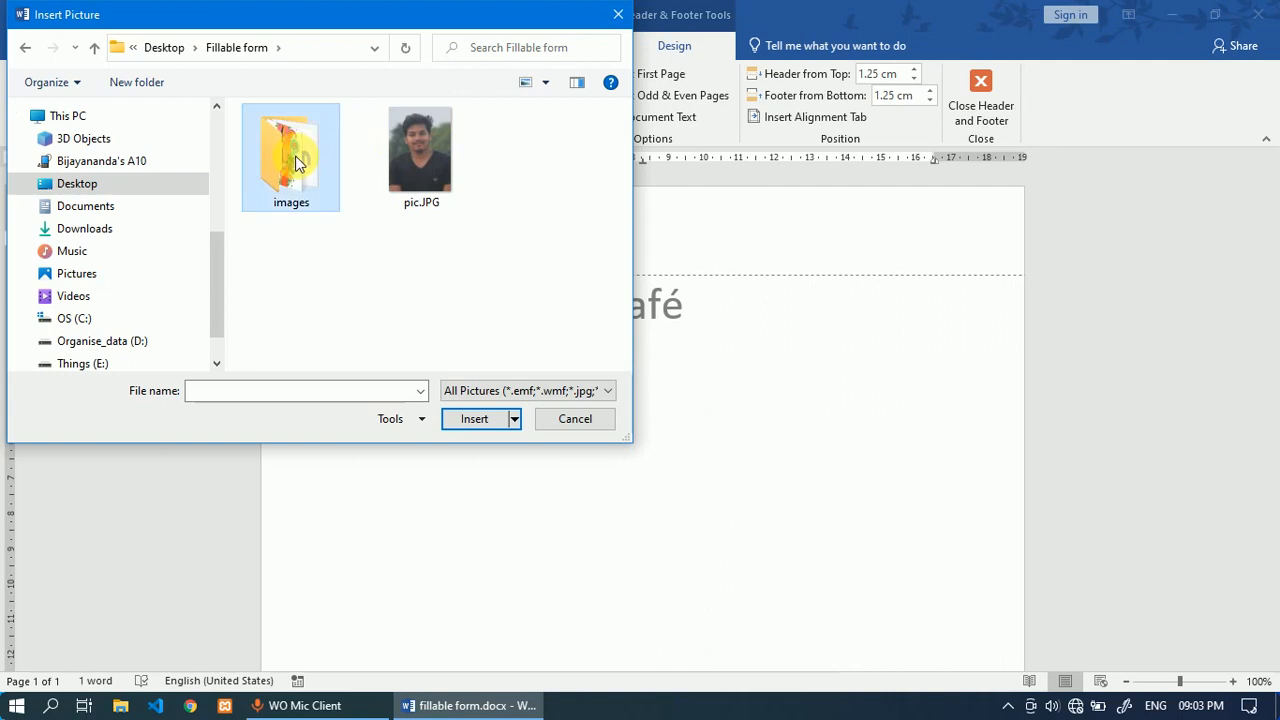
left_click(298, 167)
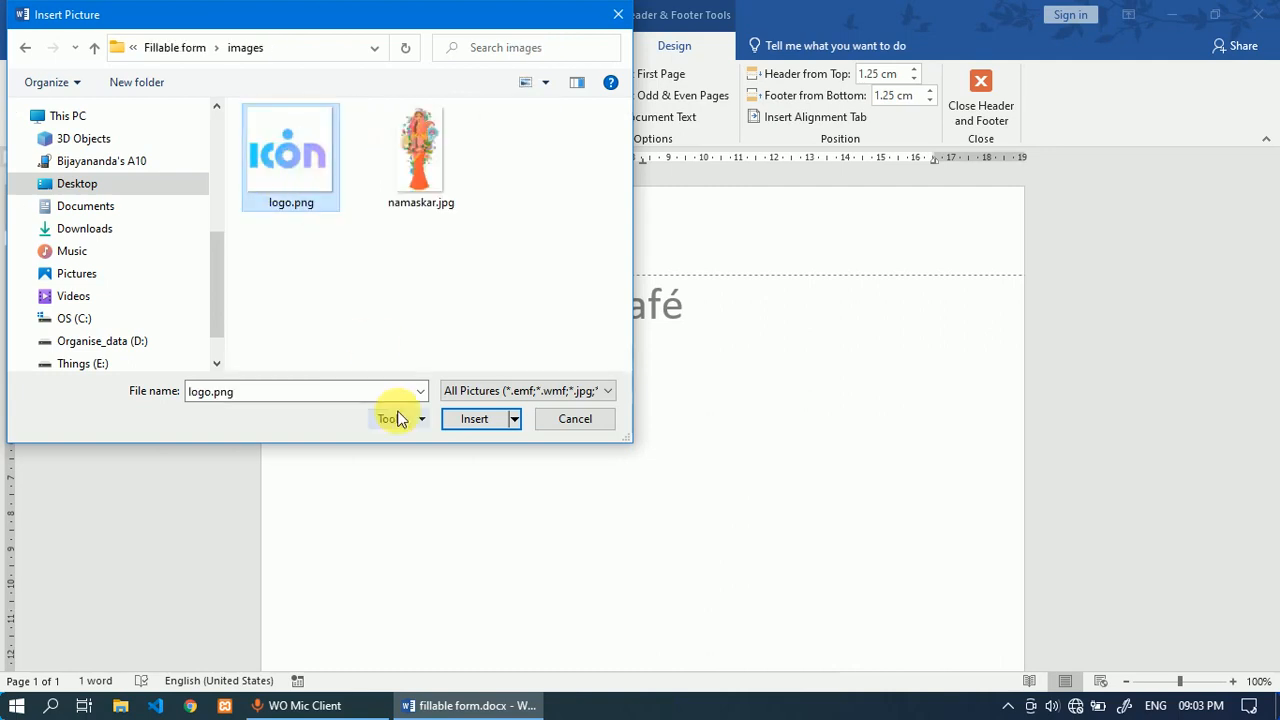
left_click(475, 420)
left_click(475, 420)
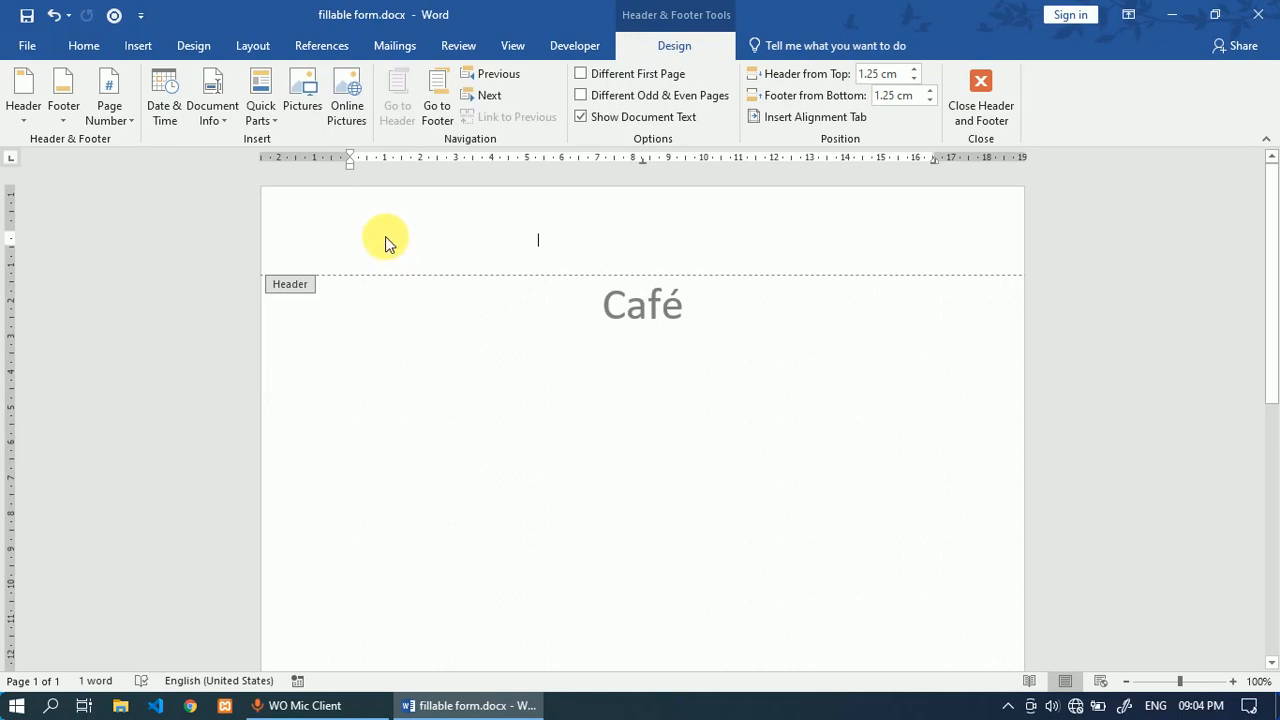
Shrink the logo to about 1.43 cm, wrap text Tight, and move it top-left
left_click_drag(540, 420, 404, 236)
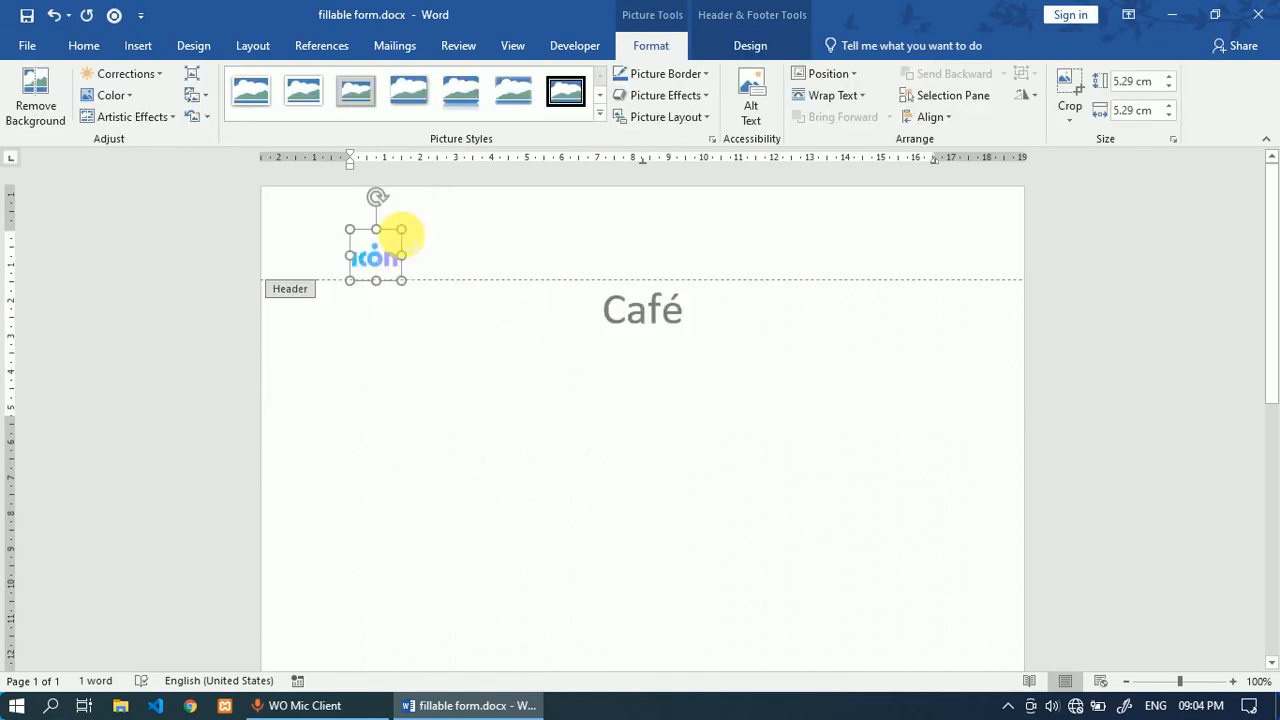
left_click(388, 265)
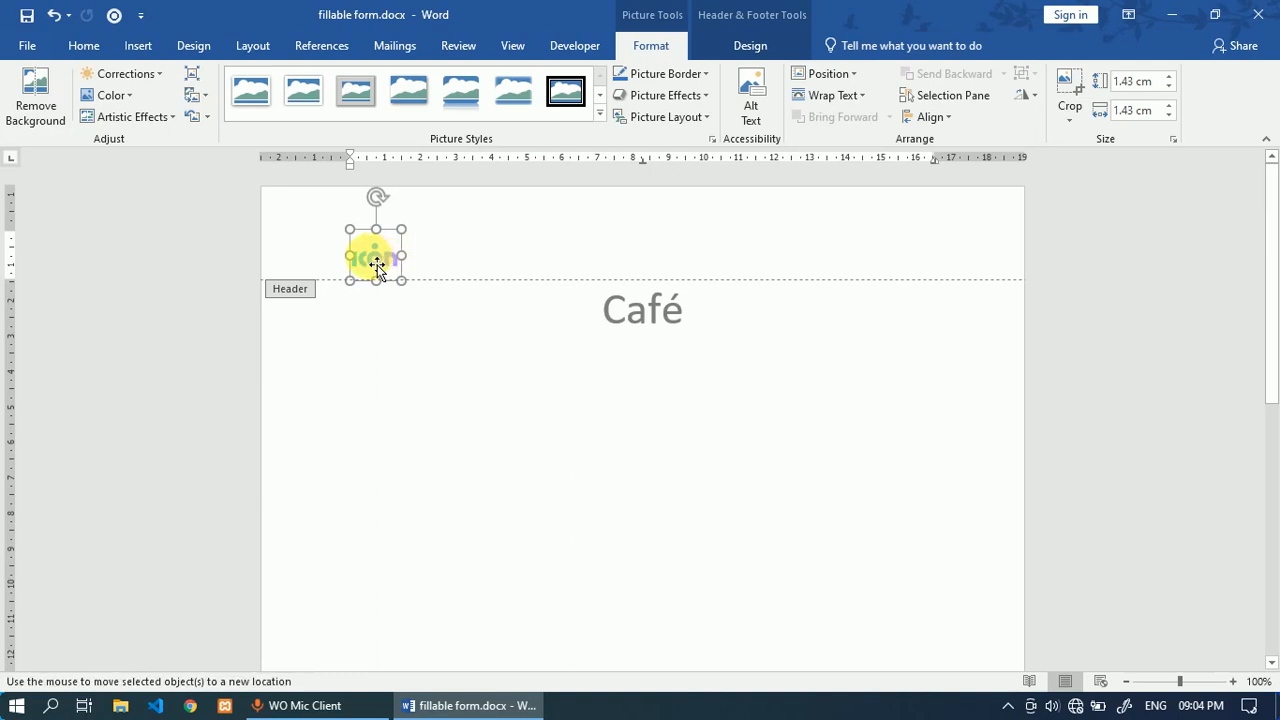
left_click(834, 95)
left_click(840, 166)
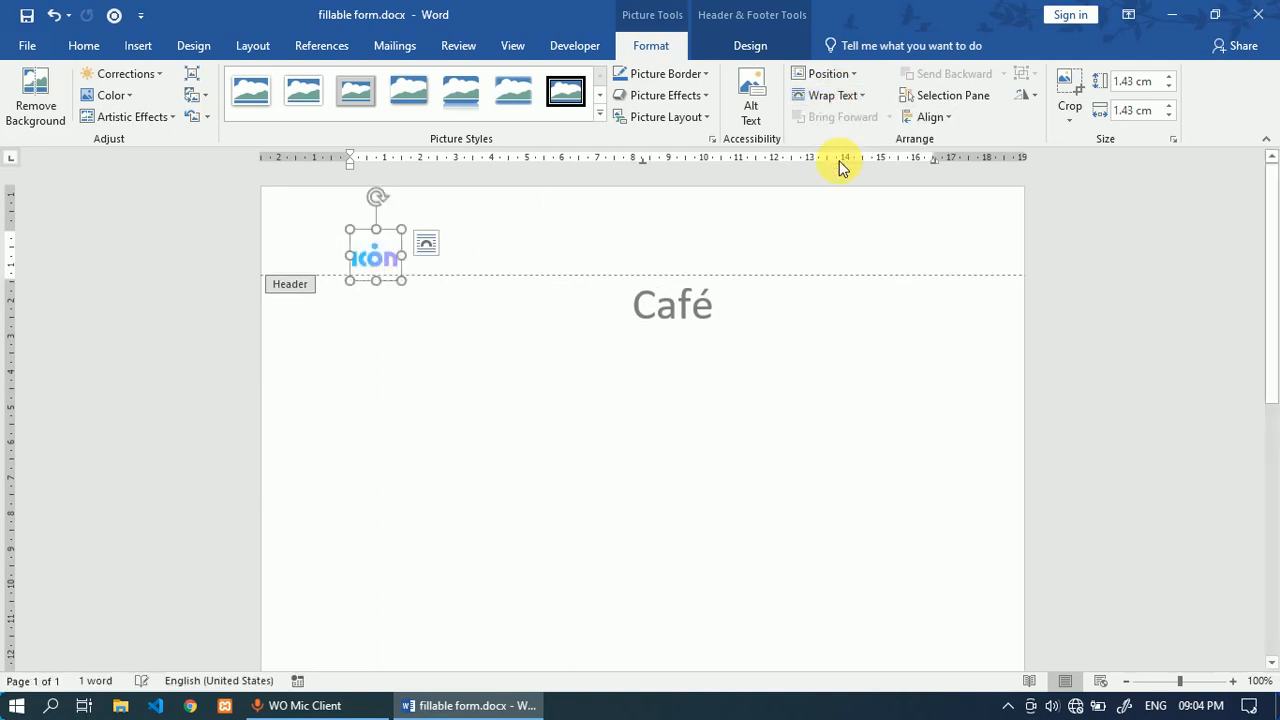
left_click_drag(380, 260, 319, 229)
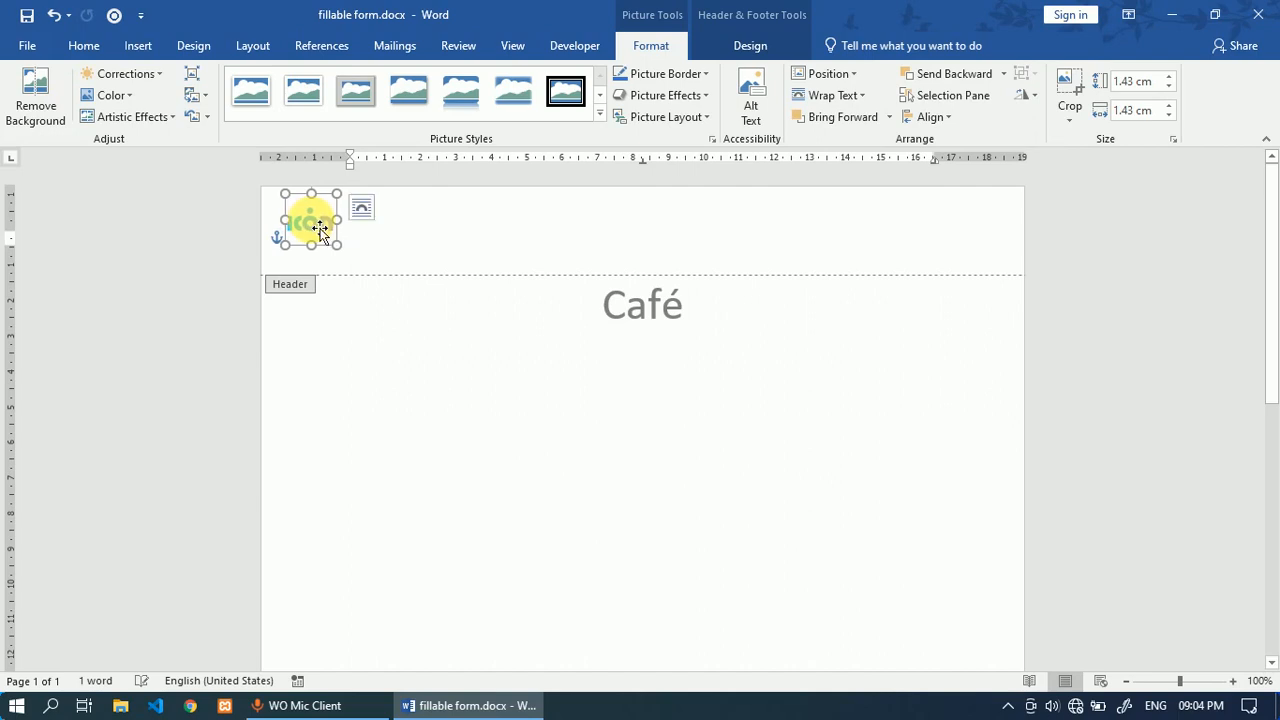
left_click(403, 232)
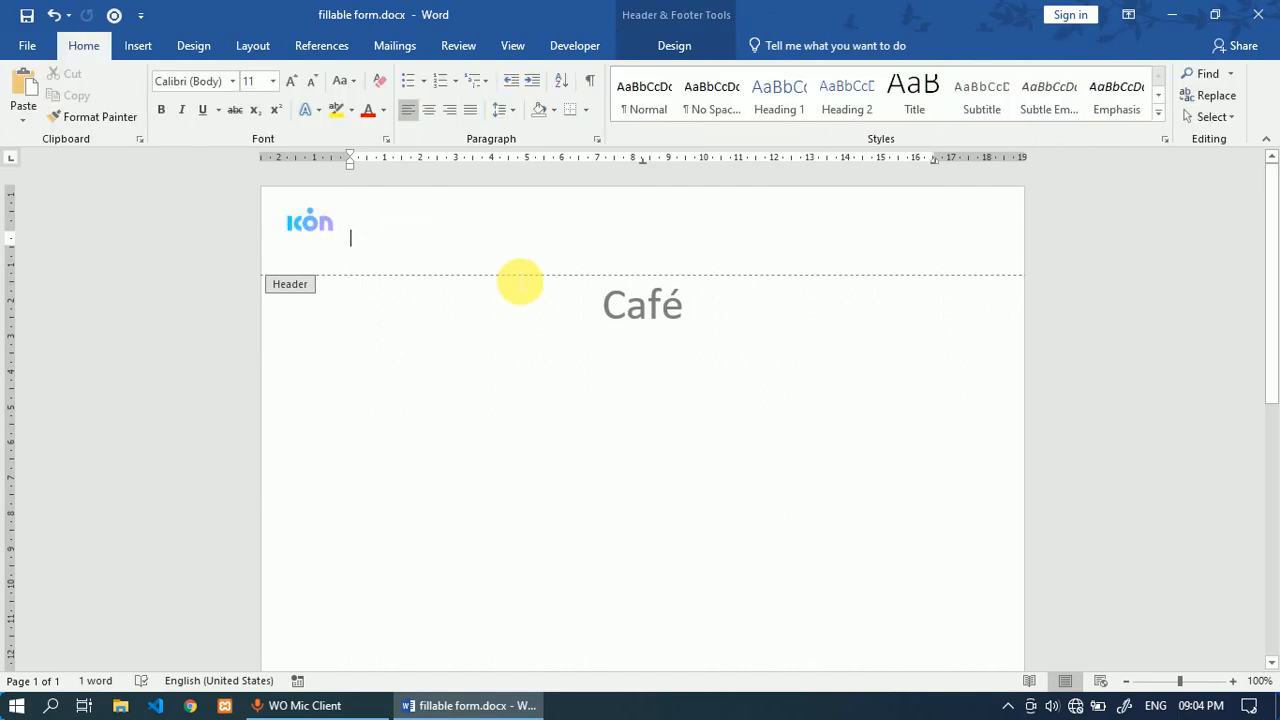
Enlarge the ICON header logo, nudge it into the top-left corner, and close the header
double_click(500, 333)
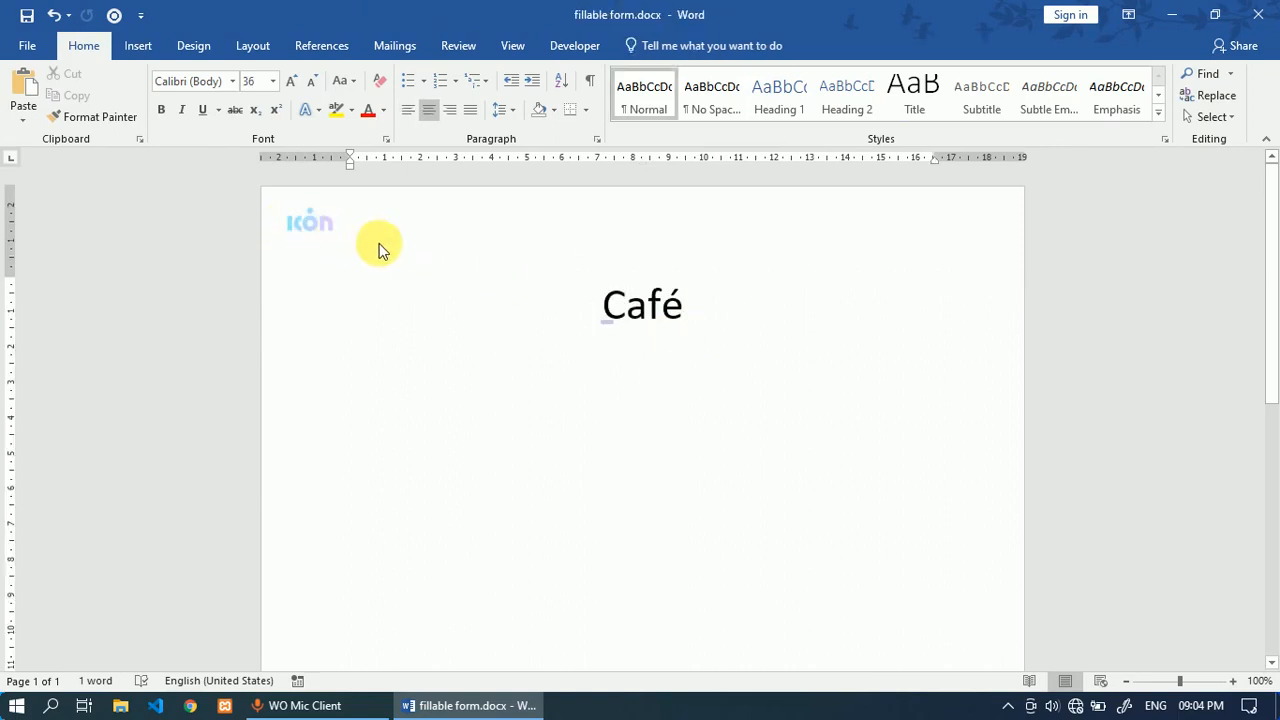
double_click(325, 223)
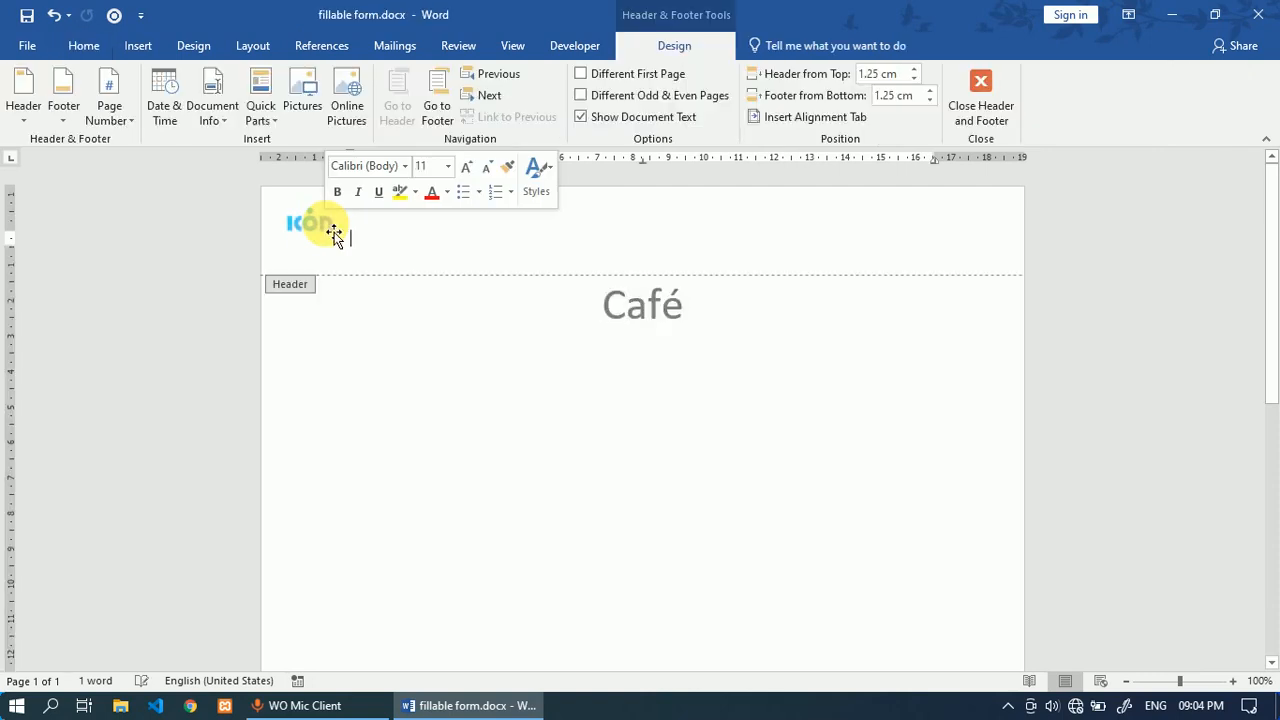
left_click_drag(339, 247, 389, 297)
left_click_drag(357, 257, 358, 231)
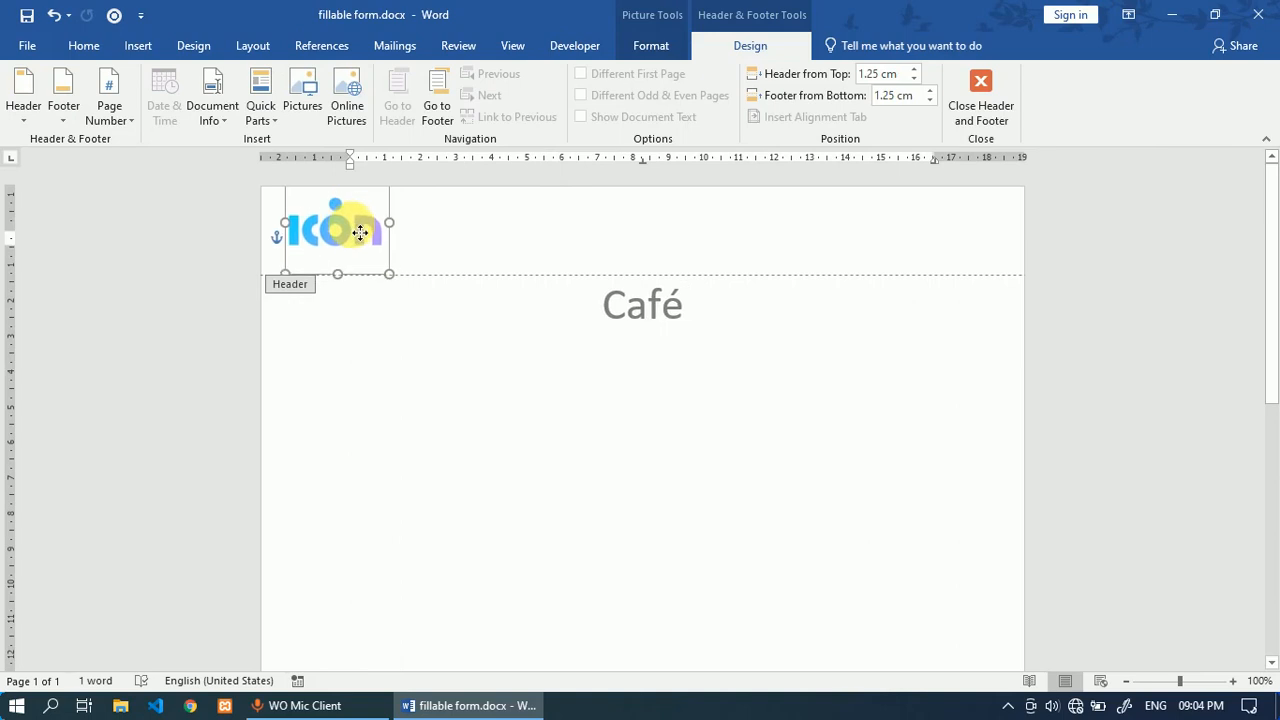
double_click(590, 356)
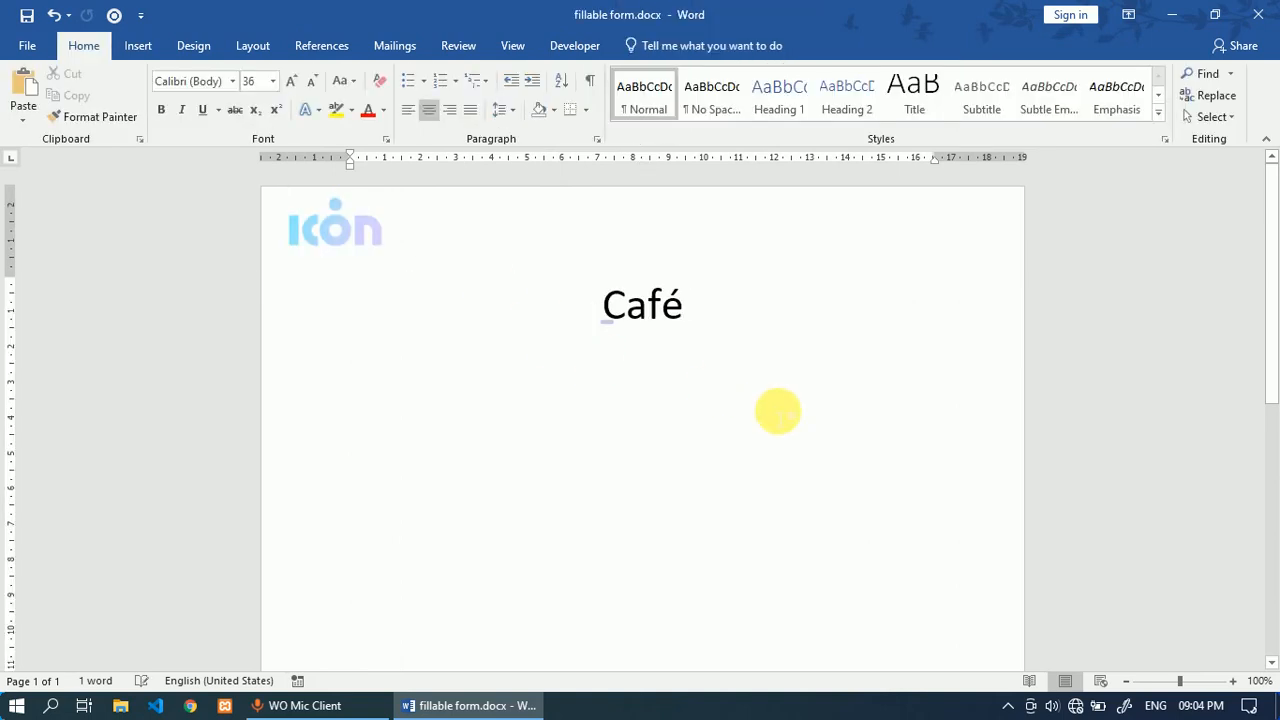
scroll(778, 411, "down", 1)
scroll(778, 411, "up", 1)
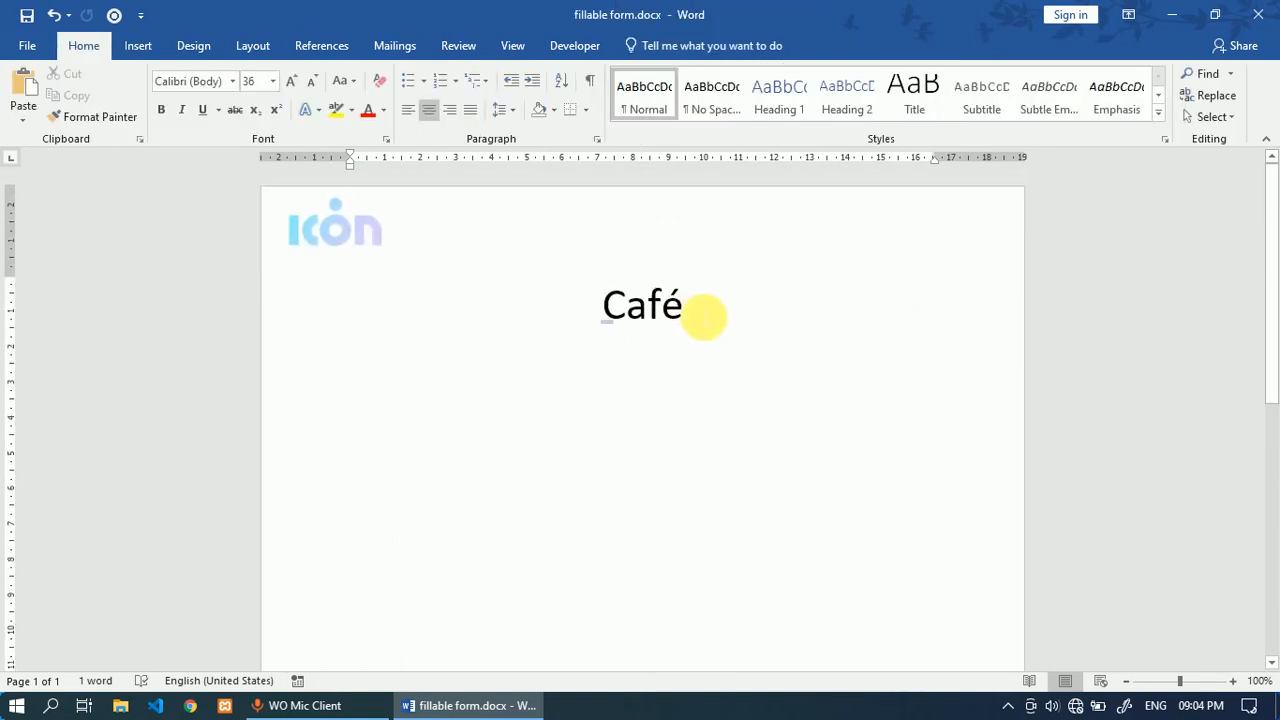
left_click_drag(703, 317, 590, 307)
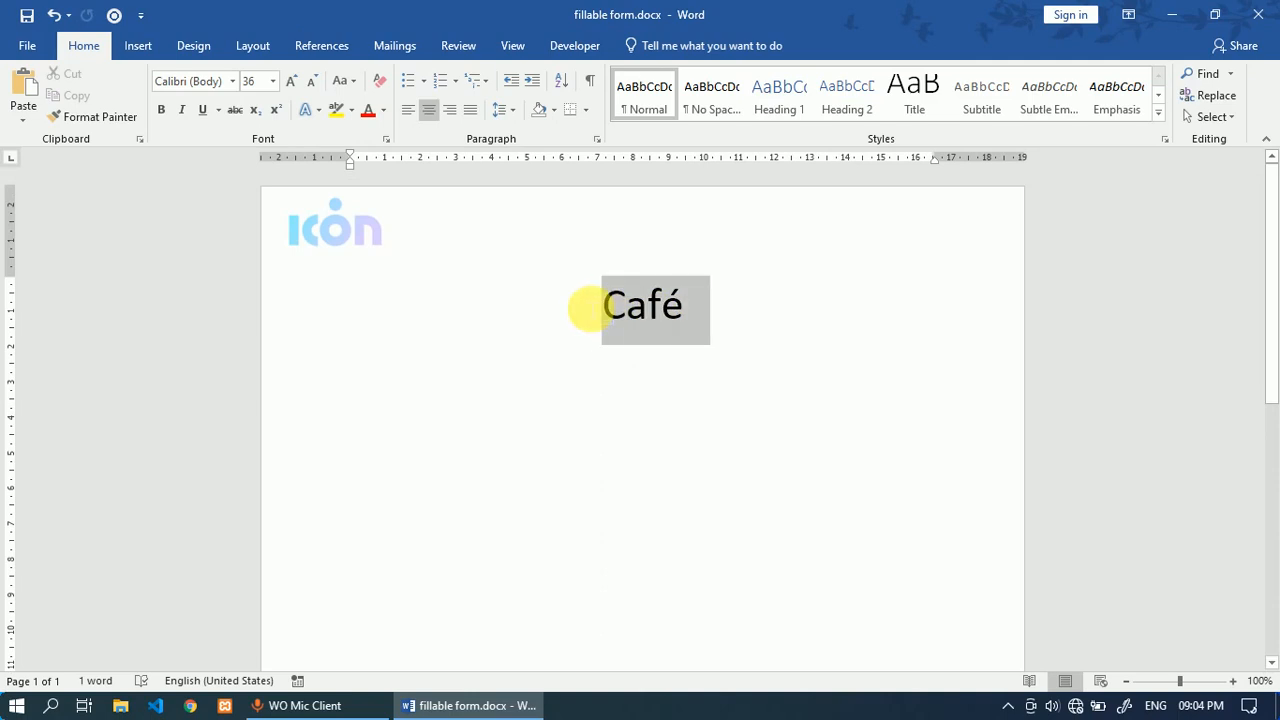
Make Café bold 48 pt and add a plain line '(We fill great if you give your 1min to fill-up our feedback form)' beneath
left_click(164, 111)
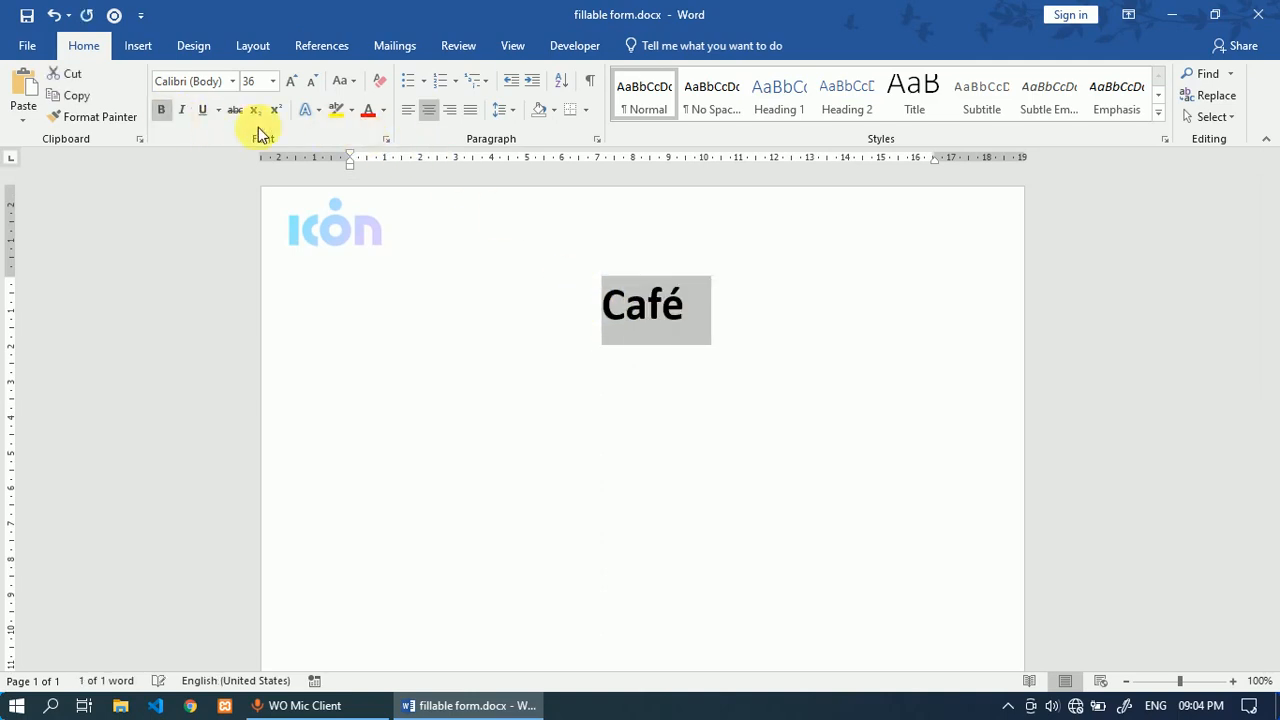
left_click(290, 80)
left_click(737, 346)
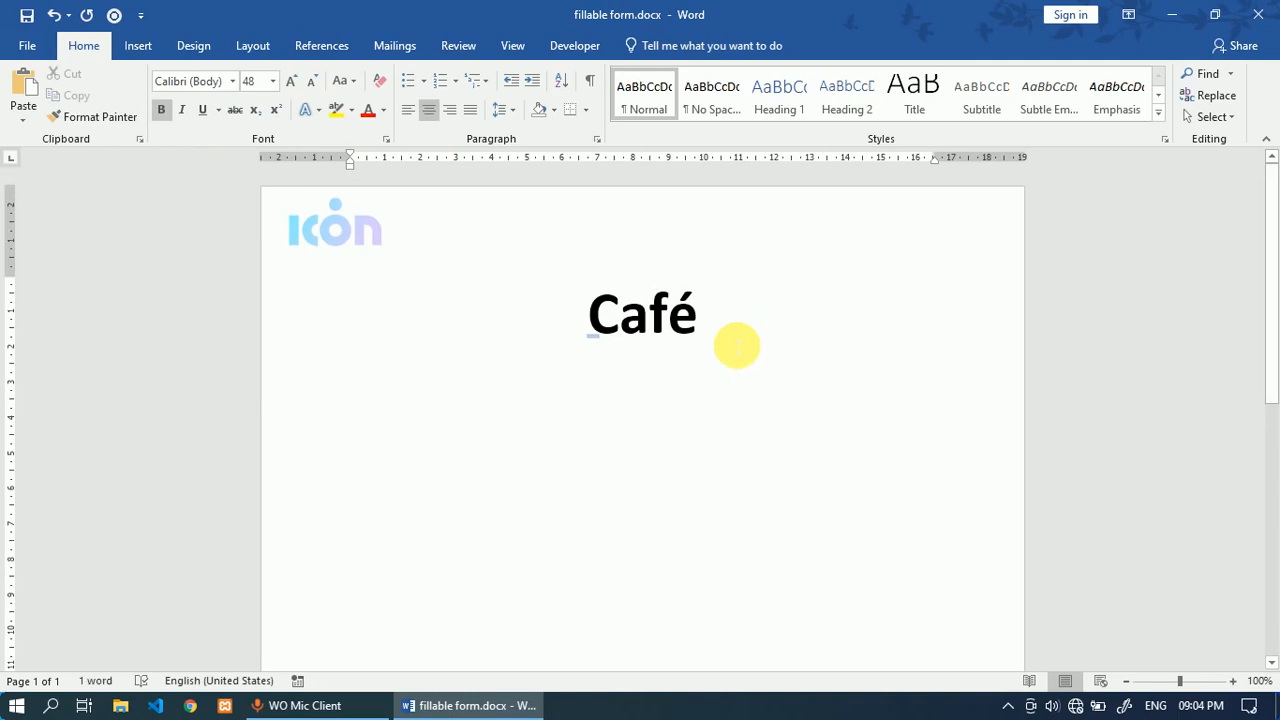
key("Return")
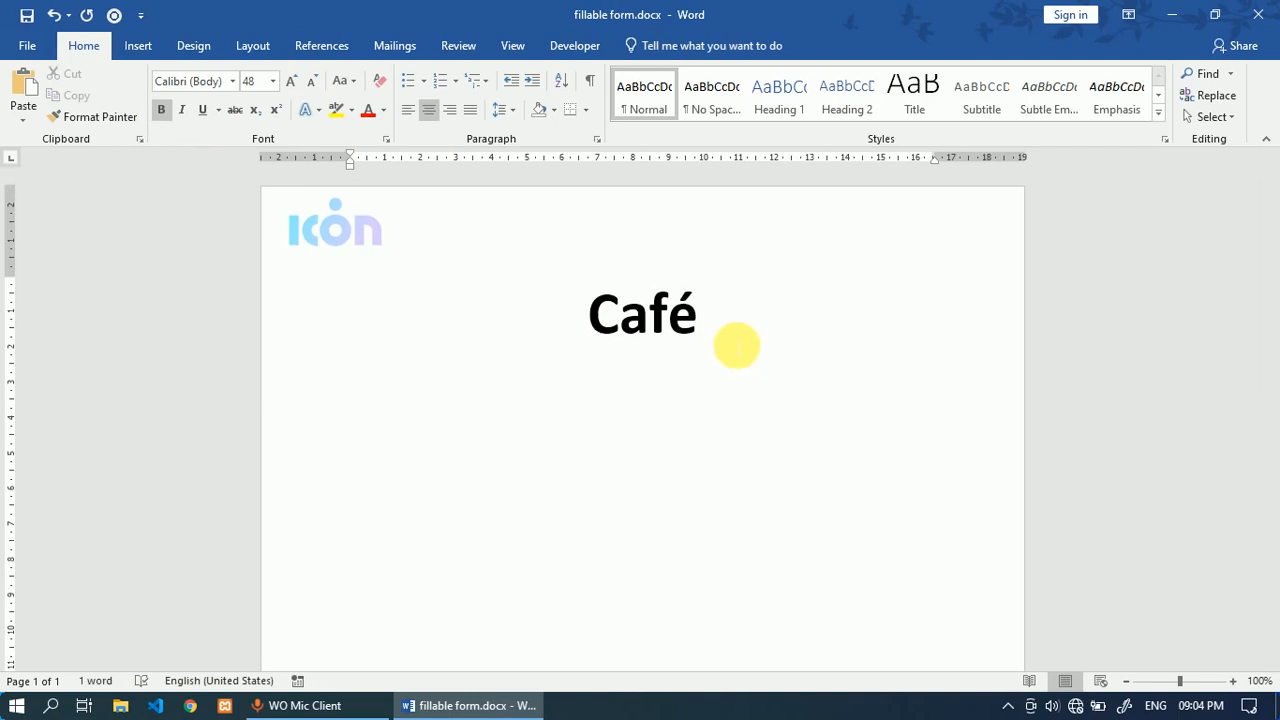
key("ctrl+space")
type("(We")
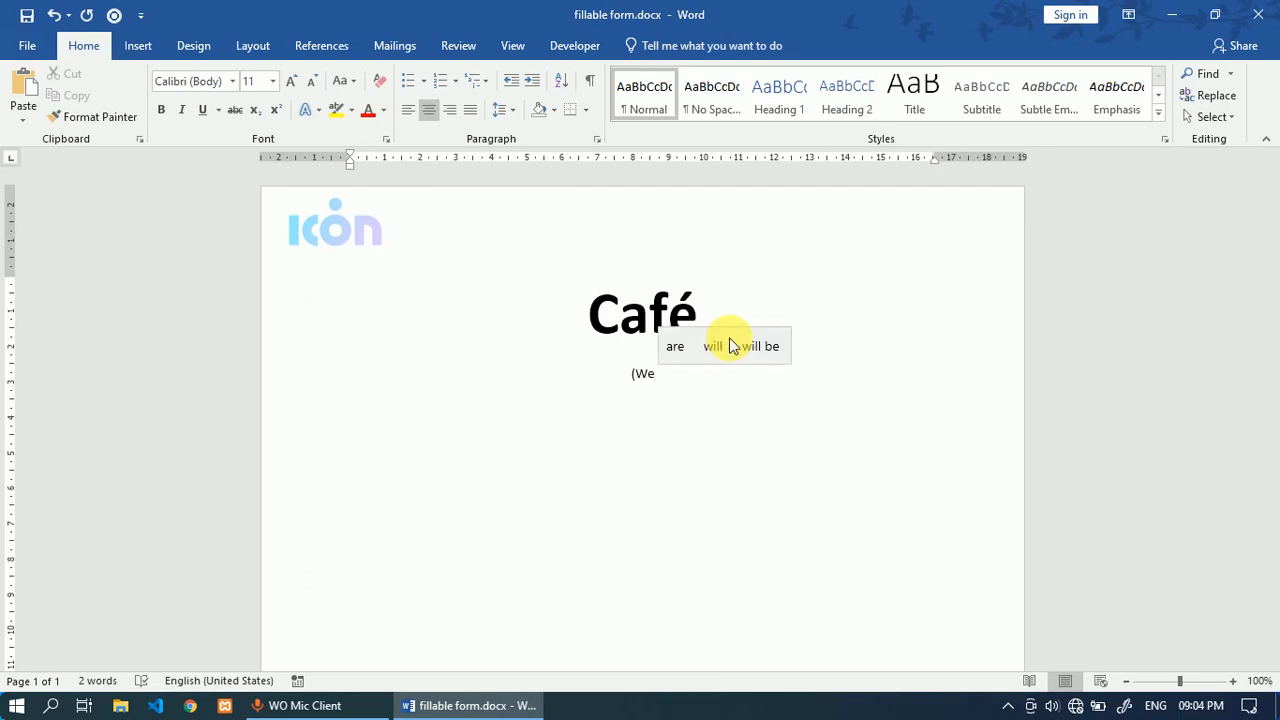
type(" fill ")
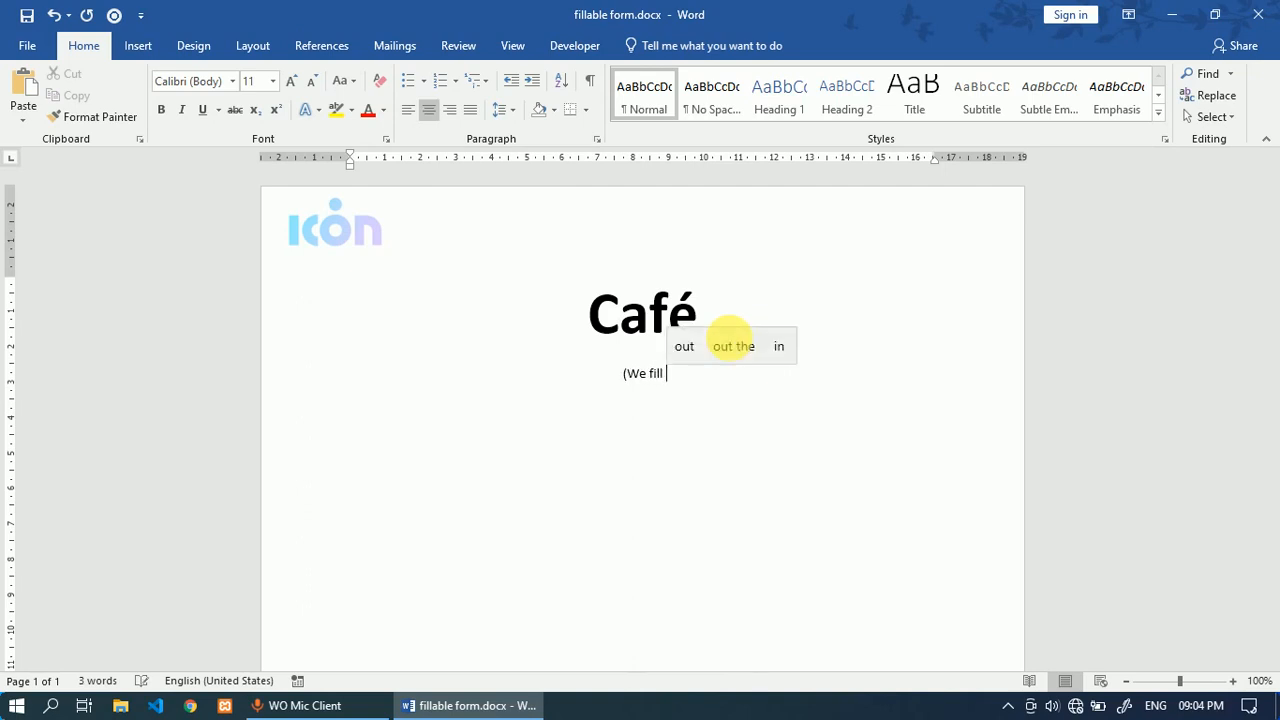
type("great ")
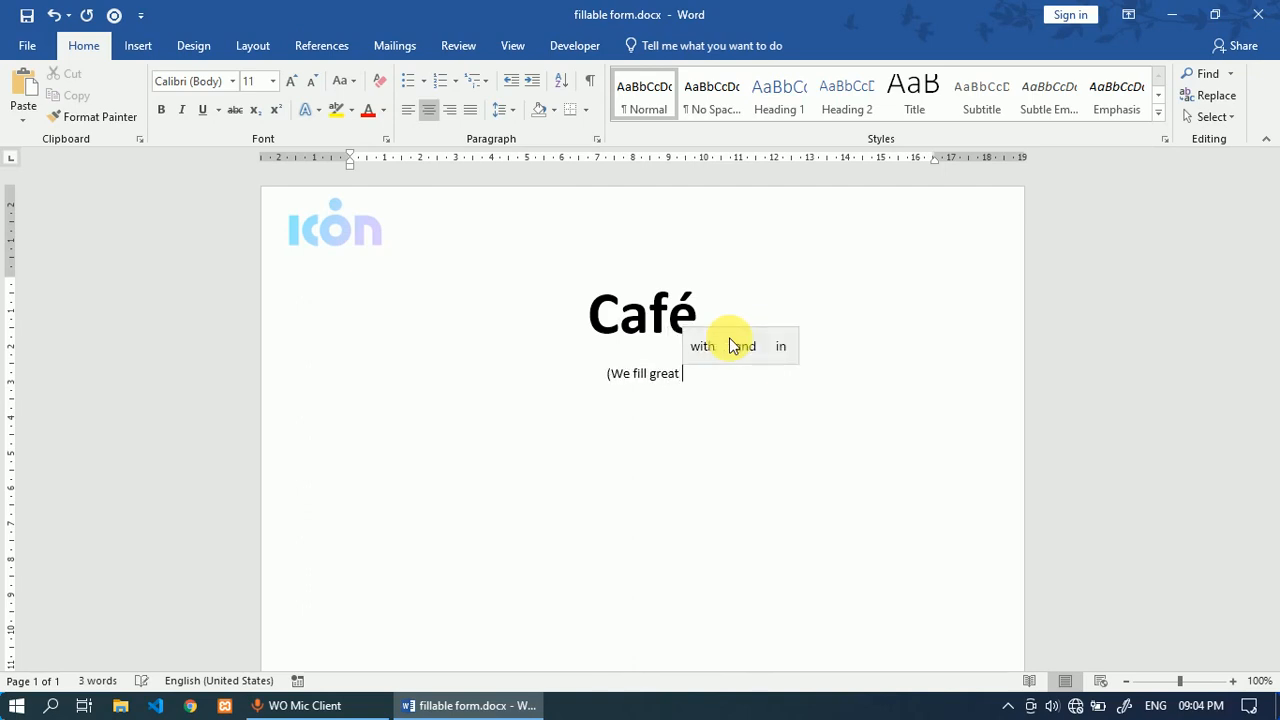
type("if you ")
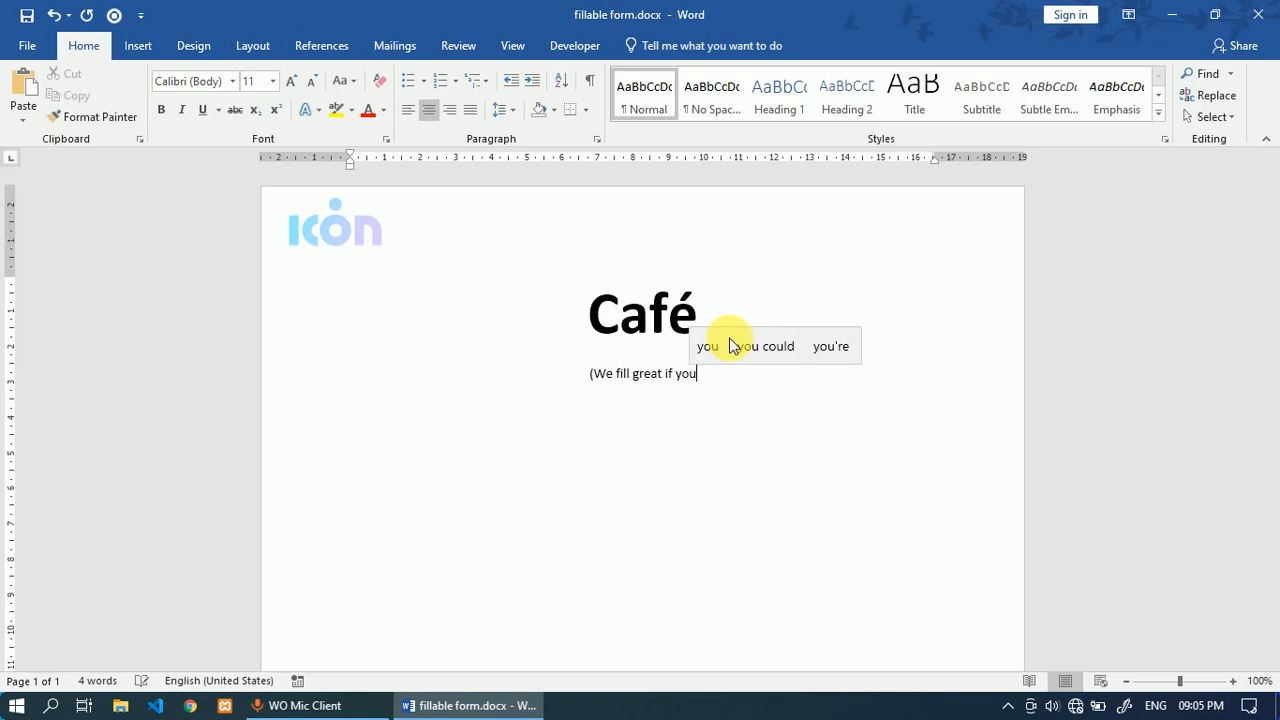
type("give")
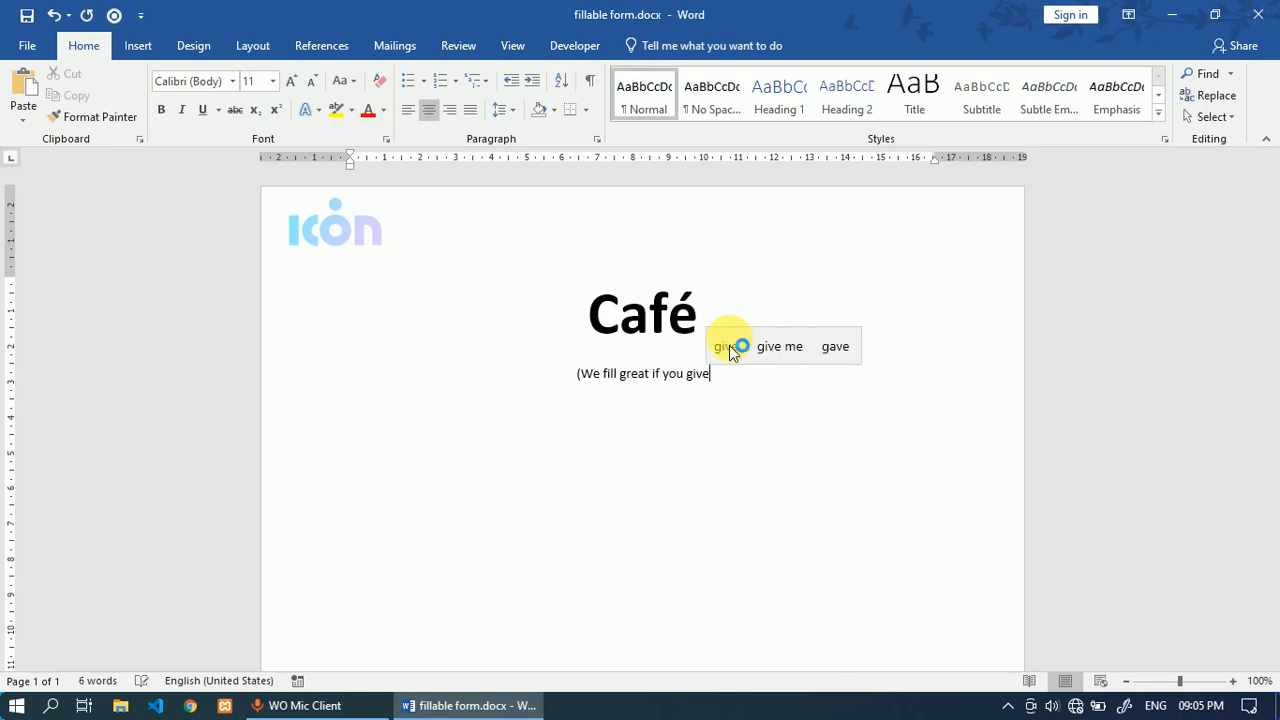
type(" your ")
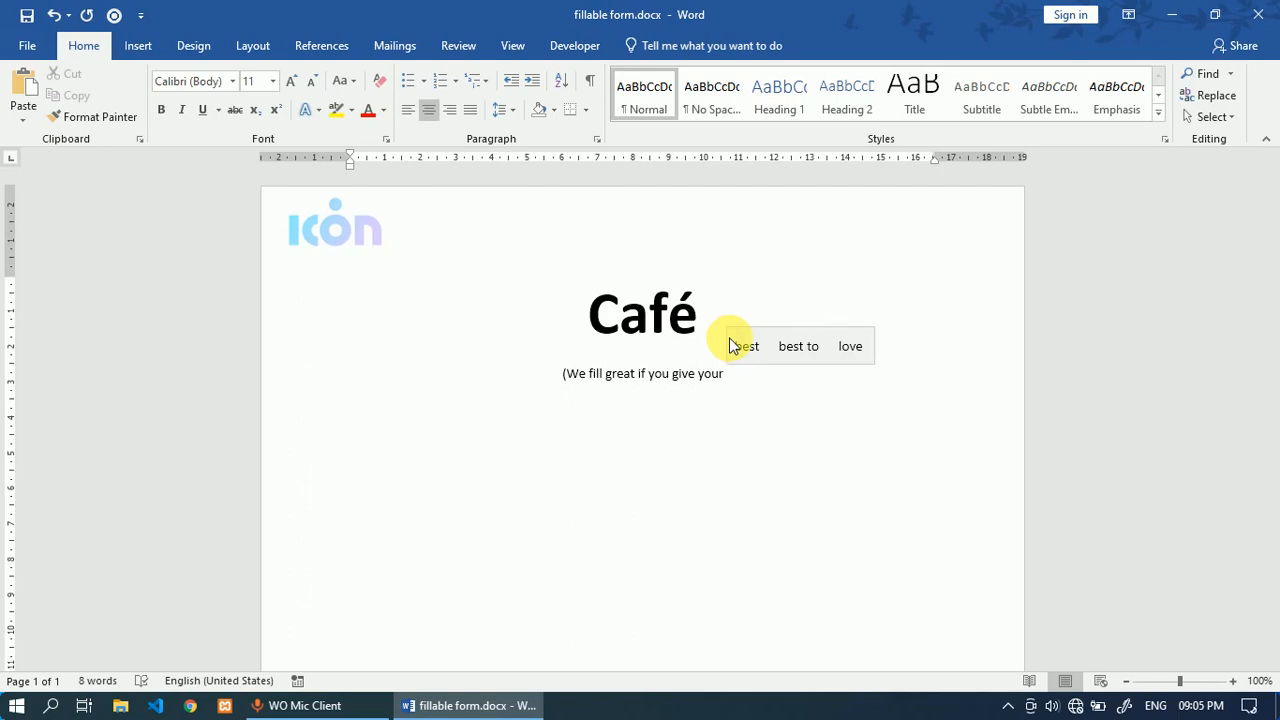
type("1min ")
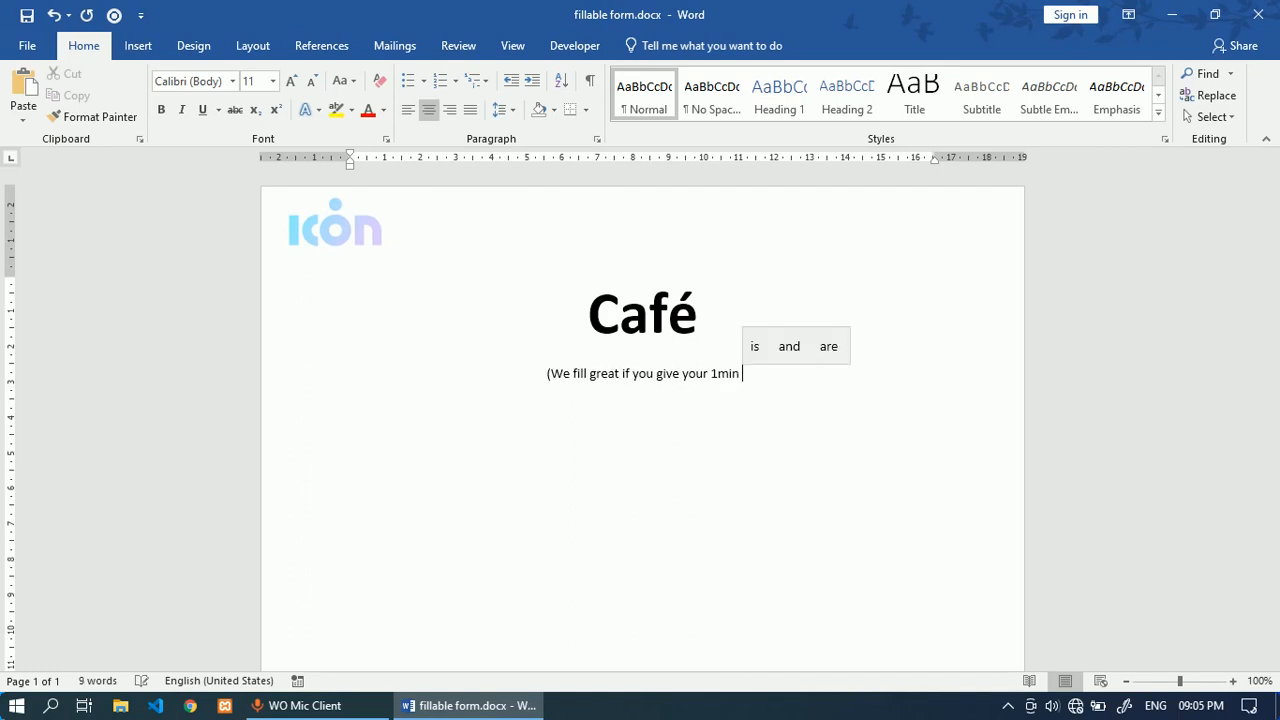
type("t")
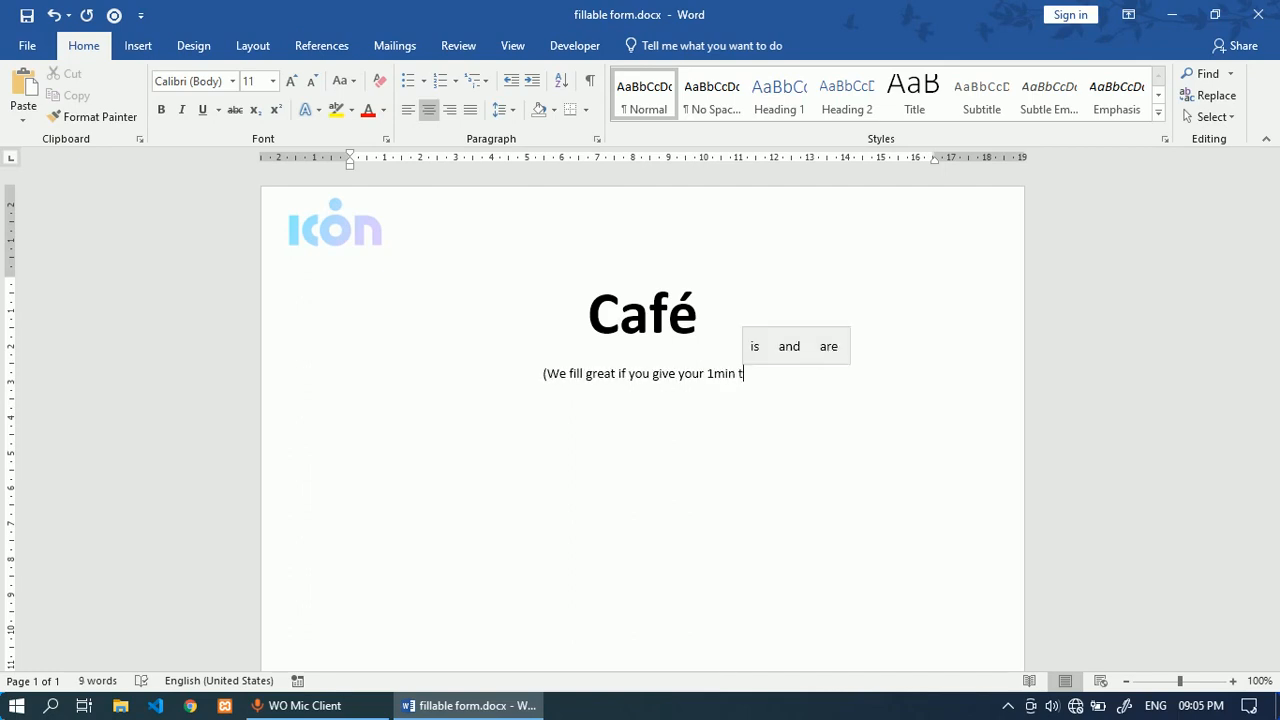
type("o fill")
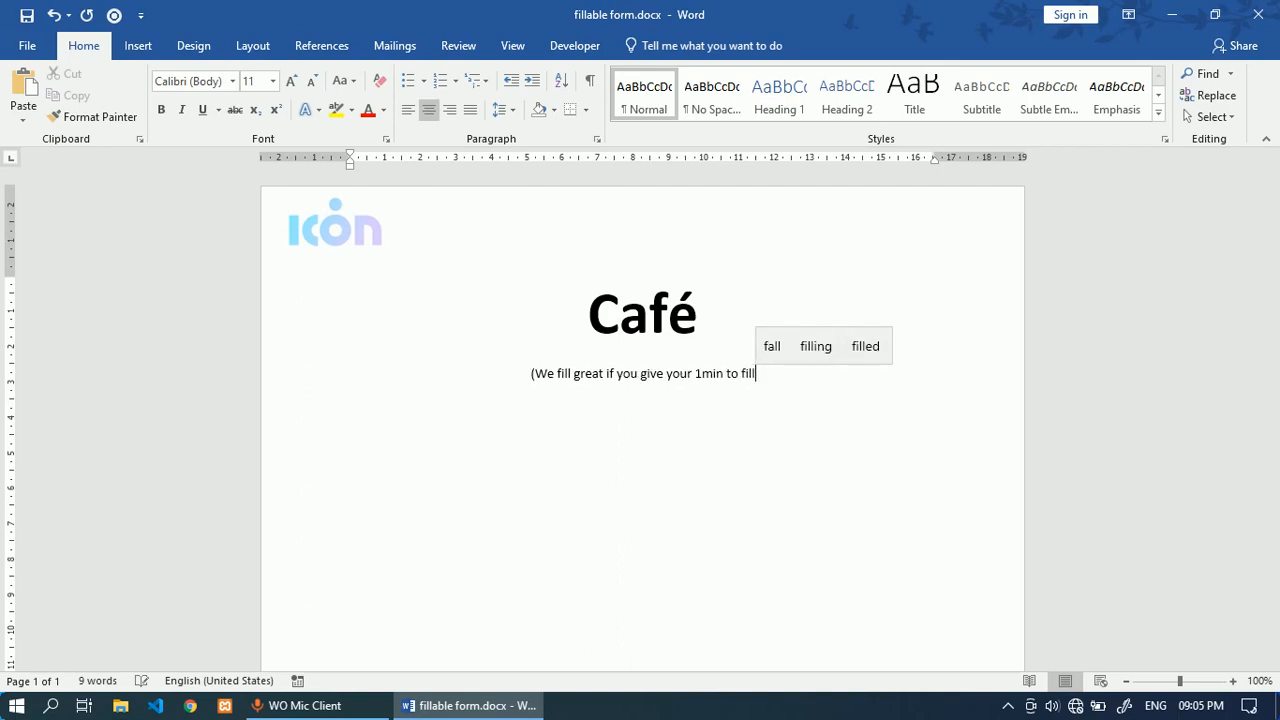
type("-up our ")
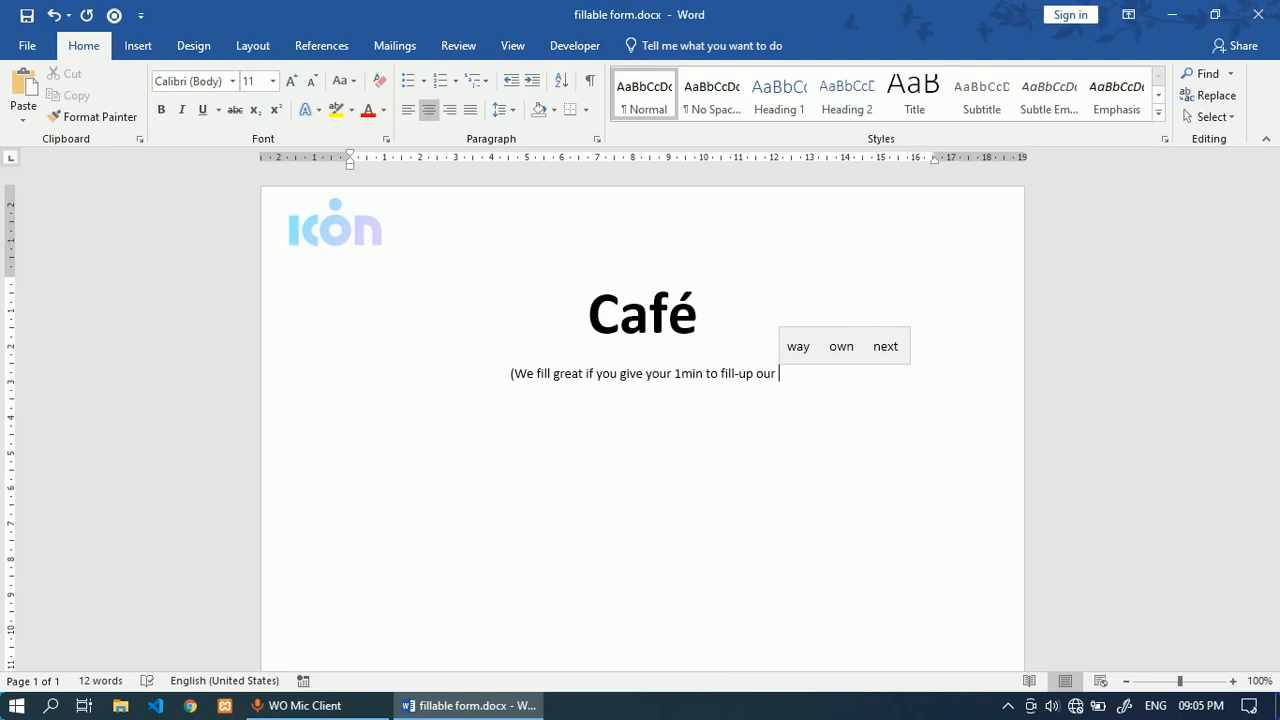
type("feedba")
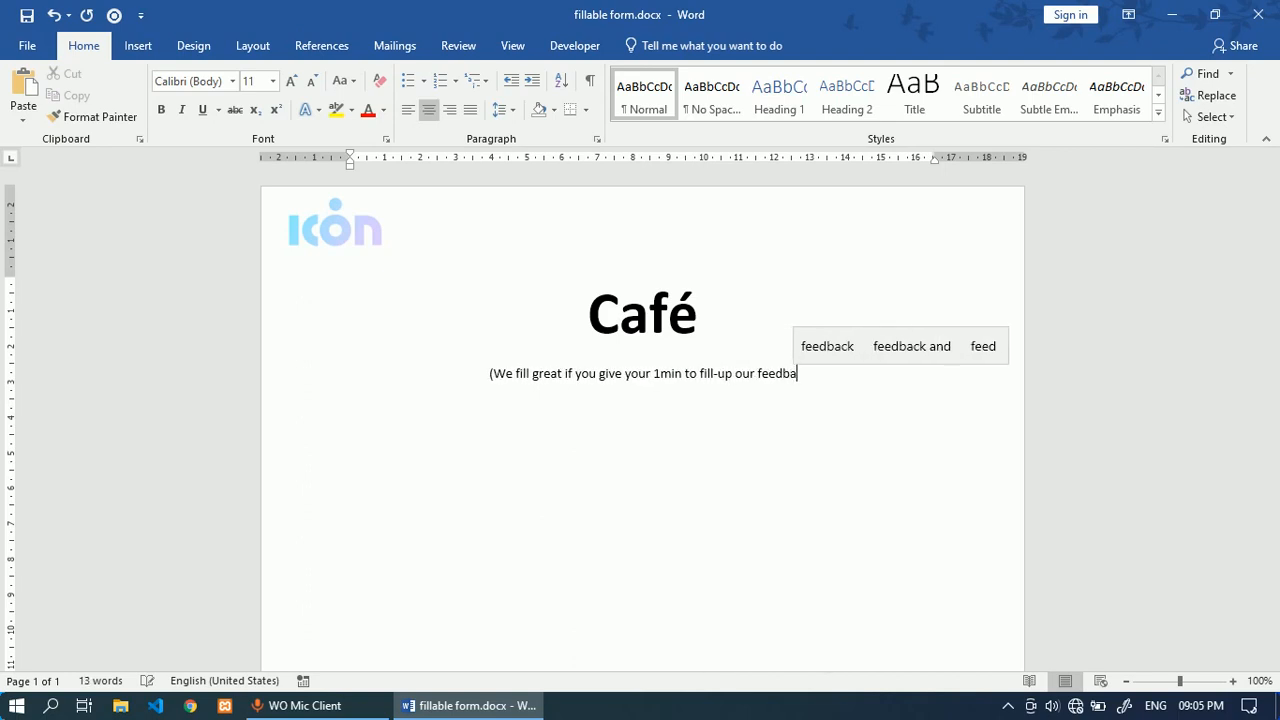
type("ck fo")
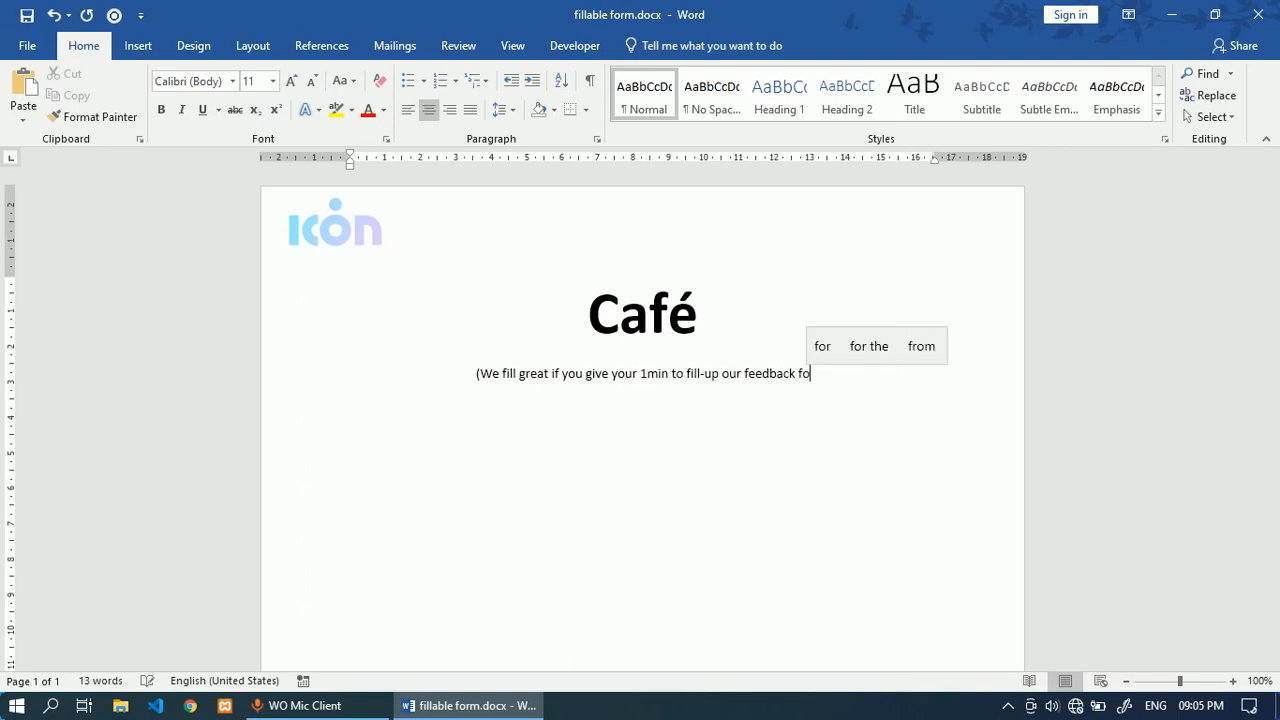
type("rm)")
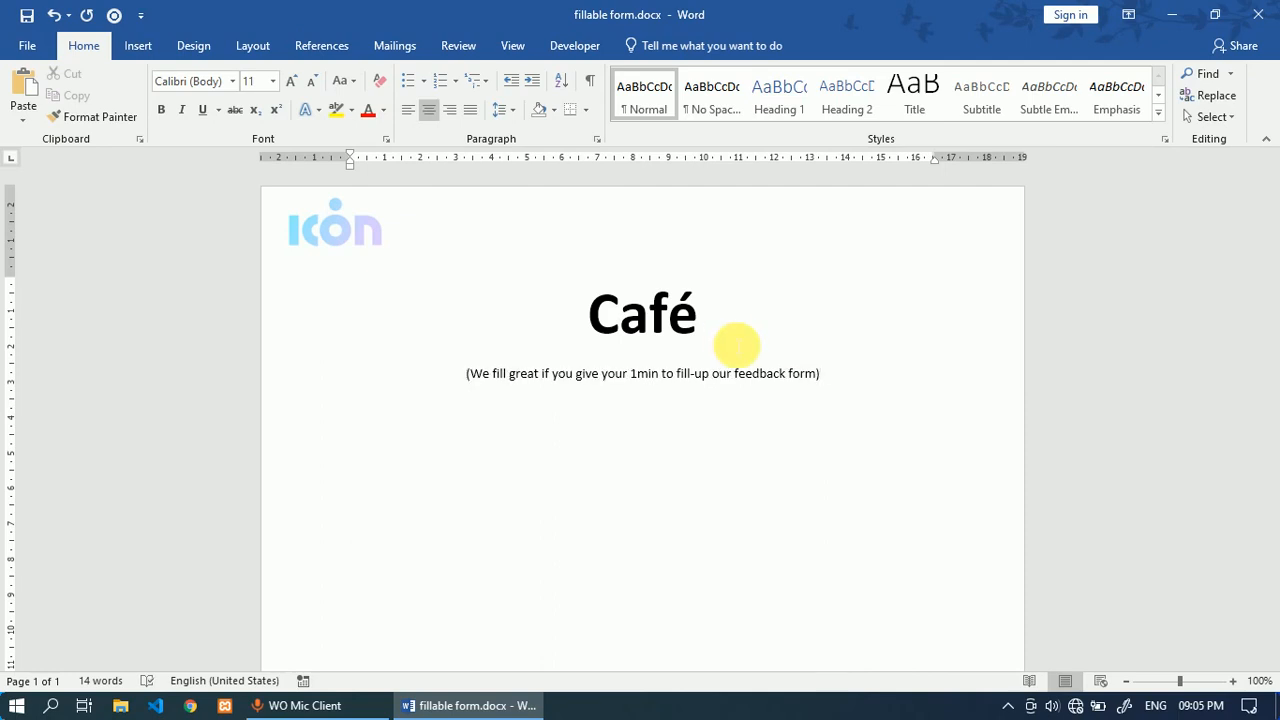
left_click(737, 345)
key("Return")
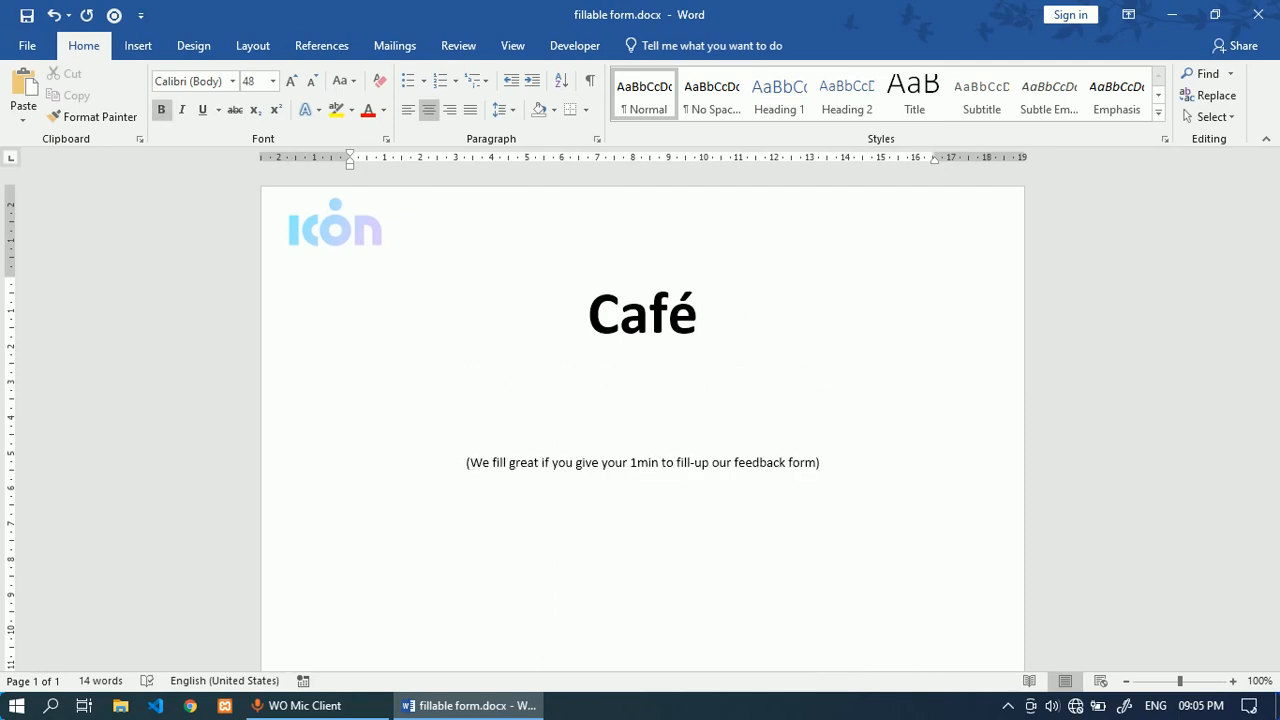
Type 'FEEDBACK FORM' on the new line below Café and make it bold 16 pt
key("ctrl+space")
type("FEE")
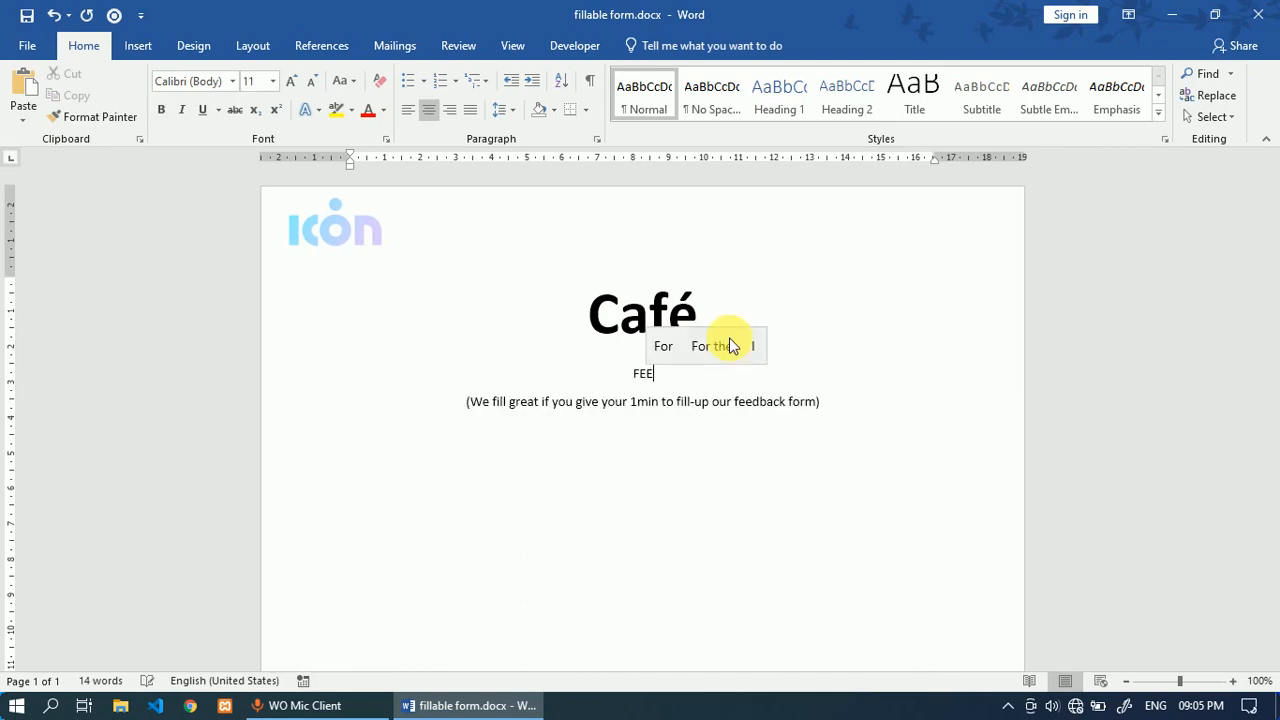
type("DBACK")
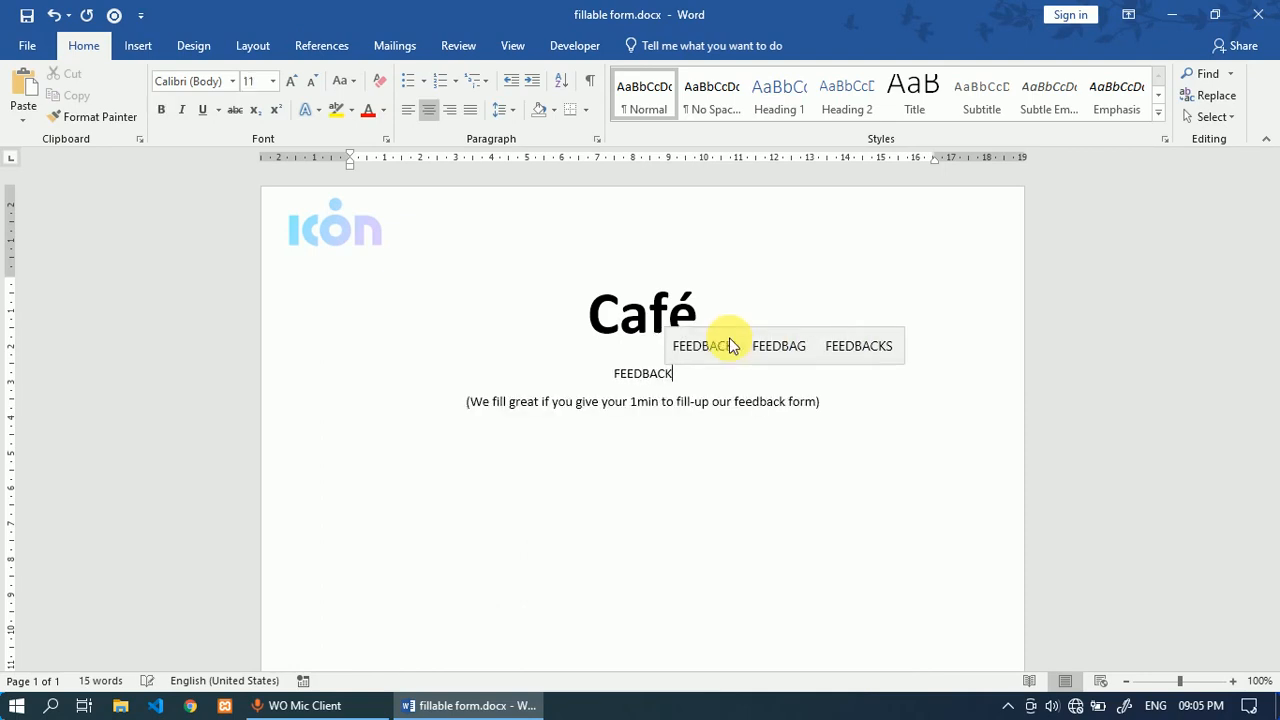
type(" FORM")
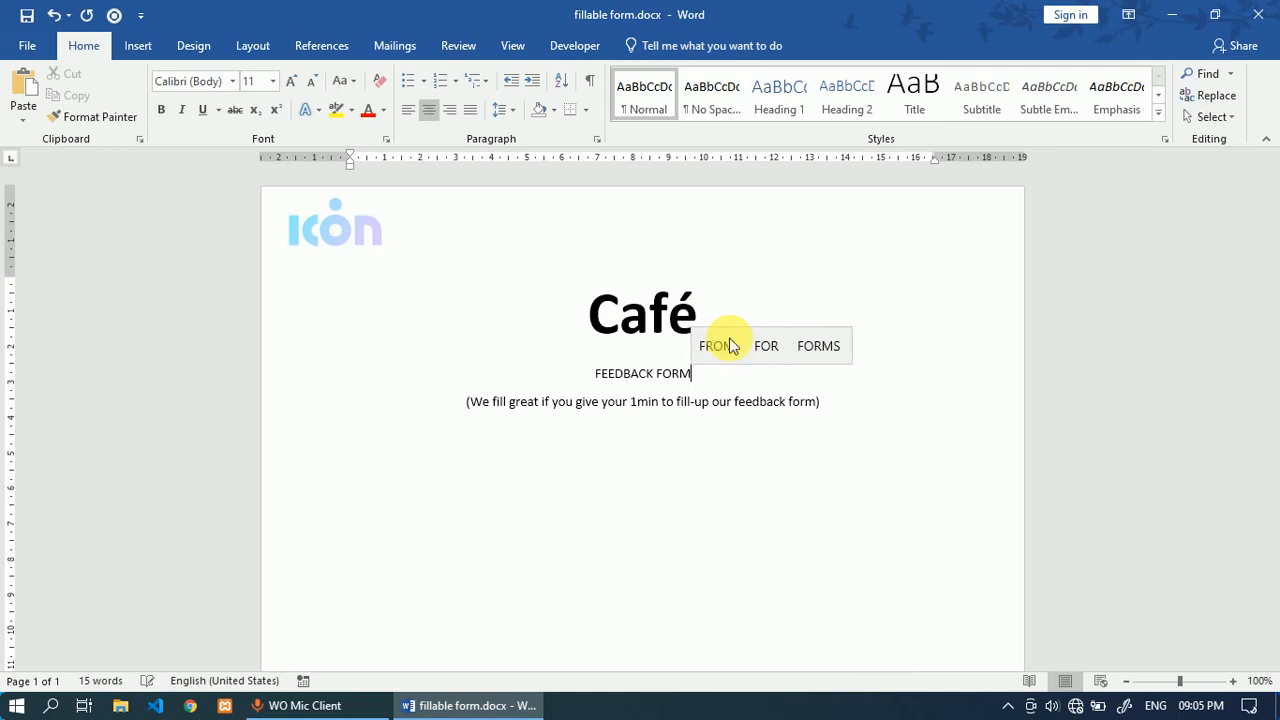
key("shift+Home")
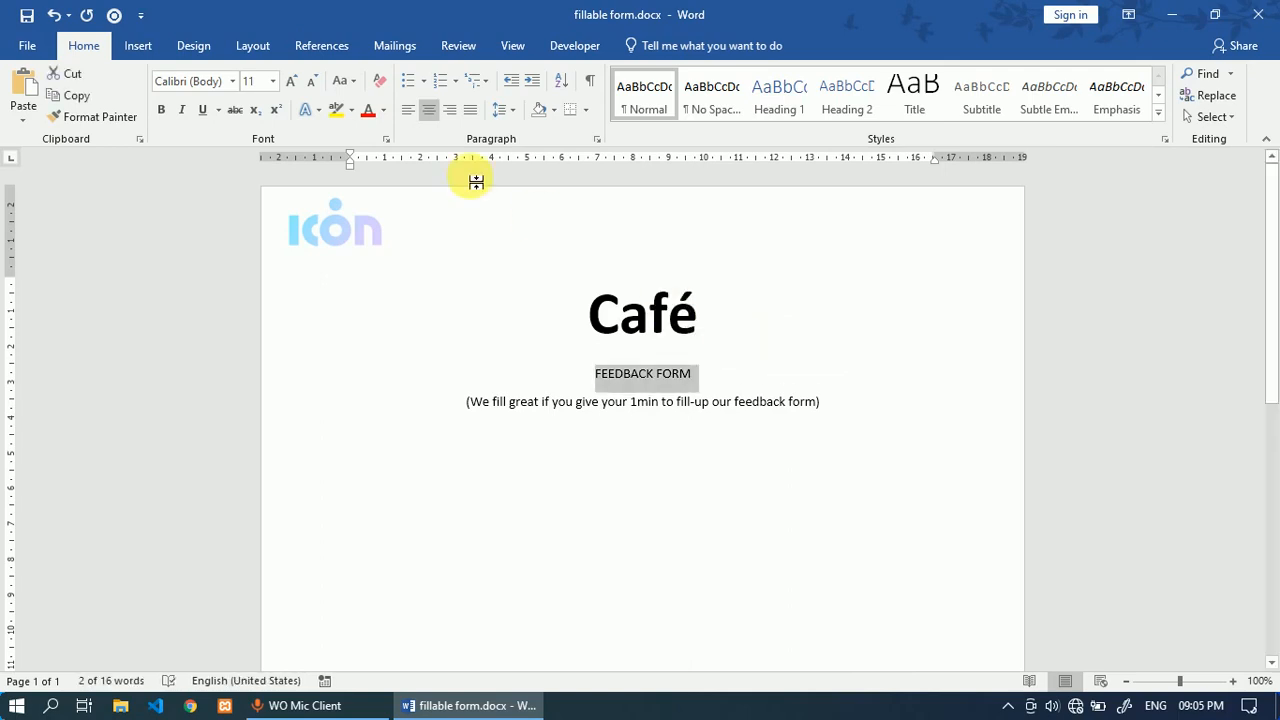
left_click(290, 80)
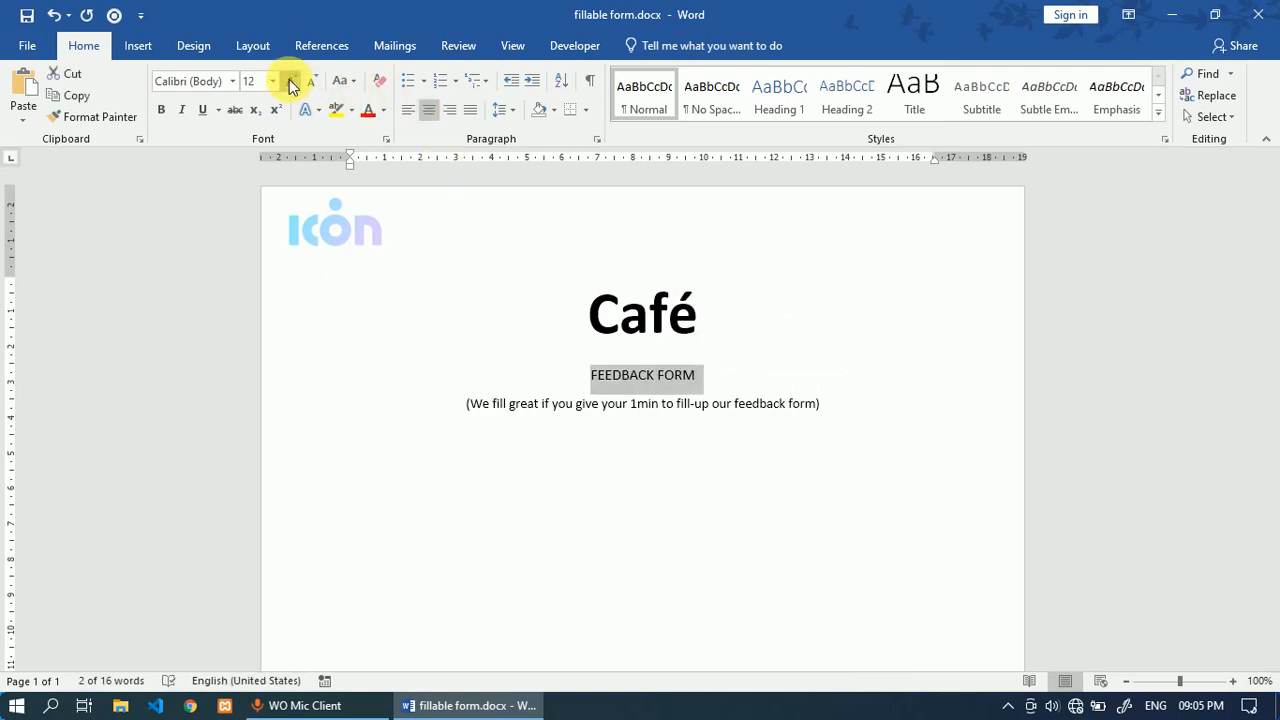
left_click(289, 80)
left_click(289, 80)
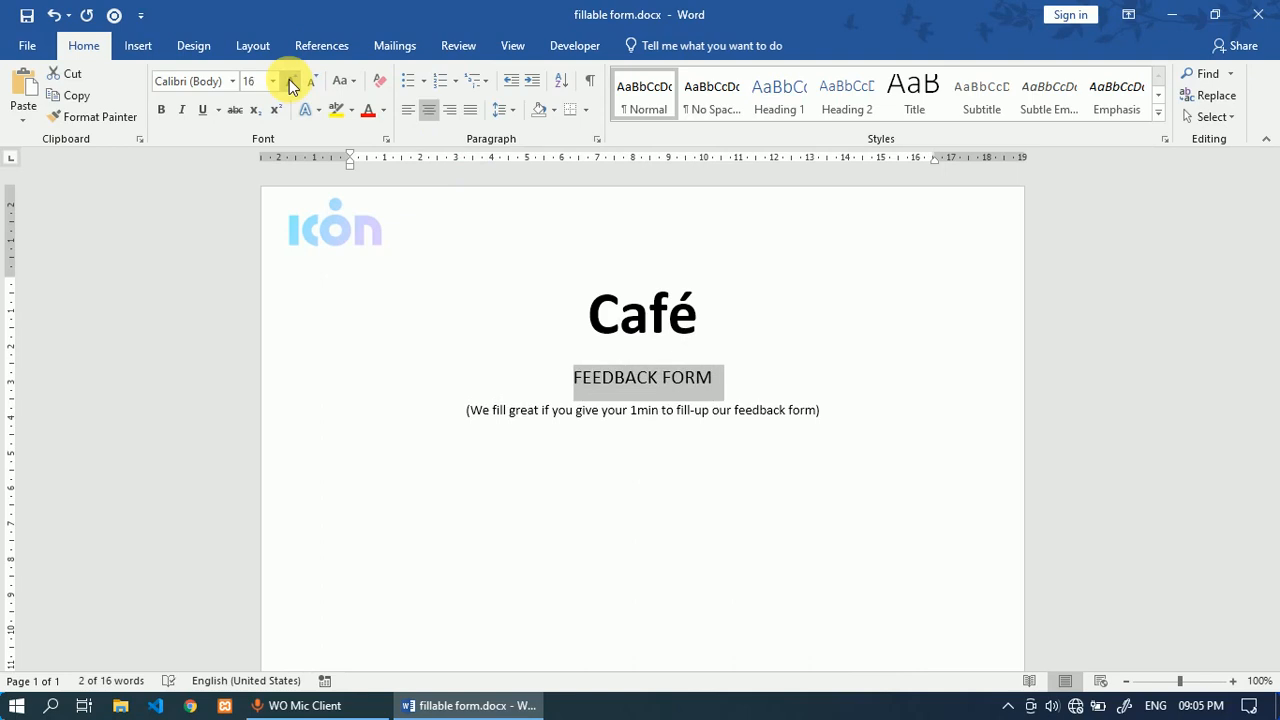
key("ctrl+b")
left_click(793, 393)
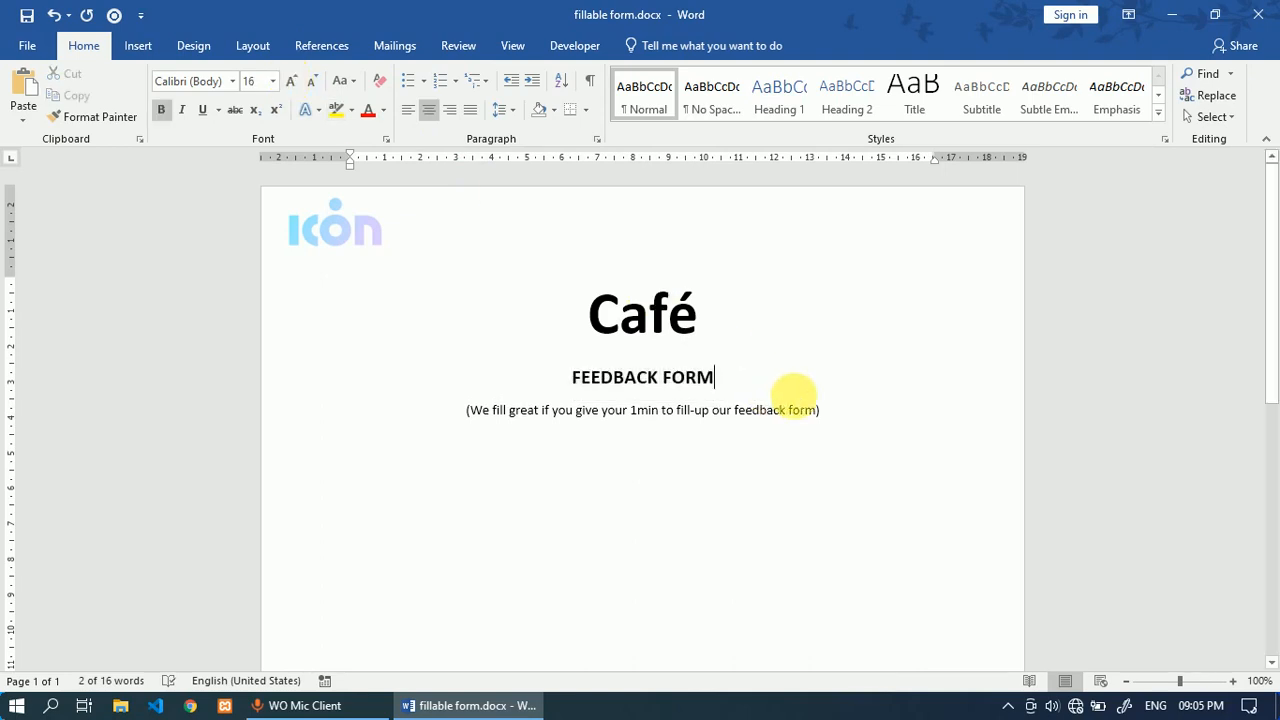
left_click_drag(849, 417, 557, 380)
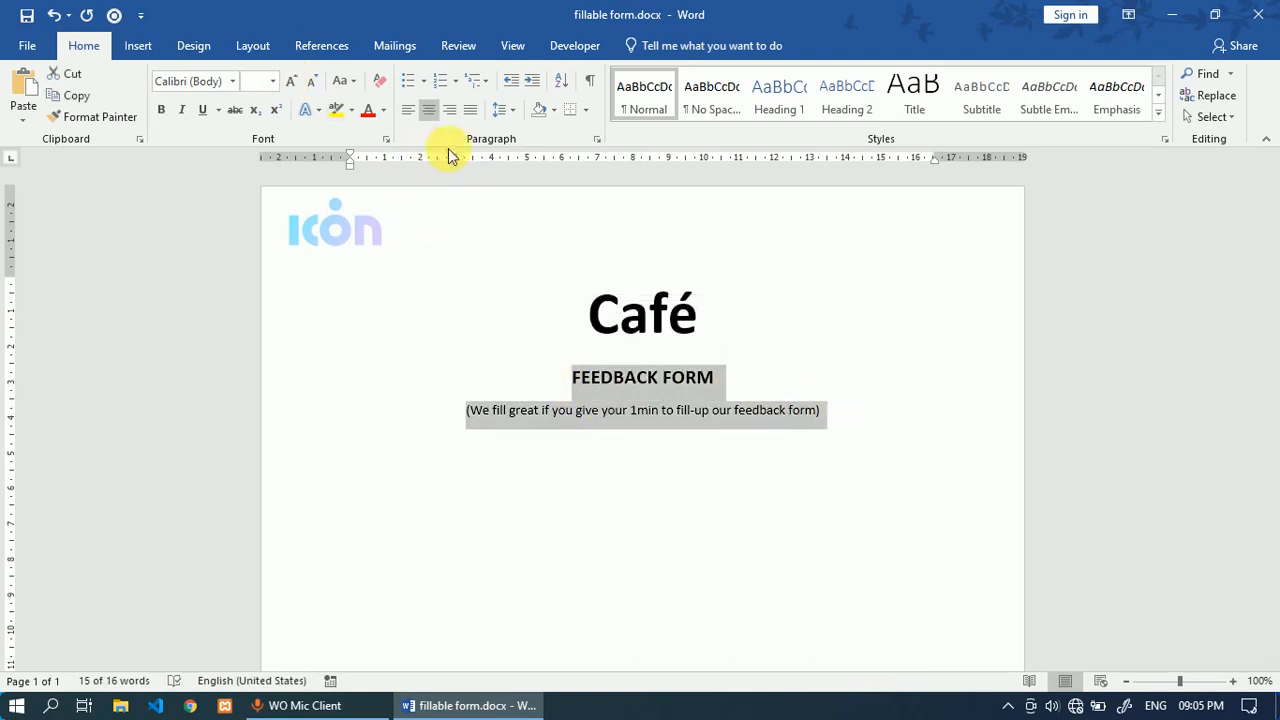
Remove the space after the FEEDBACK FORM heading and feedback note paragraphs
left_click(503, 110)
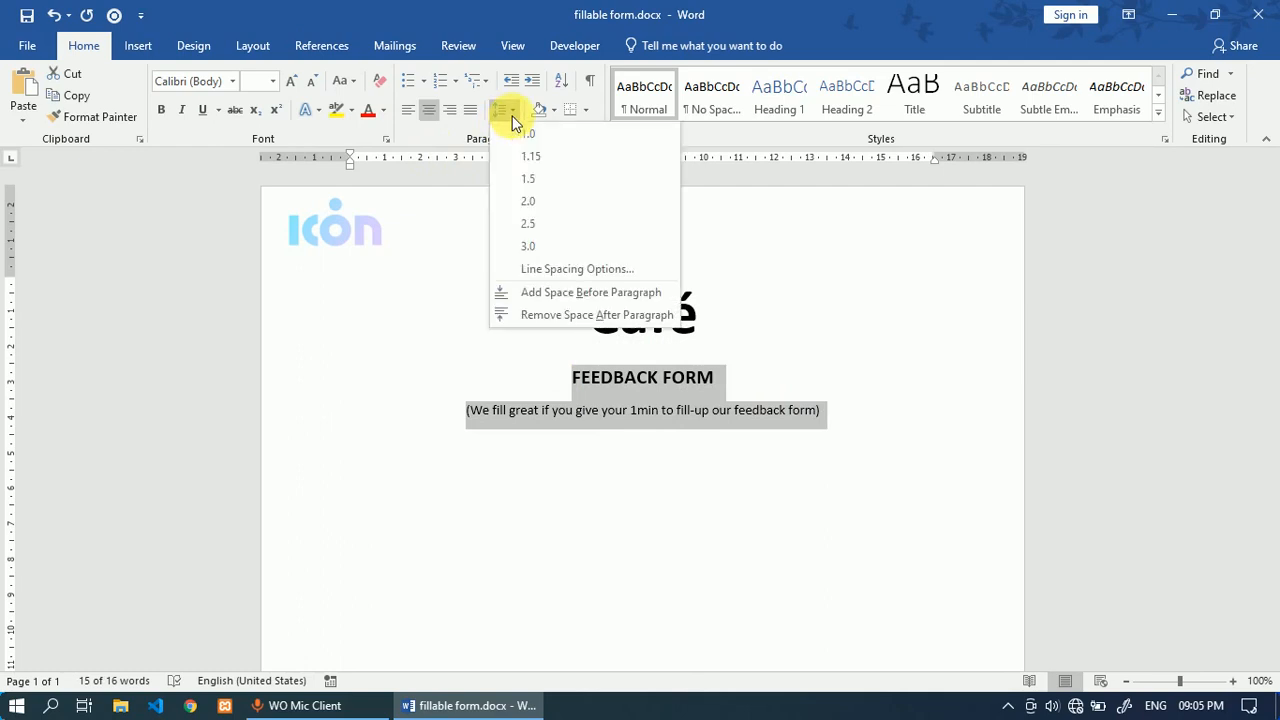
left_click(558, 316)
left_click(854, 403)
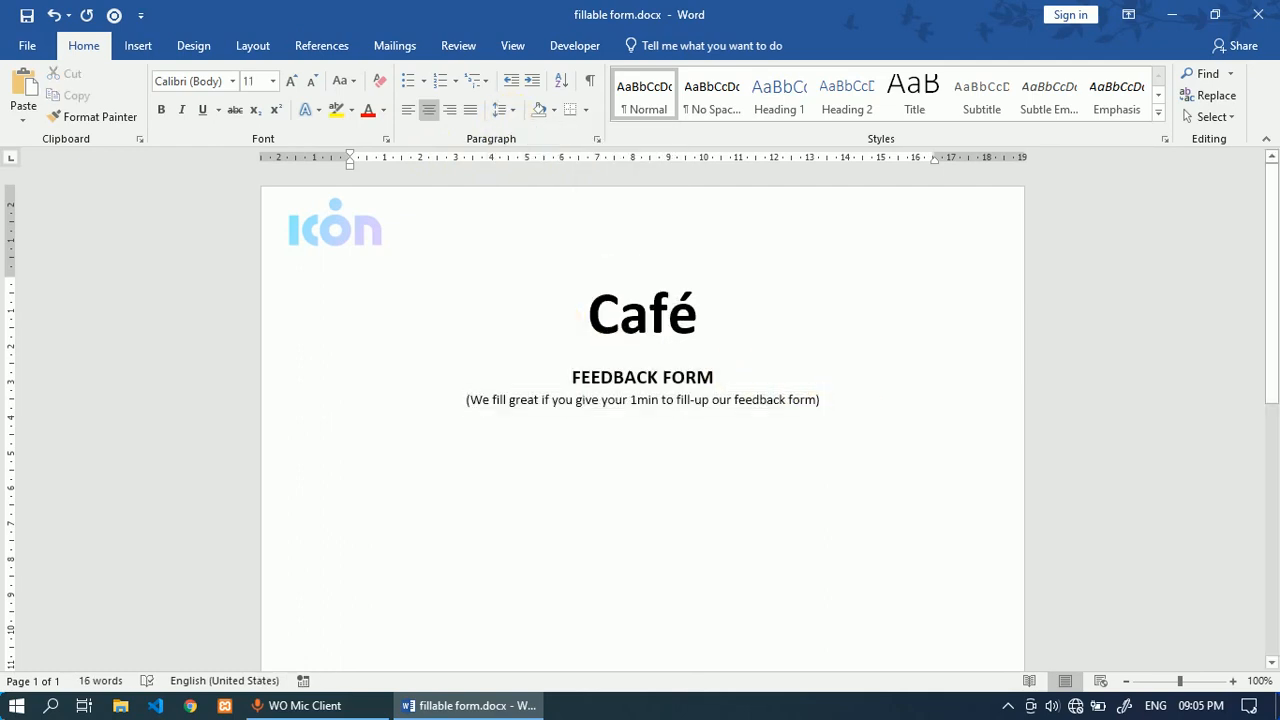
Add a left-aligned empty line below the note, with space after the paragraph
key("ctrl+l")
key("Return")
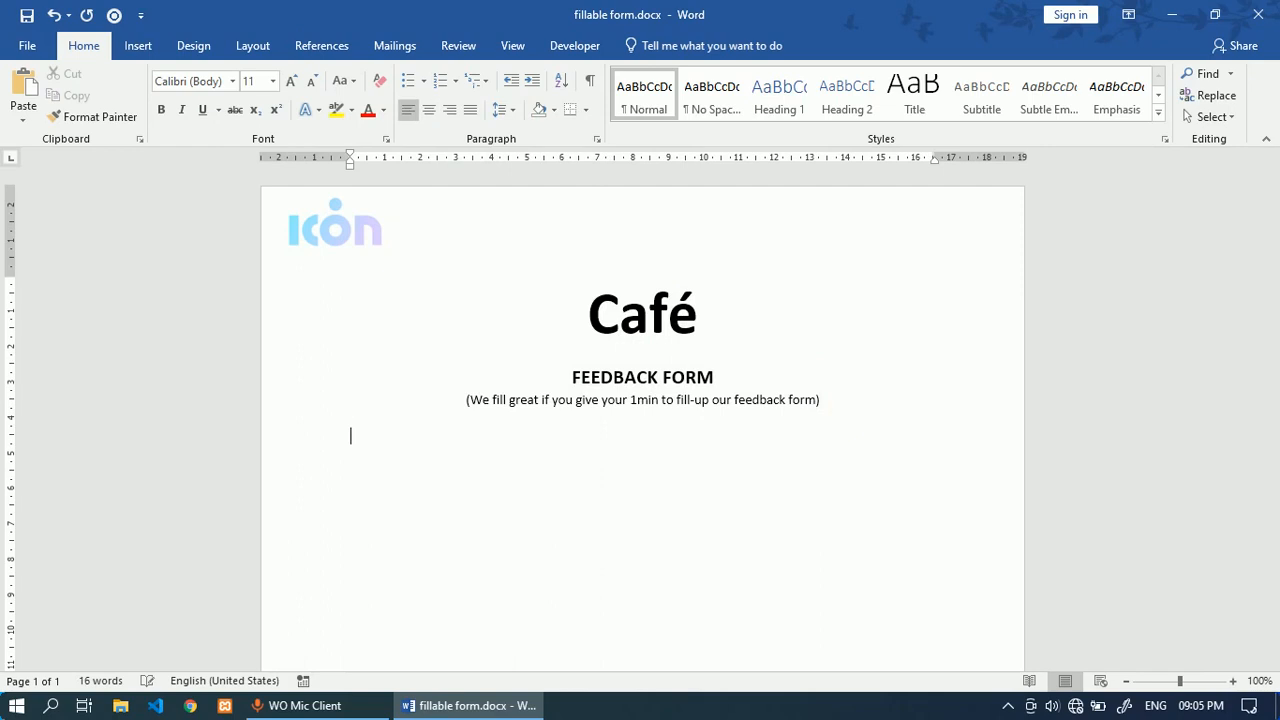
left_click(506, 110)
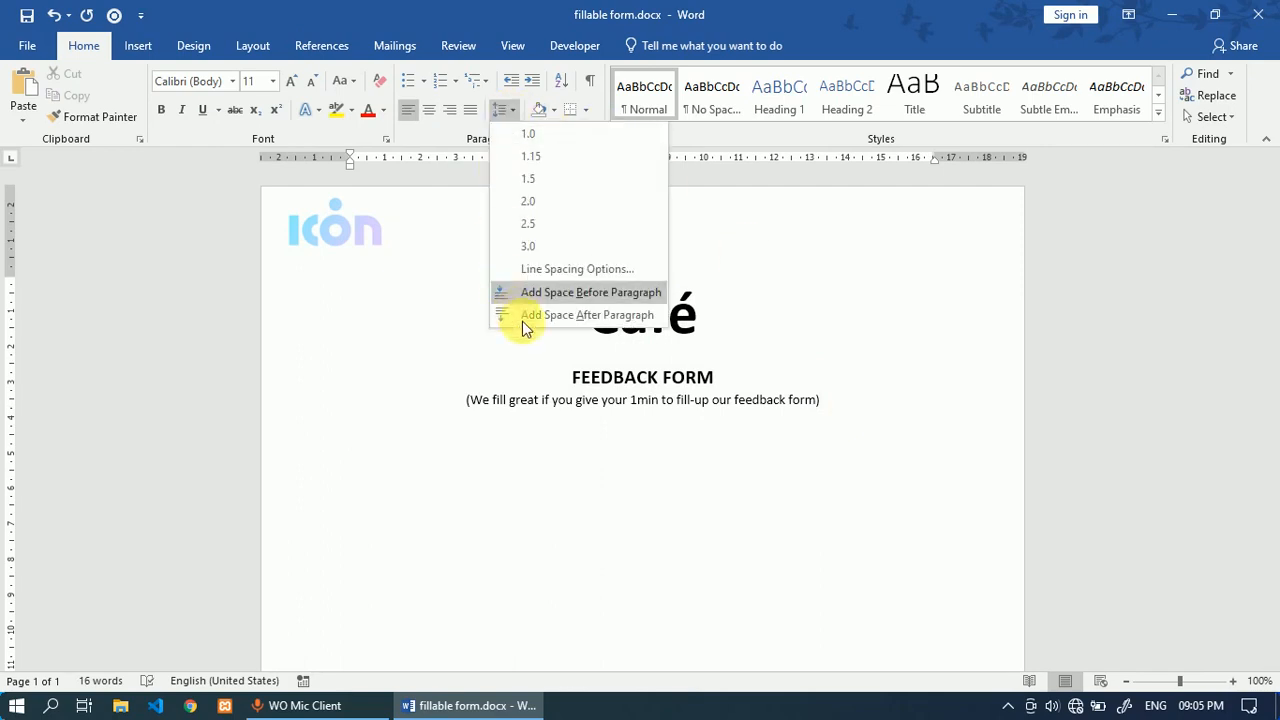
left_click(563, 316)
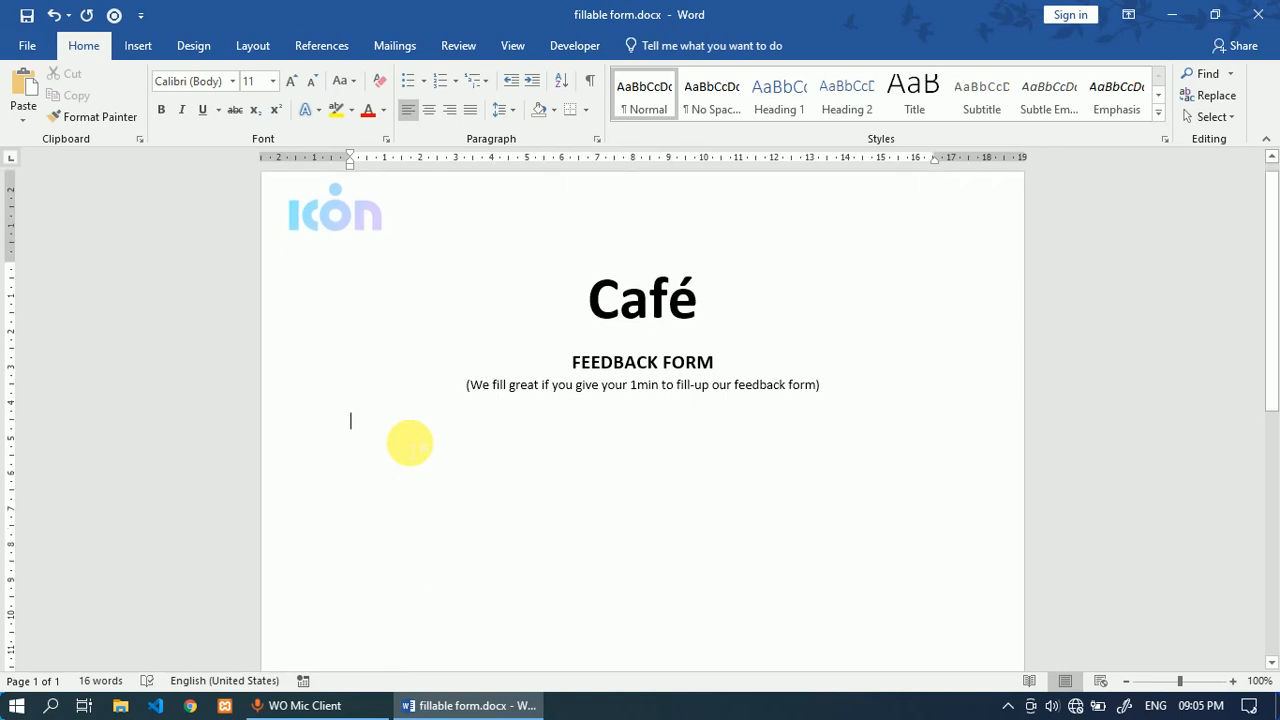
scroll(410, 443, "down", 1)
scroll(410, 443, "down", 1)
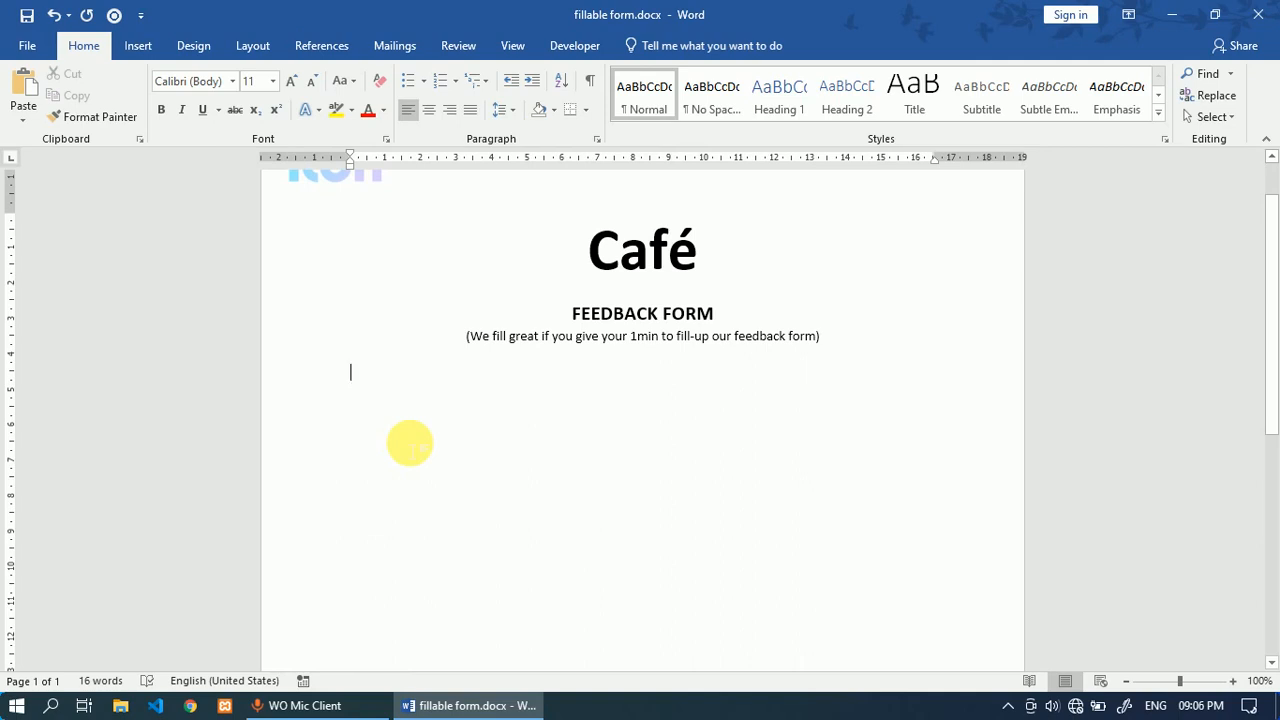
Insert a two-column, one-row (2x1) table on the empty line below the feedback note
left_click(150, 44)
left_click(123, 100)
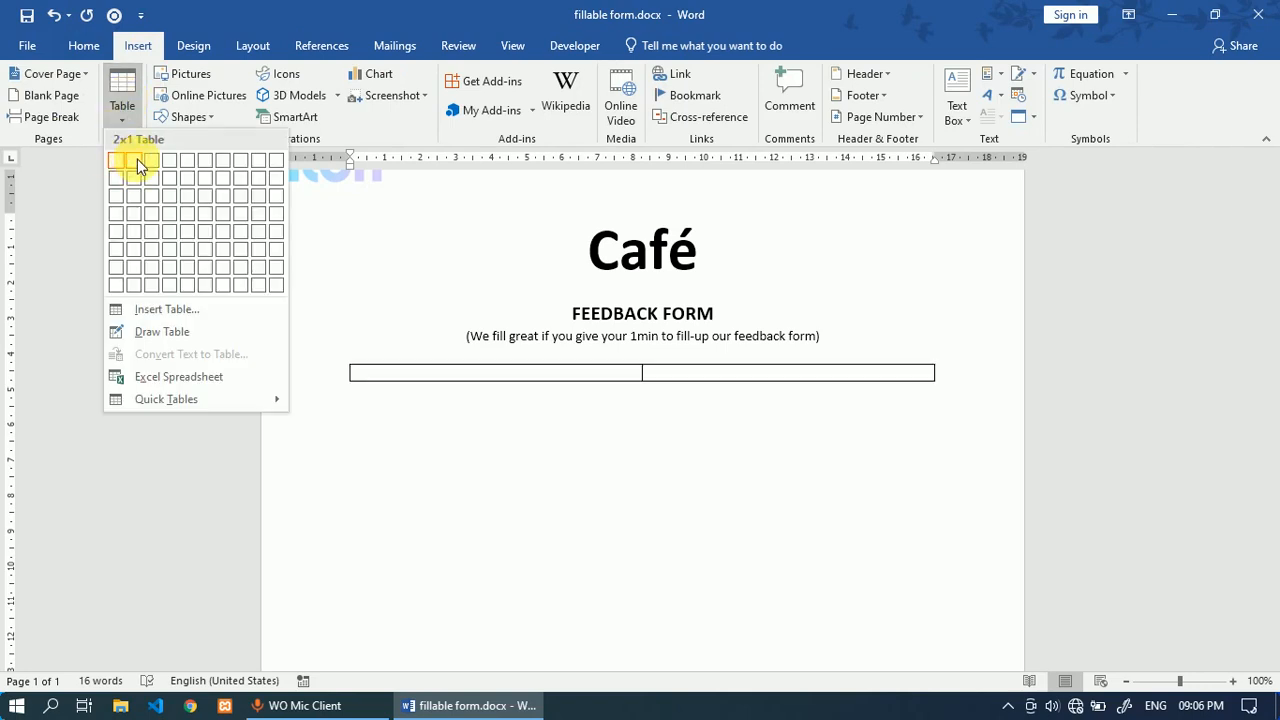
left_click(137, 163)
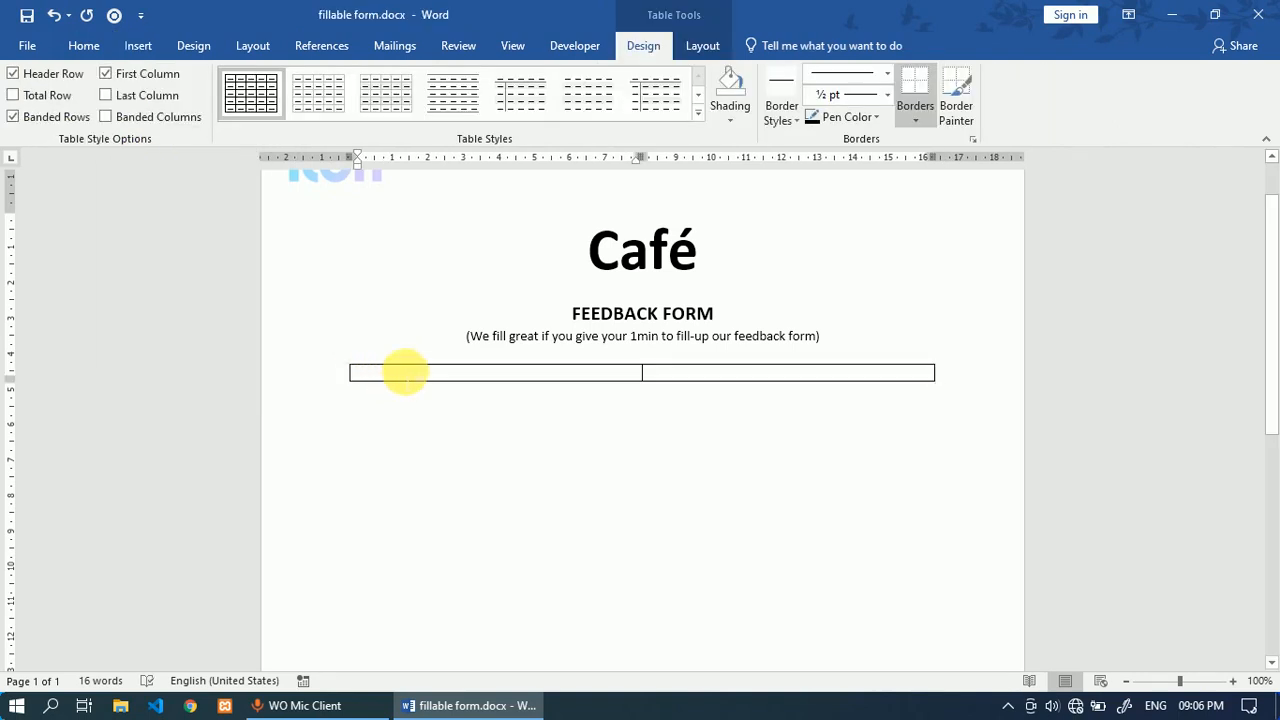
Fill new table rows with labels NAME CUSTOMER, PHONE NUMBER (Optional), EMAIL ID and SOCIAL MEDIA
type("NAME")
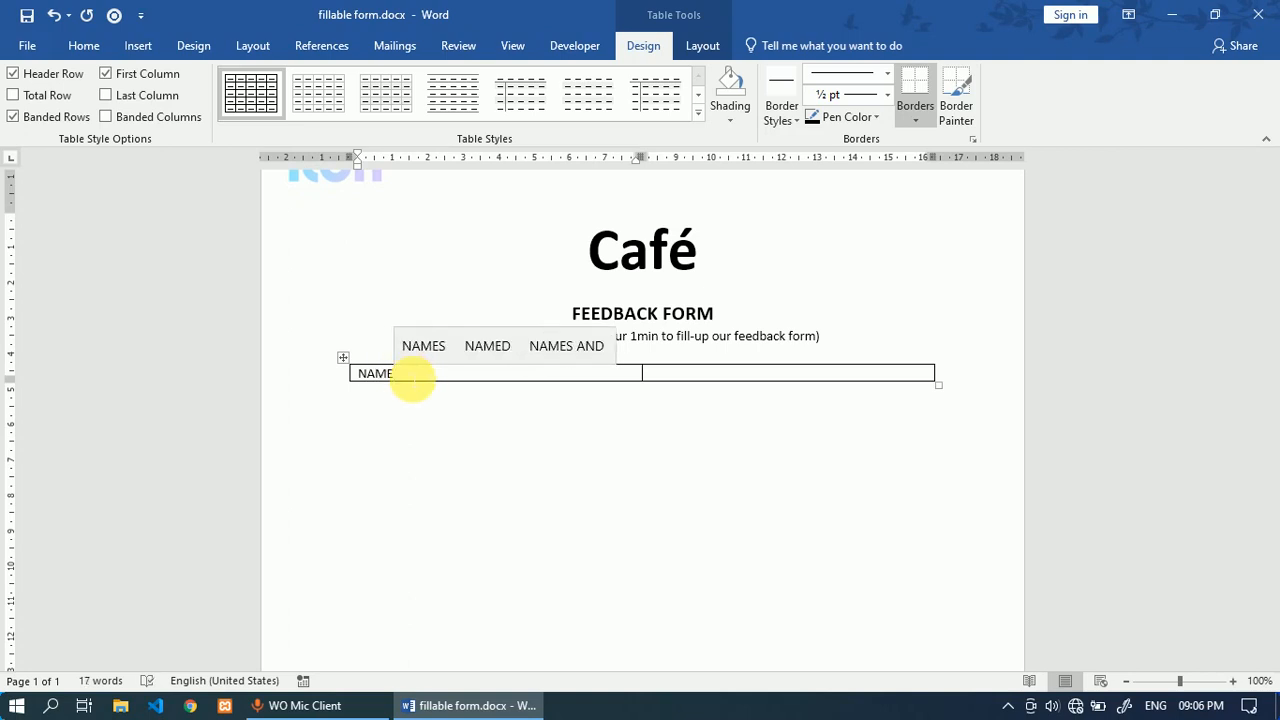
type("CUSTOM")
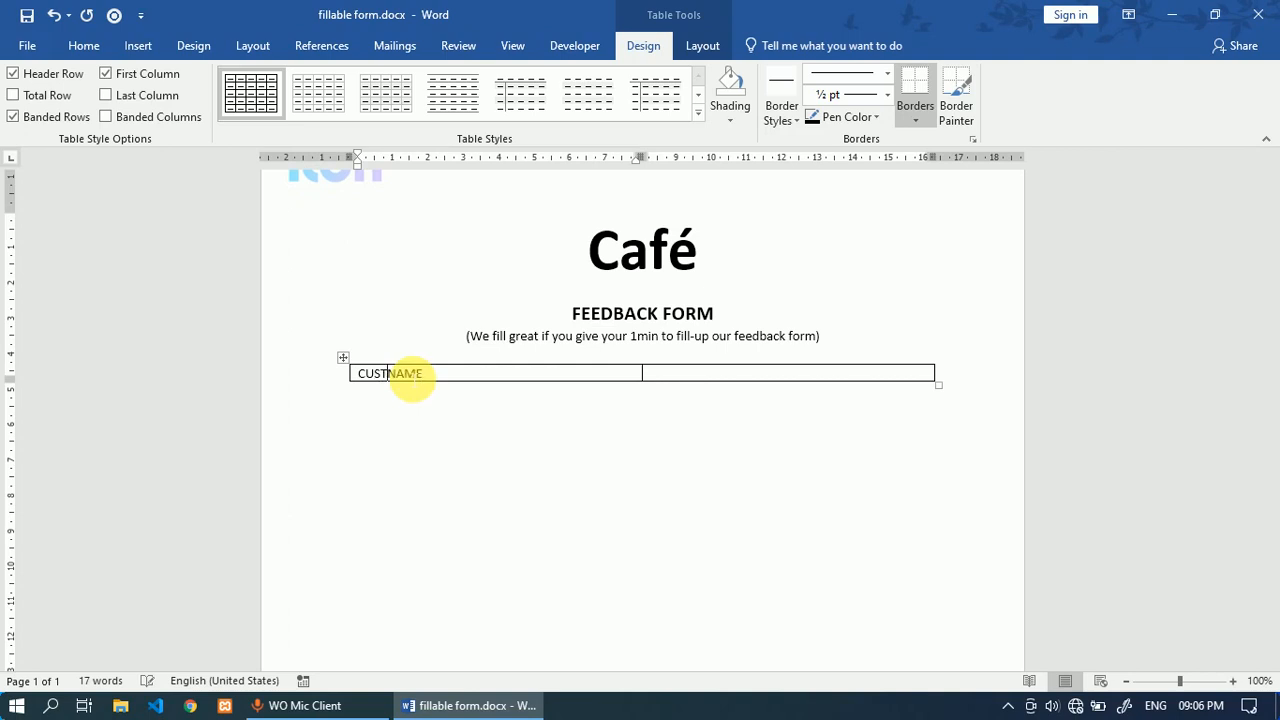
type("ER")
key("Tab")
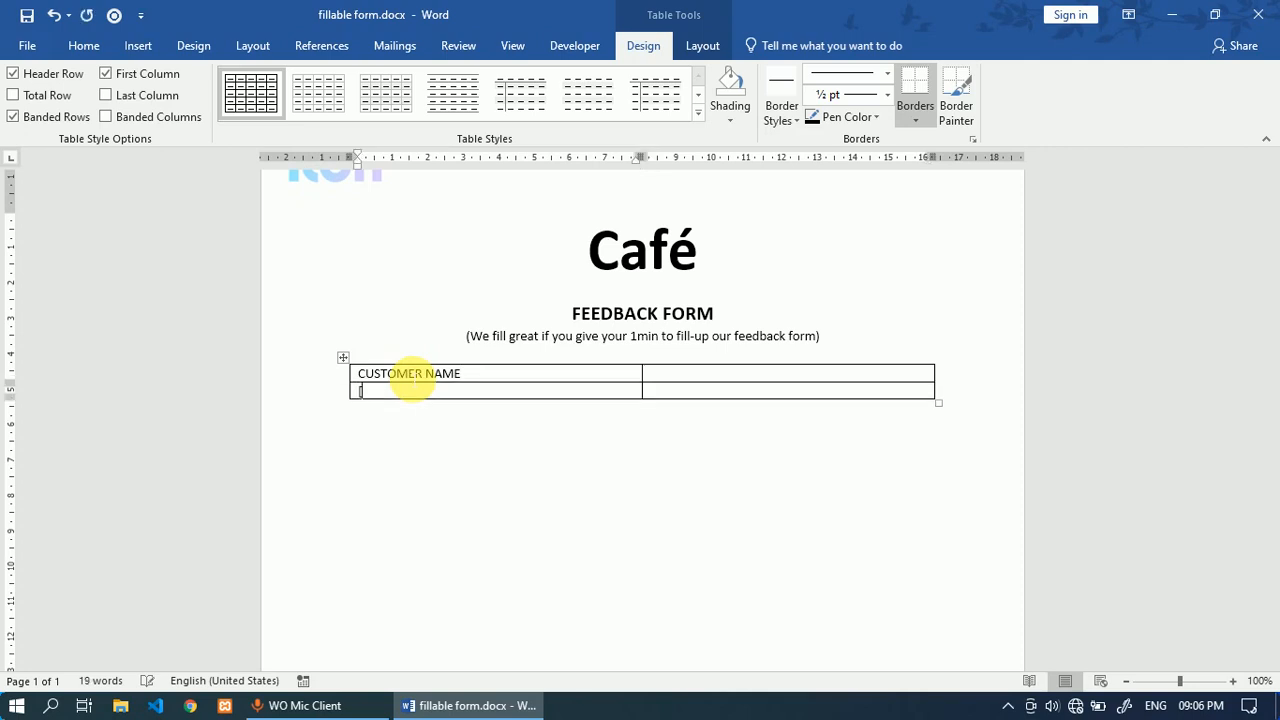
type("PHON")
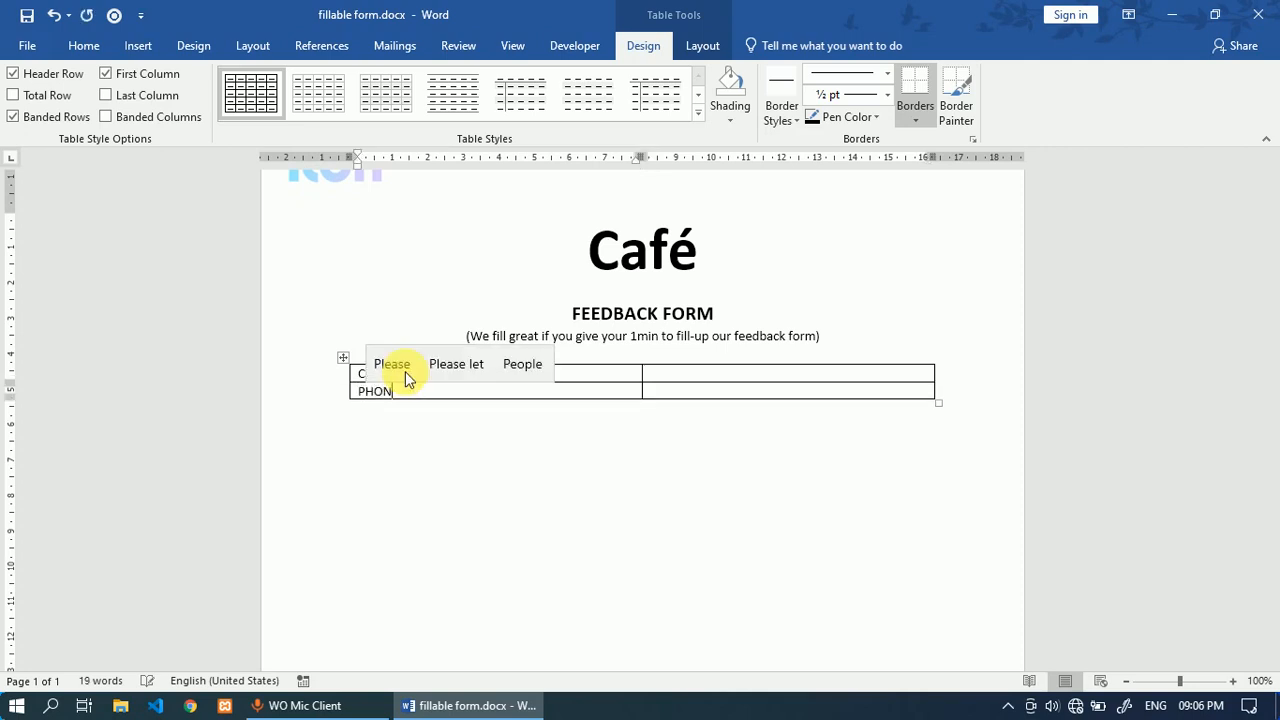
type("E NUMBER(O")
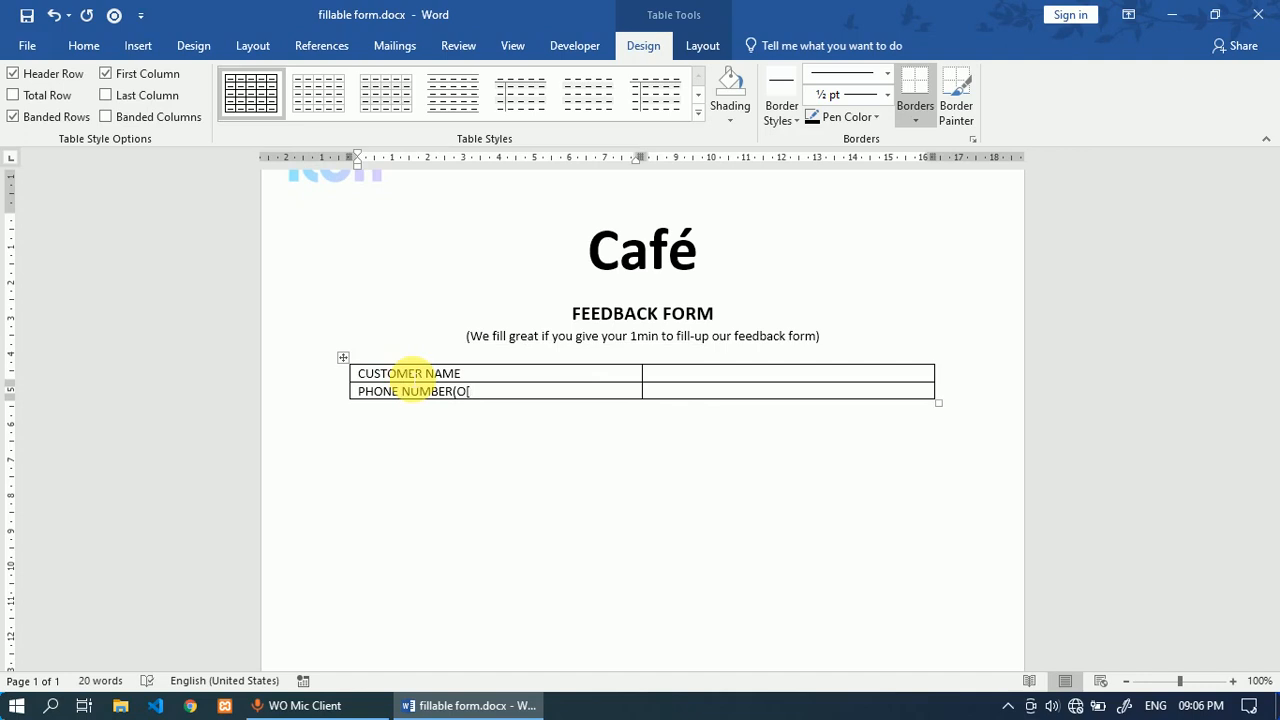
type("ption ")
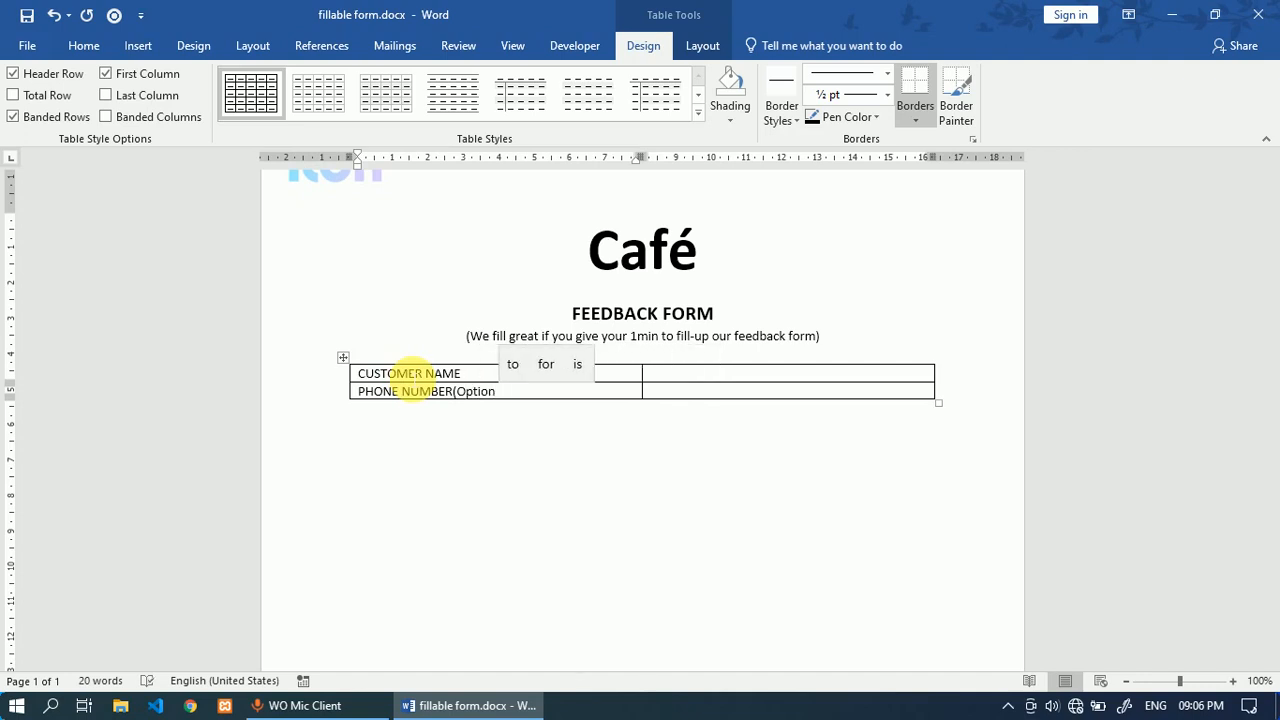
type("al")
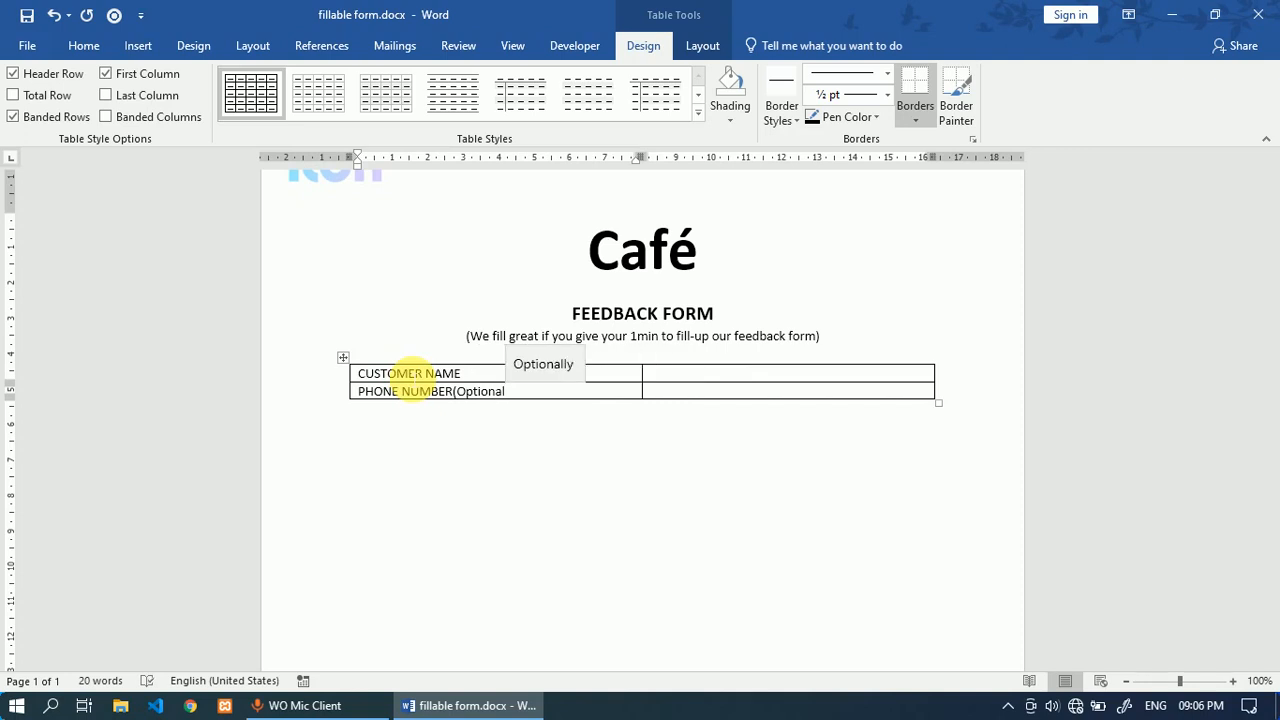
type(")")
key("Tab")
key("Tab")
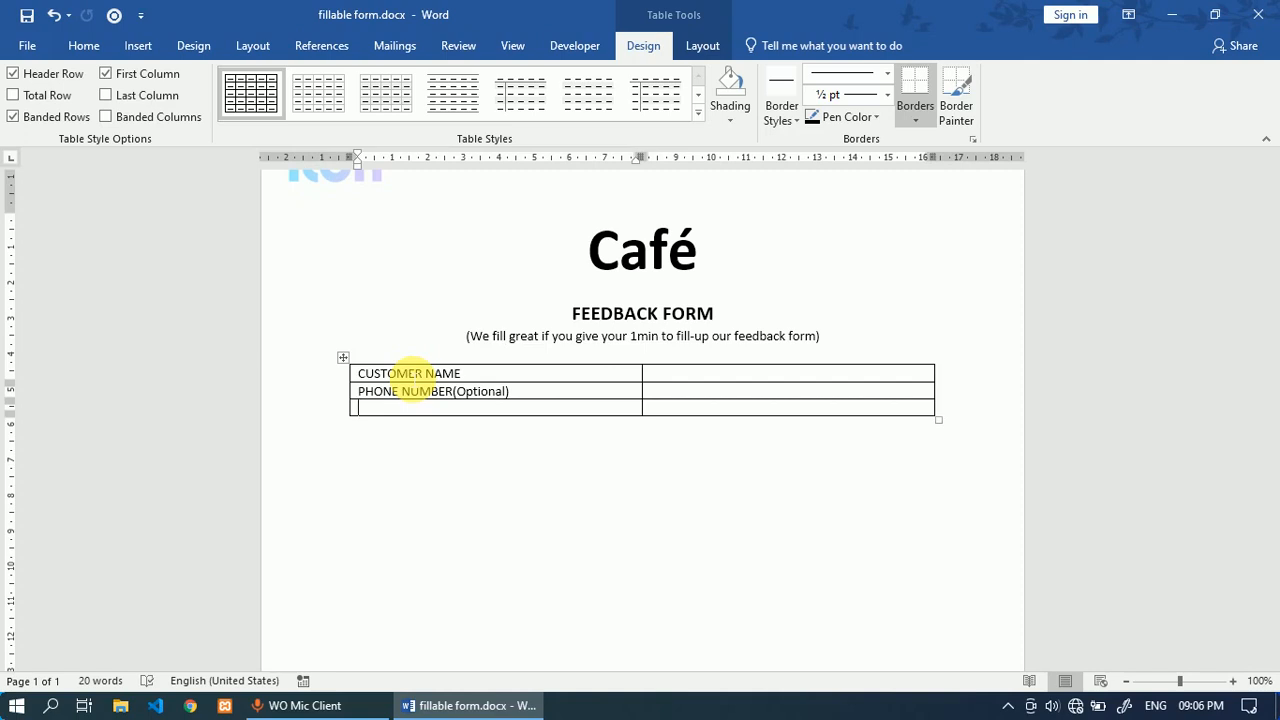
type("E")
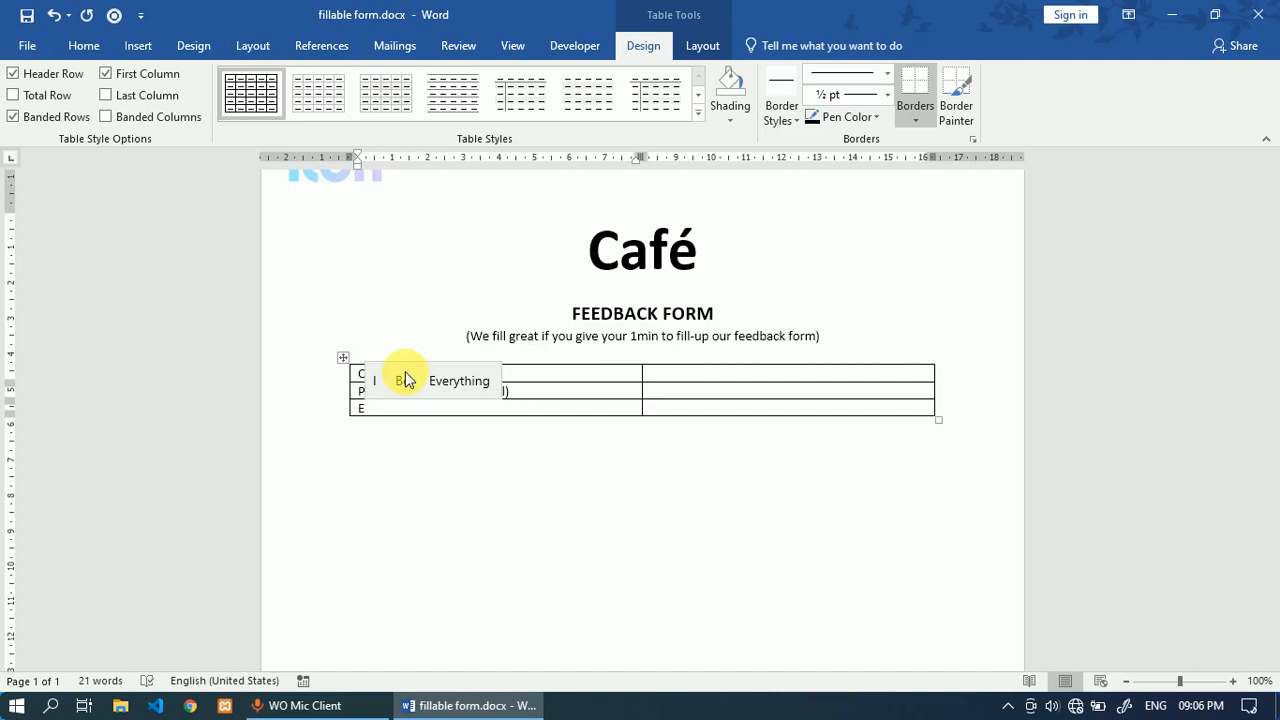
type("MAIL ID")
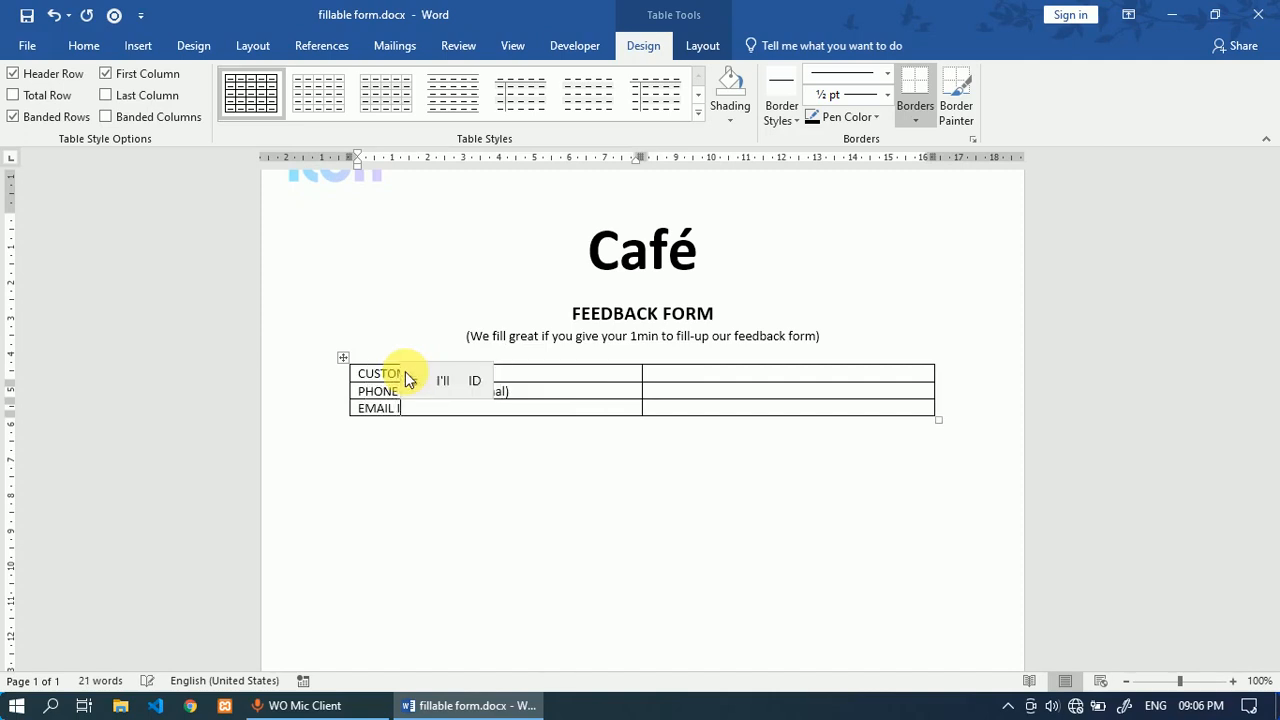
key("Tab")
key("Tab")
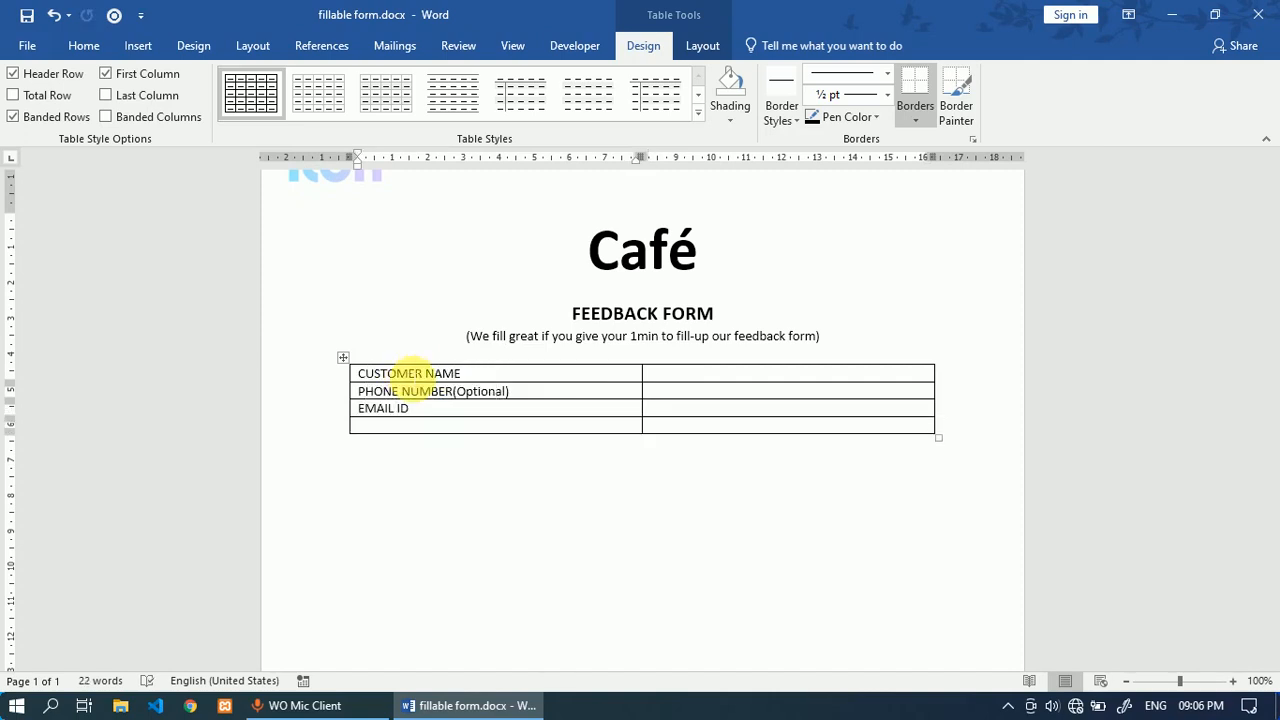
type("SOCIAL MEDIA")
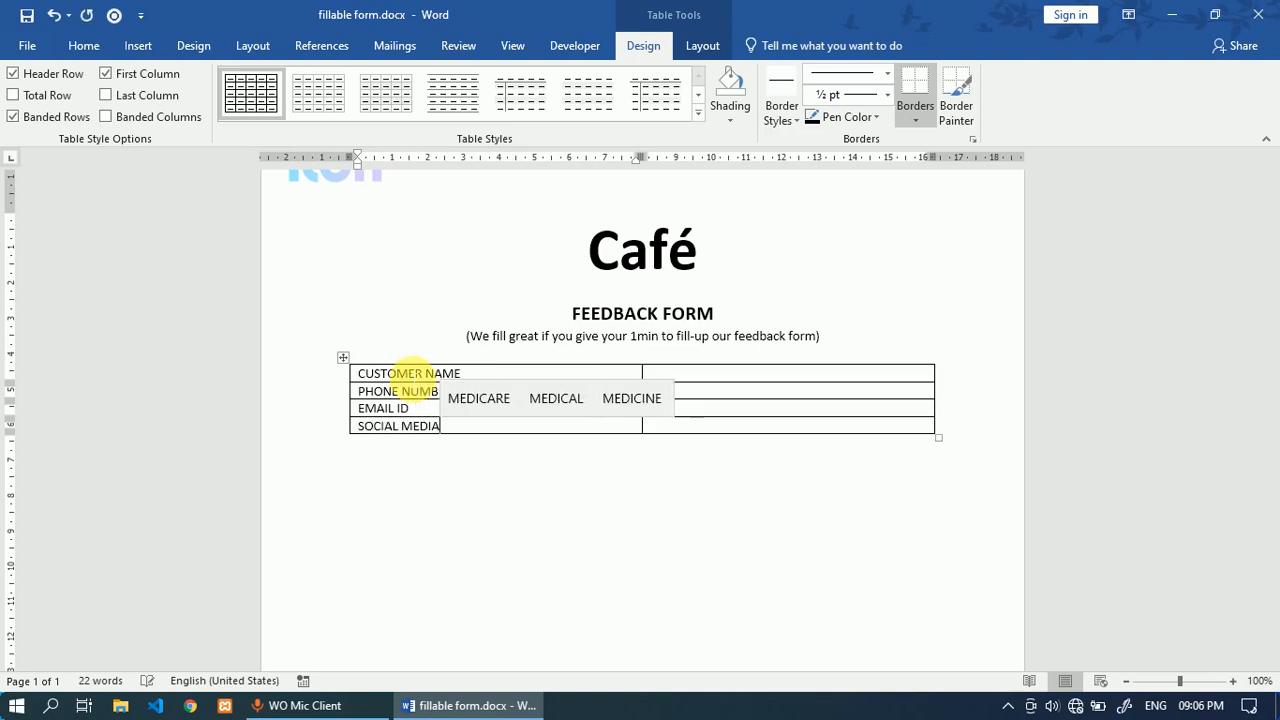
Bullet Facebook id, Instagram id and Twitter id beside SOCIAL MEDIA, then add an empty row
key("Tab")
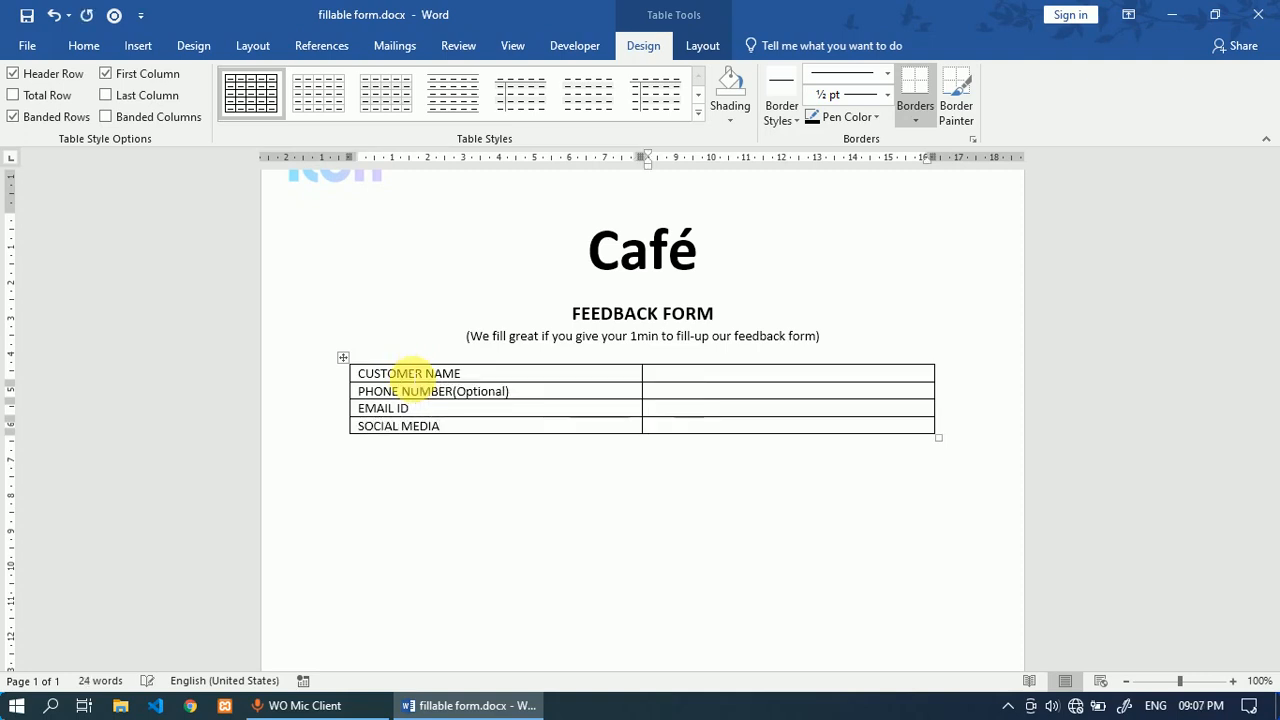
type("*")
type(" Socia")
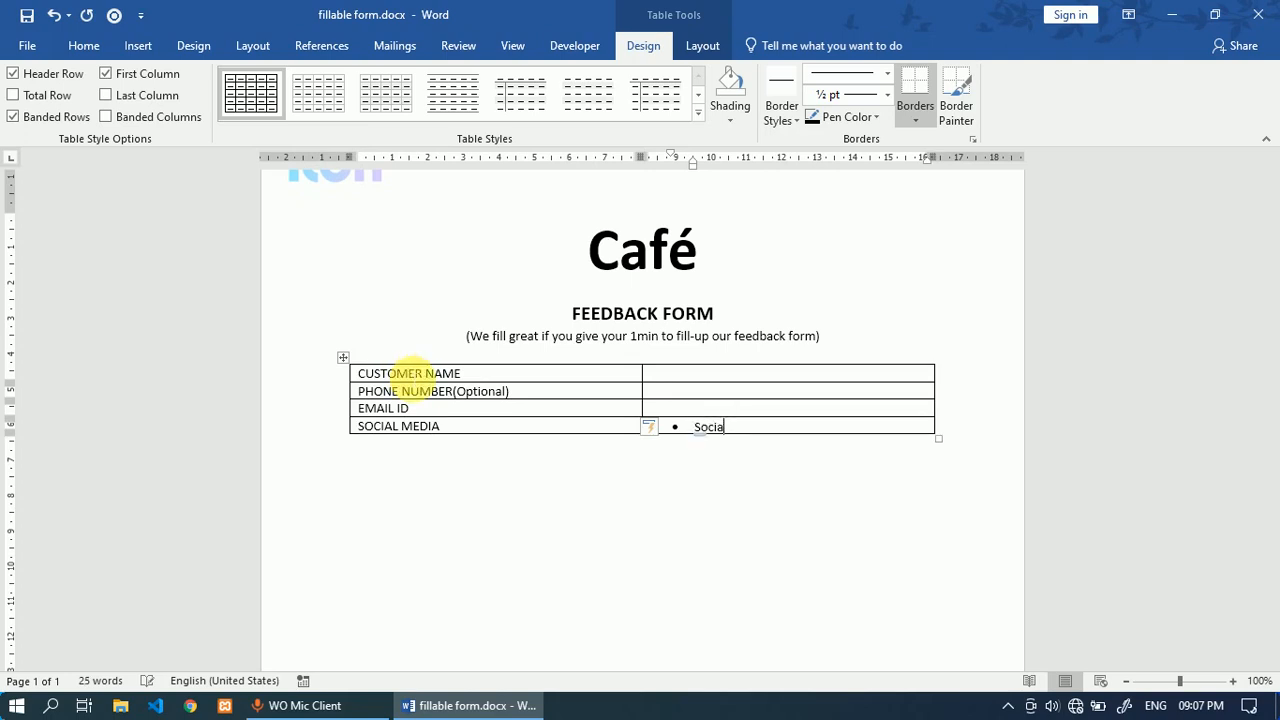
key("BackSpace")
key("BackSpace")
key("BackSpace")
key("BackSpace")
key("BackSpace")
type("acebook")
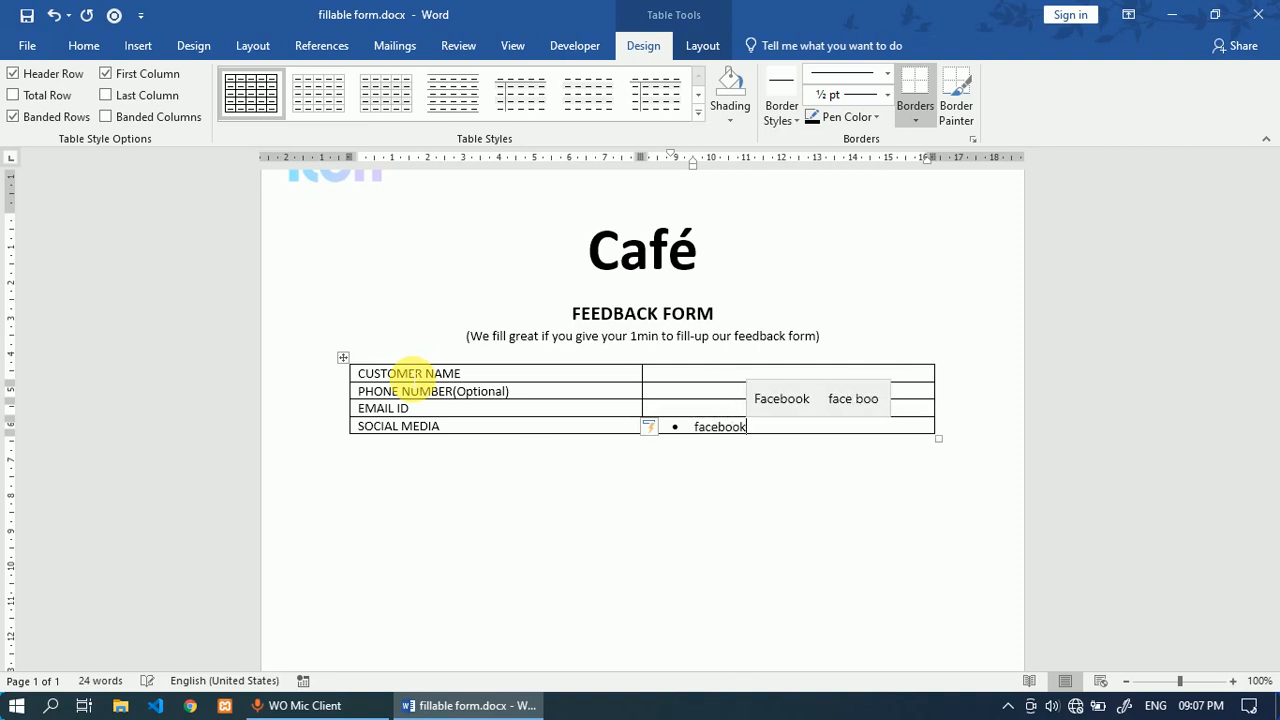
key("Return")
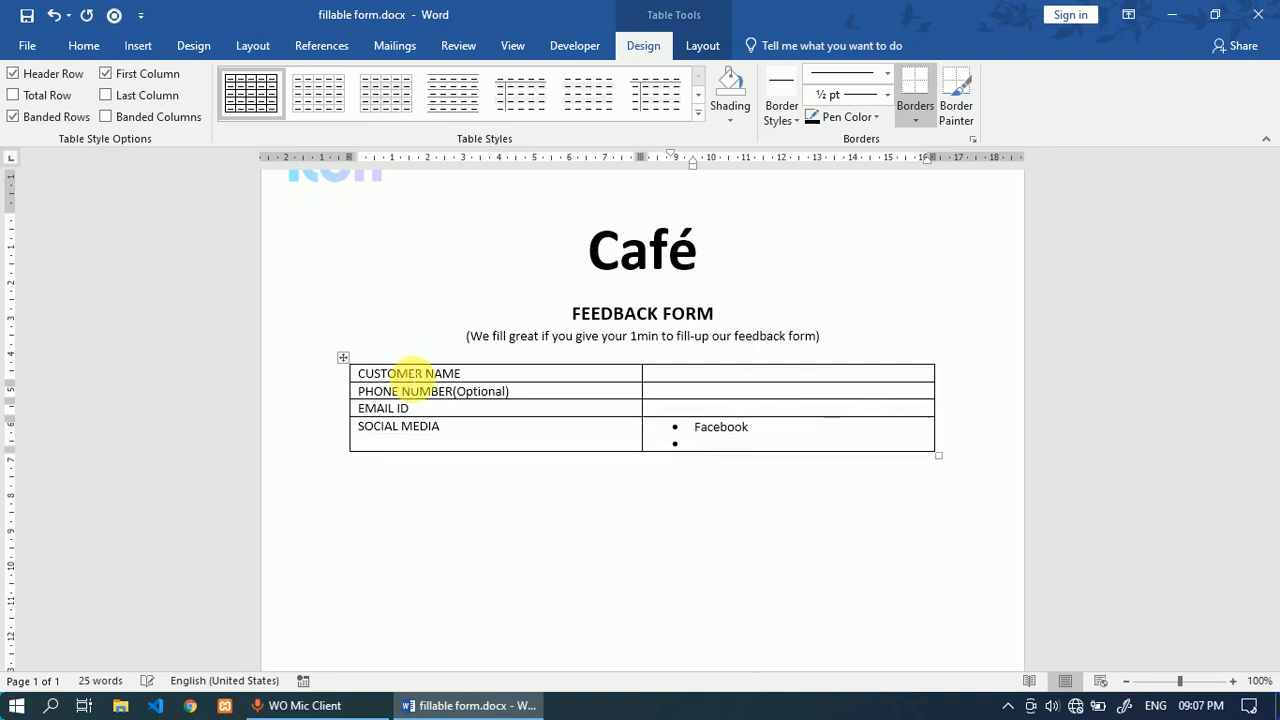
type("instagram")
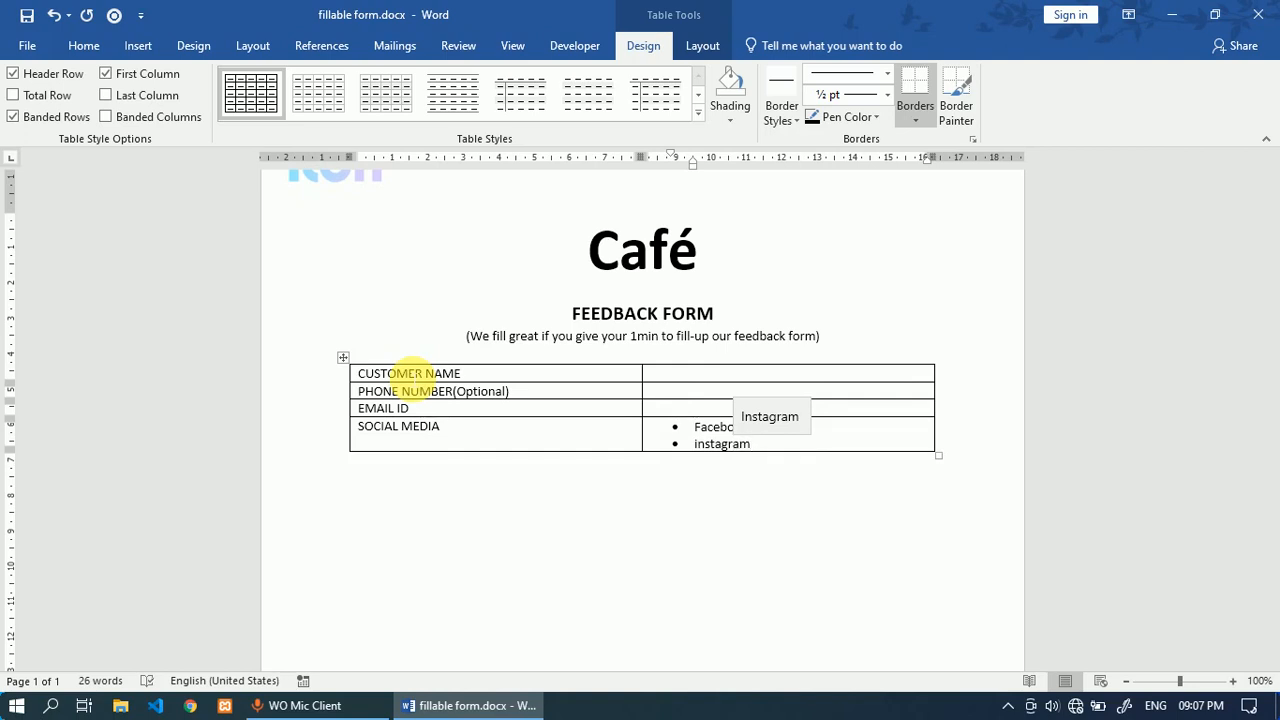
type(" id")
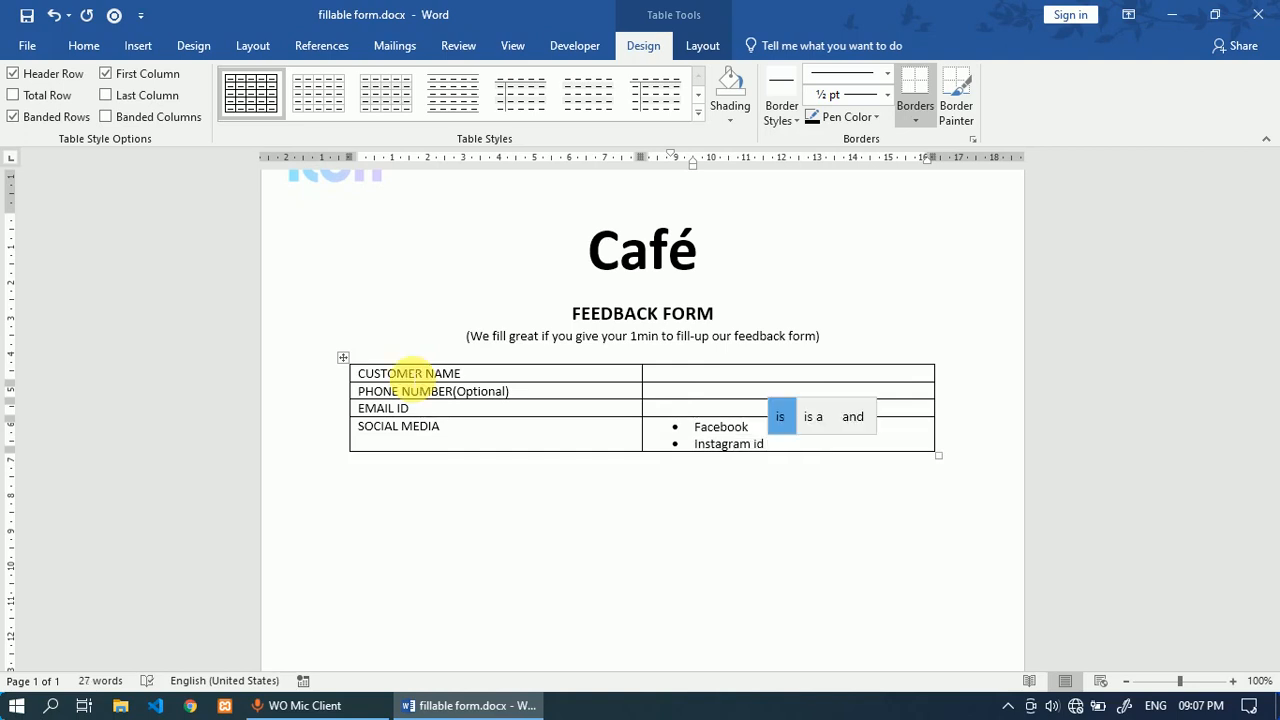
key("BackSpace")
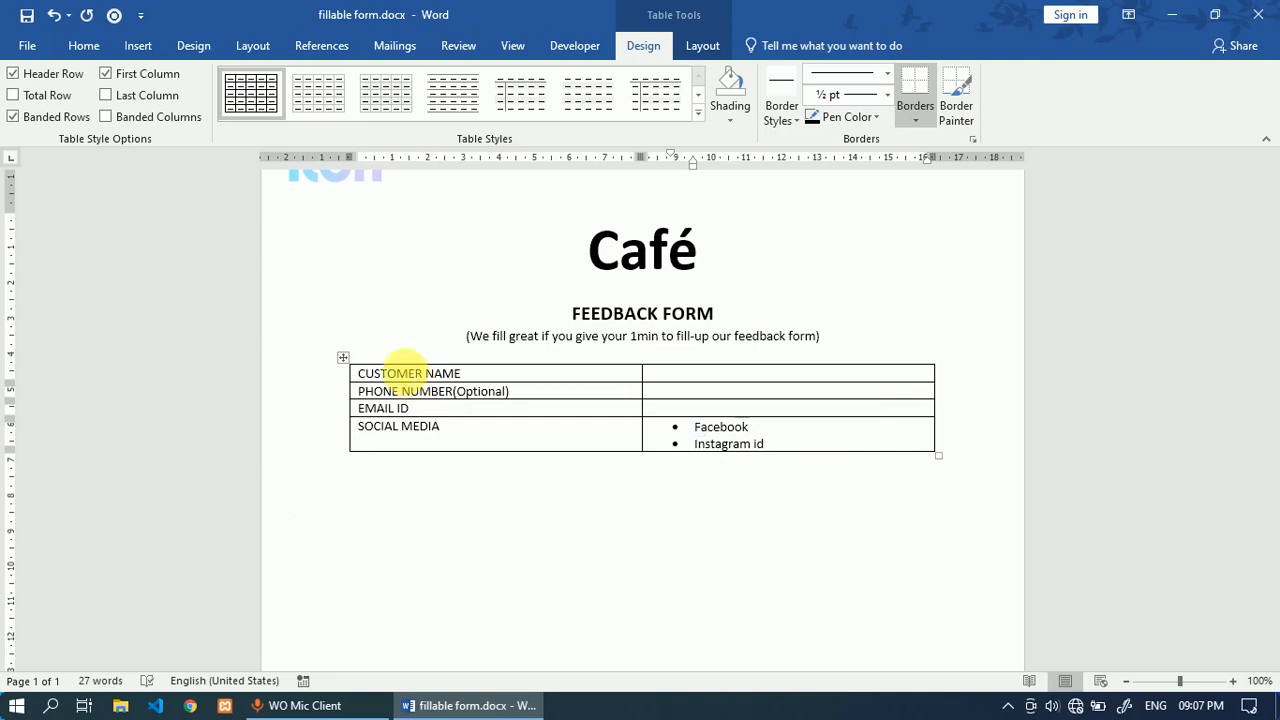
type("id")
key("Down")
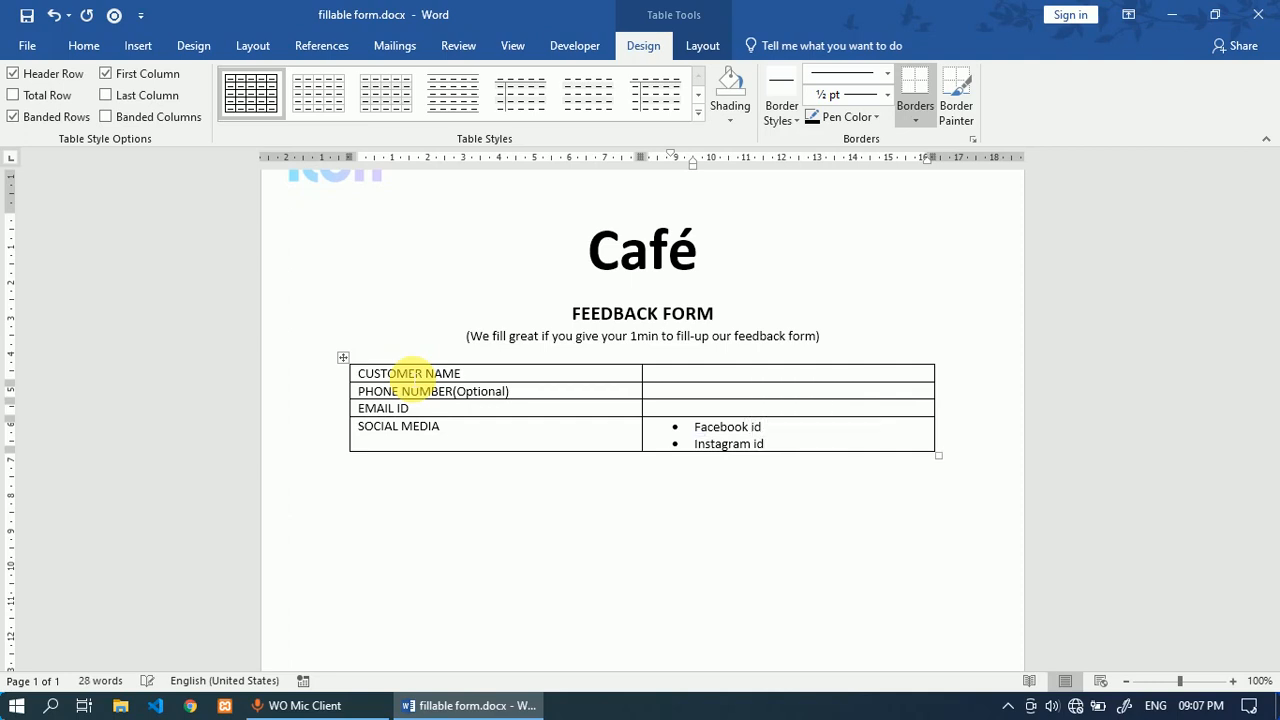
key("Return")
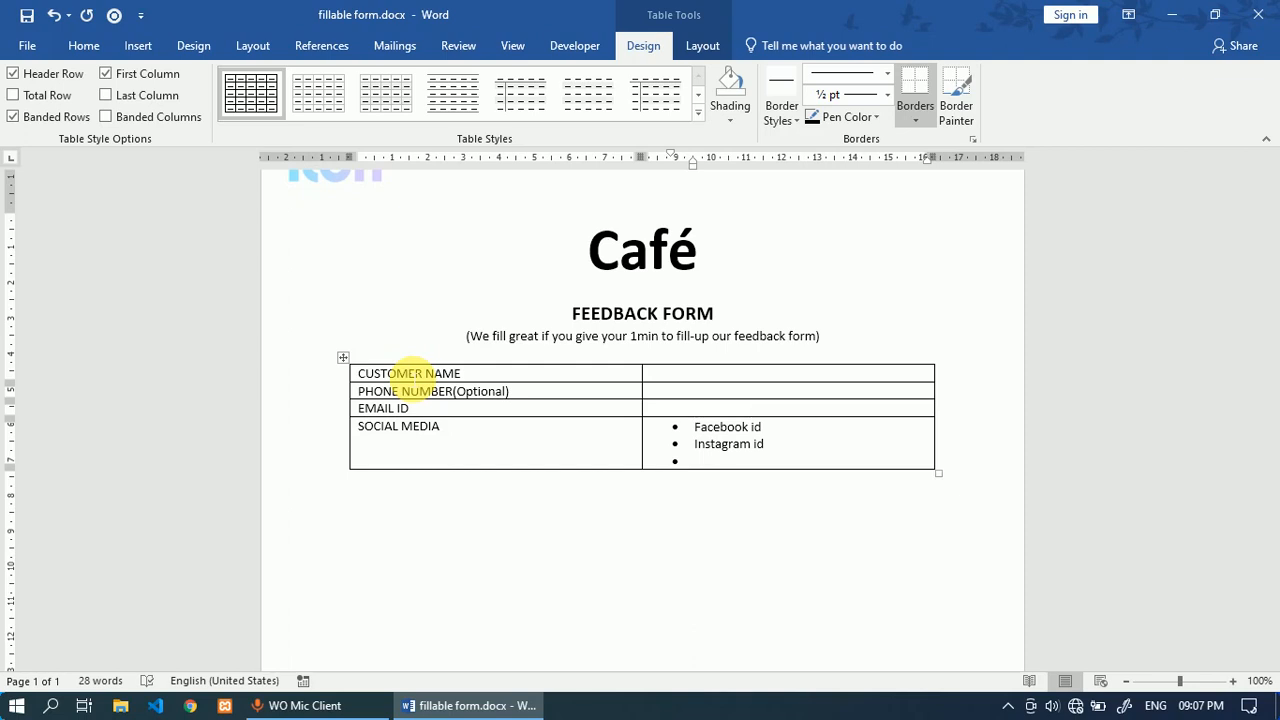
type("twit")
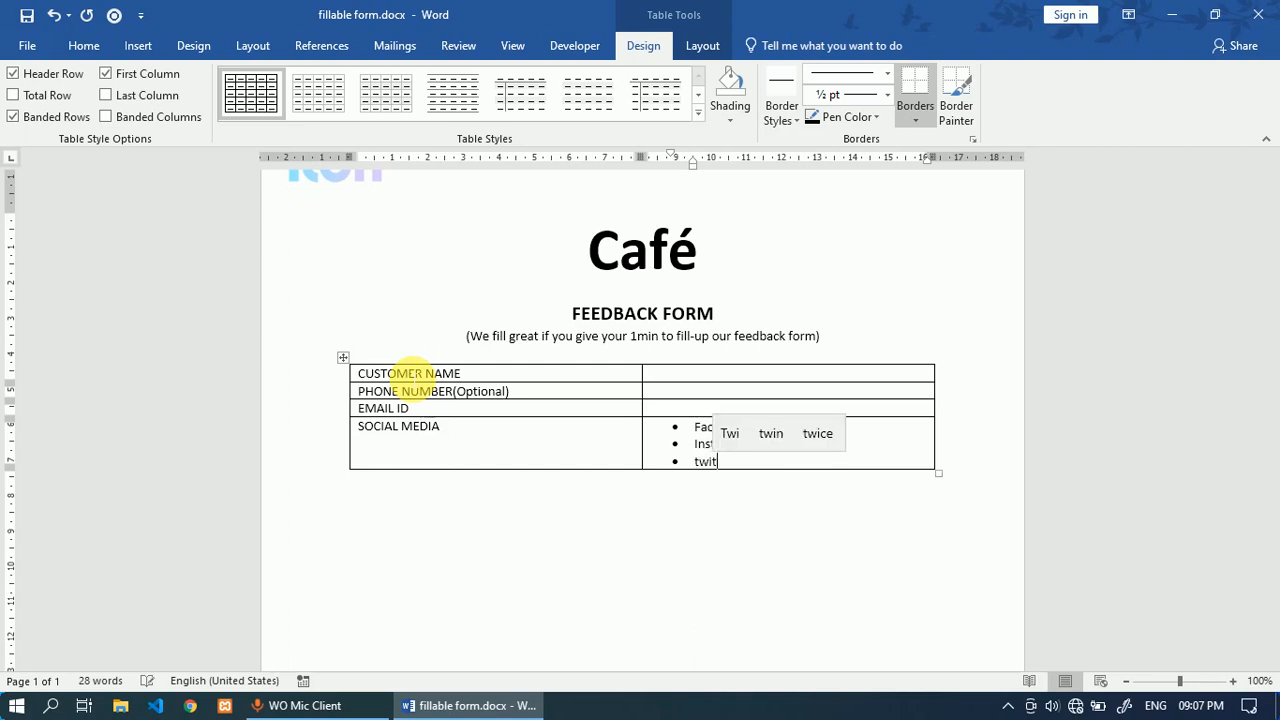
type("ter id")
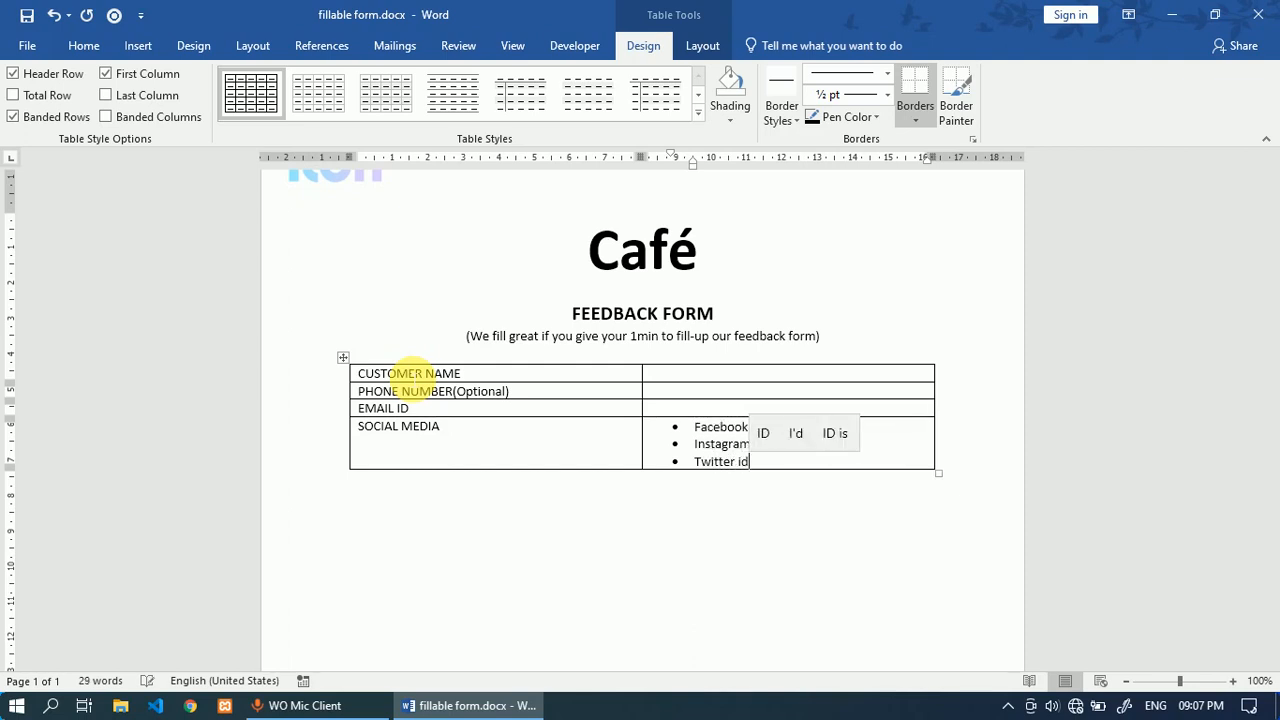
key("Tab")
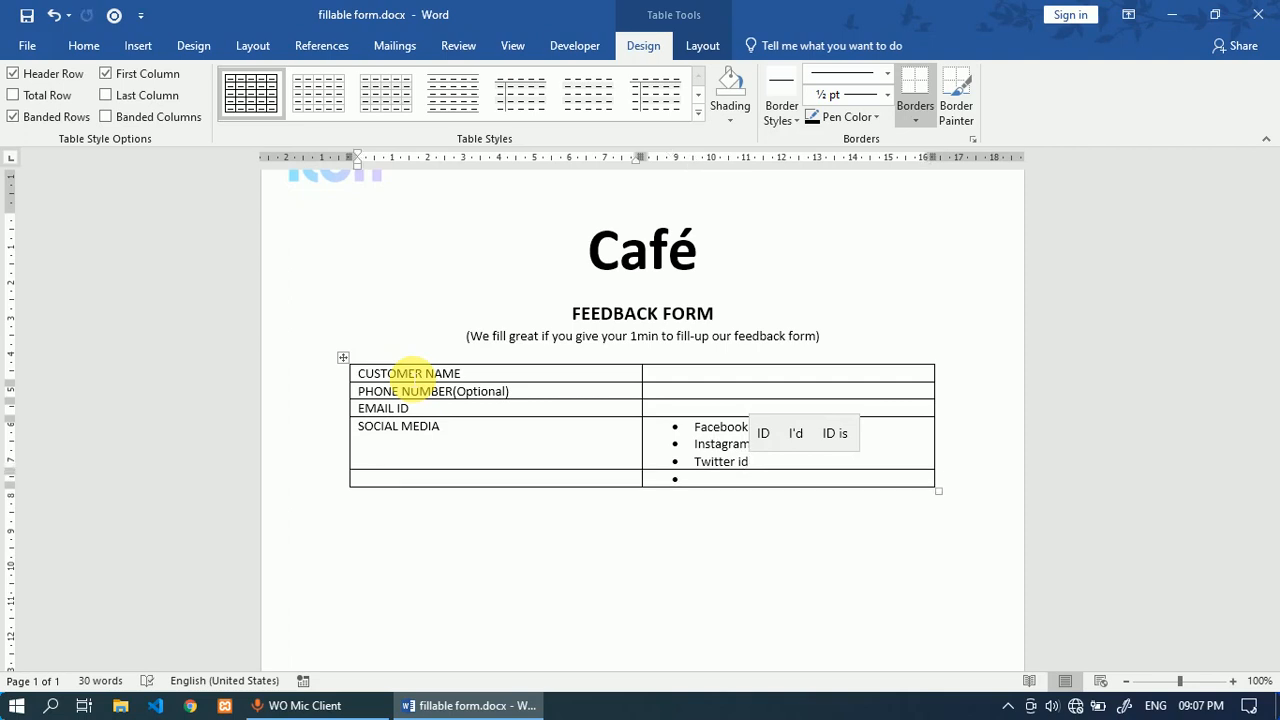
Label the new row RATING and bullet Customer support and Service in its second cell
left_click(714, 486)
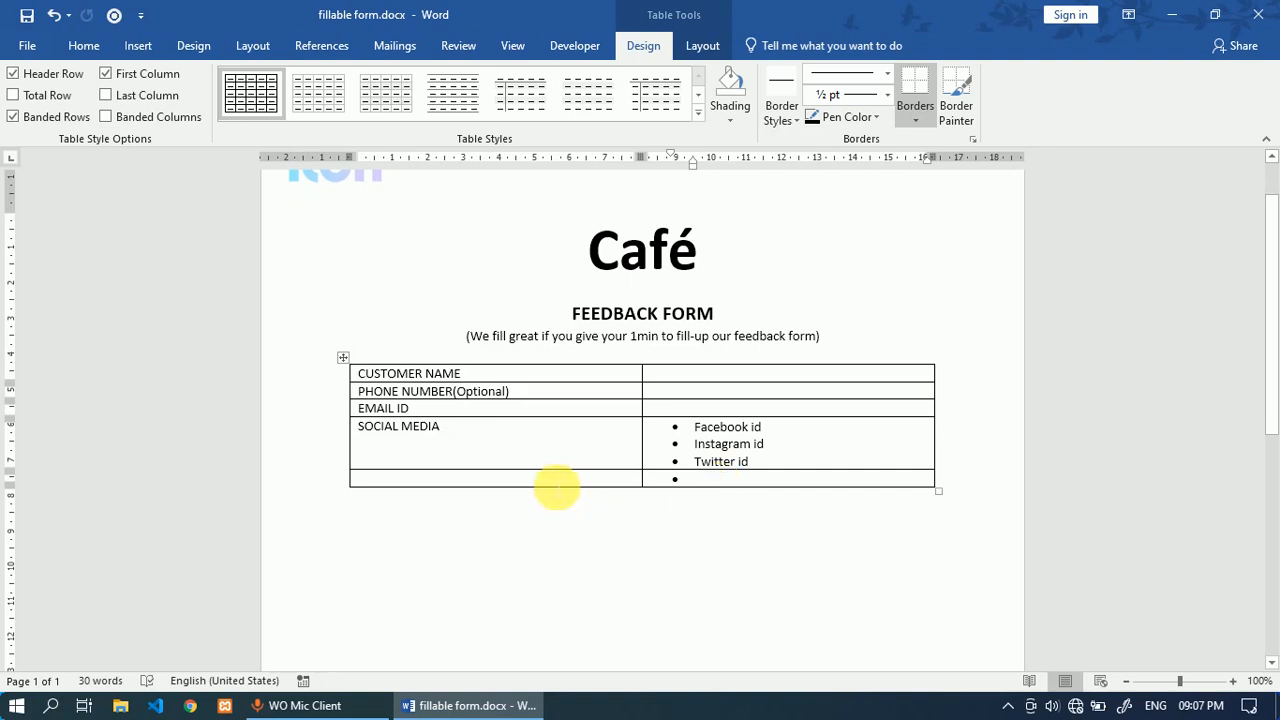
left_click(549, 481)
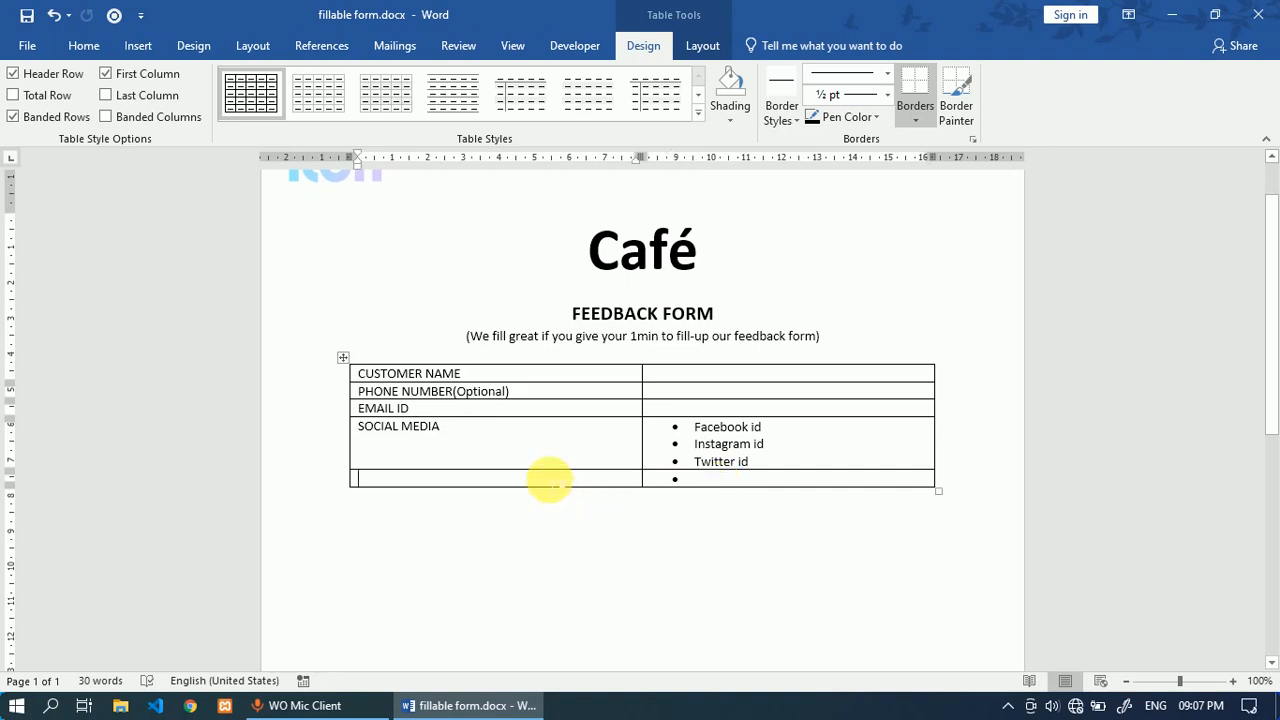
type("RATING")
key("Tab")
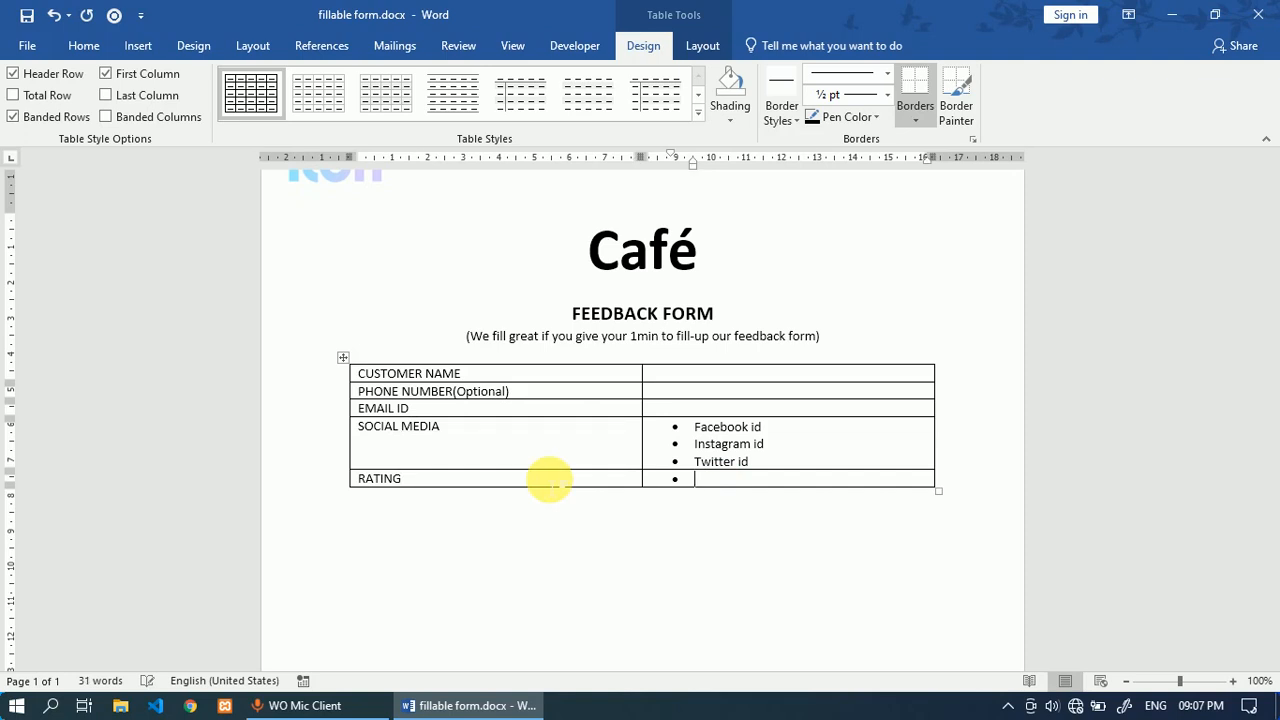
type("cu")
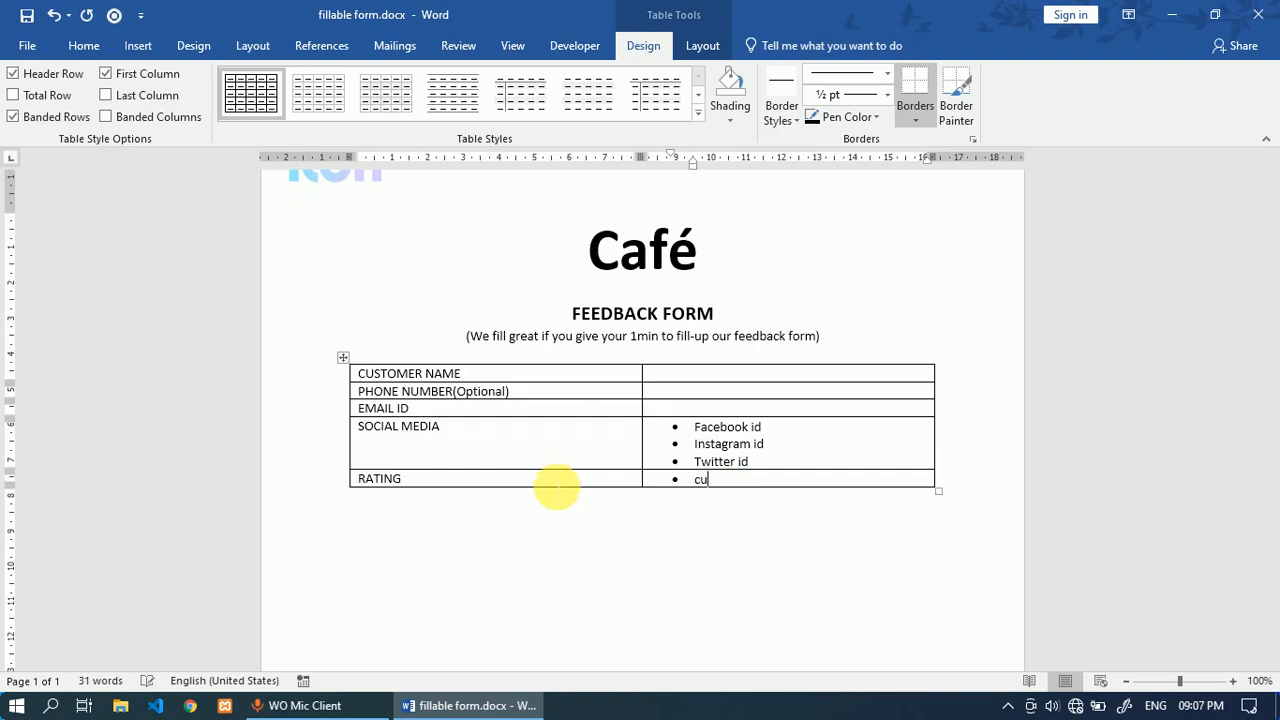
key("BackSpace")
key("BackSpace")
type("custom")
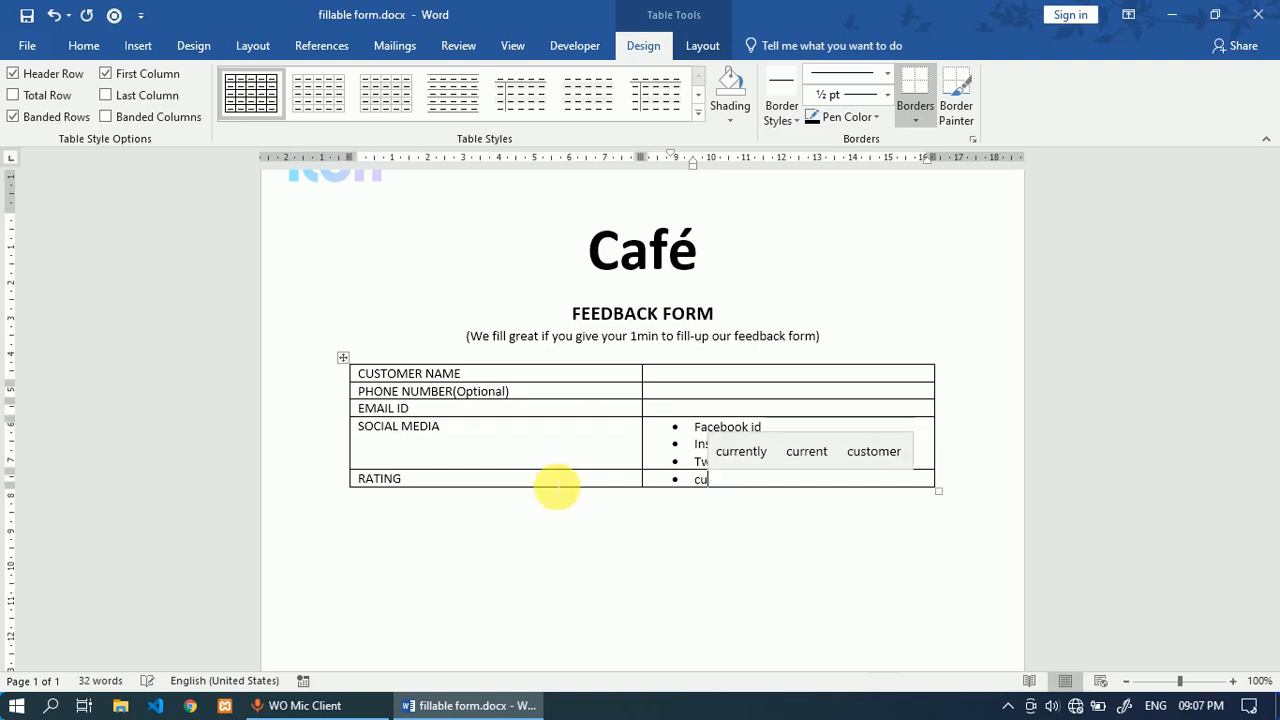
type("er supp")
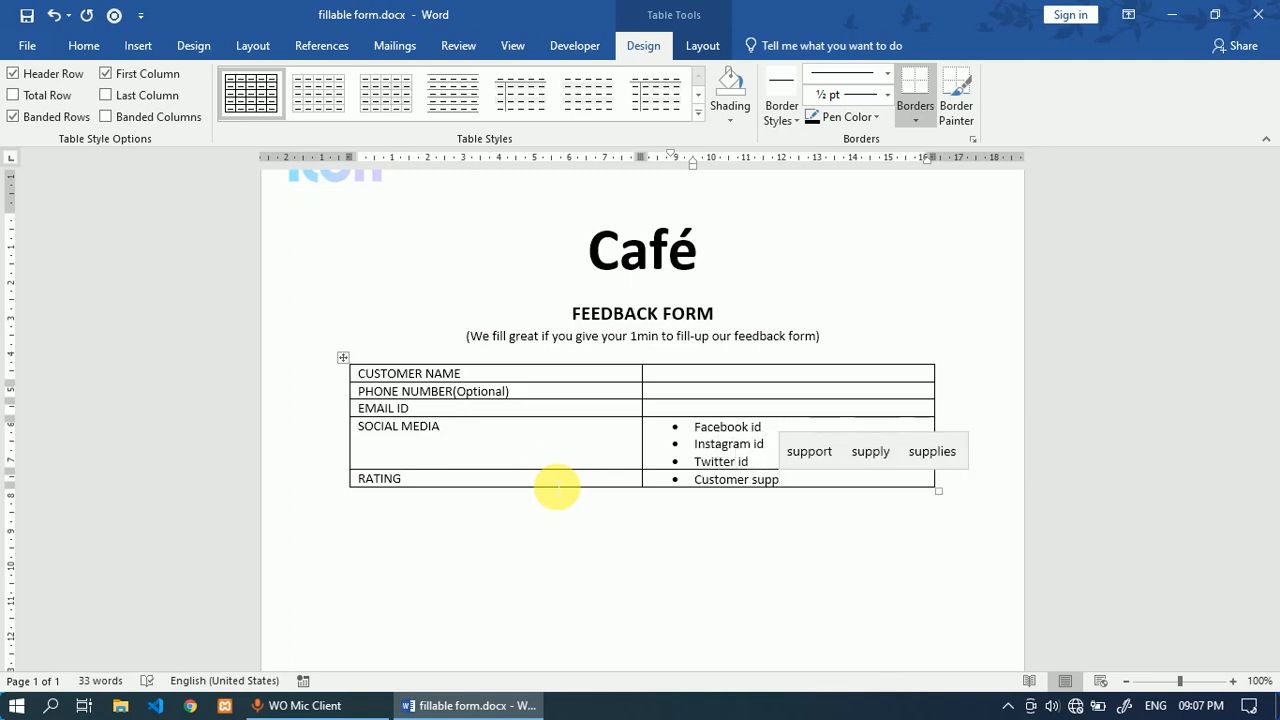
type("p")
key("BackSpace")
type("ort")
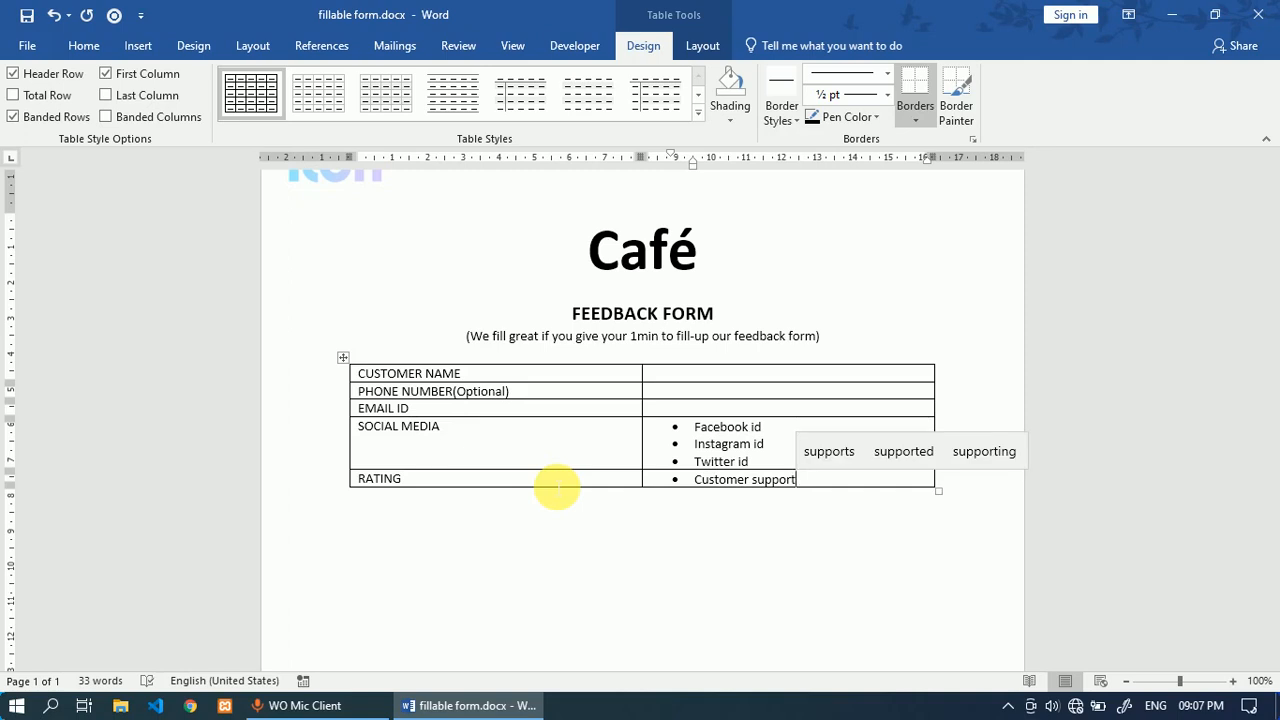
key("Return")
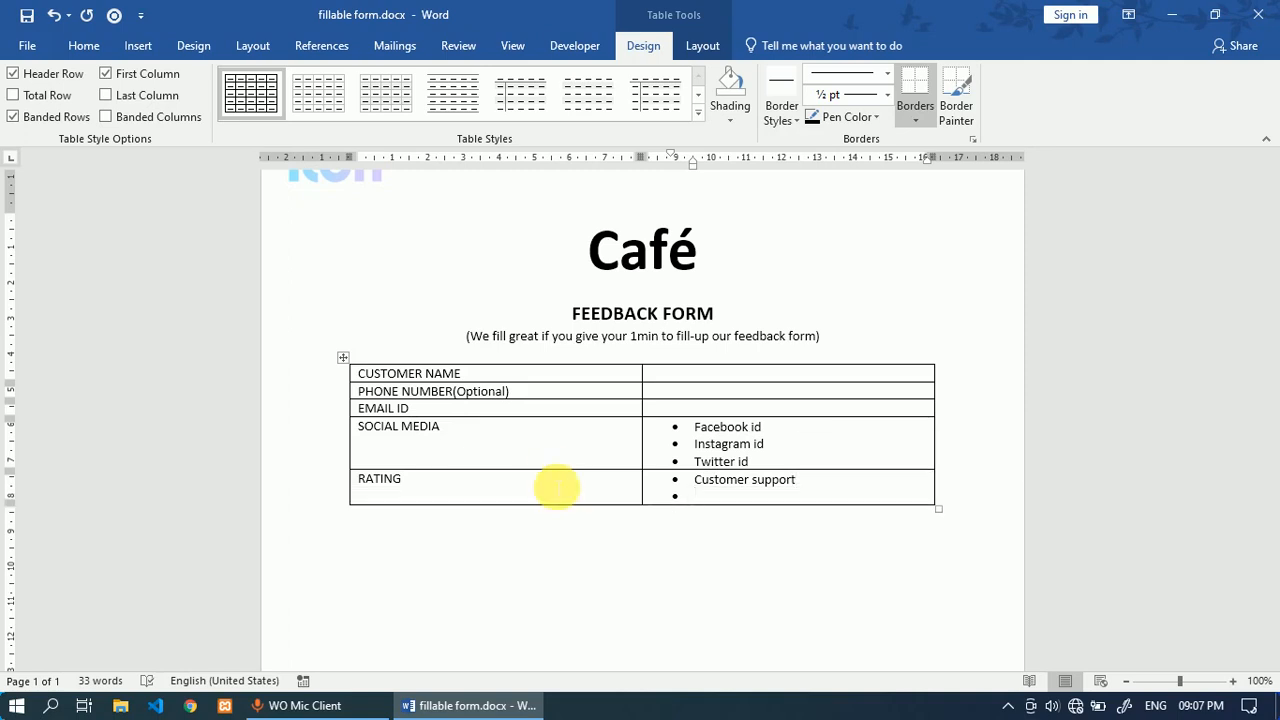
type("service")
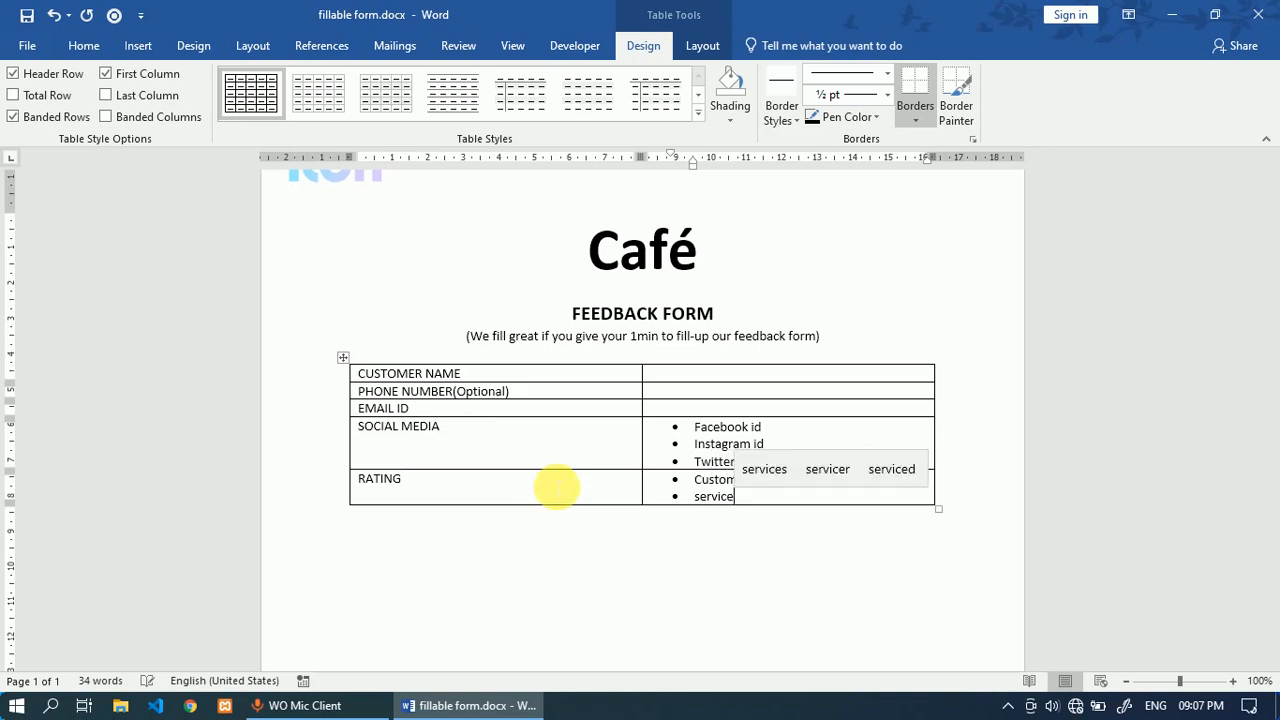
key("Return")
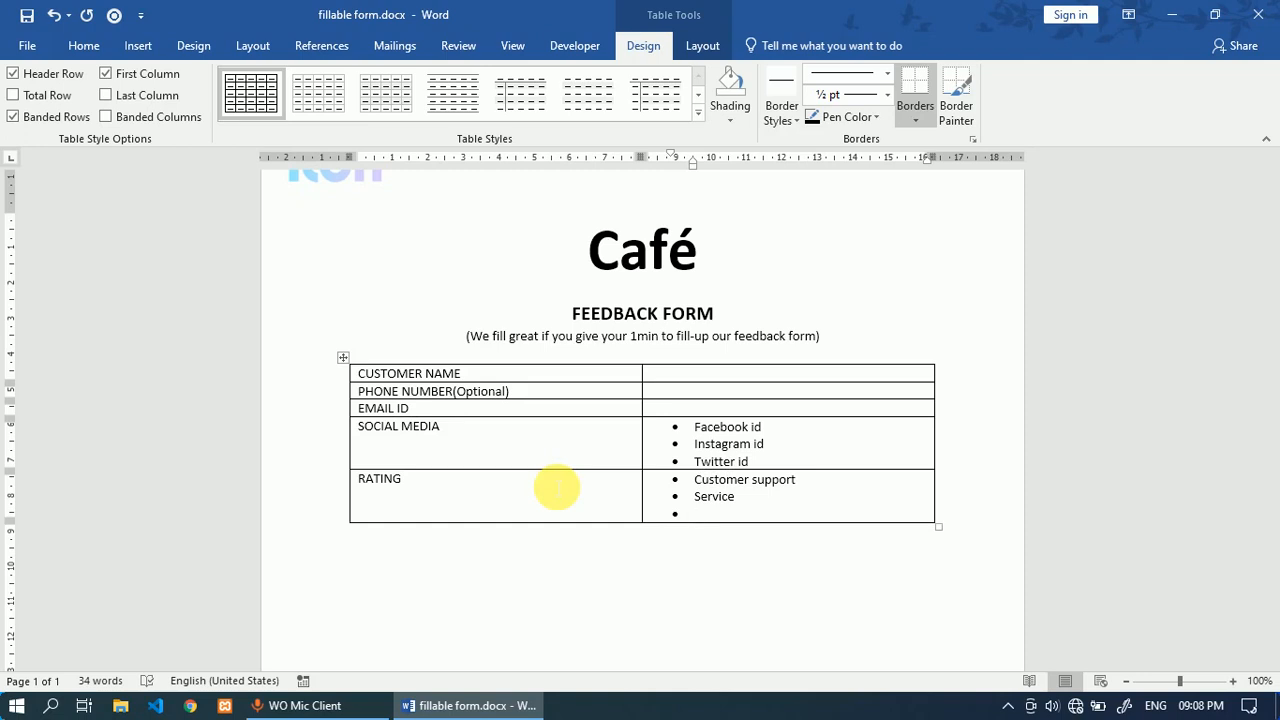
Add the bullets Behavior, Timing and Situation handling, then start another row below
type("beha")
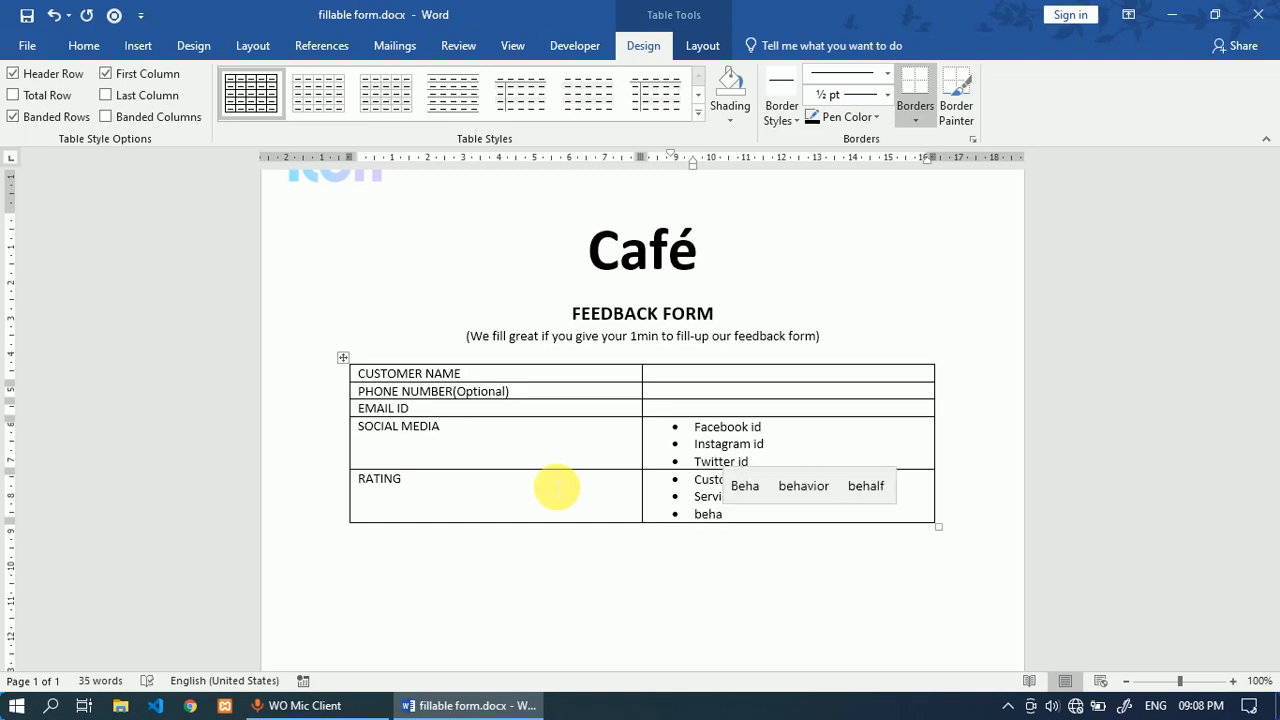
type("vious")
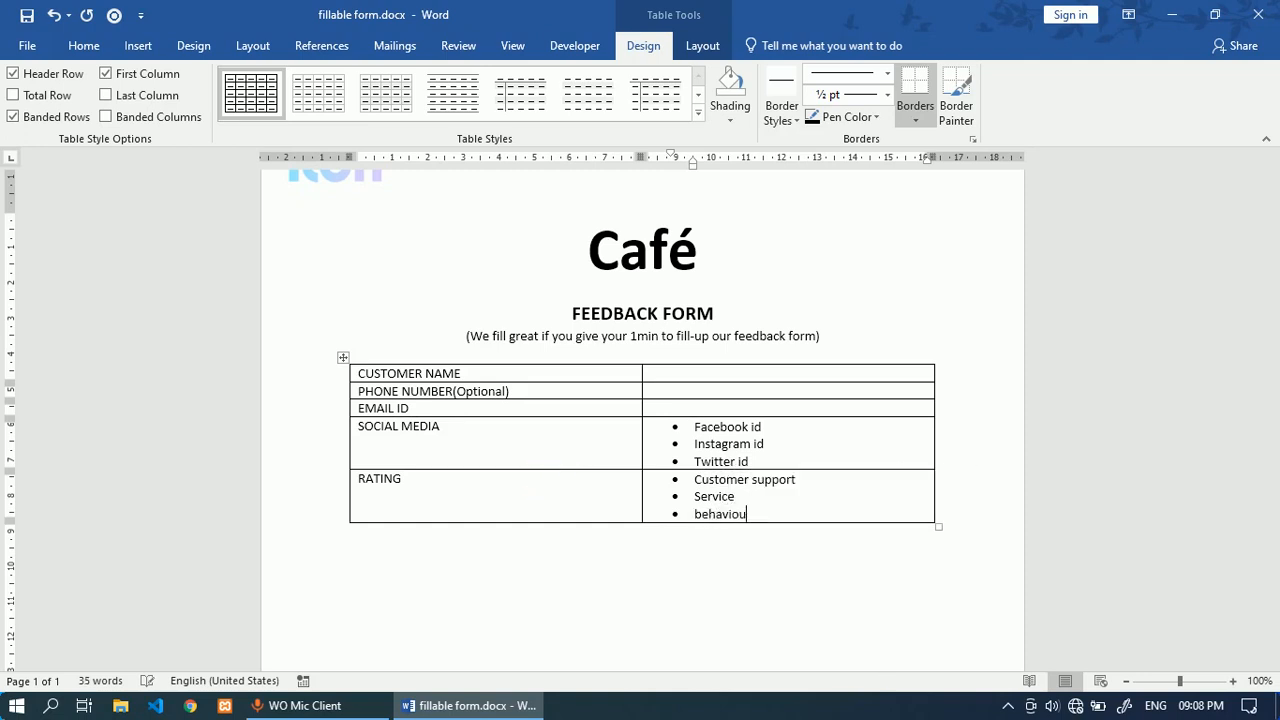
key("BackSpace")
type("r")
key("Return")
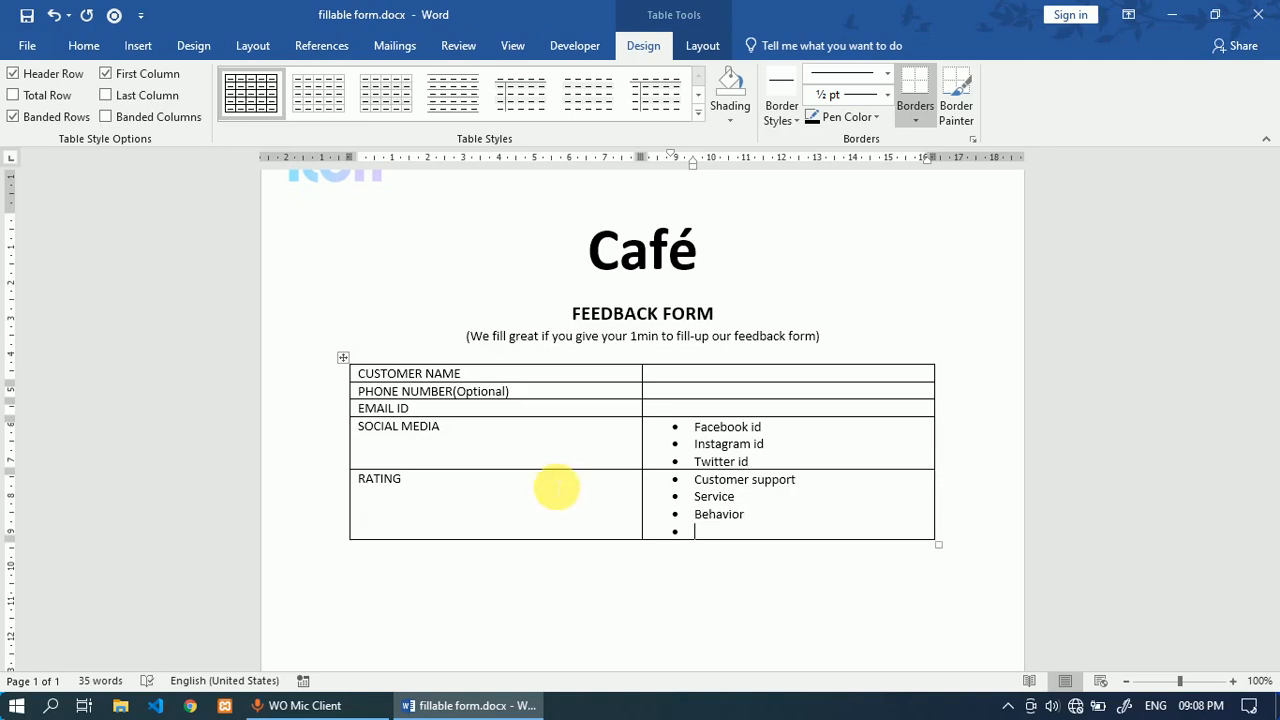
type("timing")
key("Return")
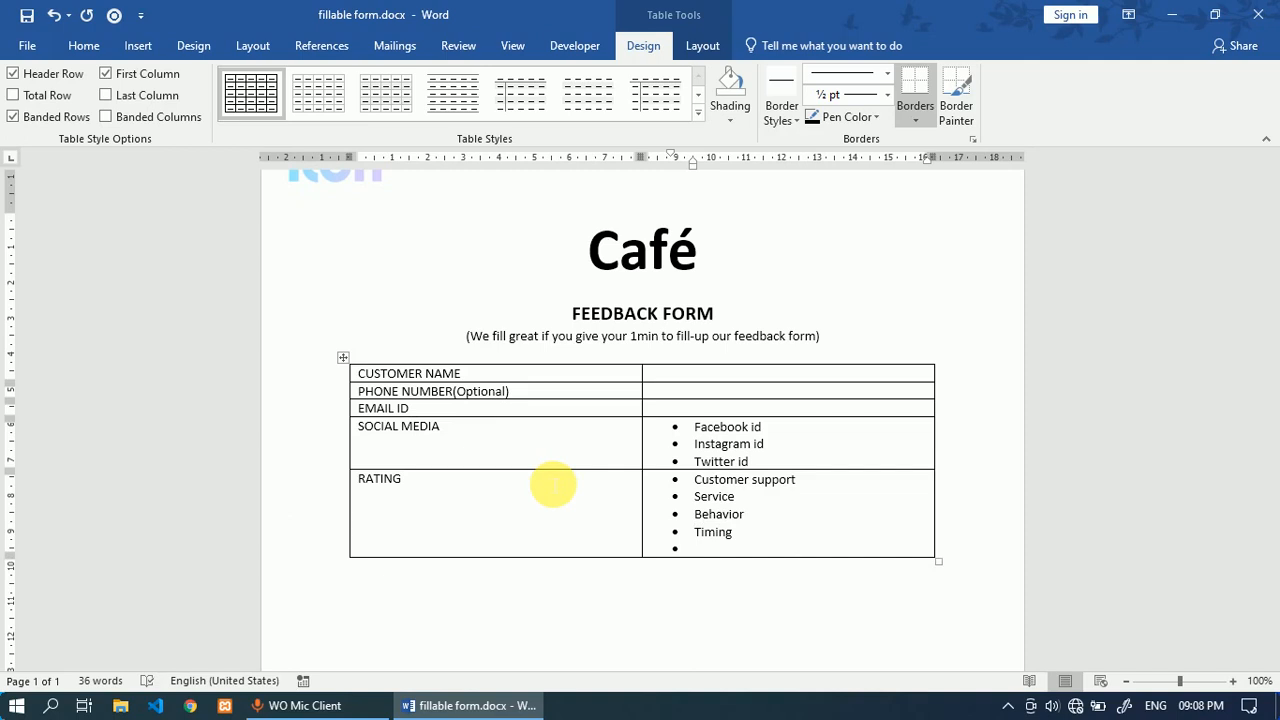
type("situ")
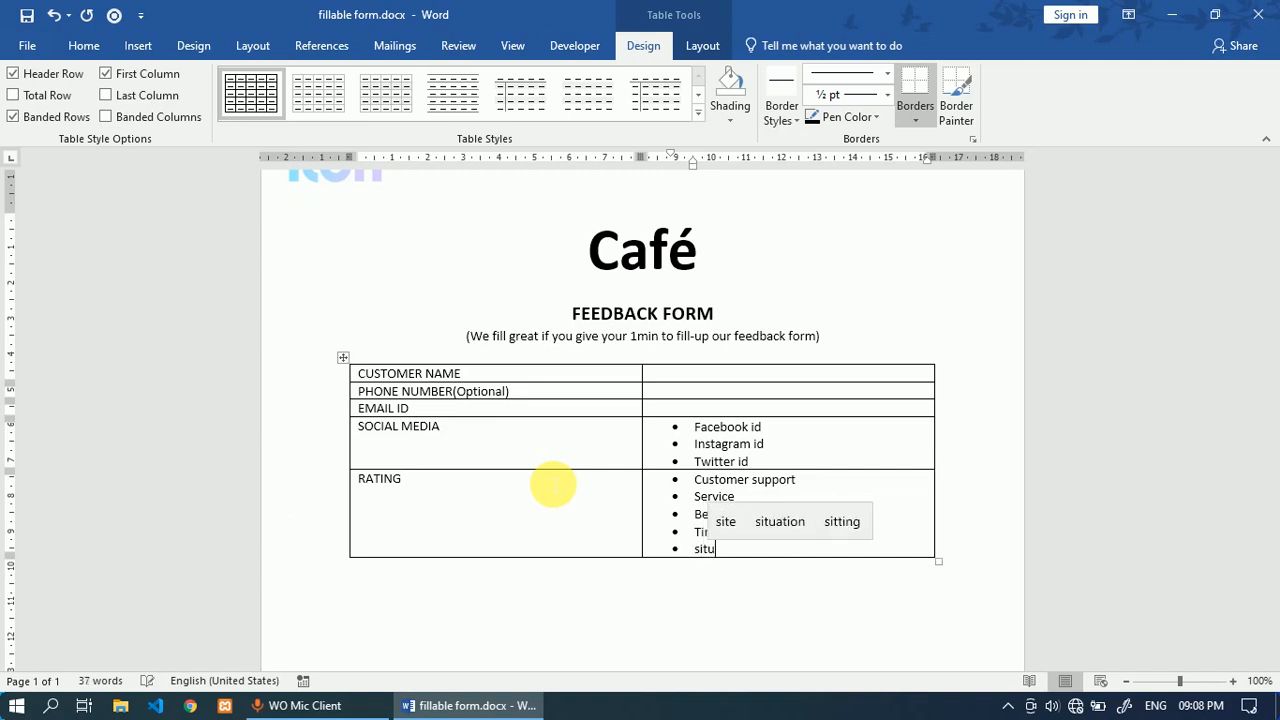
type("ation")
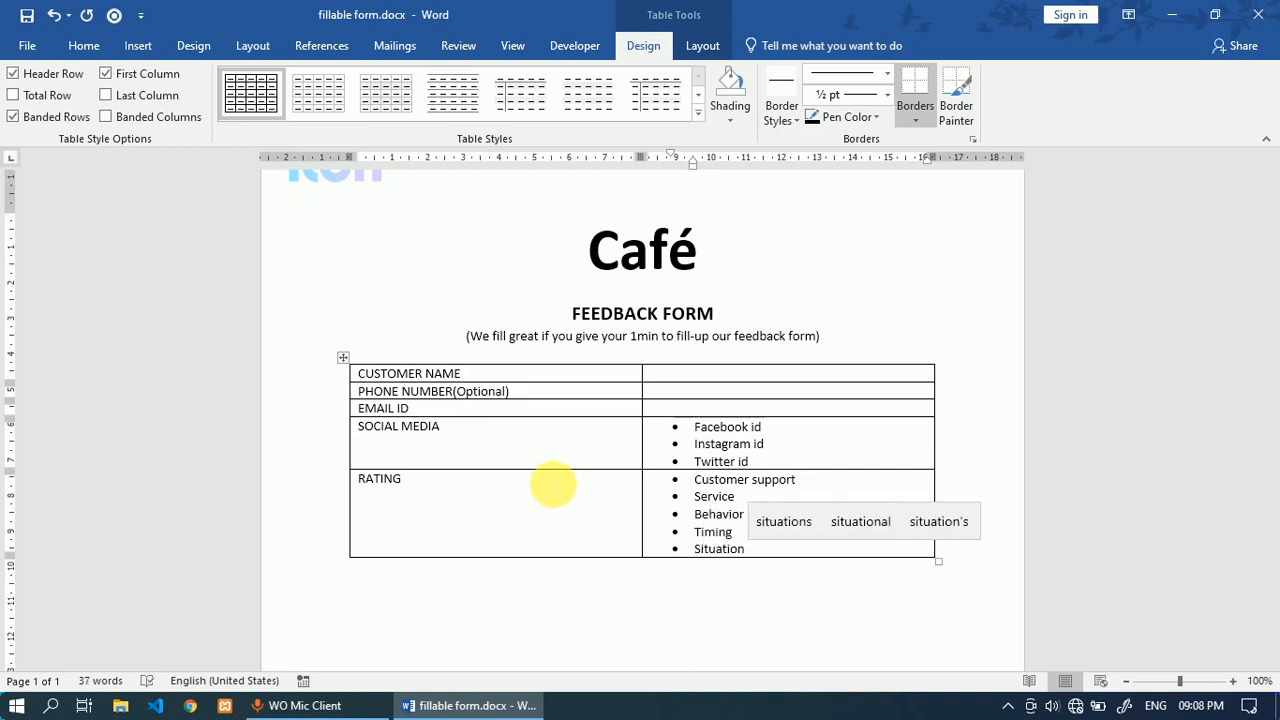
type(" handaling")
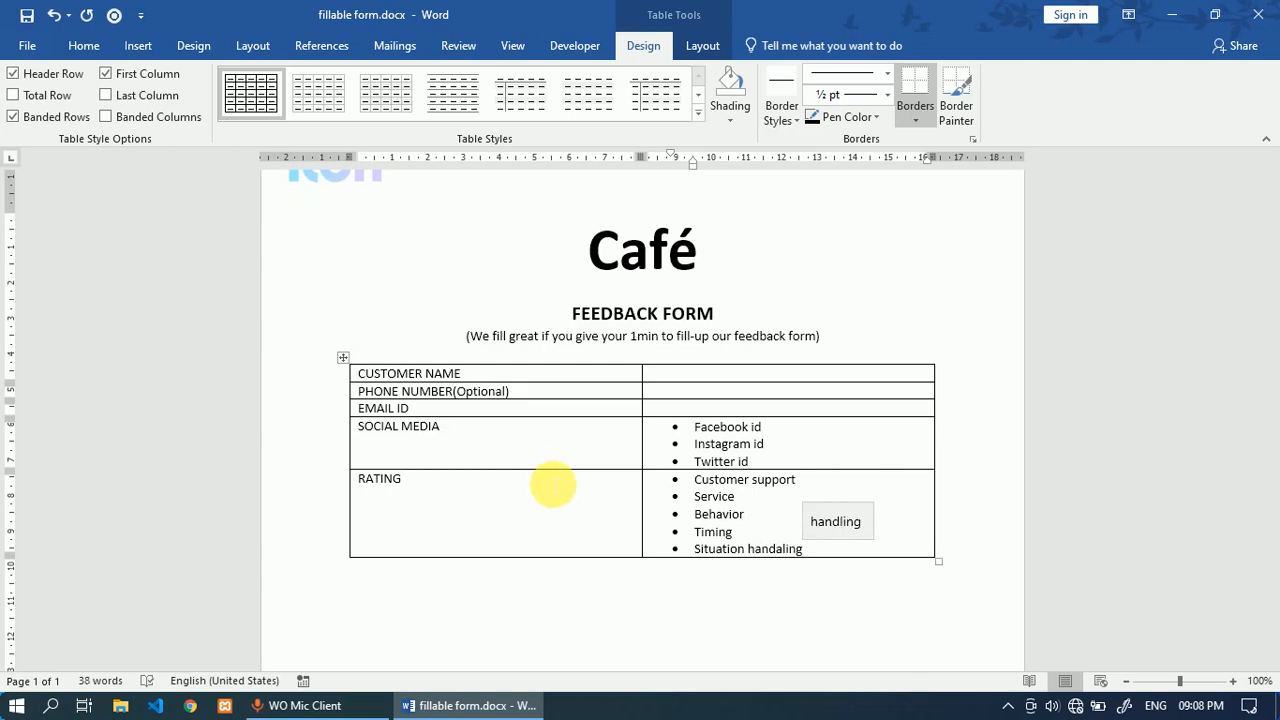
key("Up")
key("Return")
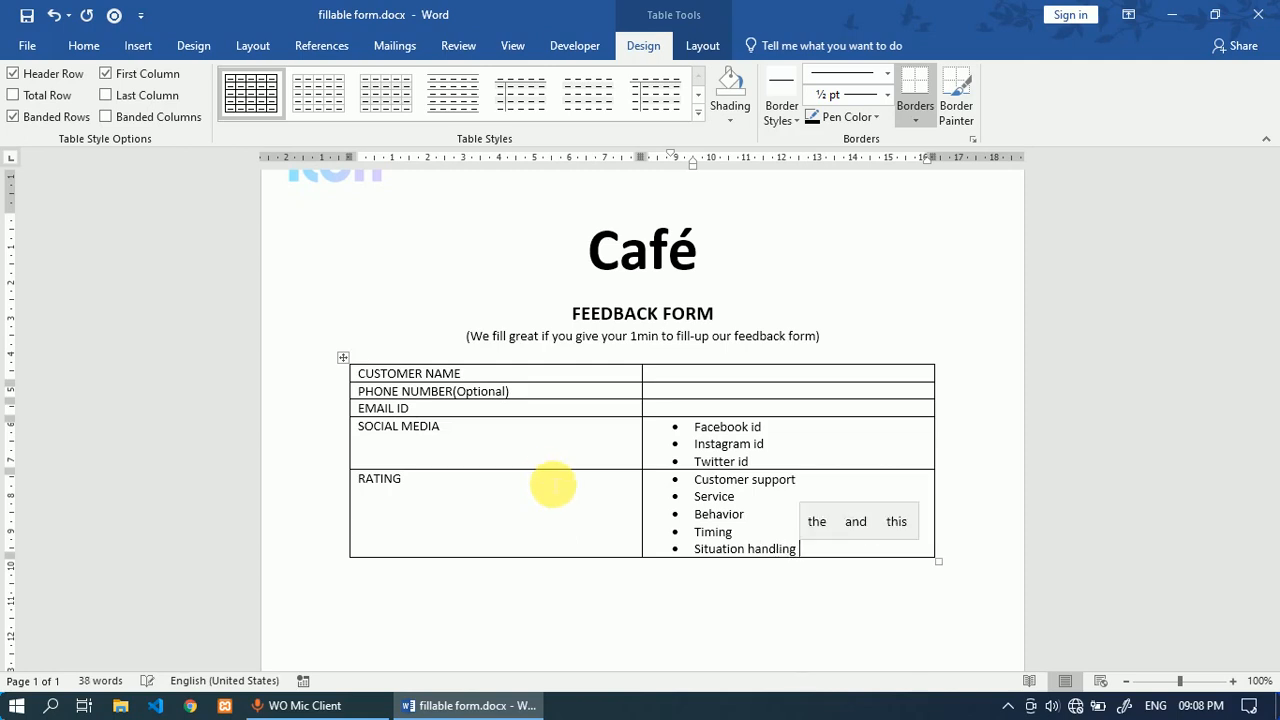
key("Tab")
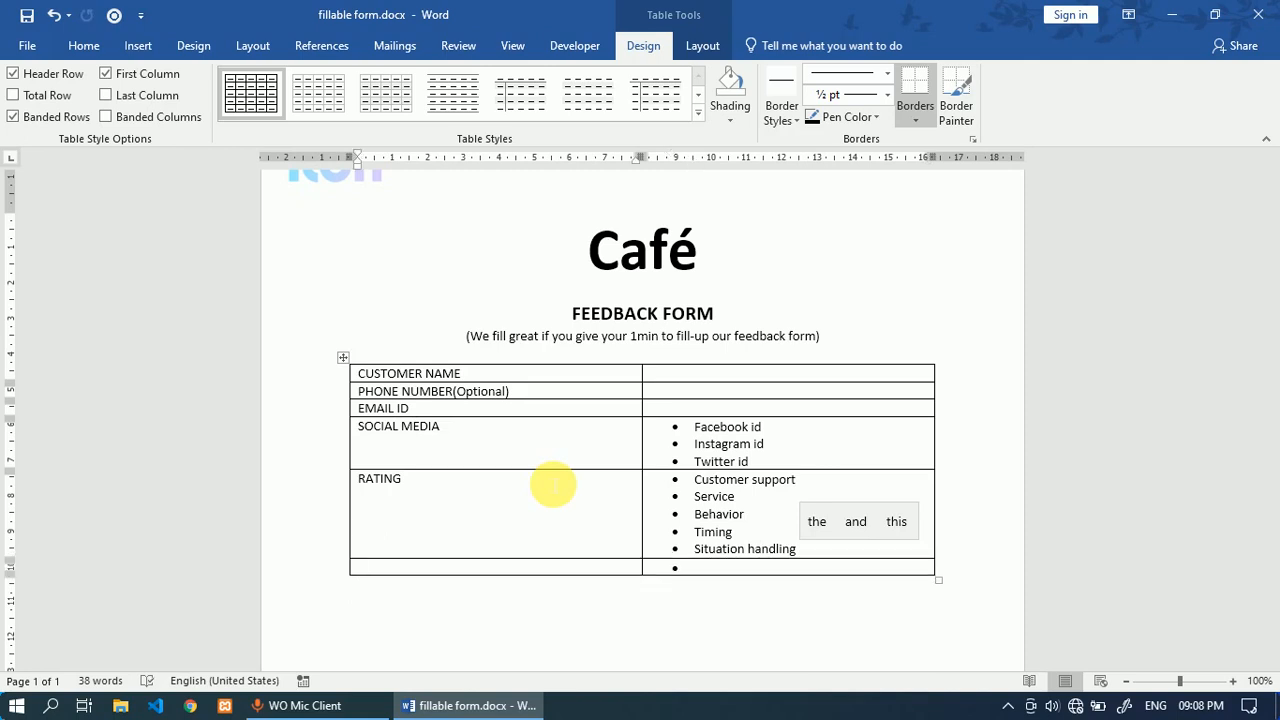
Start the last row's label with P and remove the bullet from its right cell
type("Putt =")
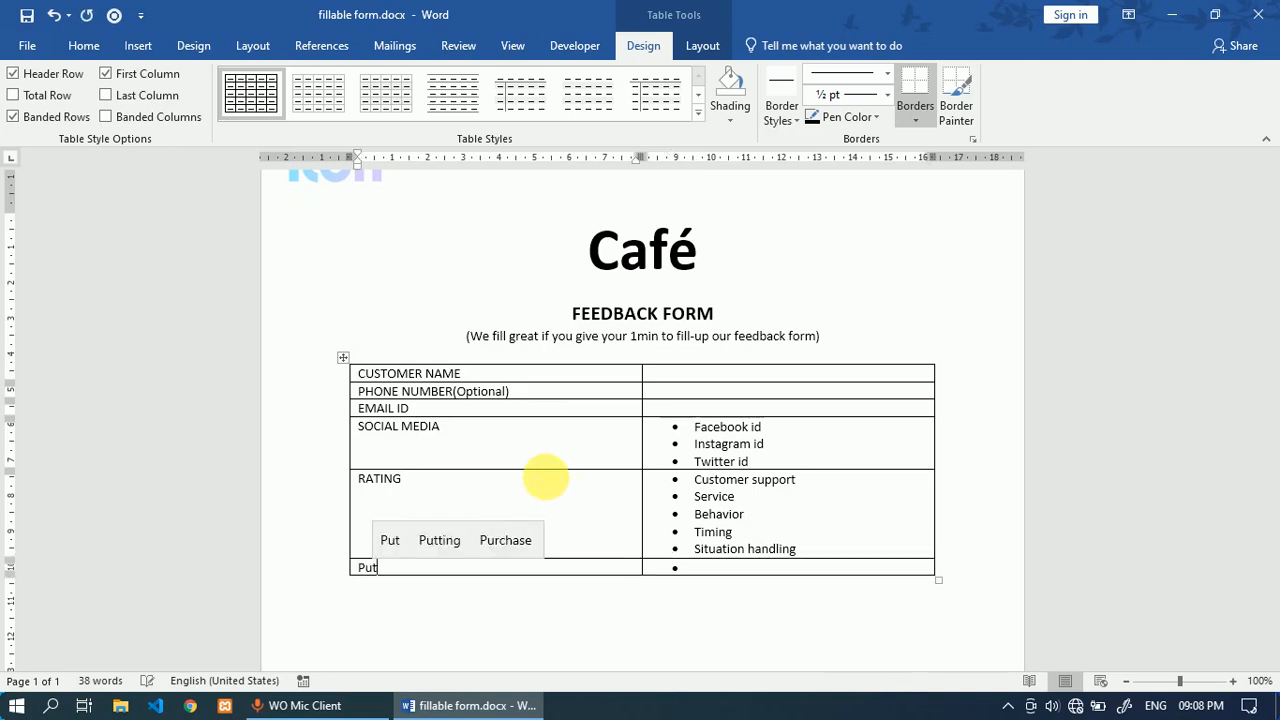
key("BackSpace")
key("BackSpace")
key("BackSpace")
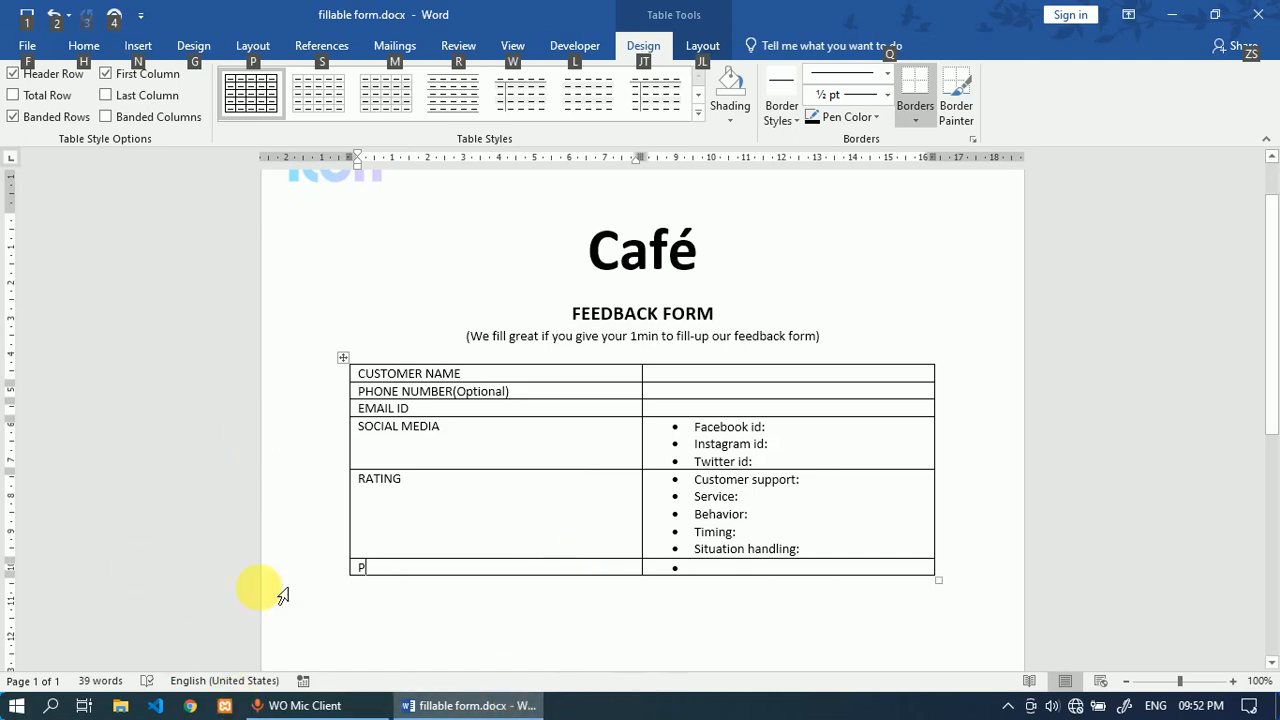
left_click(474, 572)
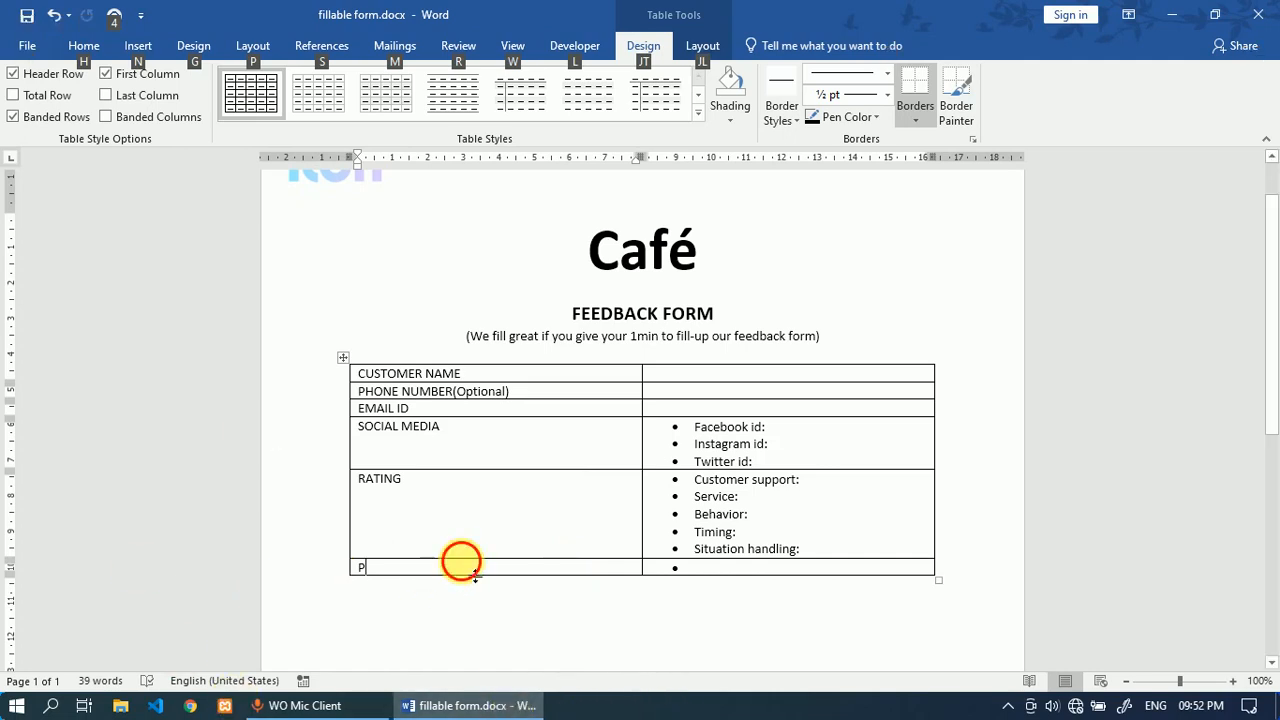
left_click(1008, 706)
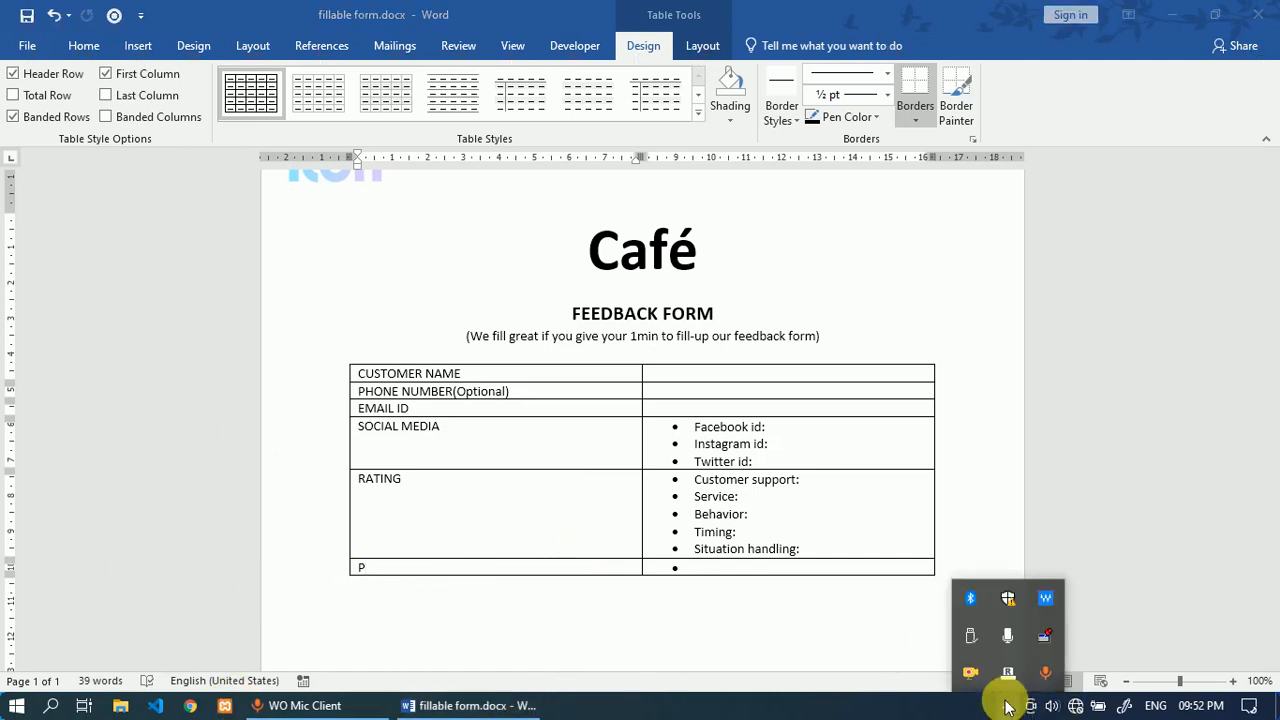
left_click(878, 538)
left_click(700, 570)
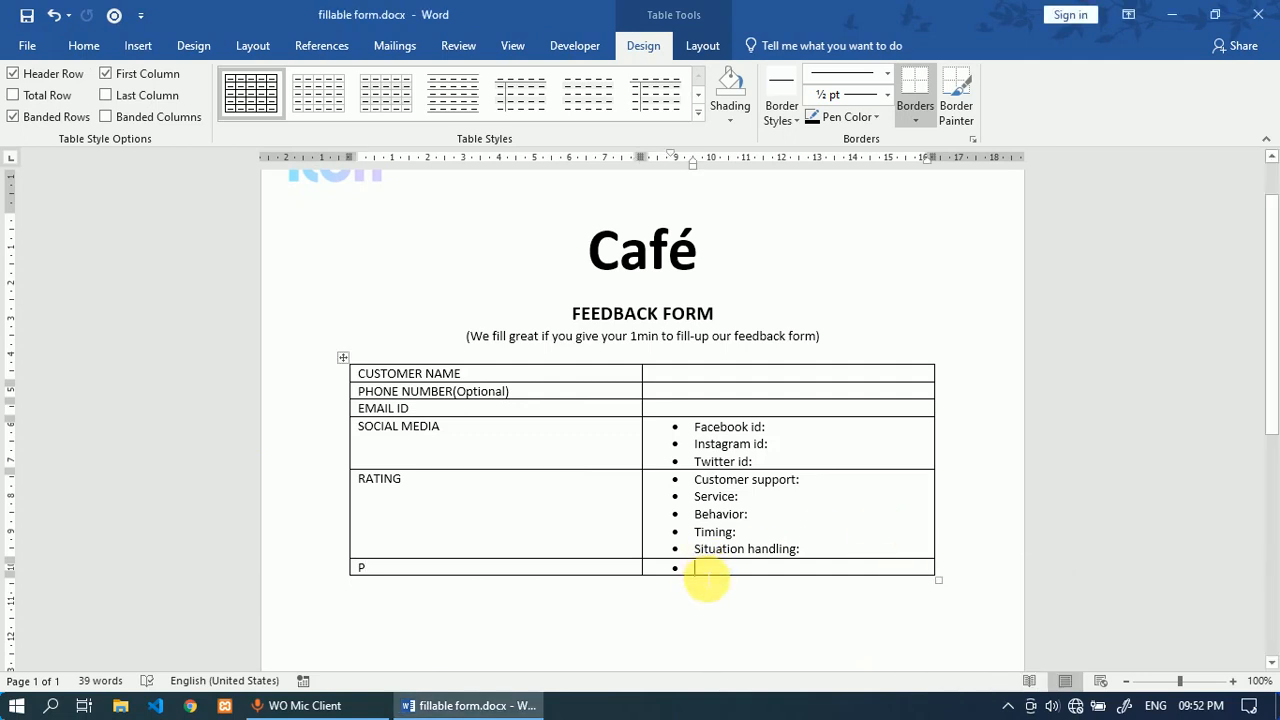
key("BackSpace")
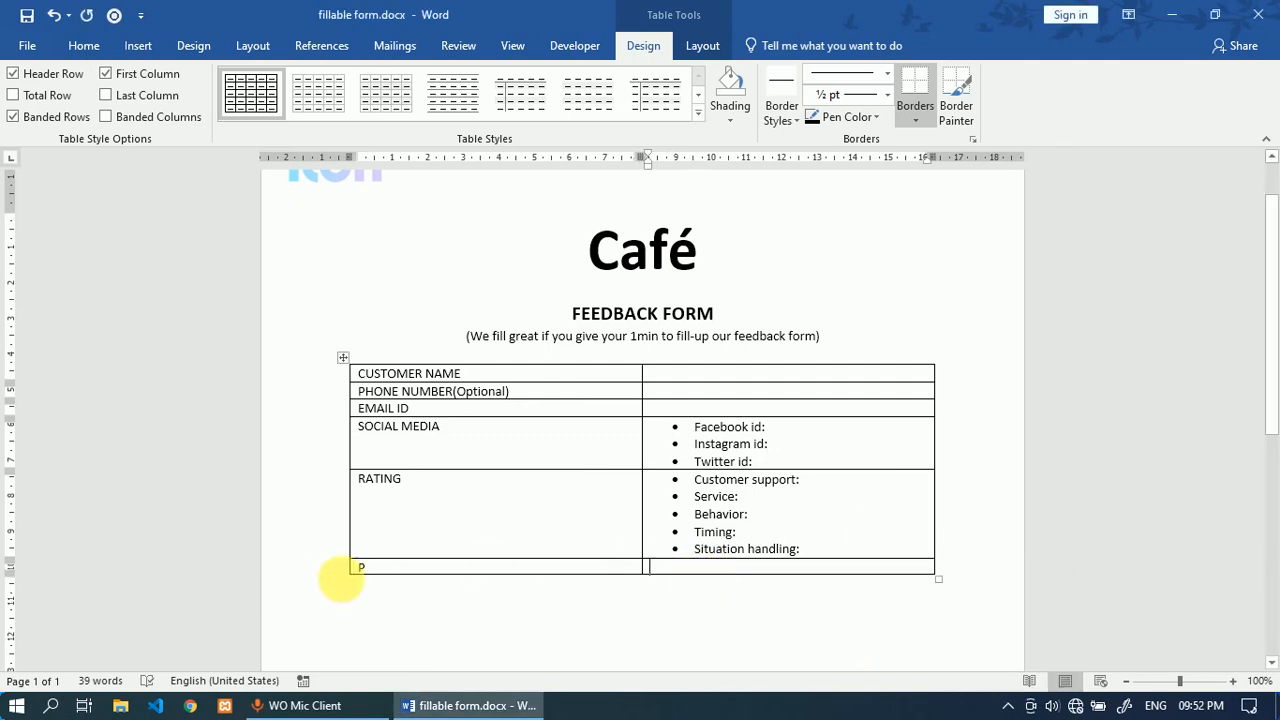
Complete the label as PUT A PICTURE WITH OUR PRODUCT TO GET(10% DISCOUNT COUPON)
left_click(388, 574)
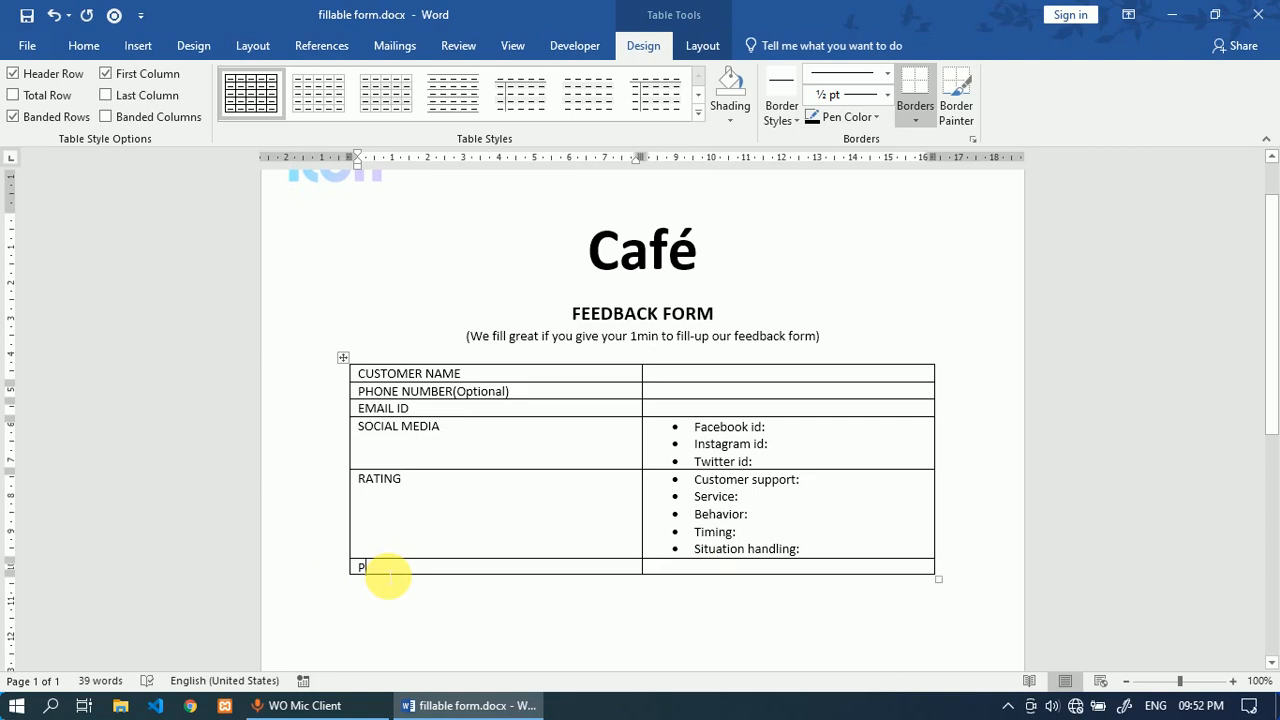
type("UT A")
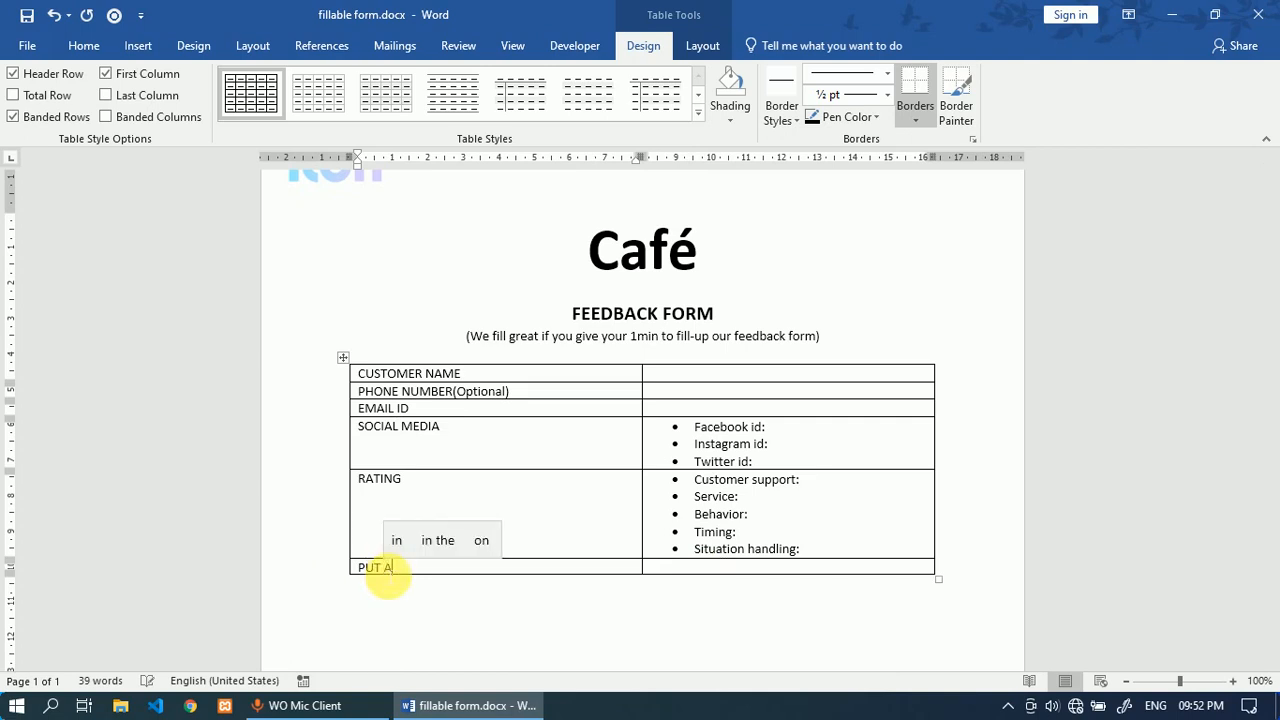
type(" PICTU")
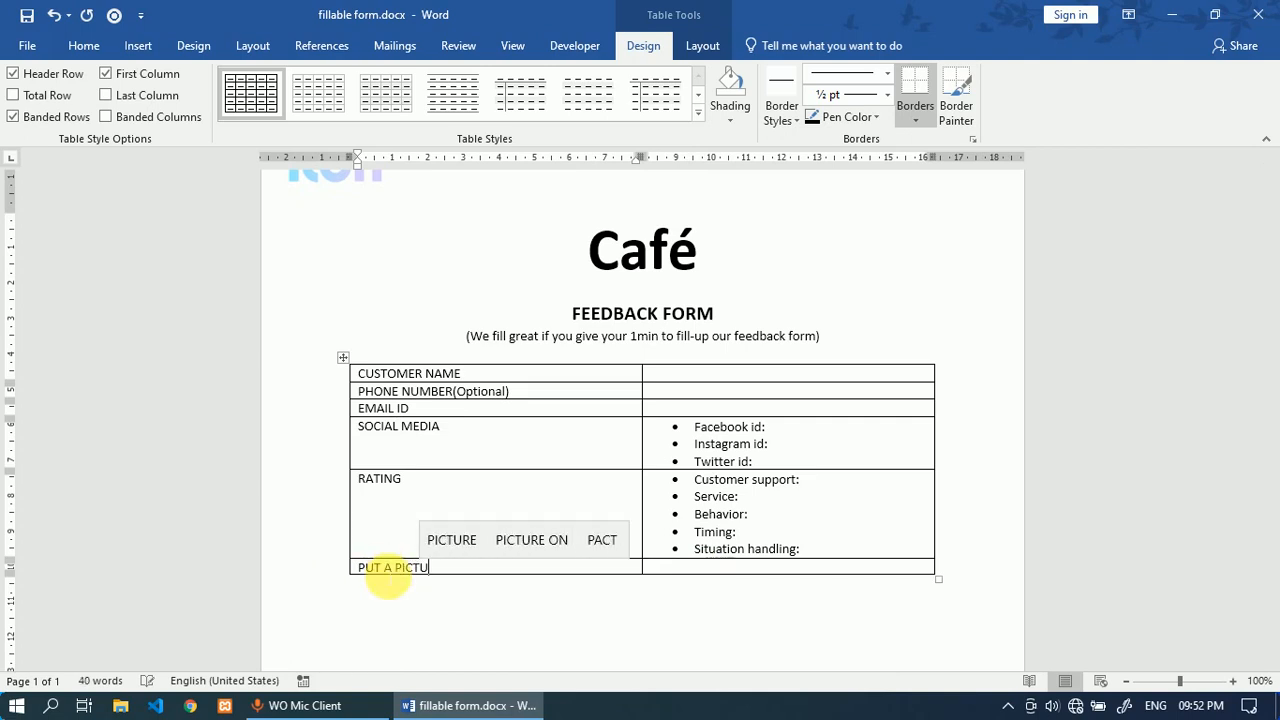
type("RE ")
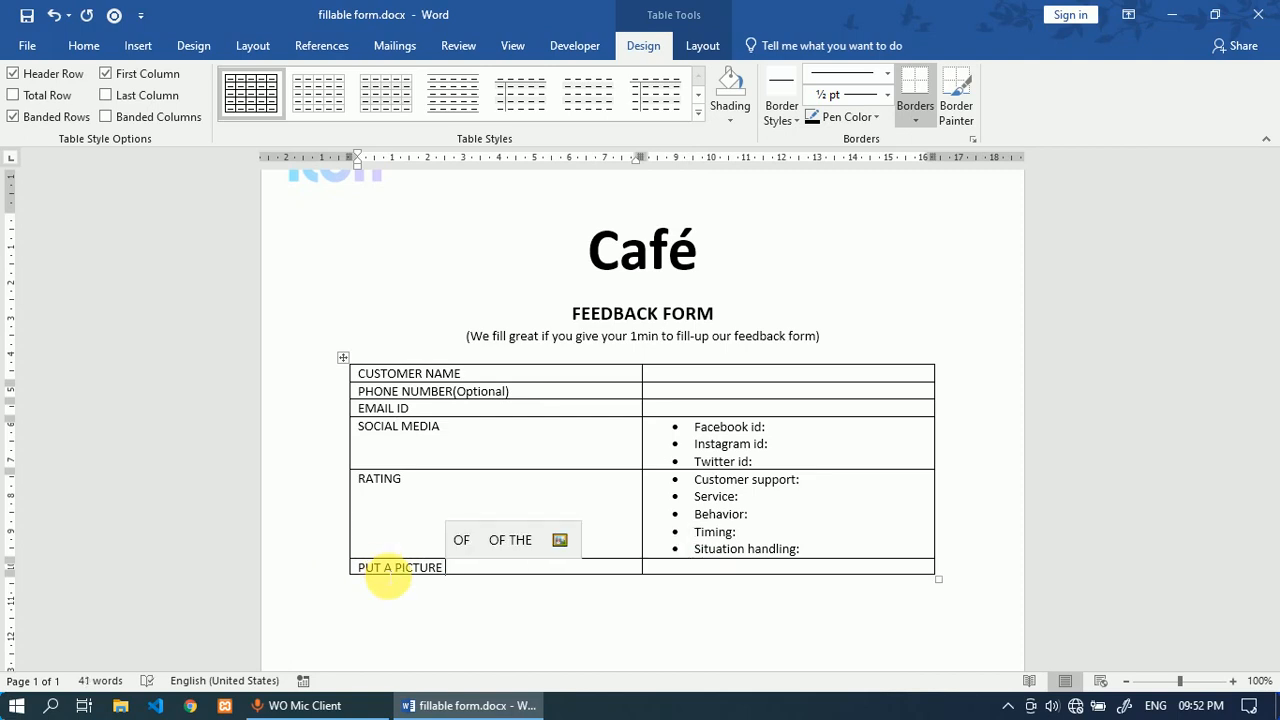
type("WITH")
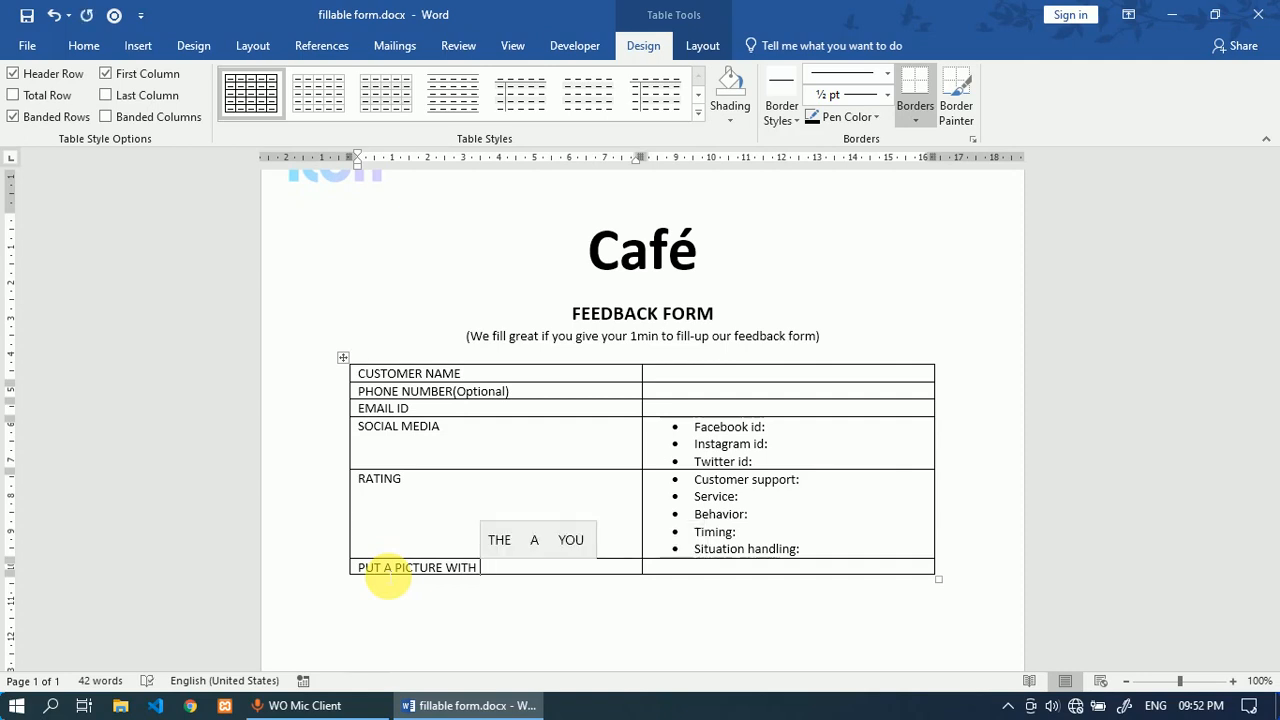
type("OUR PRODUCT ")
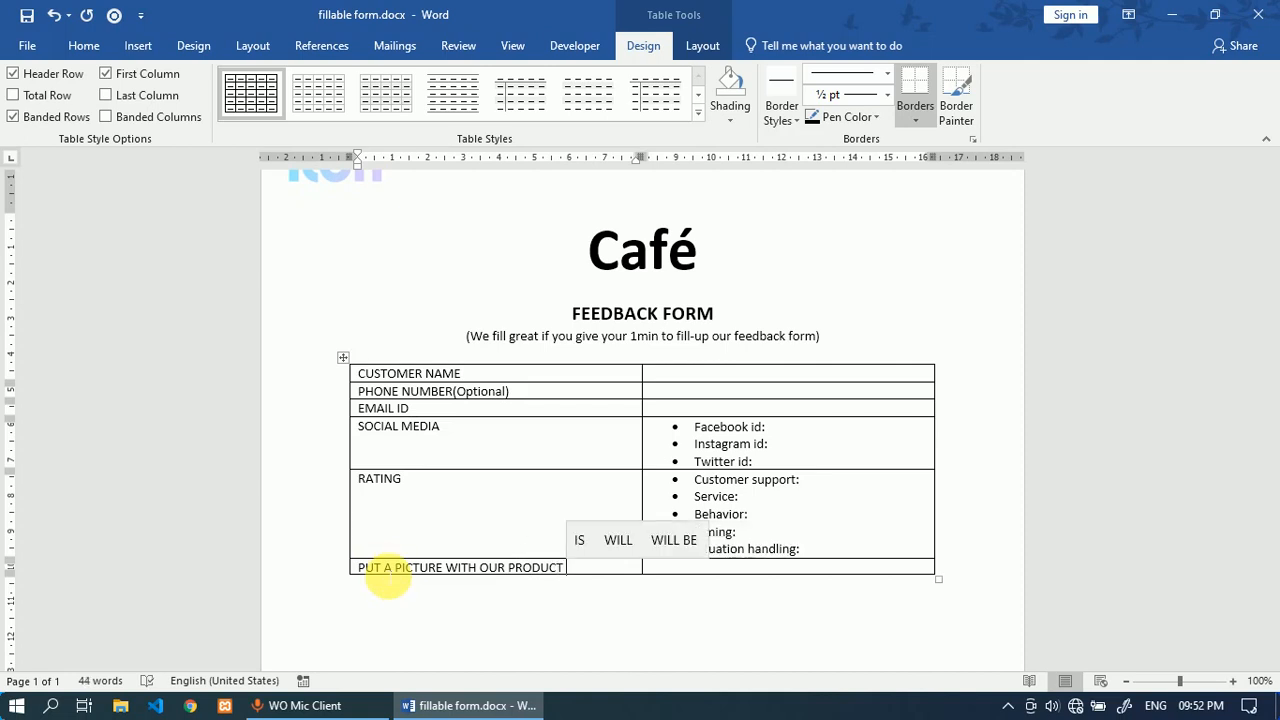
type("TO GET")
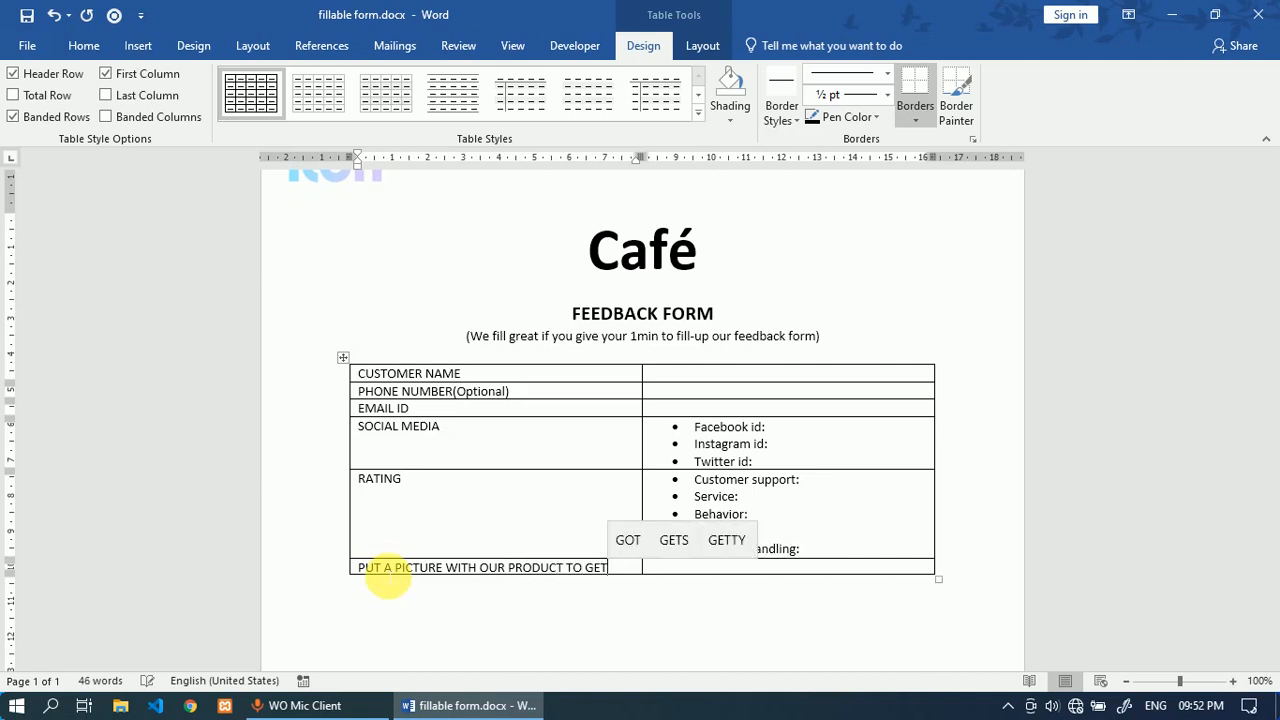
type("(10")
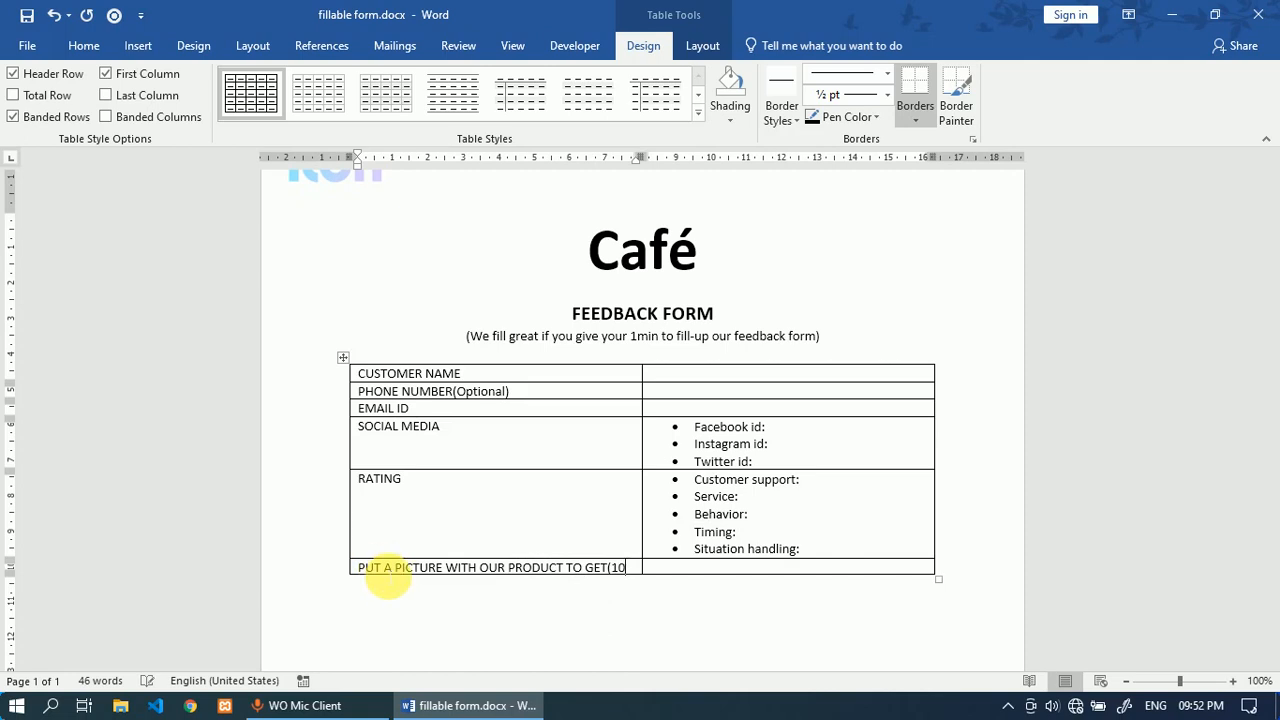
type("% DISCOU")
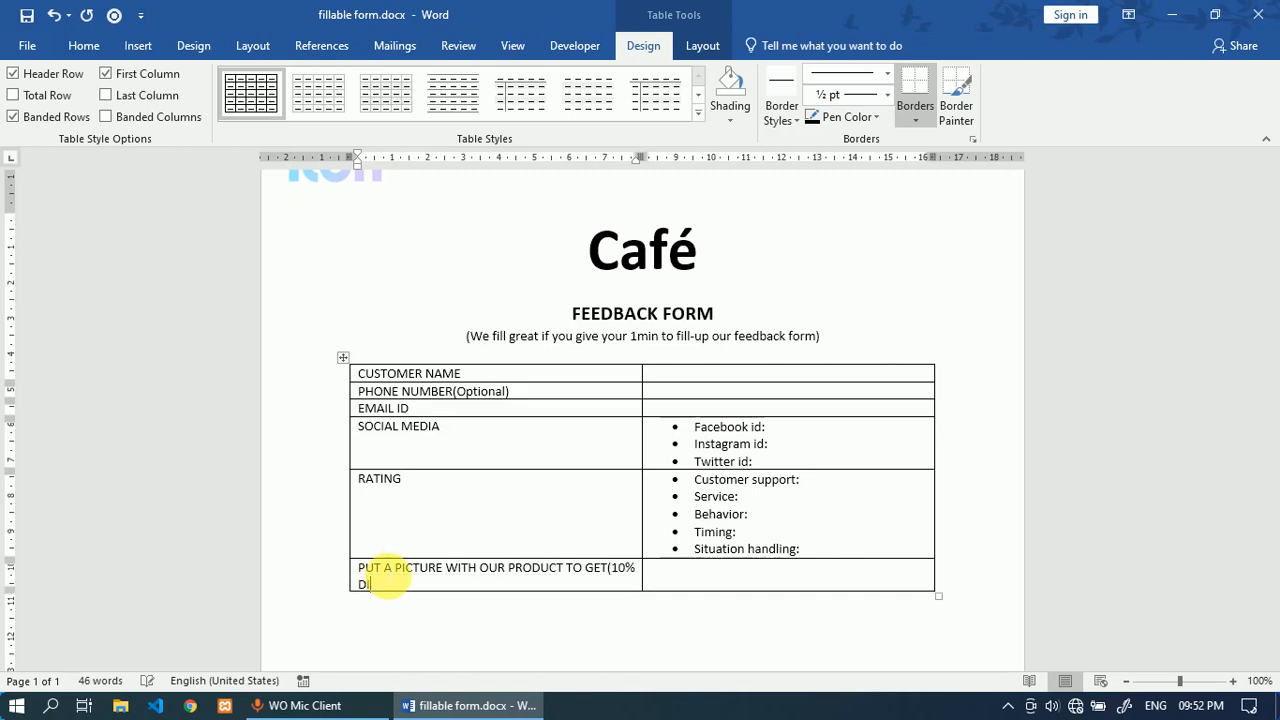
key("BackSpace")
type("OUNT")
key("BackSpace")
key("BackSpace")
key("BackSpace")
key("BackSpace")
type("UNT CUPO")
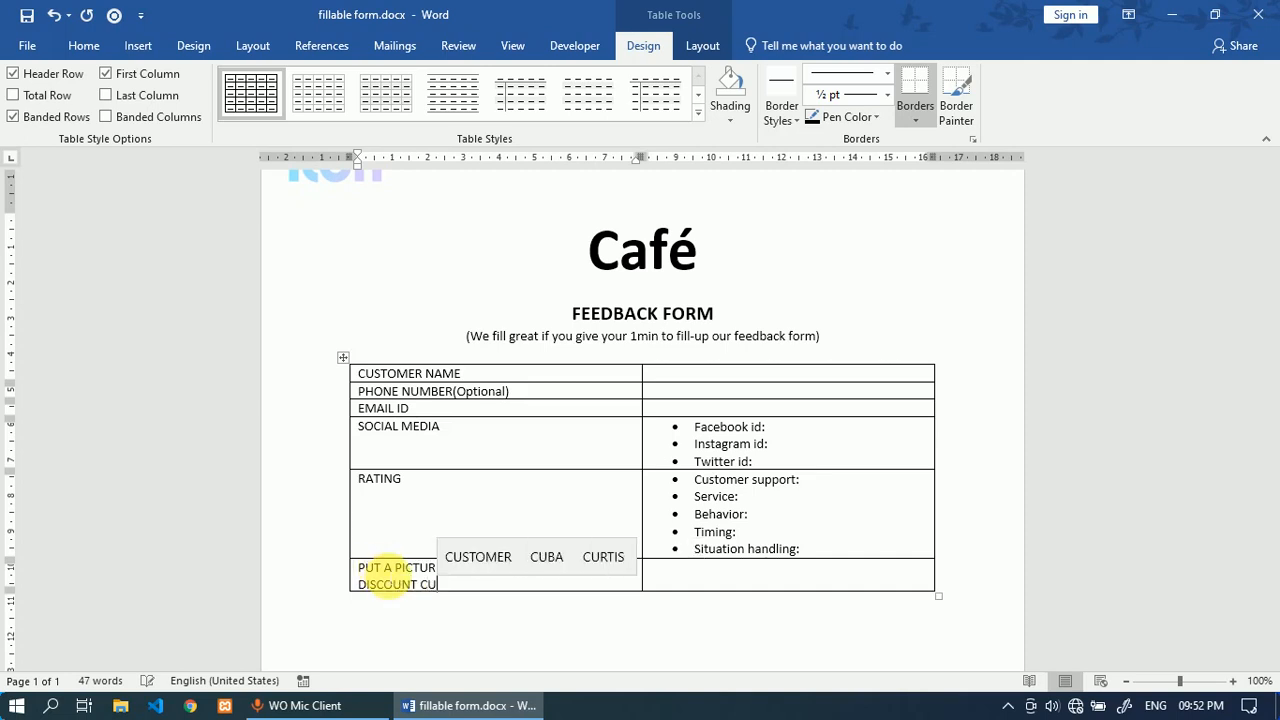
key("BackSpace")
key("BackSpace")
key("BackSpace")
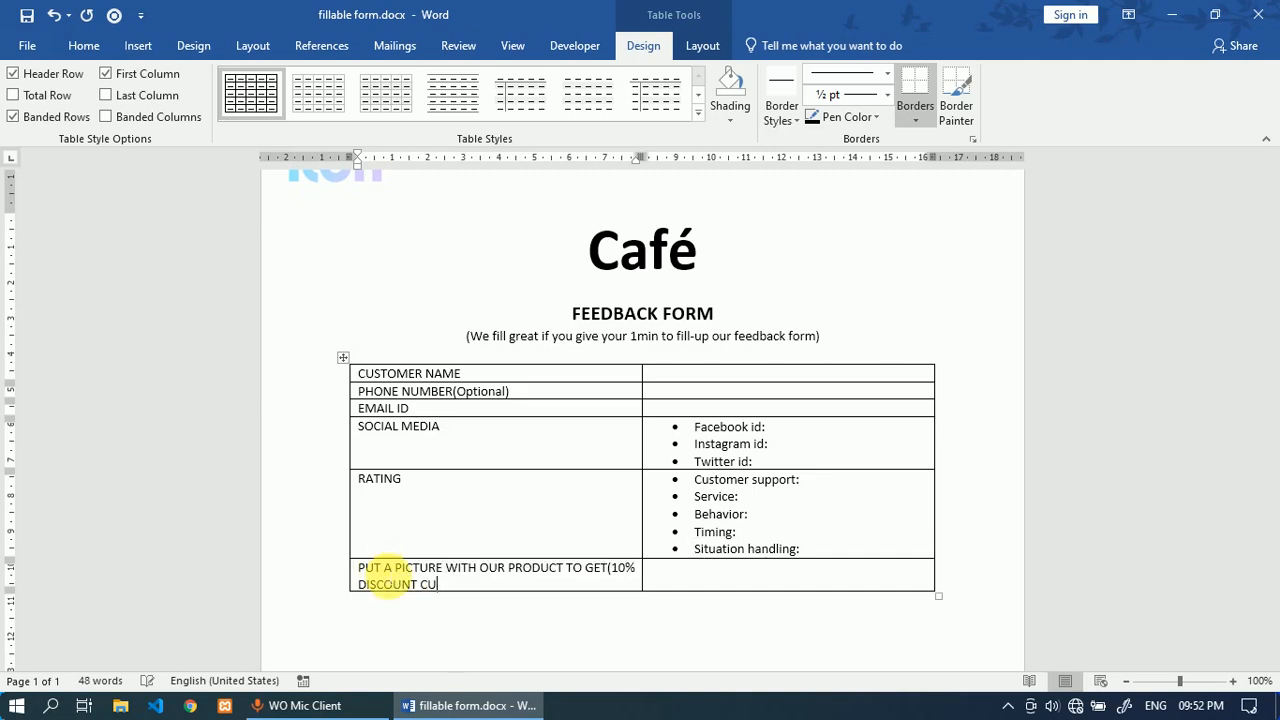
type("OUP")
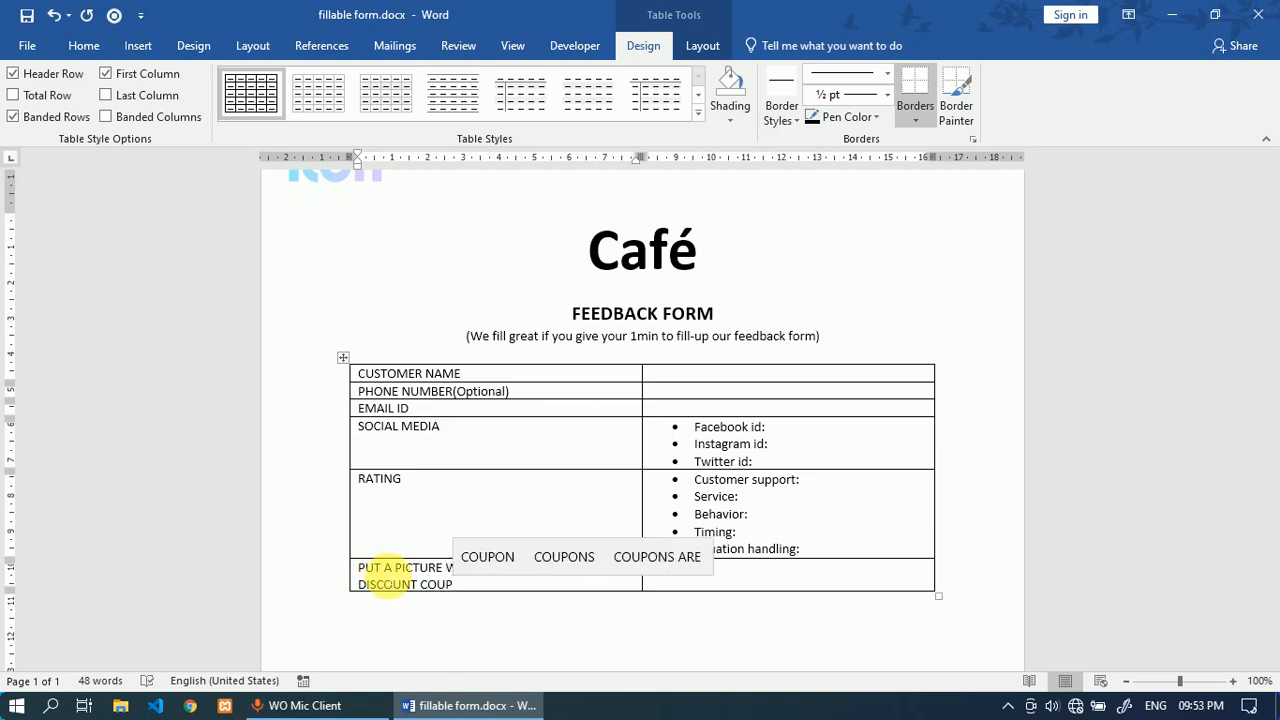
type("ON)")
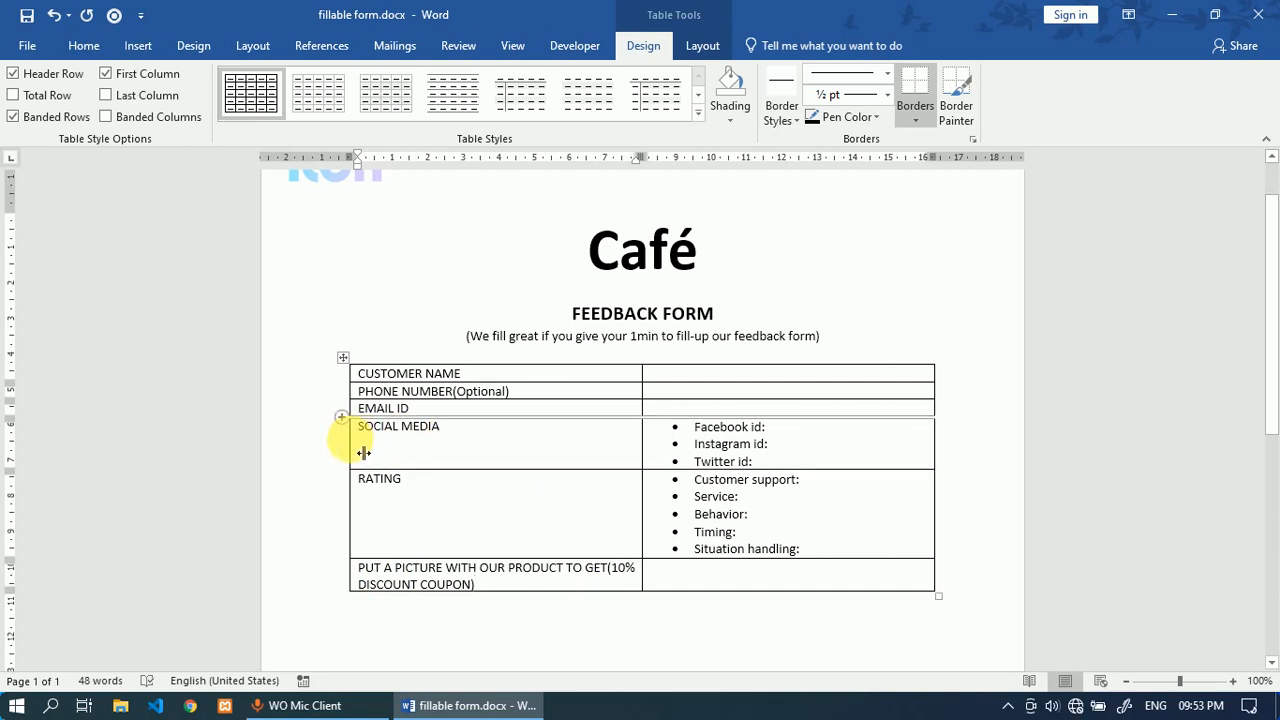
Narrow the label column from its left and middle borders, then add a new bottom row
left_click_drag(363, 449, 434, 449)
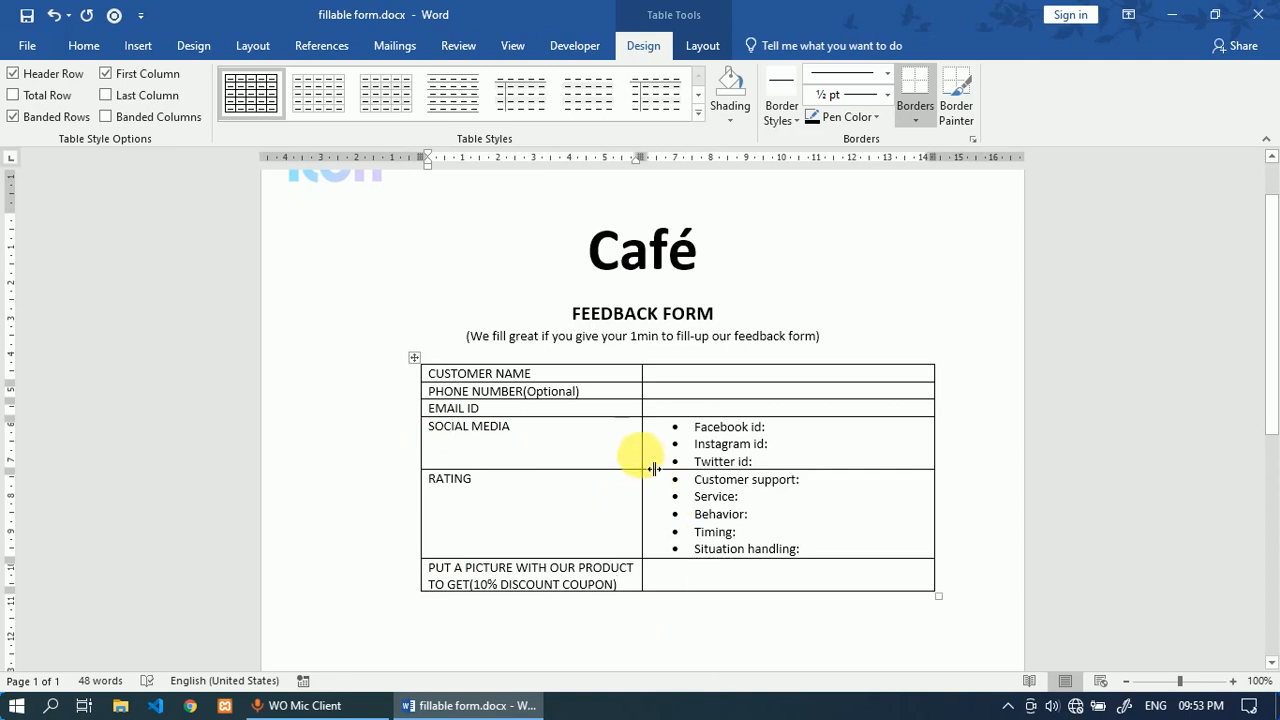
left_click_drag(652, 469, 620, 478)
scroll(590, 570, "down", 3)
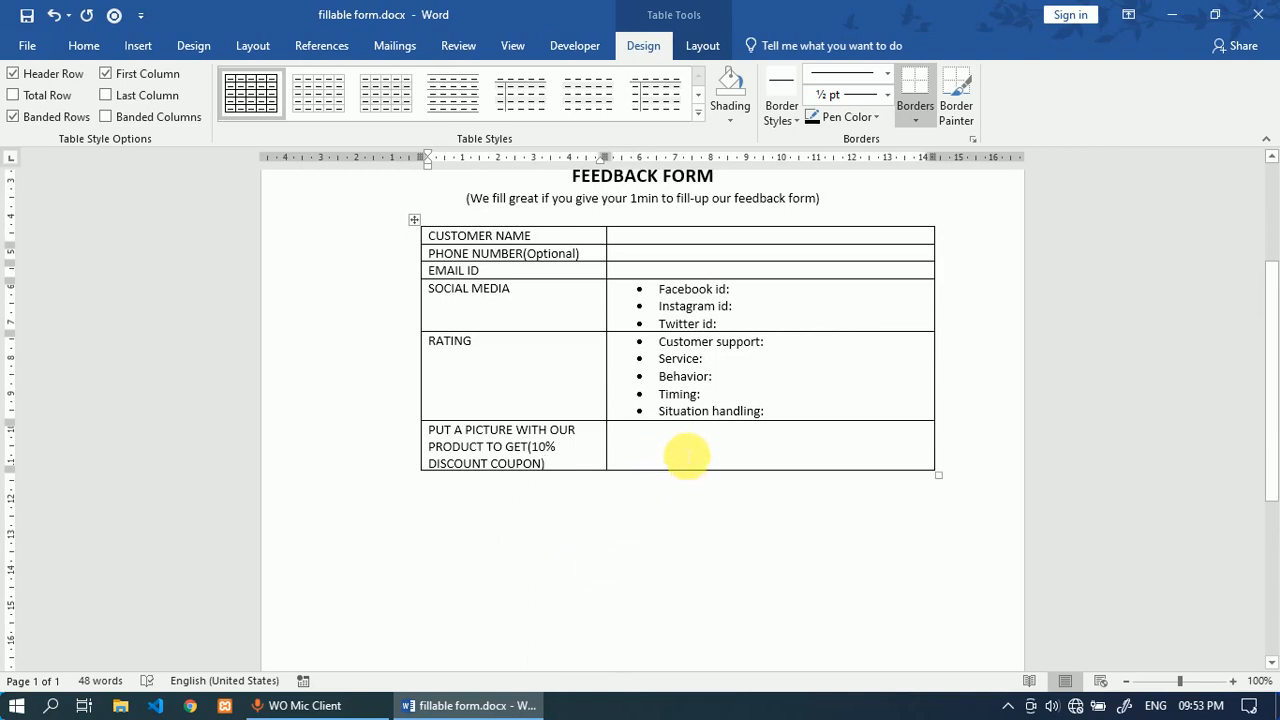
left_click(680, 450)
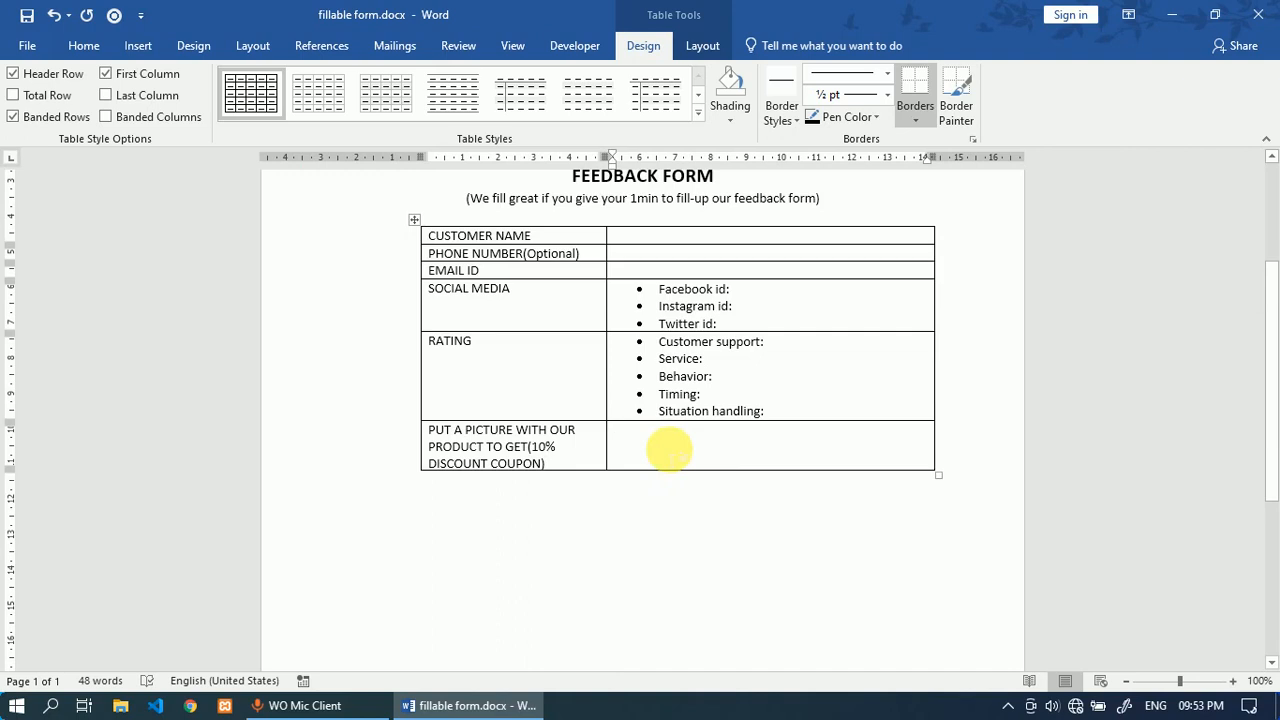
key("Tab")
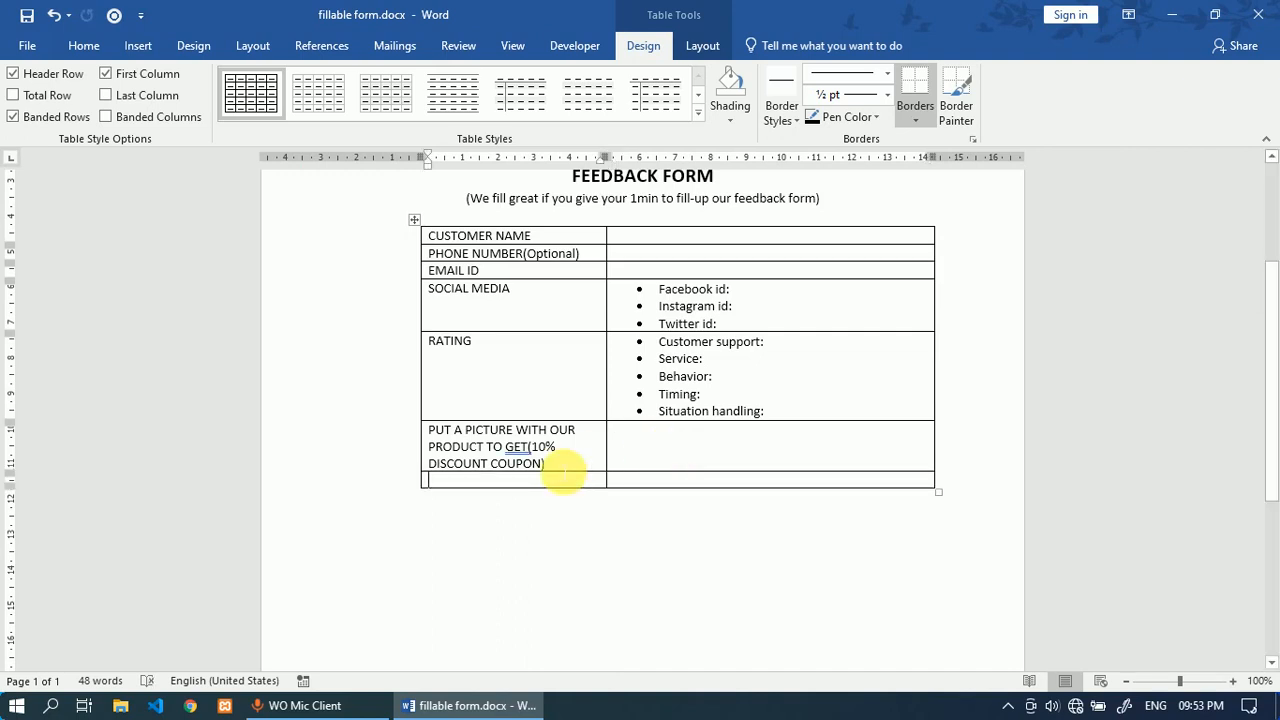
Label the new row SUGGESTION and drag the row borders down to make the rows much taller
type("SUGGES")
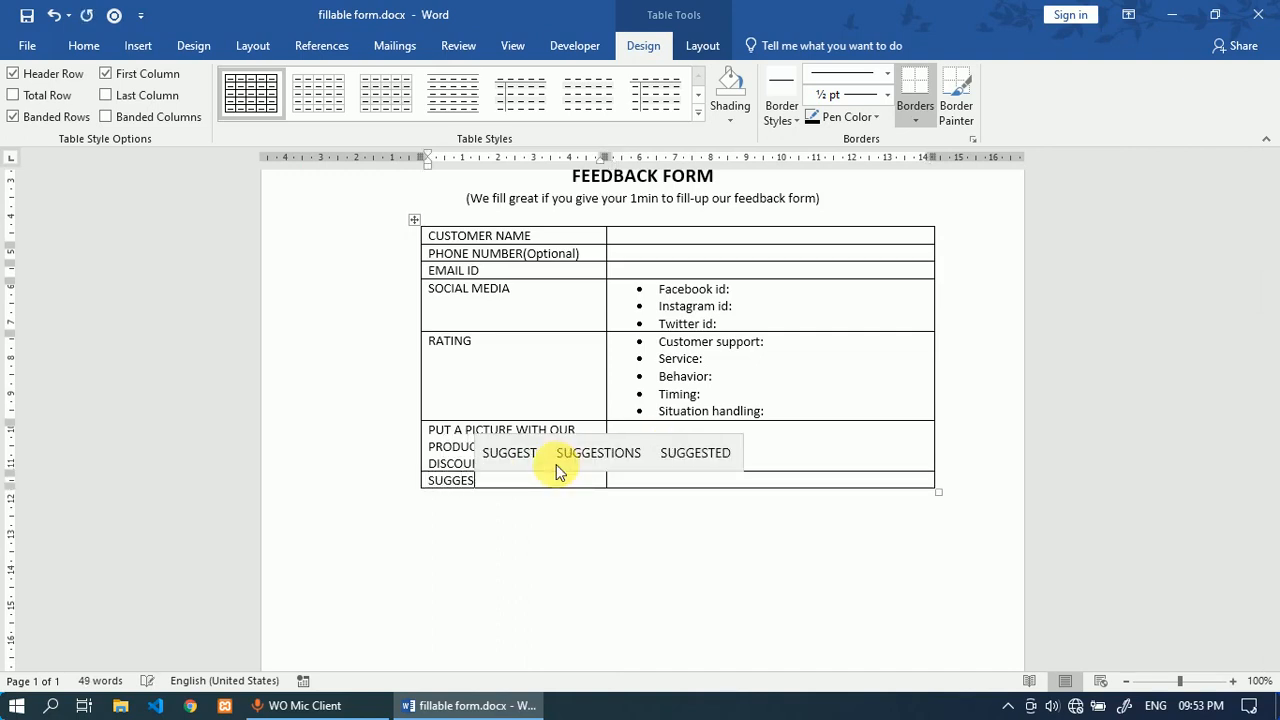
left_click(556, 464)
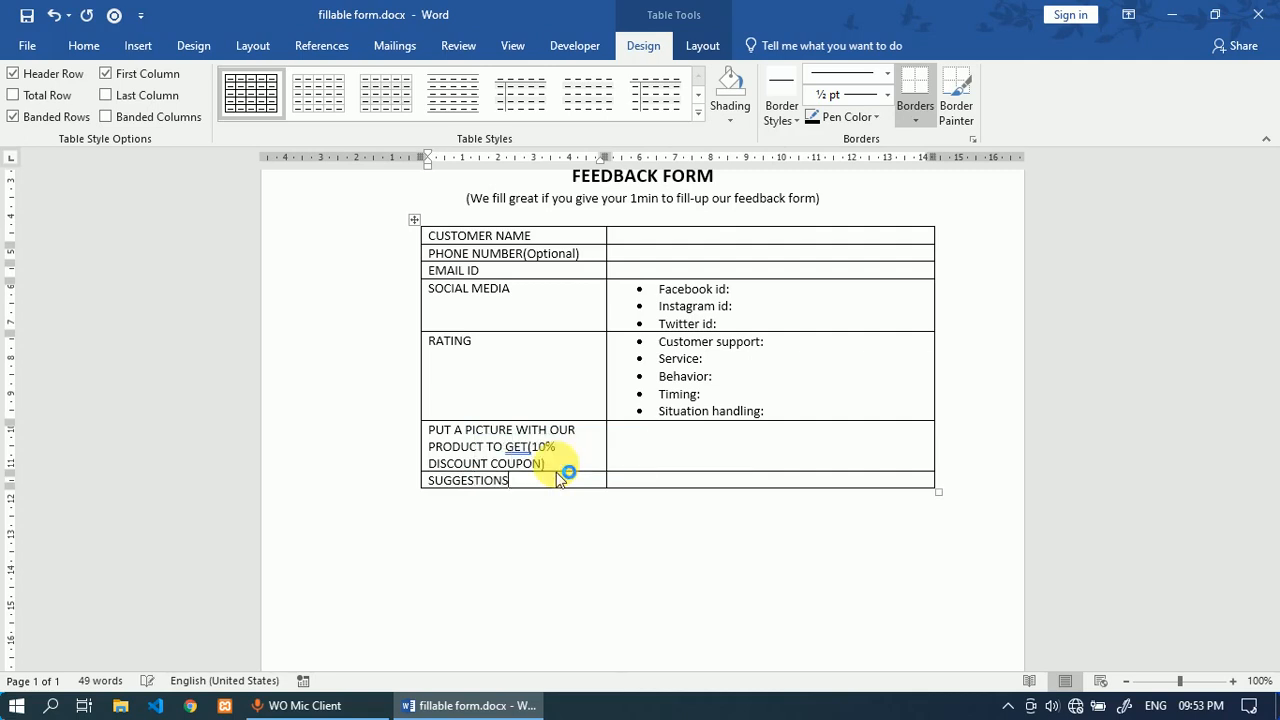
key("BackSpace")
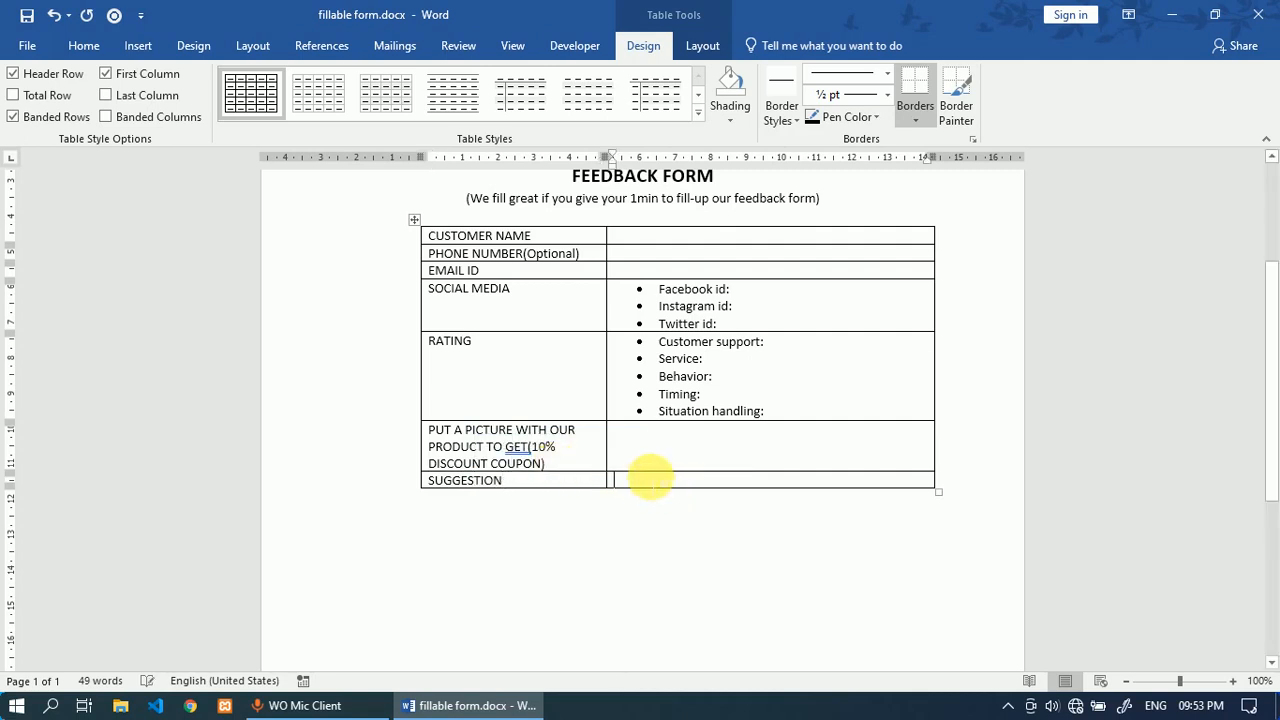
left_click(643, 479)
left_click_drag(657, 487, 657, 655)
scroll(704, 590, "down", 6)
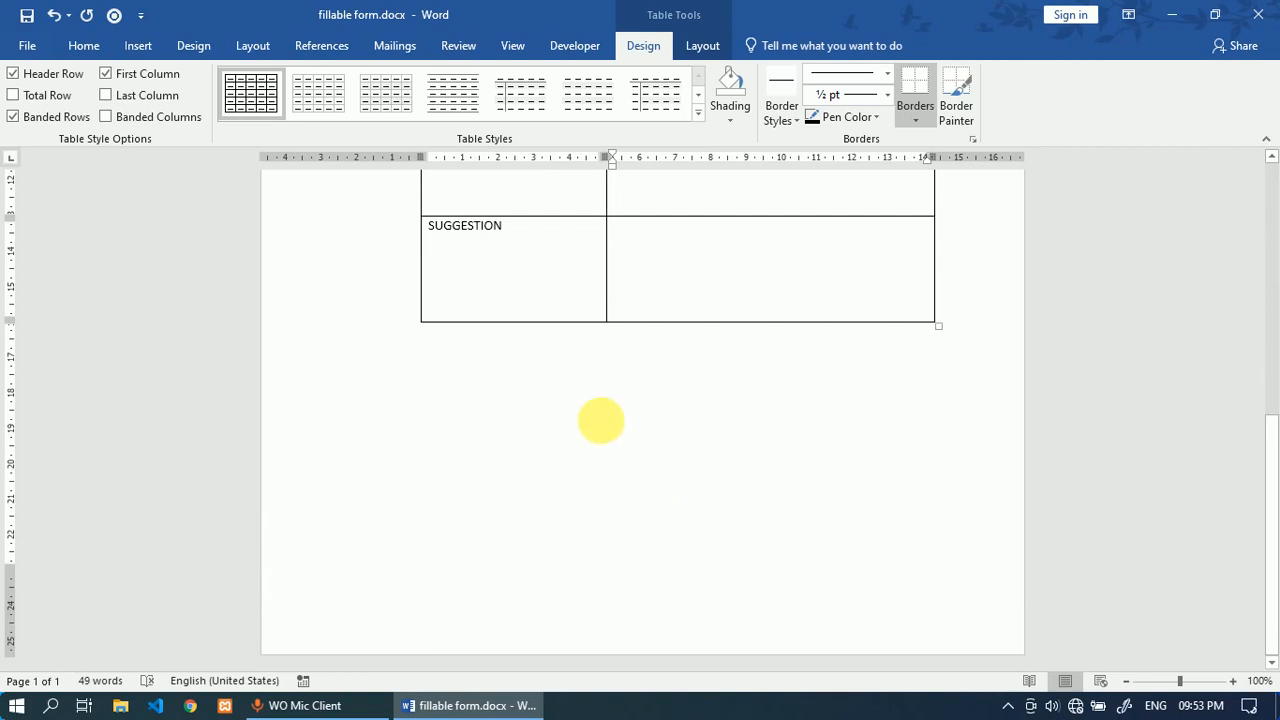
Add a centred line 'THANK YOU, VISIT AGAIN' on the empty line below the table
left_click(600, 420)
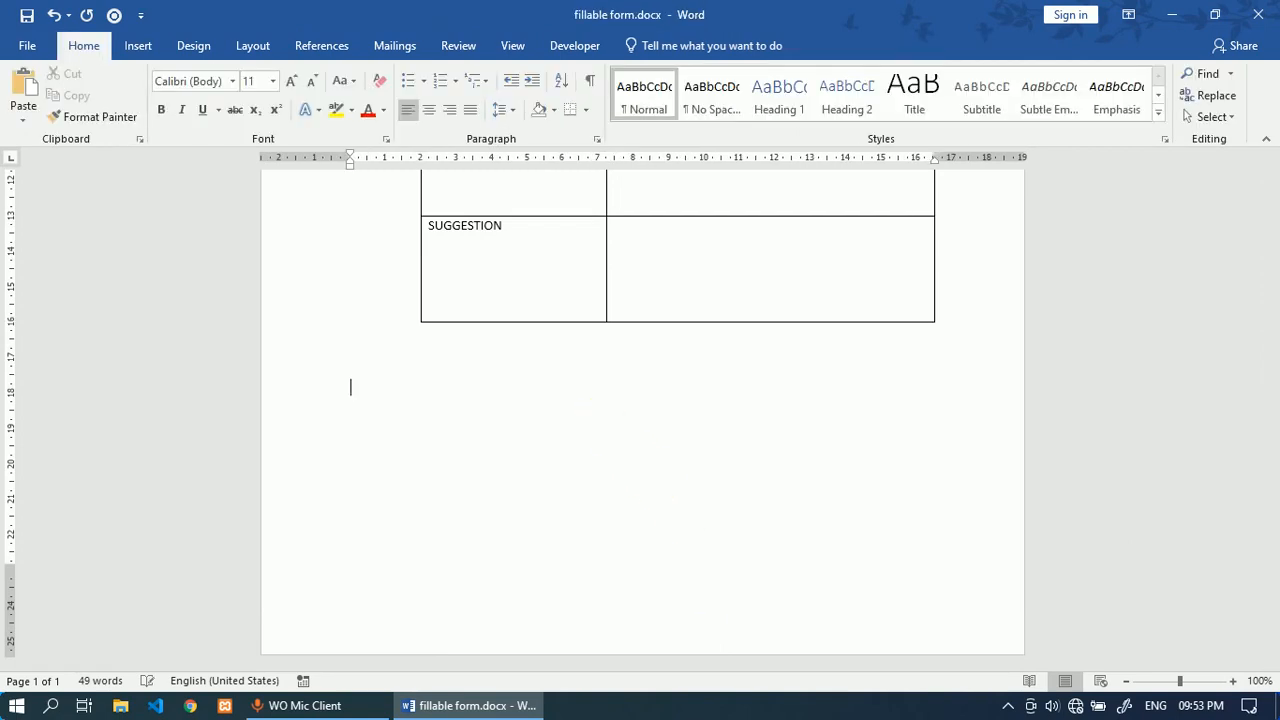
left_click(600, 420)
key("ctrl+e")
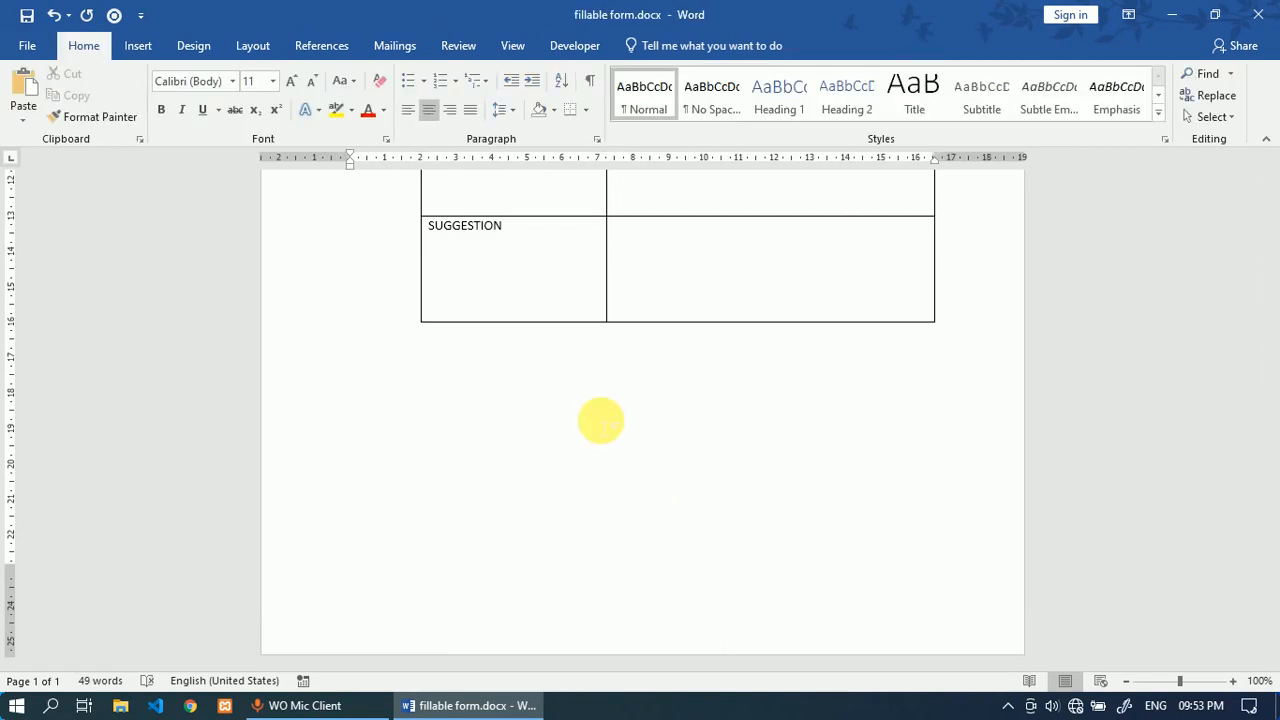
type("THANK")
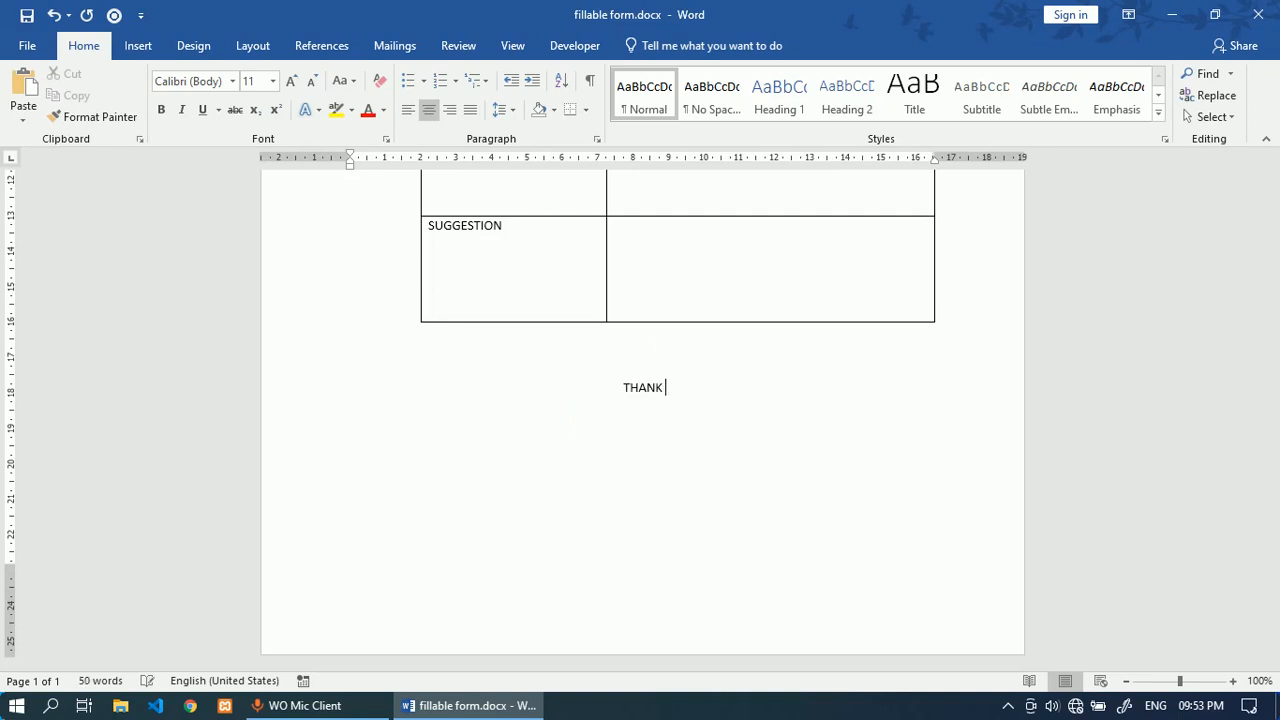
type(" YOU, V")
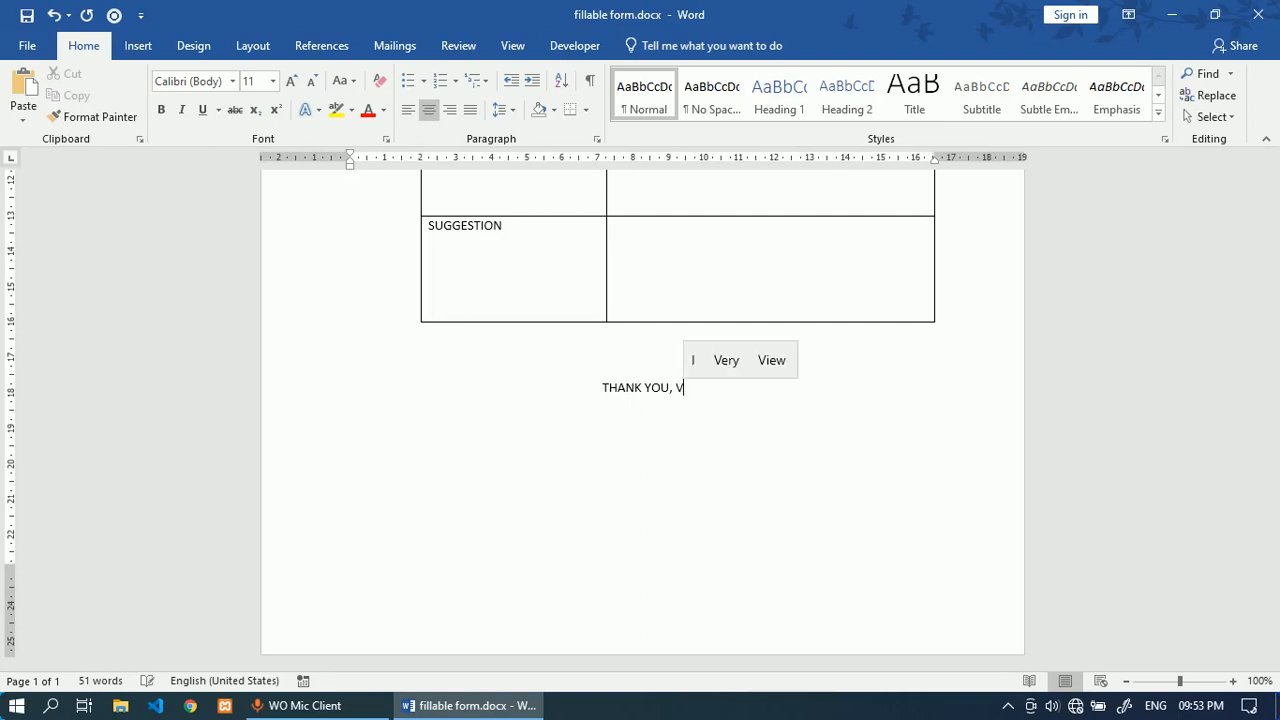
type("ISIT AGAIN")
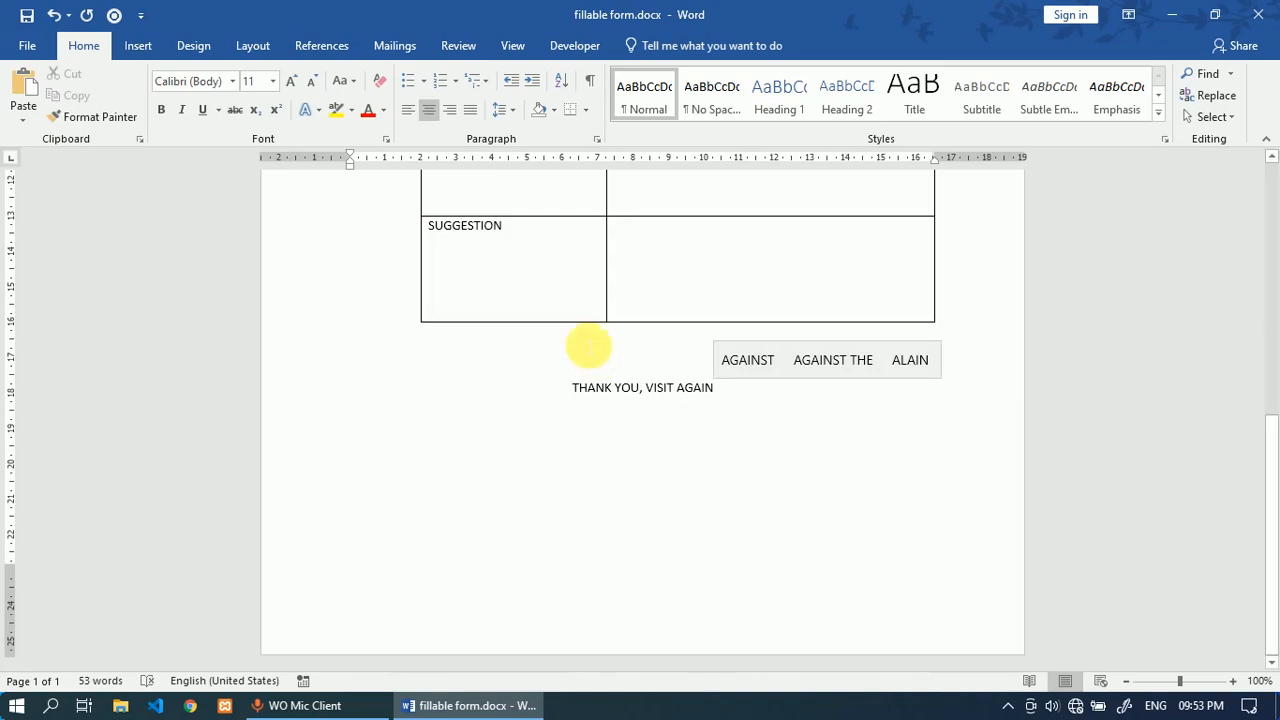
left_click(534, 275)
scroll(541, 282, "up", 5)
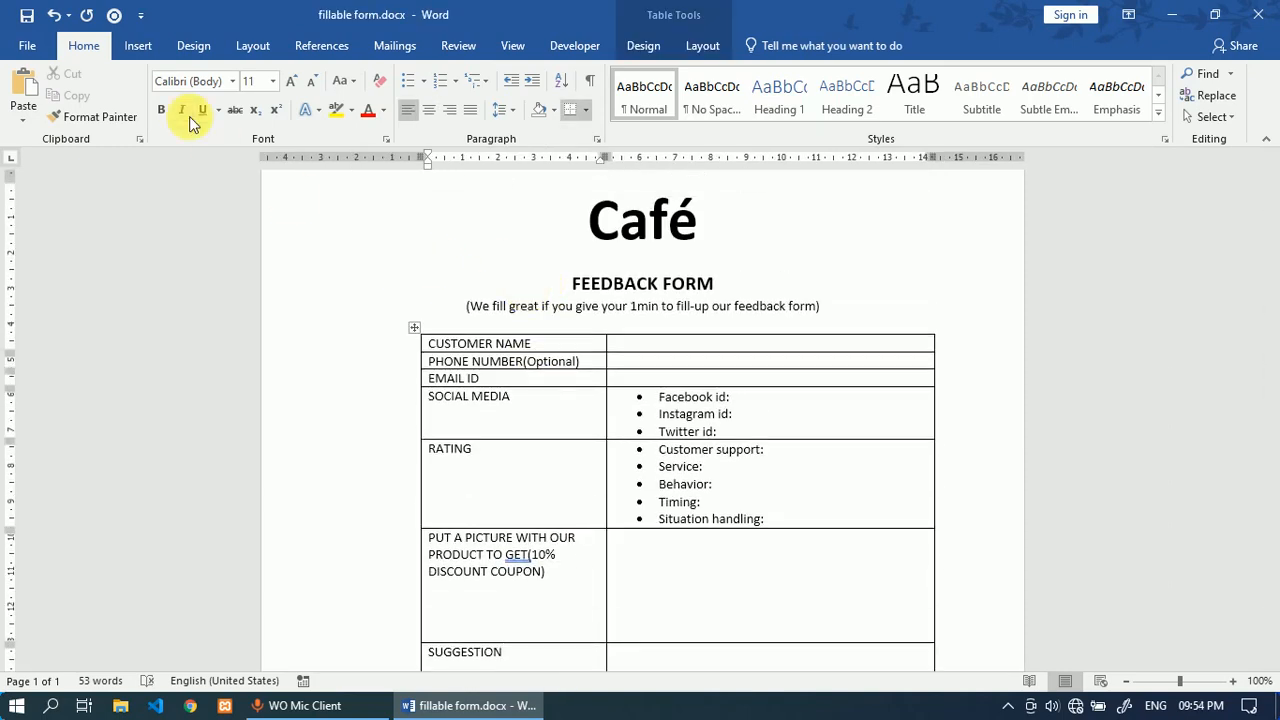
Insert the picture namaskar.jpg from the images folder after the subtitle line
left_click(855, 302)
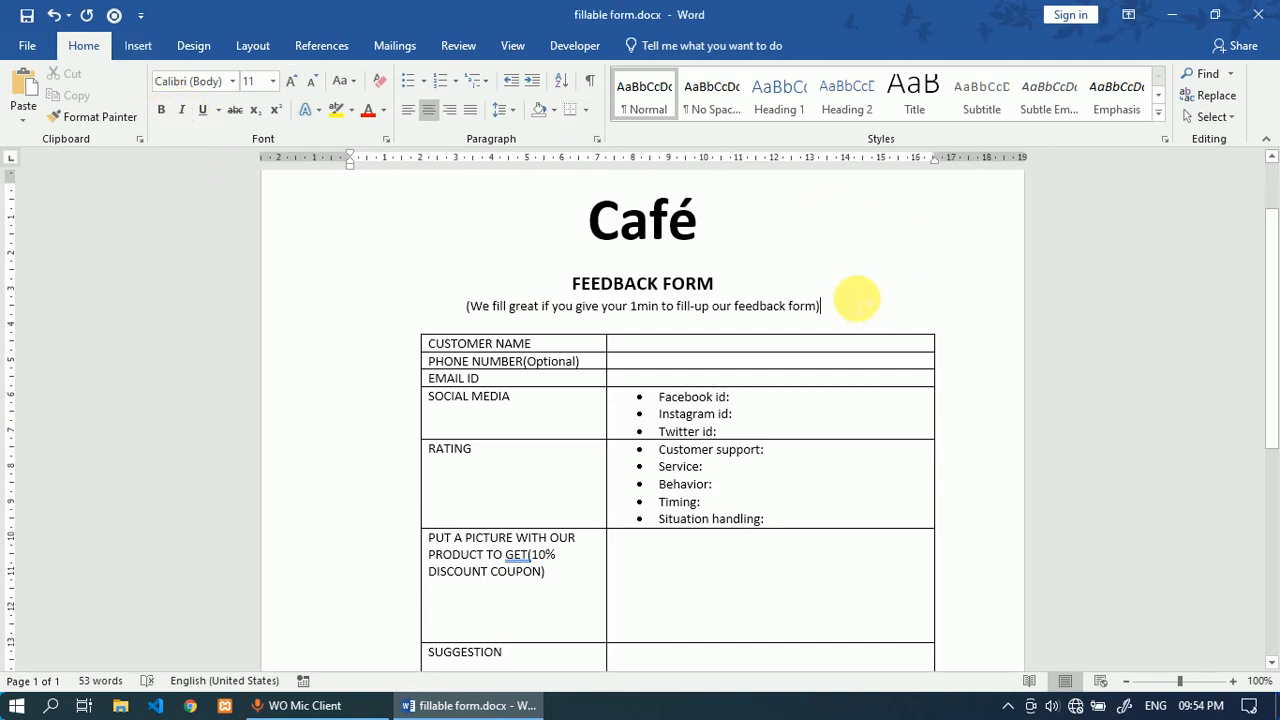
left_click(145, 45)
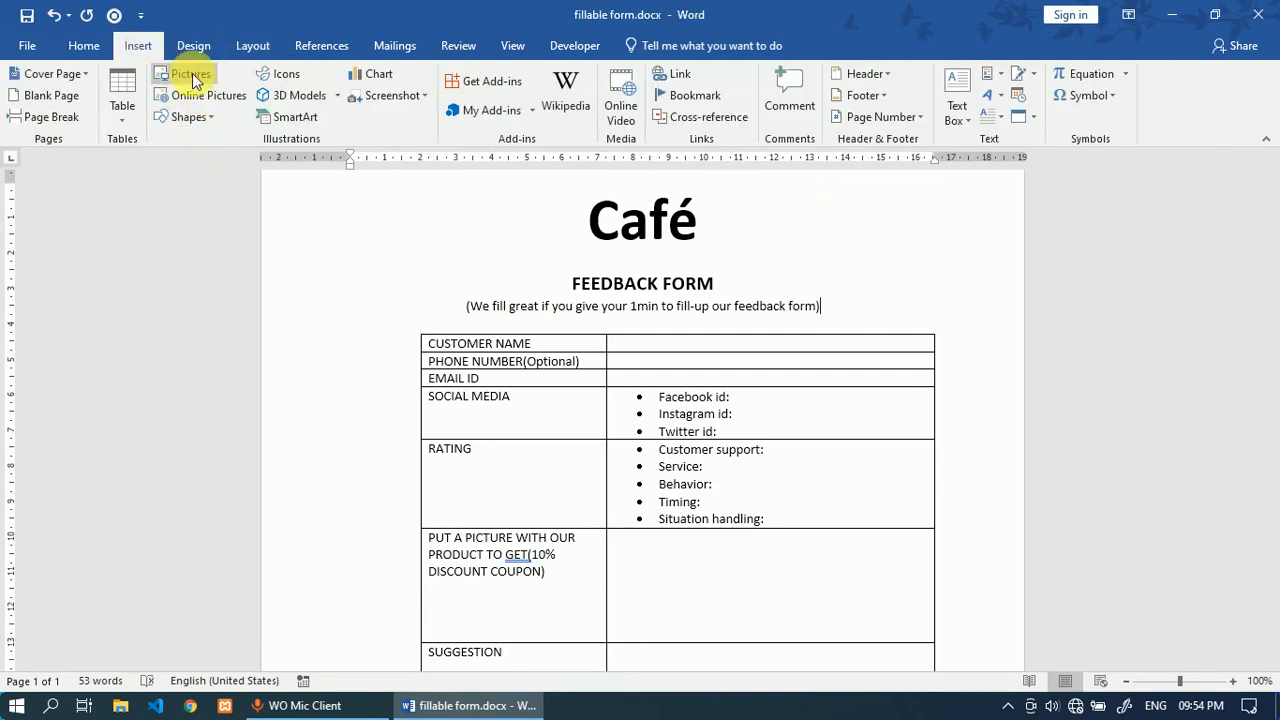
left_click(190, 73)
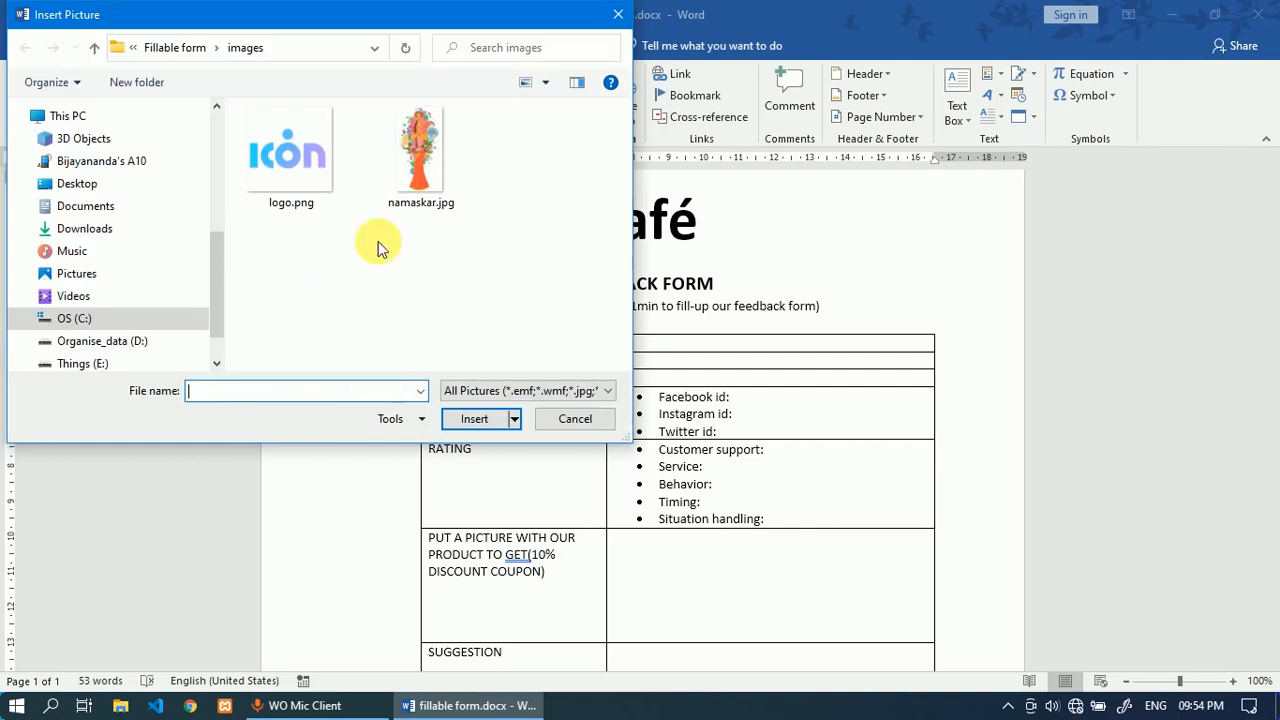
left_click(426, 172)
double_click(426, 172)
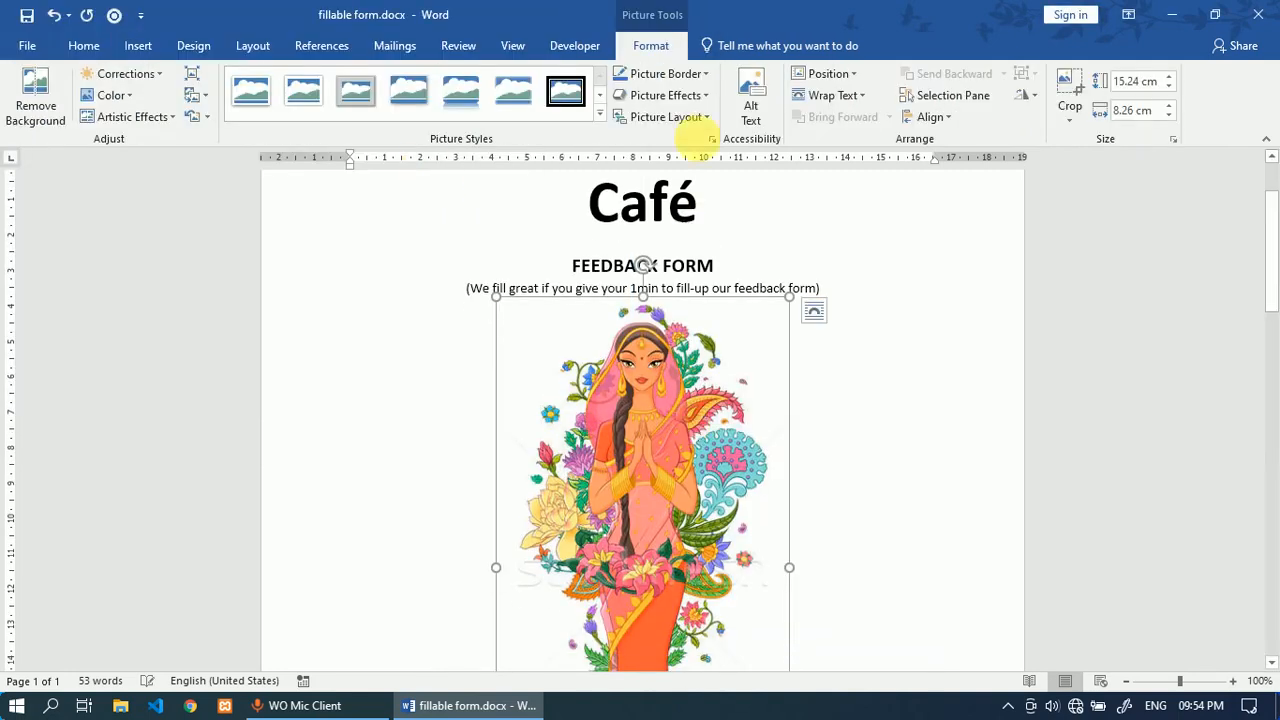
left_click(830, 95)
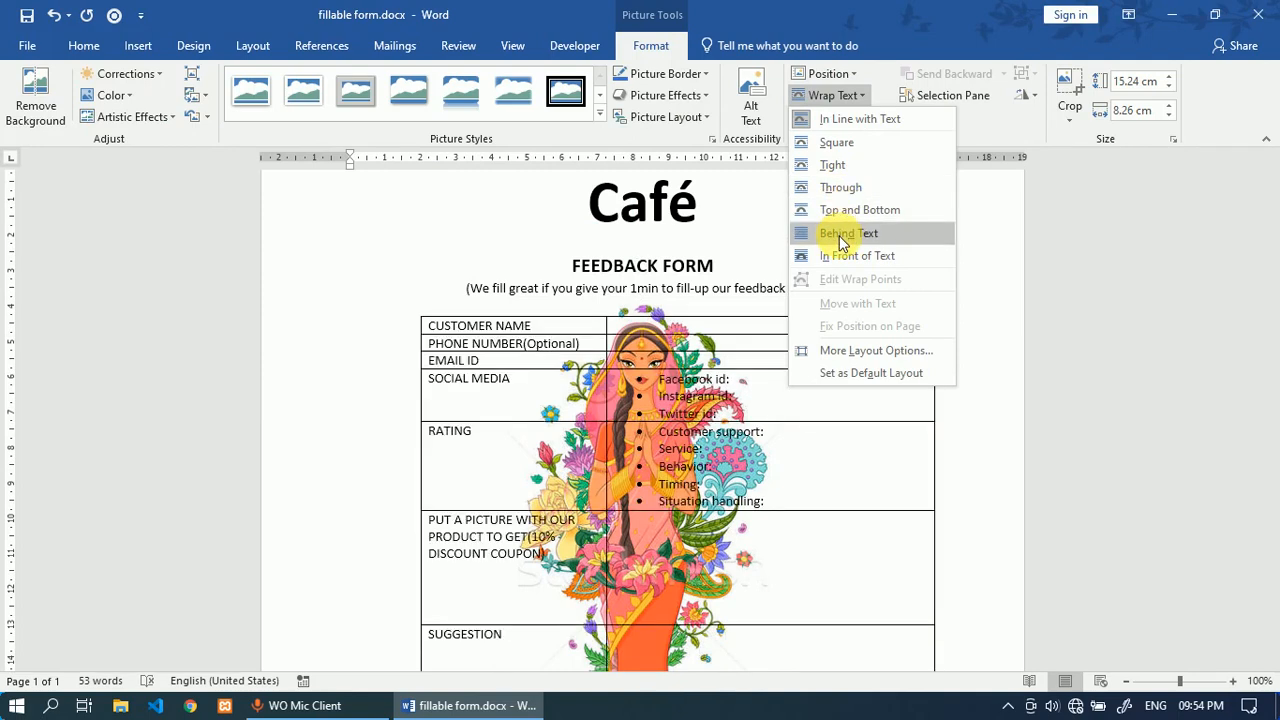
Try floating and In Front of Text wrapping, moving the picture up beside the table
left_click(836, 166)
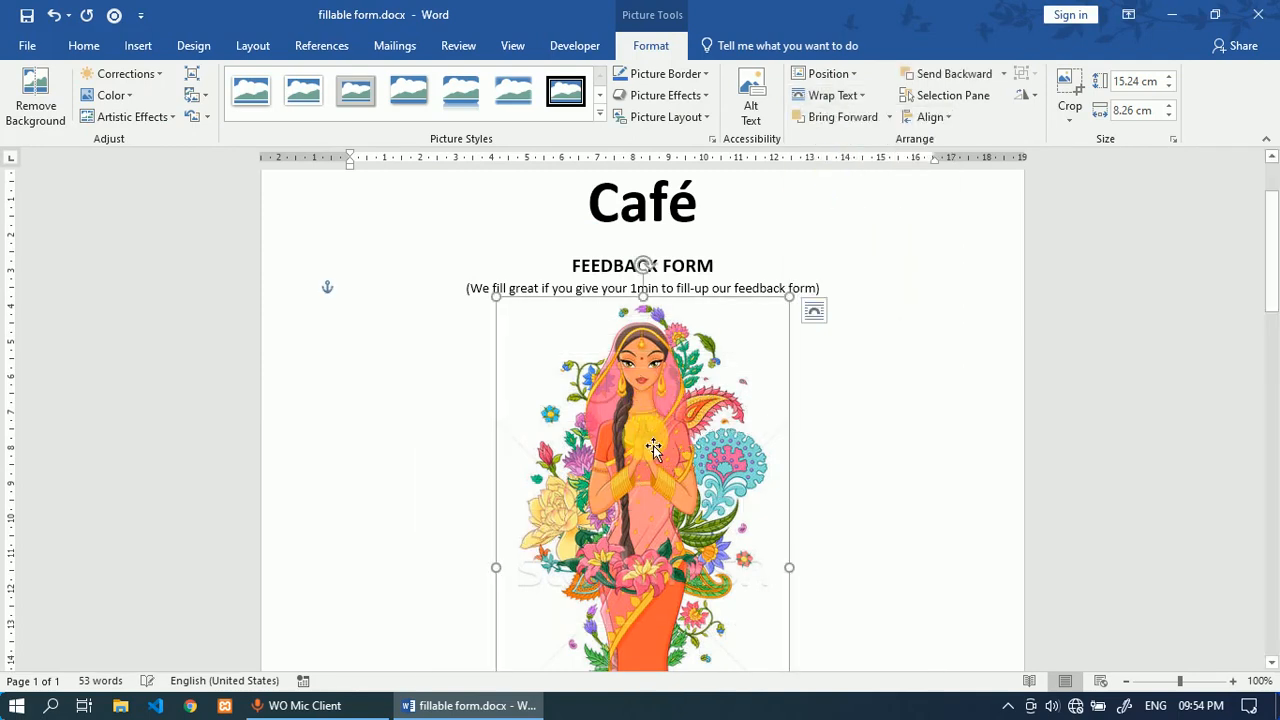
left_click_drag(653, 445, 395, 474)
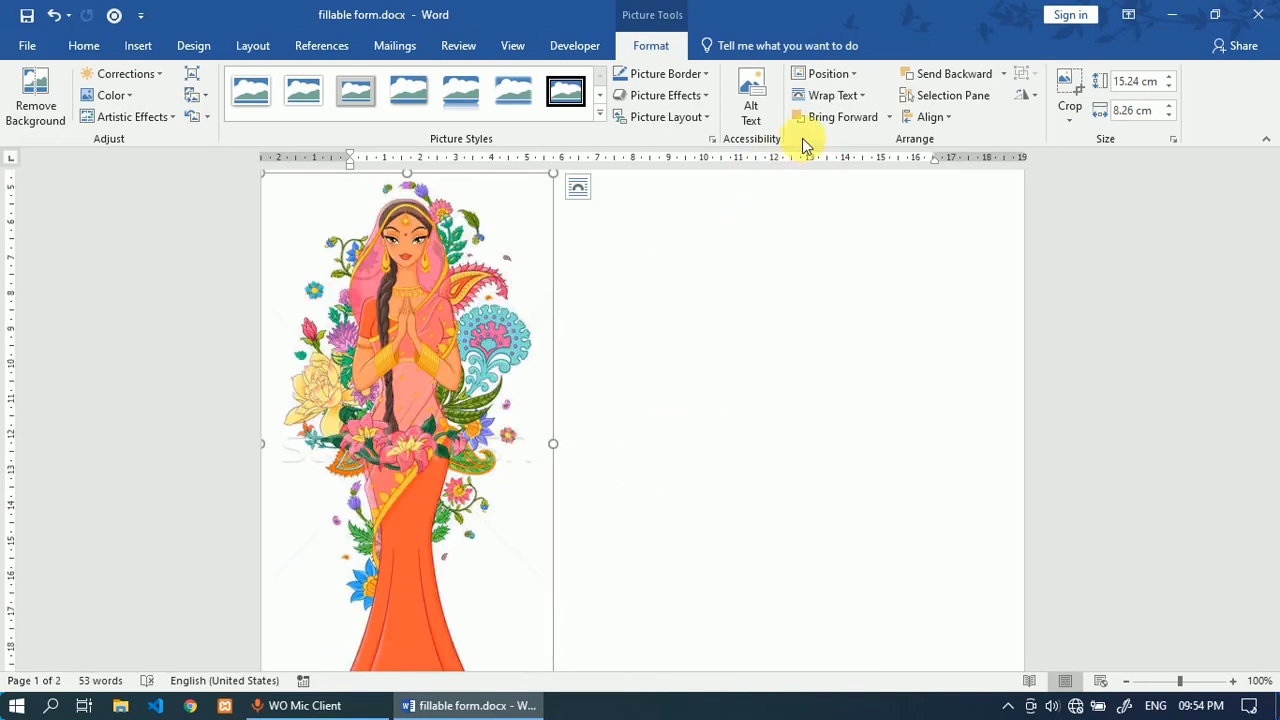
left_click(833, 95)
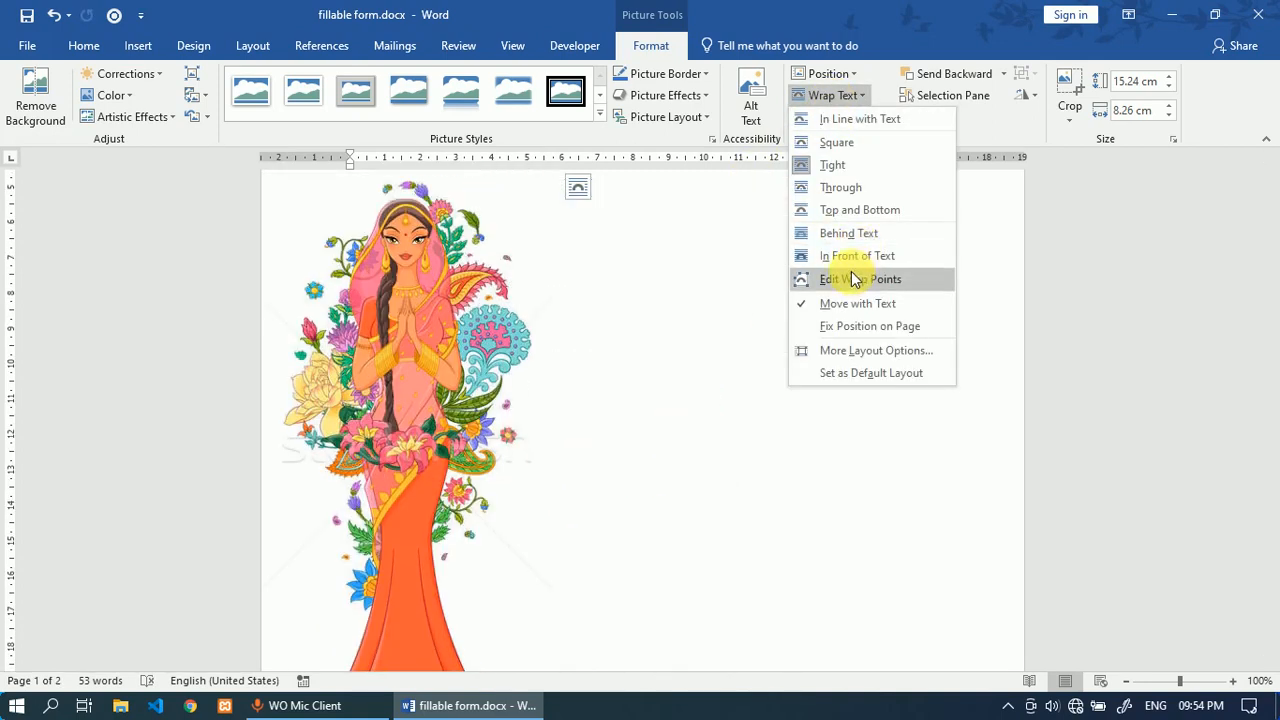
left_click(857, 256)
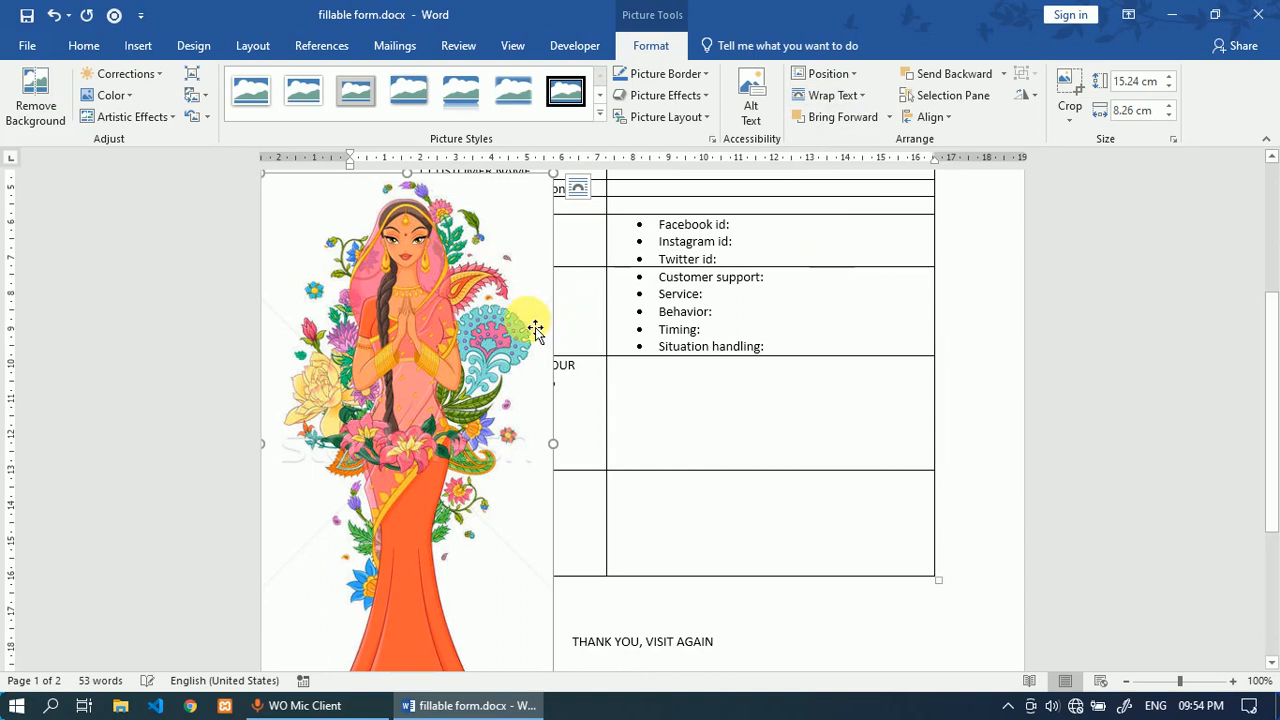
left_click_drag(535, 330, 594, 263)
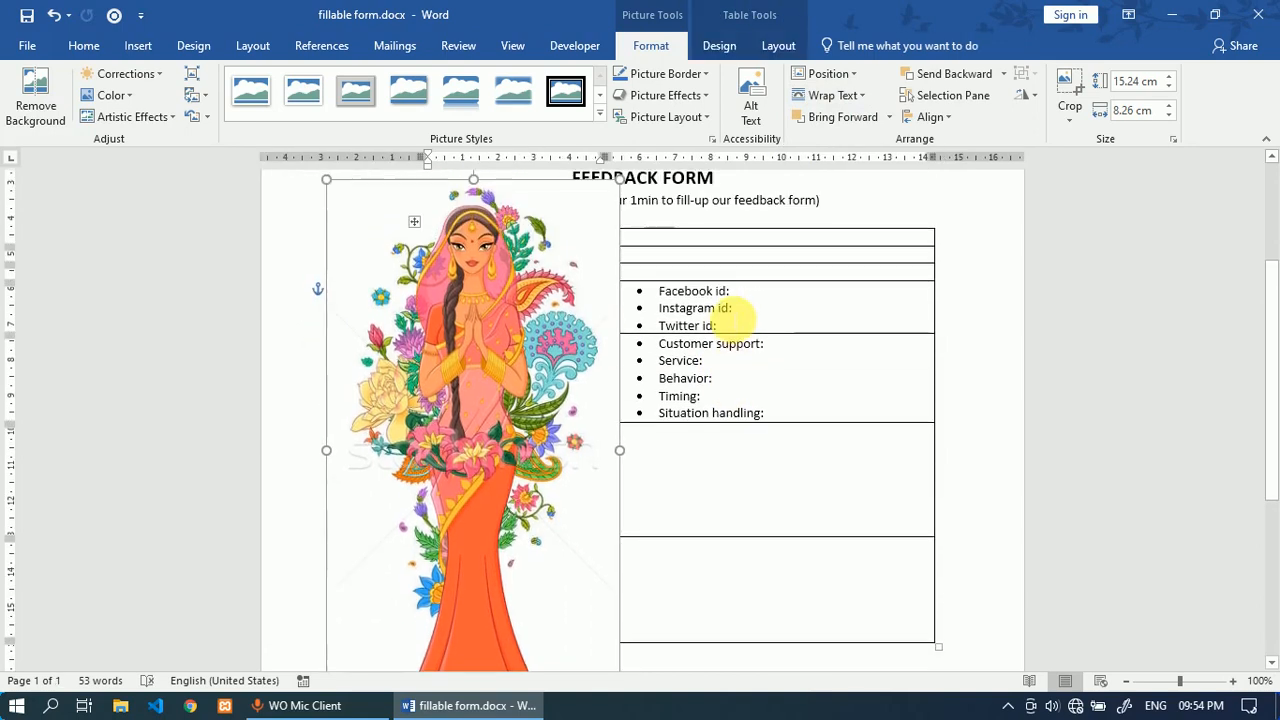
Set the picture to Behind Text and drag it further left on the page
left_click(829, 95)
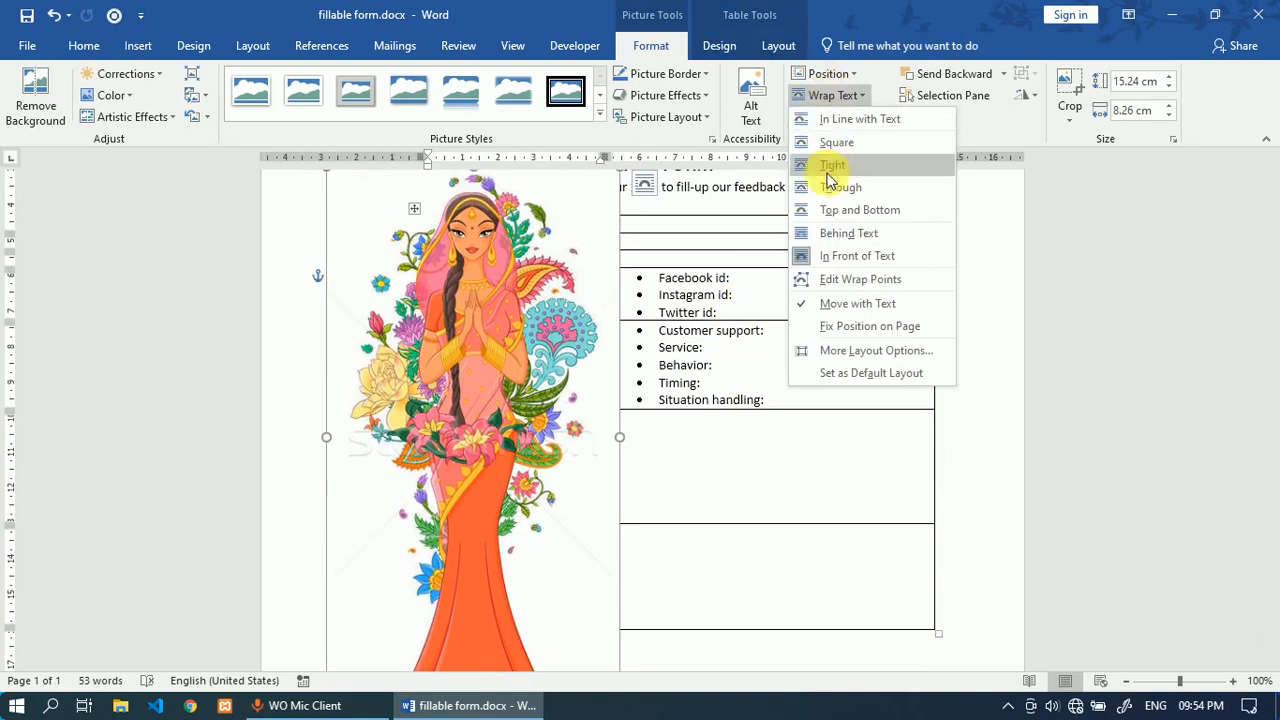
left_click(849, 233)
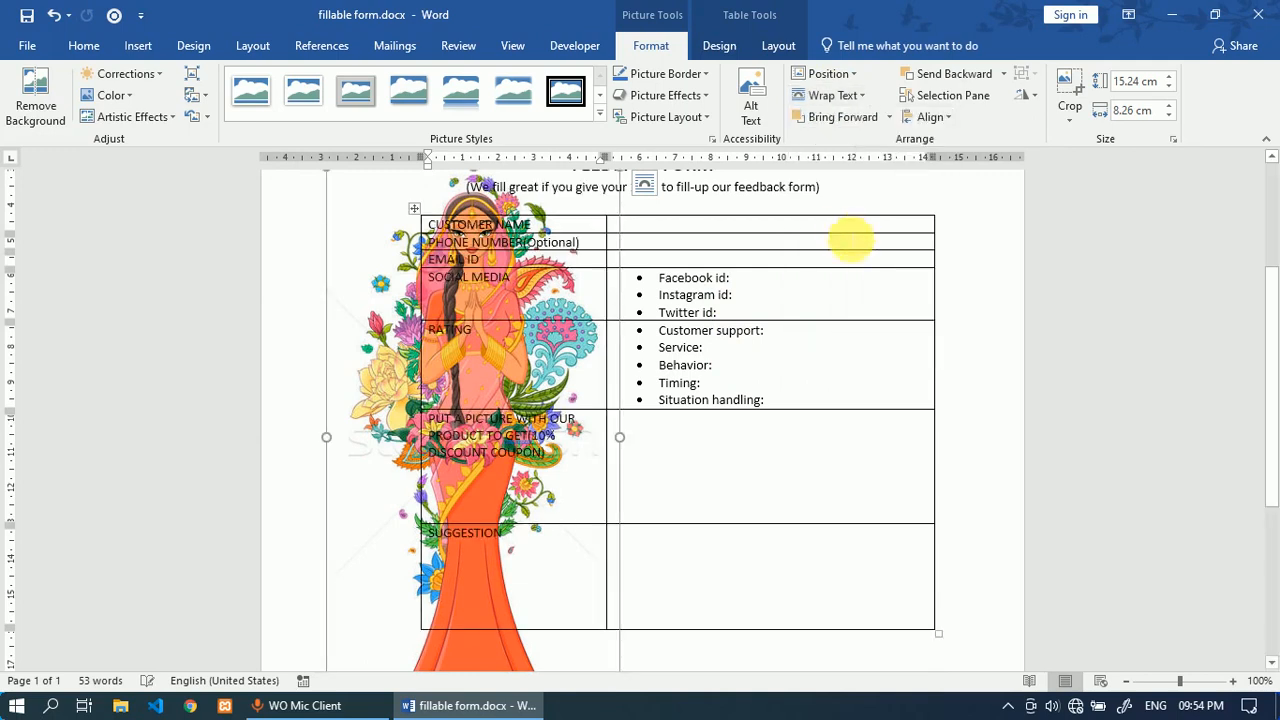
left_click(413, 365)
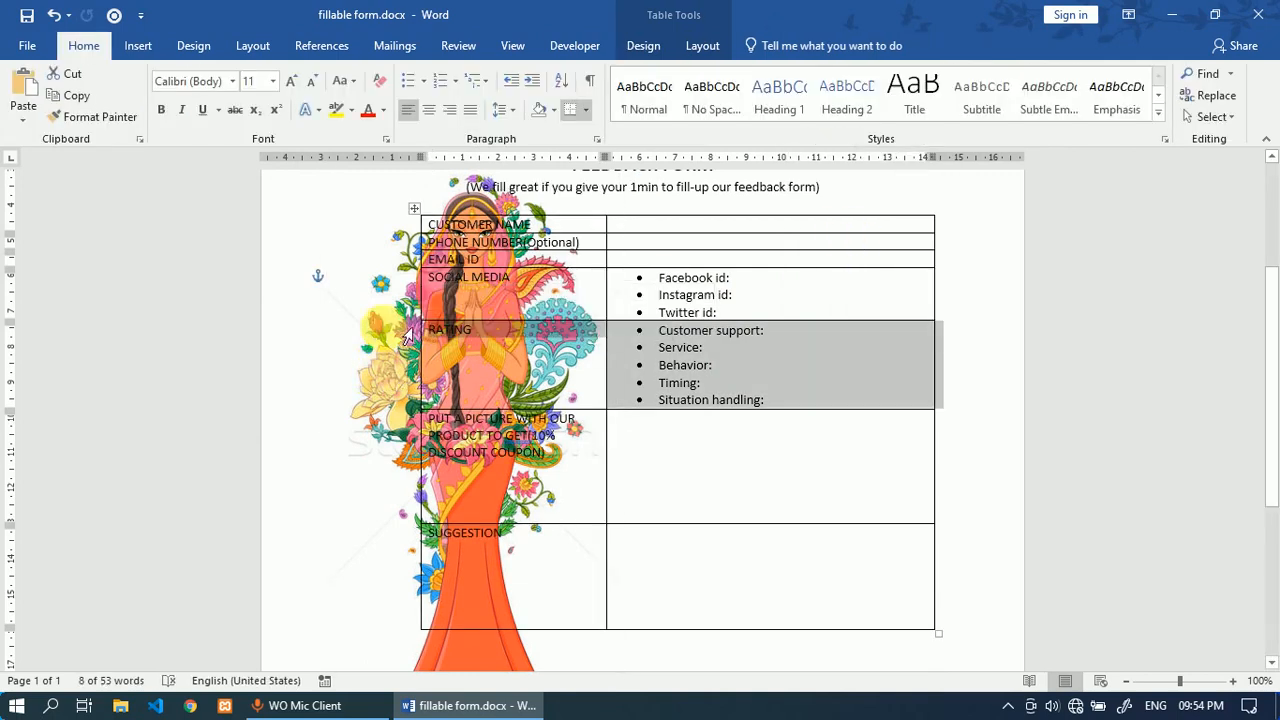
left_click_drag(415, 281, 400, 290)
left_click(359, 402)
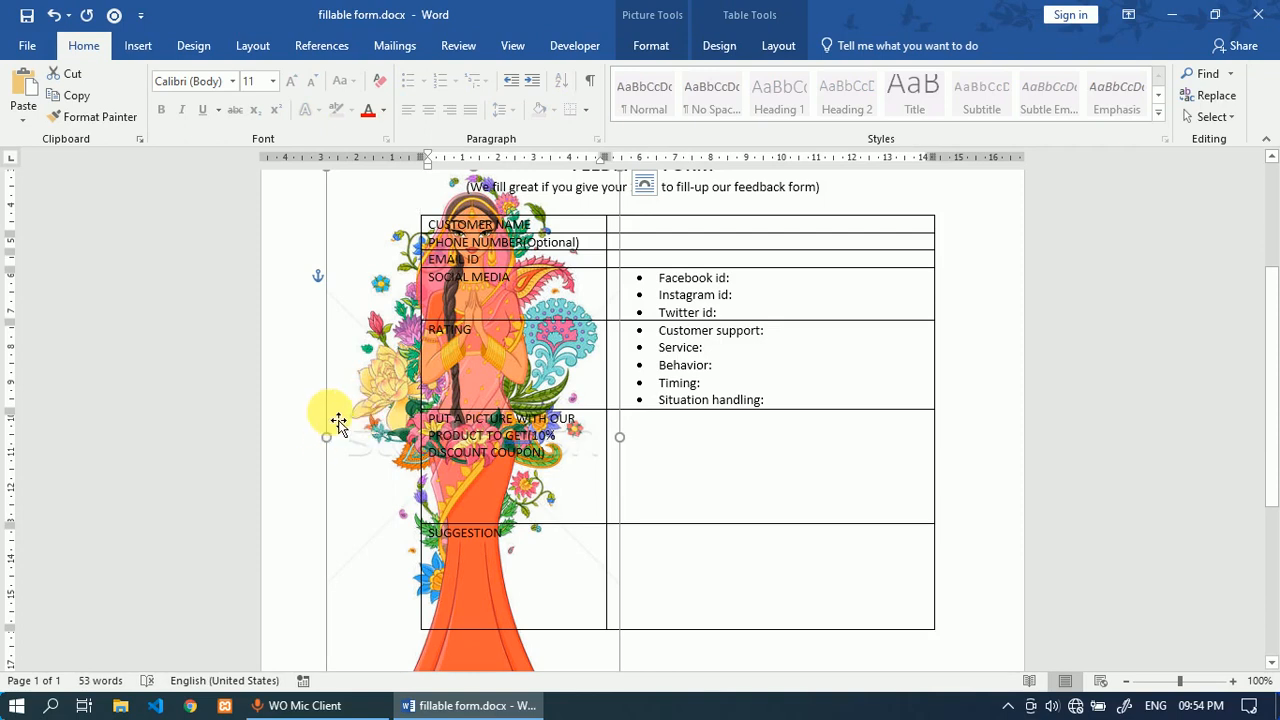
left_click_drag(339, 421, 257, 414)
scroll(672, 483, "down", 2)
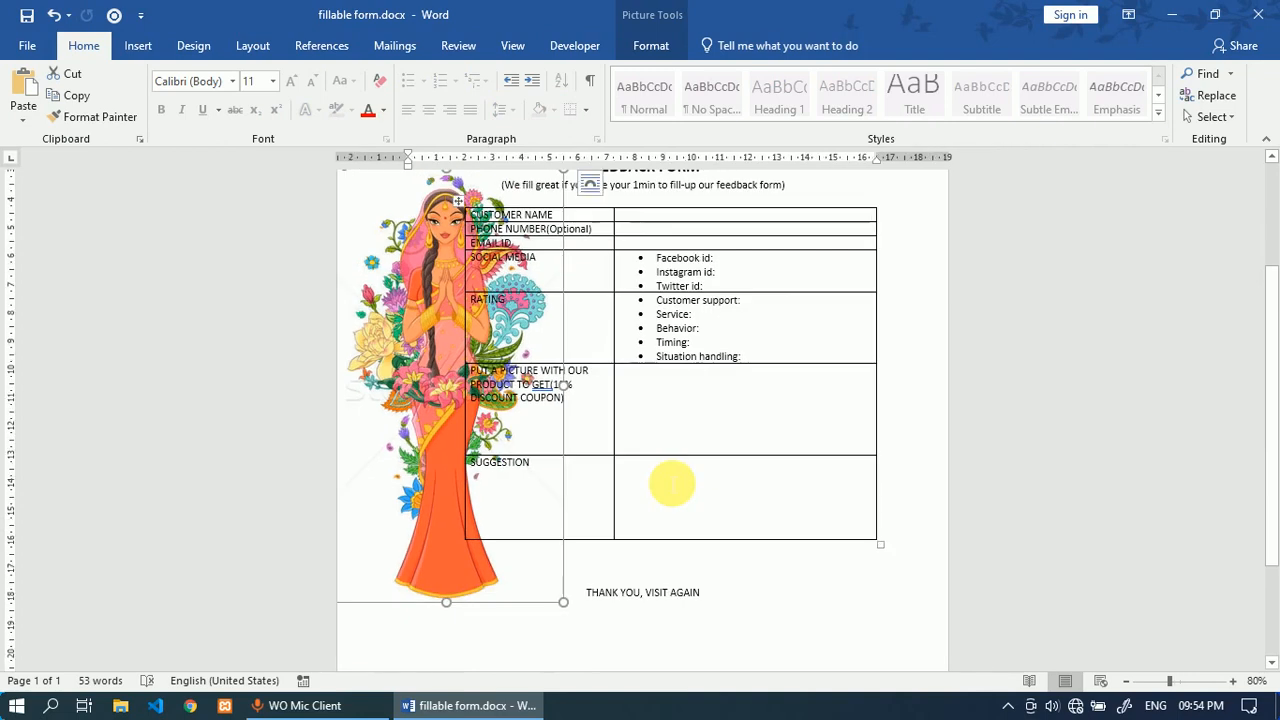
Drag the table's left border right so the table sits beside the picture
scroll(672, 483, "up", 1)
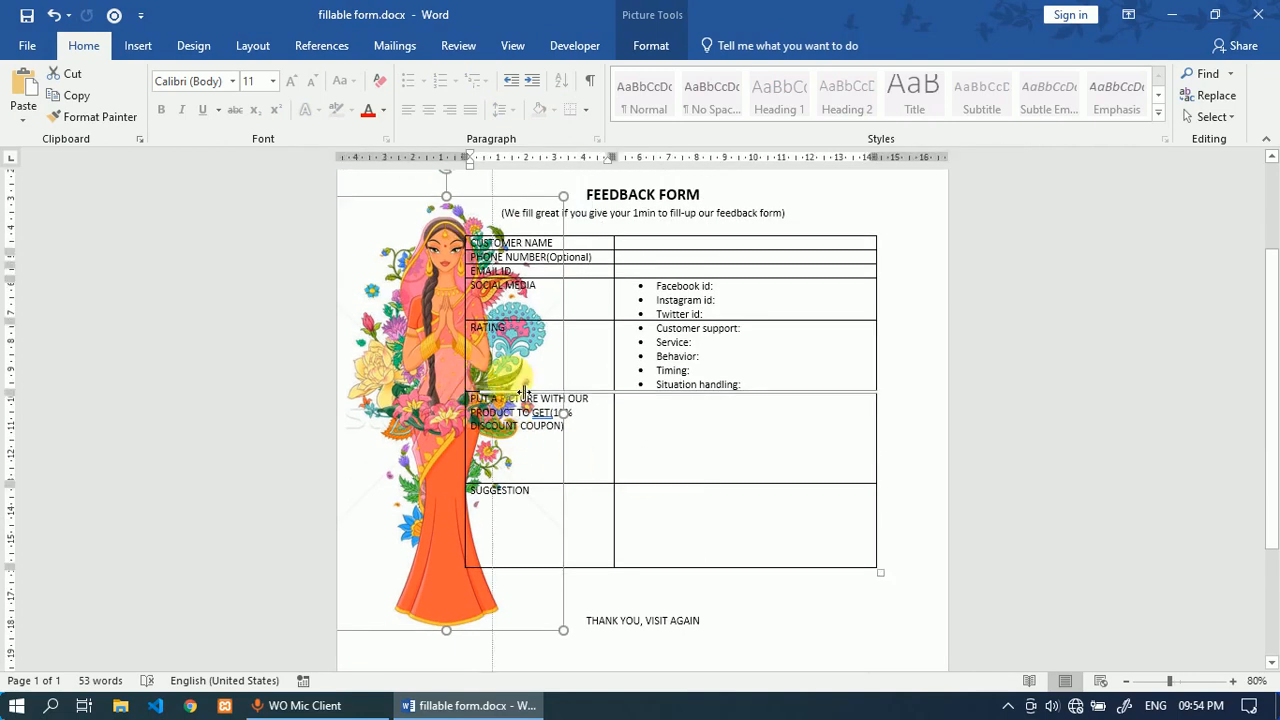
left_click_drag(477, 397, 568, 393)
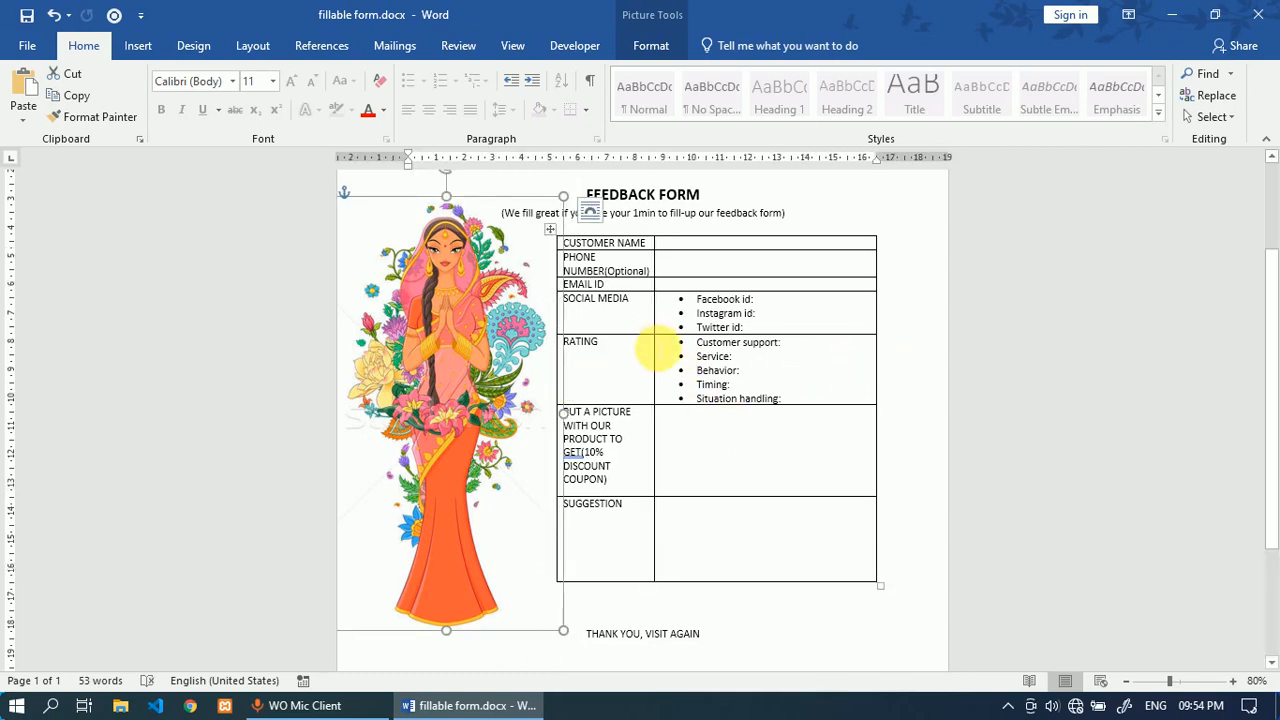
left_click(712, 449)
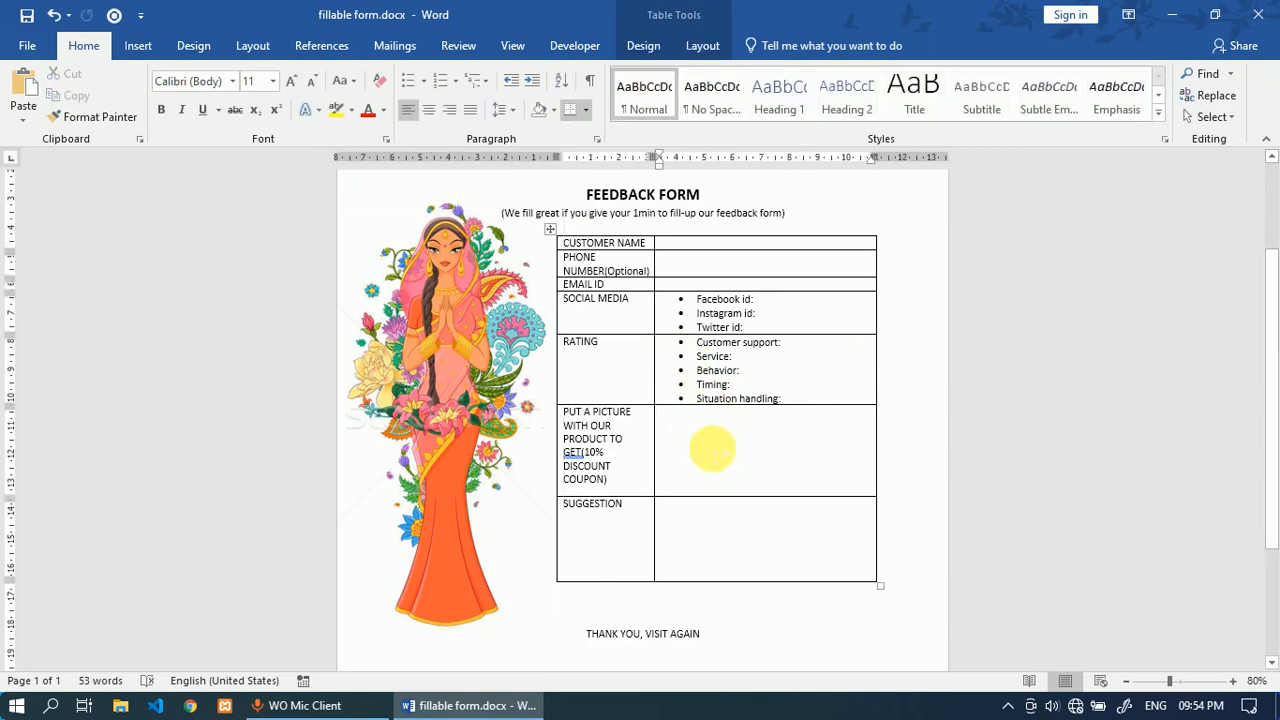
Insert a blank line above THANK YOU, VISIT AGAIN to move it down one line
scroll(712, 449, "down", 4)
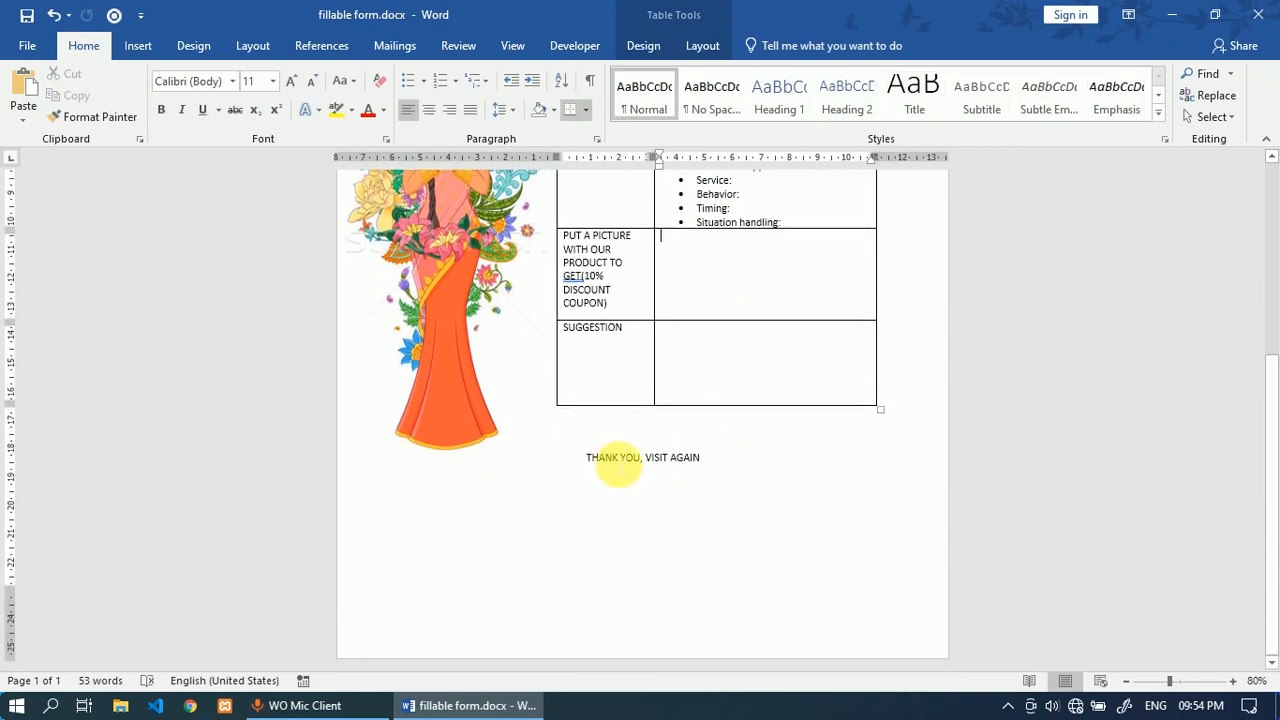
double_click(605, 457)
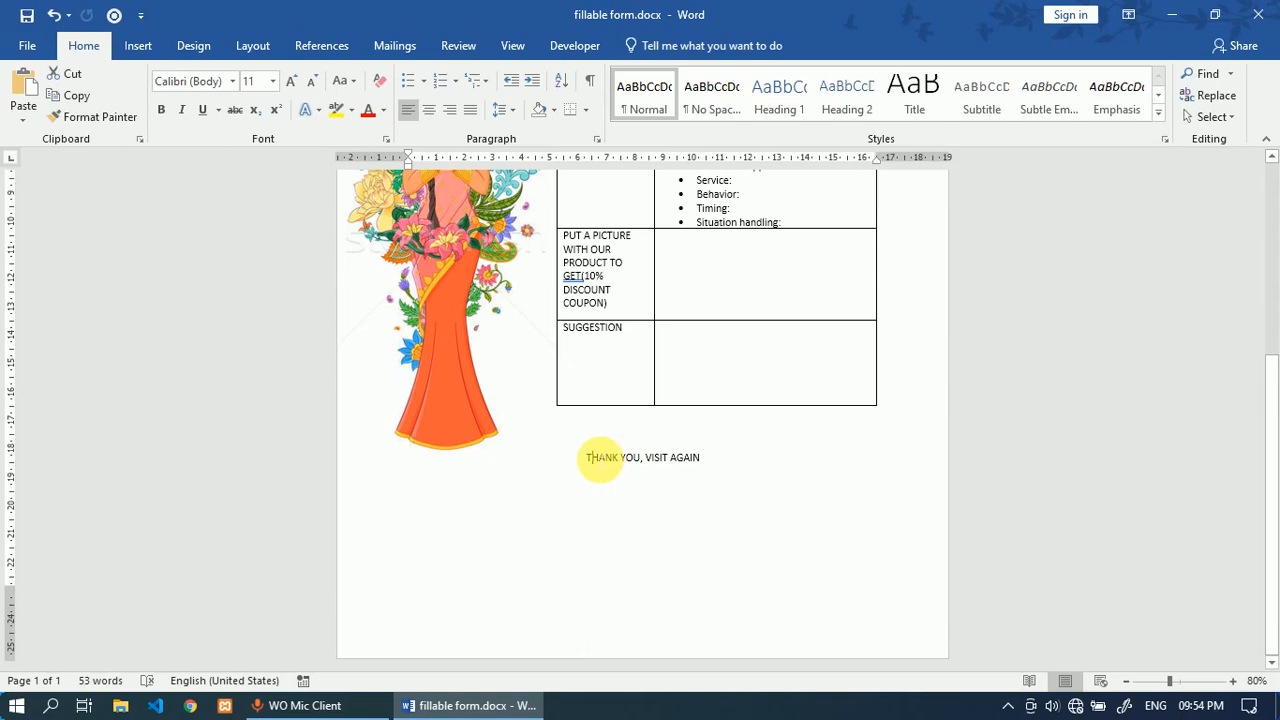
key("Return")
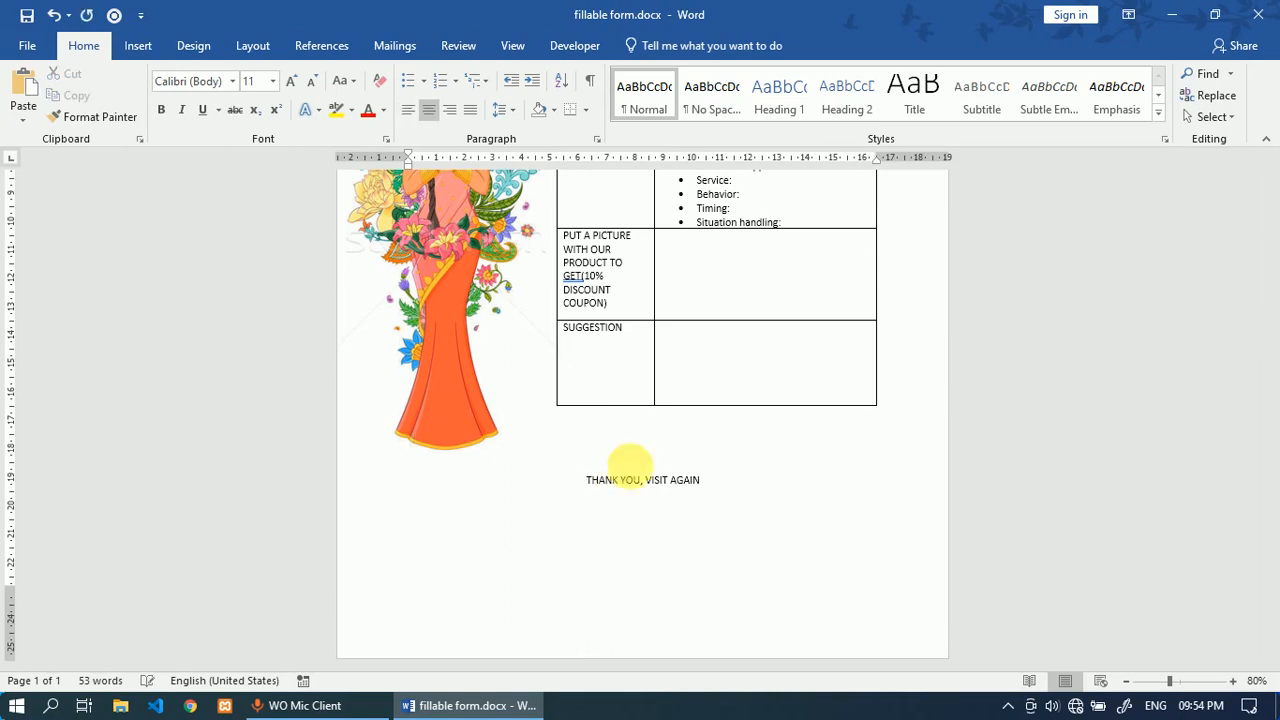
left_click(1256, 681)
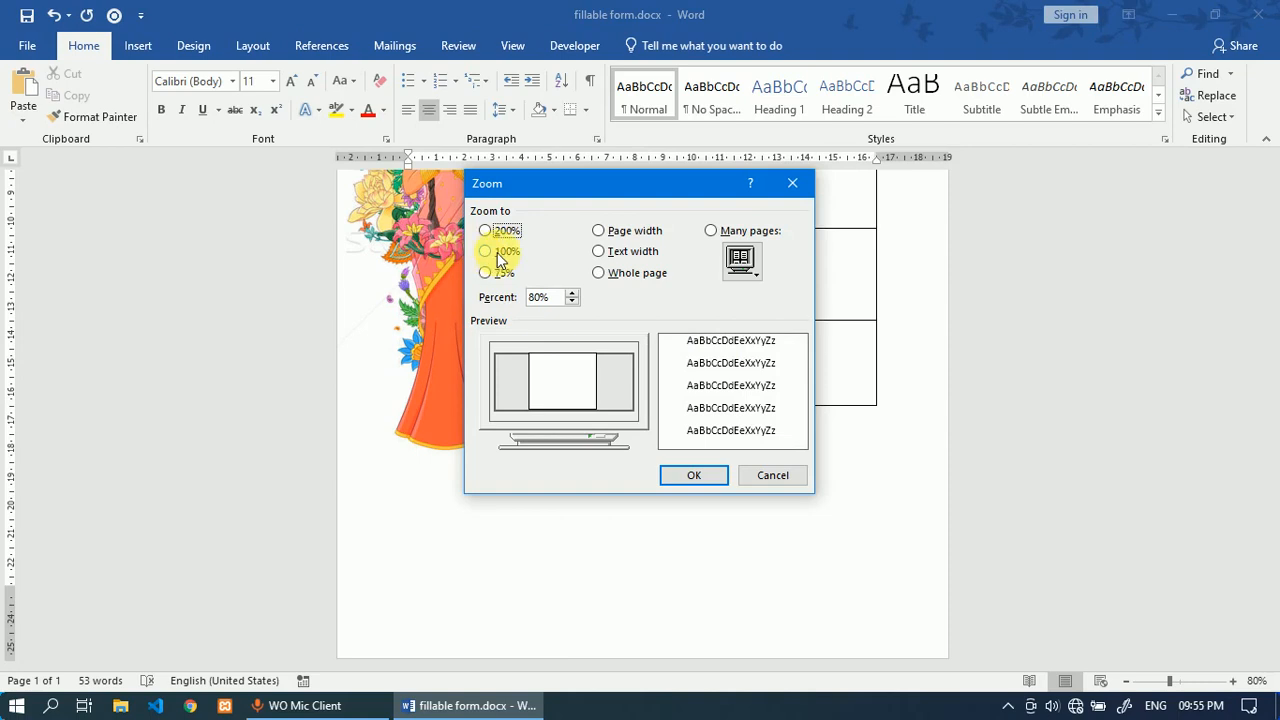
Set the document zoom to 100%
left_click(500, 254)
key("Return")
scroll(666, 480, "up", 10)
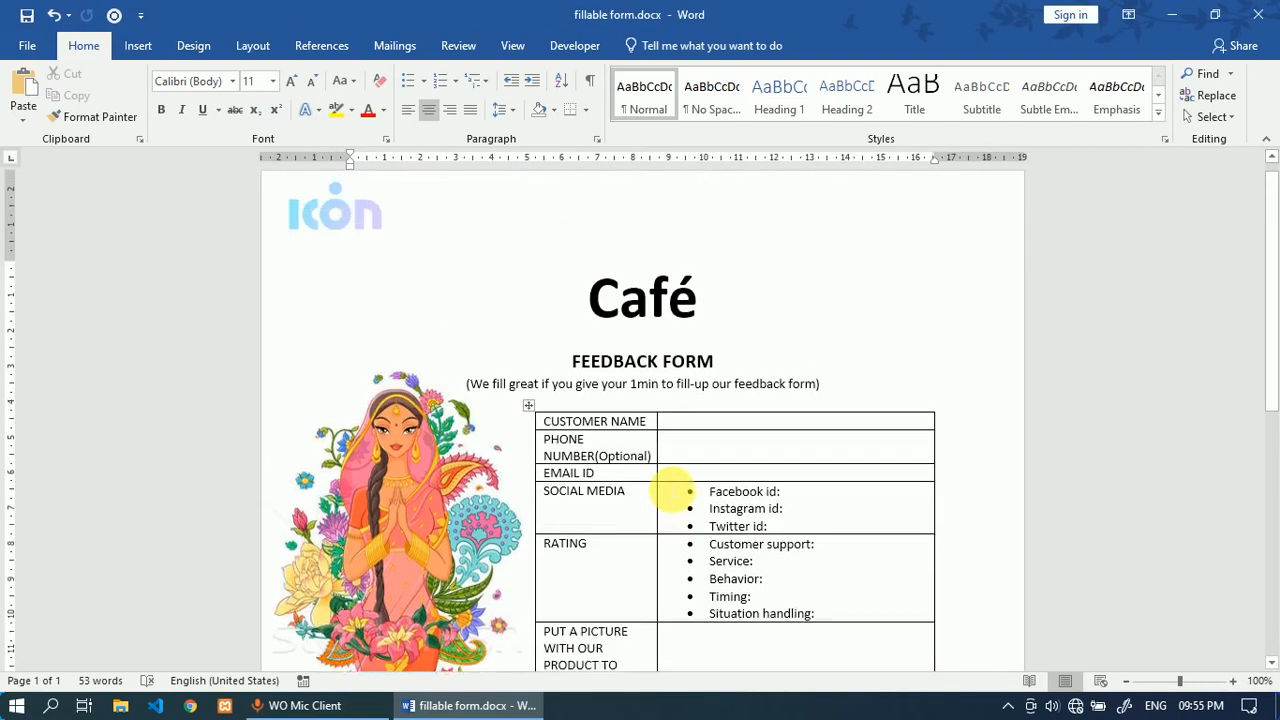
scroll(669, 491, "down", 4)
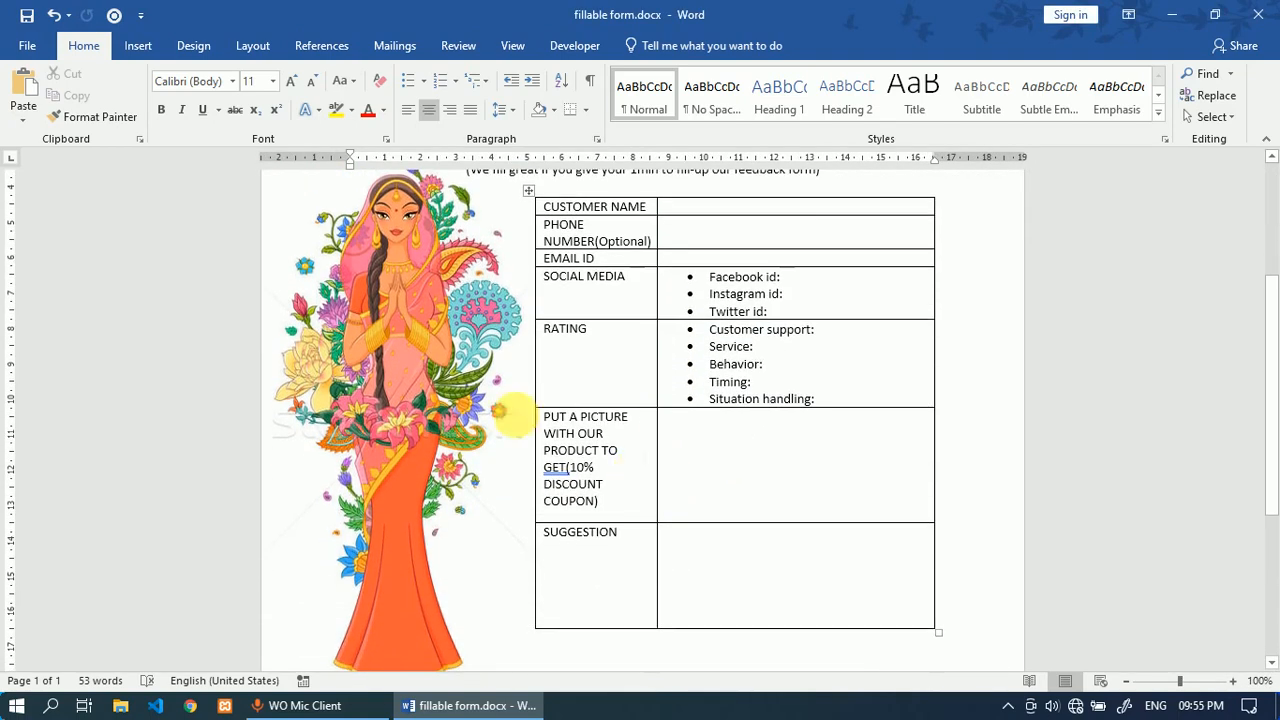
Drag the illustration down so it starts beside the table's email row
left_click(408, 364)
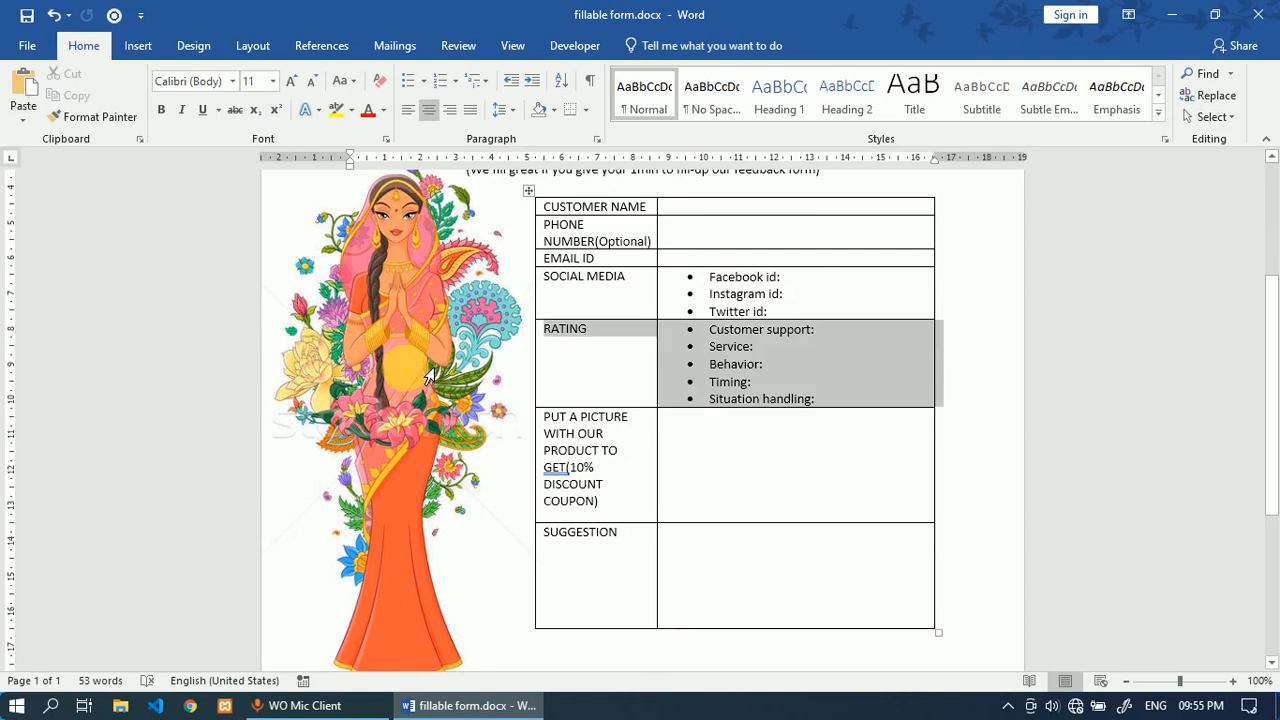
left_click(346, 358)
left_click_drag(345, 391, 343, 461)
Add two blank lines below the subtitle to give more space above the table
scroll(720, 330, "up", 1)
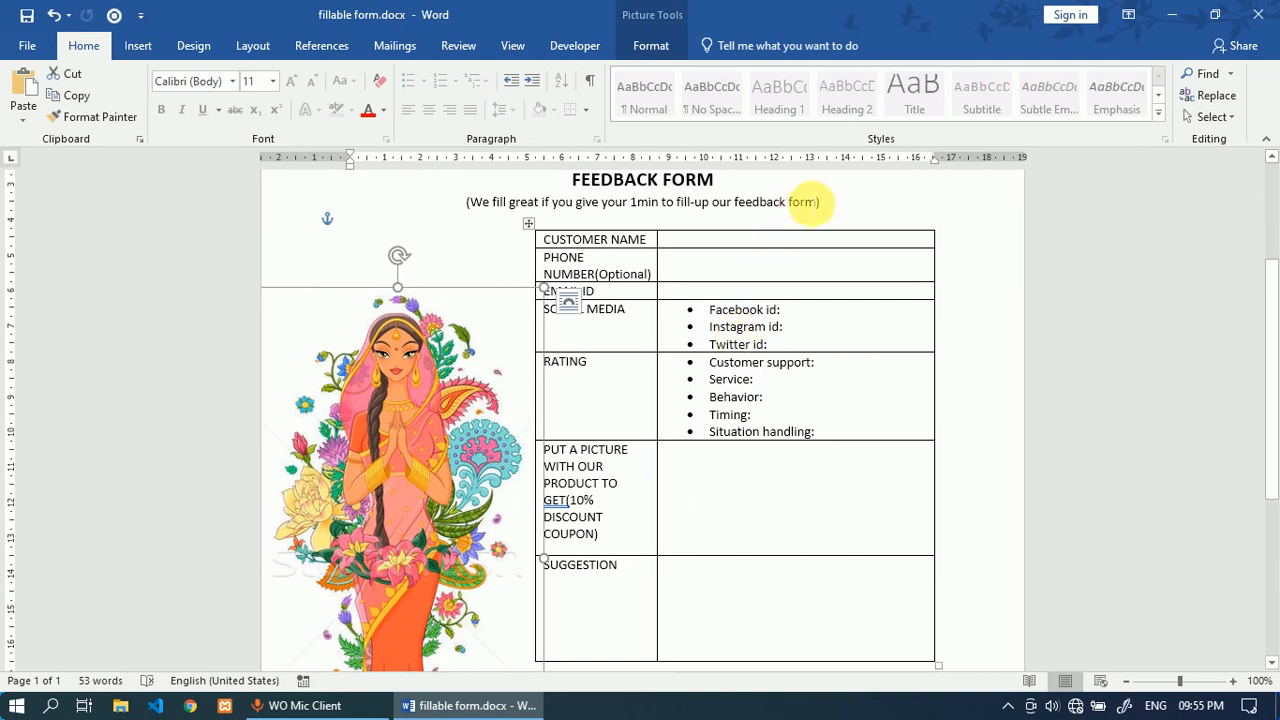
left_click(810, 202)
key("Return")
key("Return")
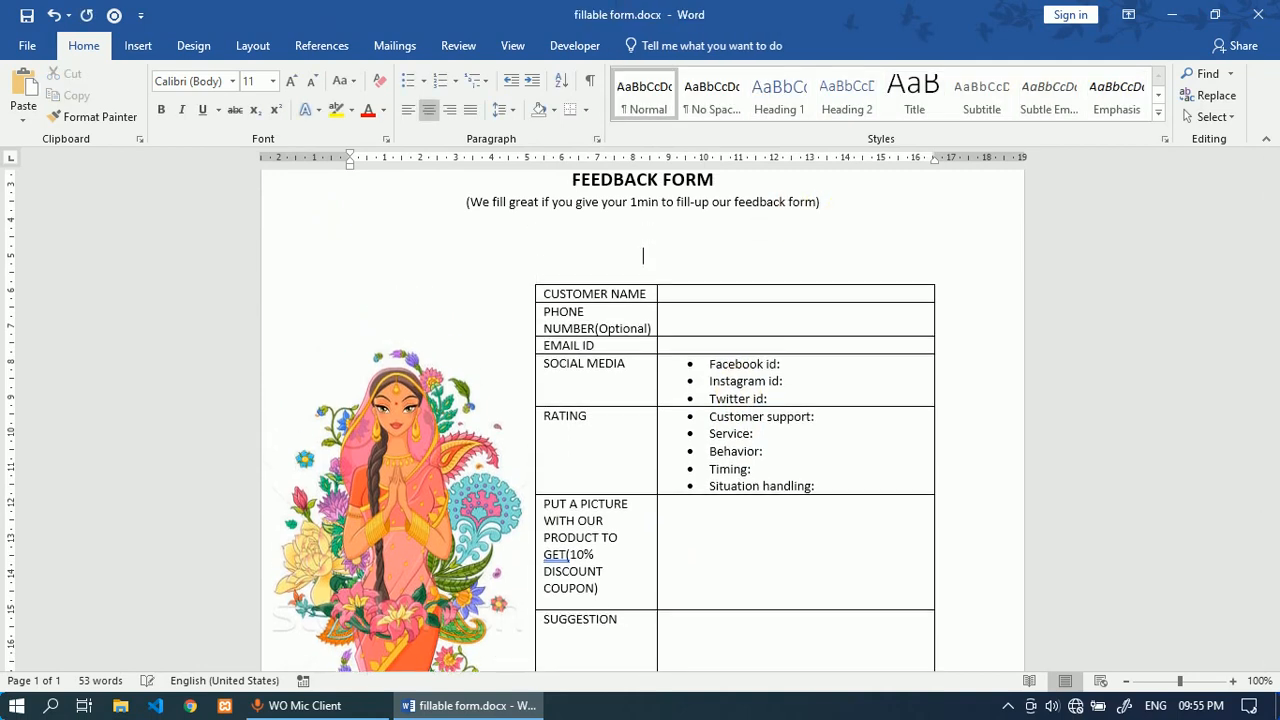
key("Return")
key("Return")
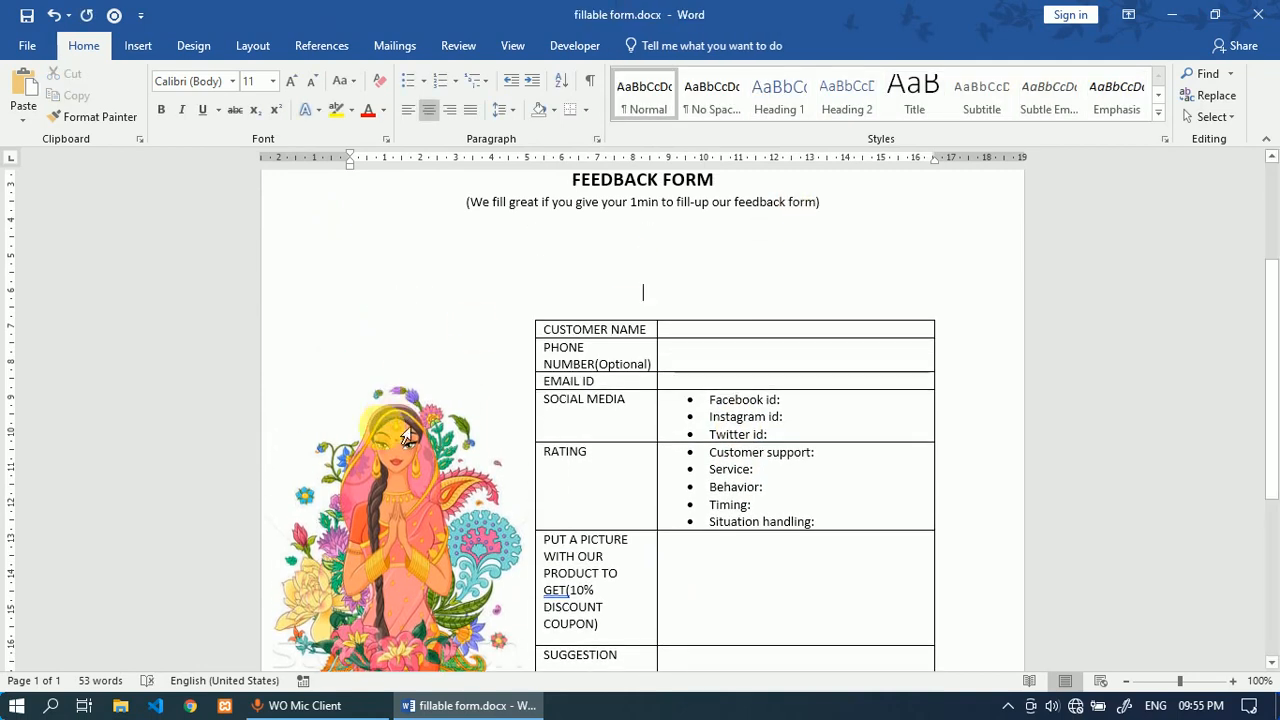
Nudge the illustration up level with the CUSTOMER NAME row, then deselect it in the Phone Number cell
left_click(395, 474)
left_click(347, 525)
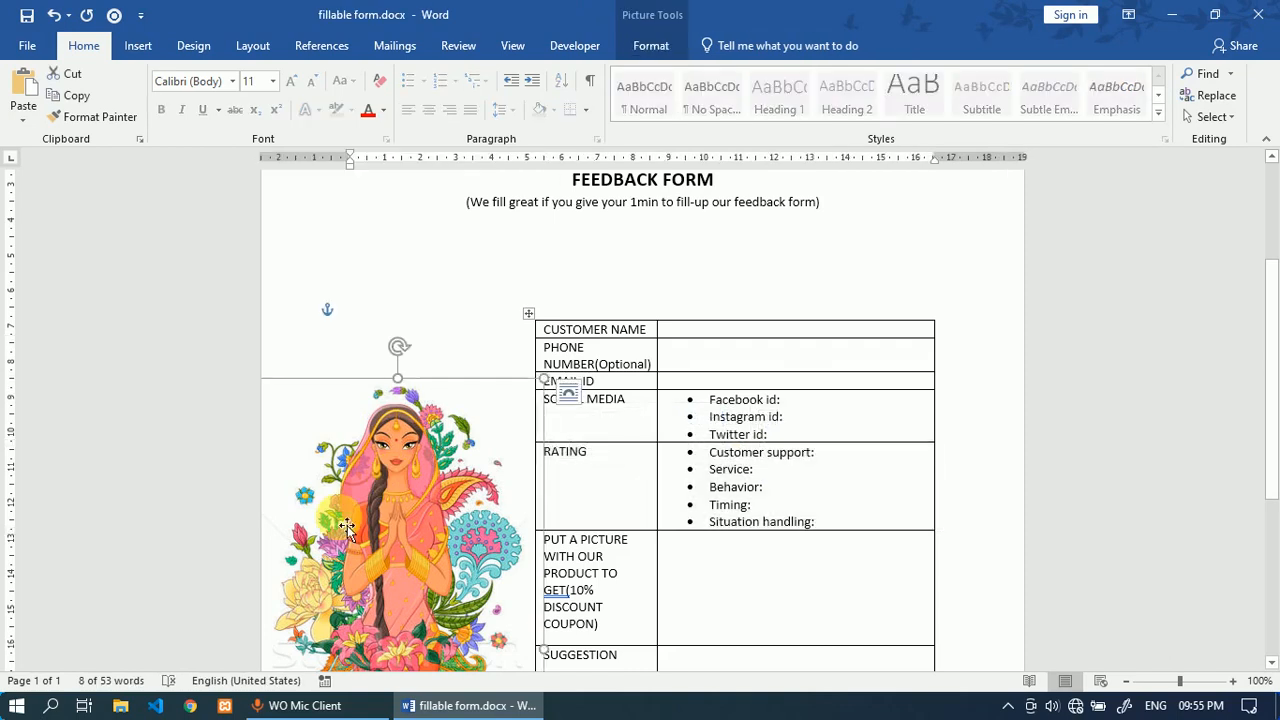
left_click_drag(347, 525, 339, 452)
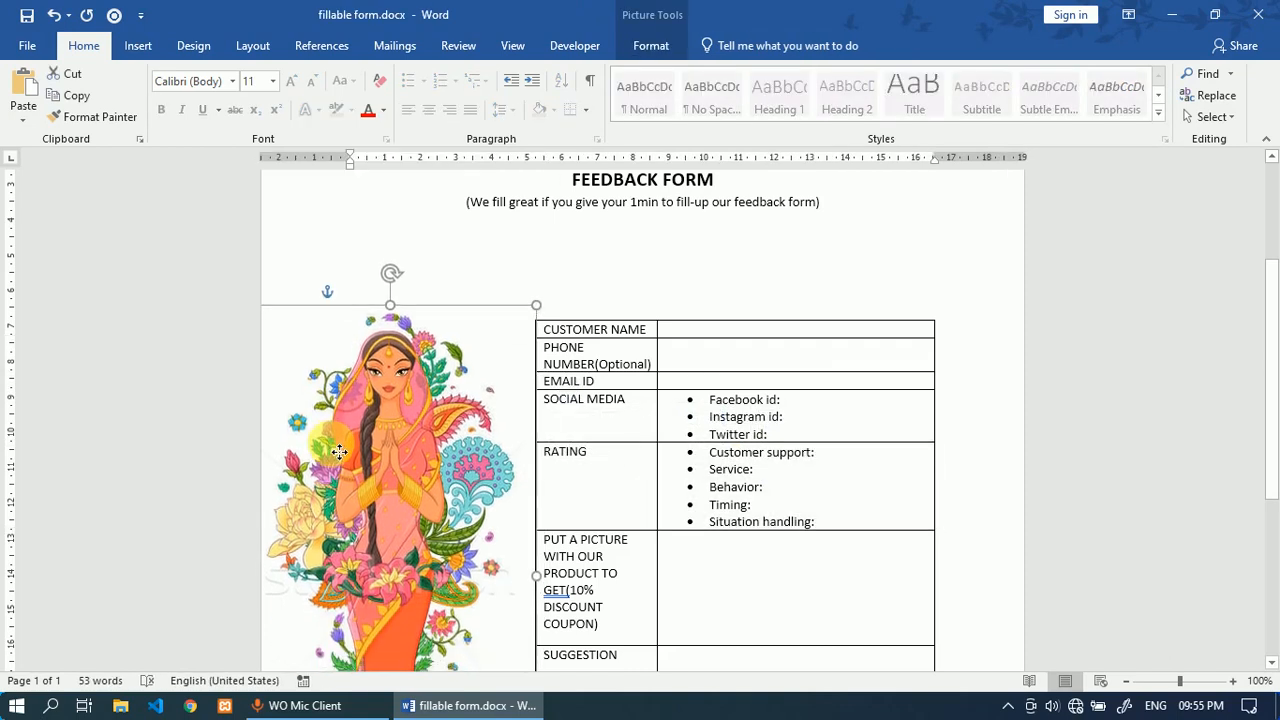
scroll(680, 463, "down", 5)
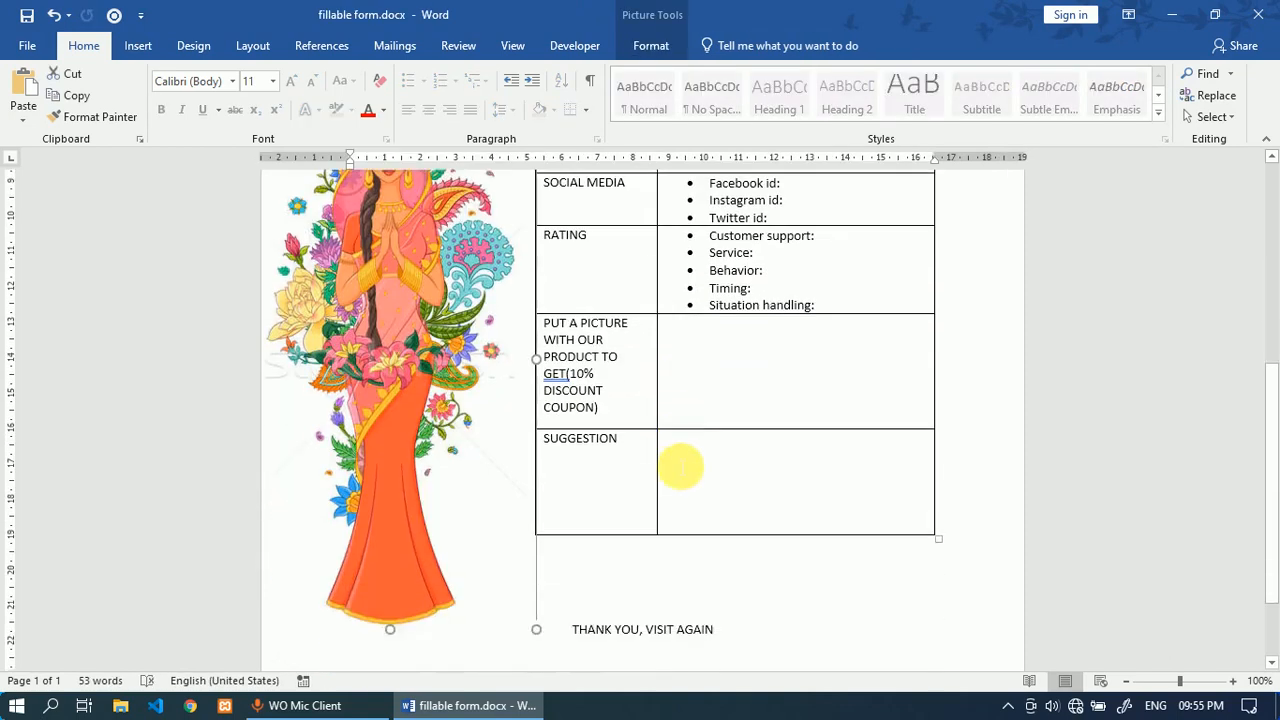
scroll(680, 465, "up", 2)
scroll(680, 463, "up", 2)
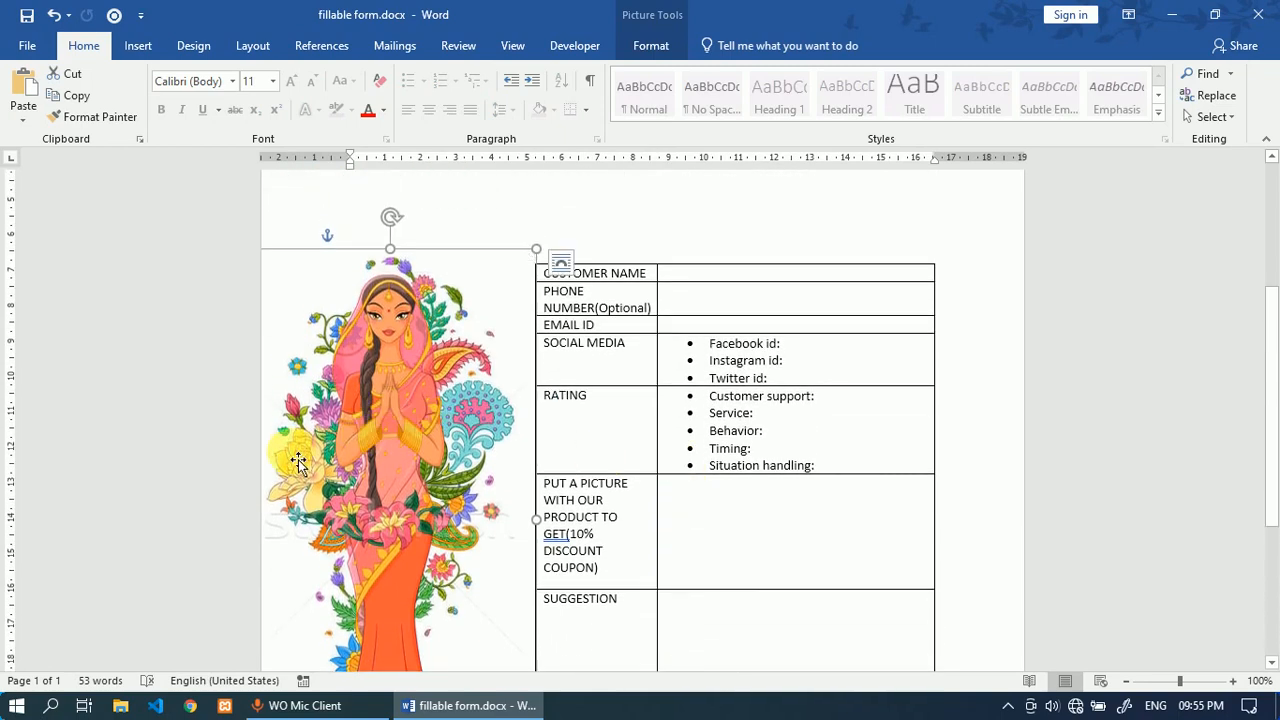
left_click_drag(298, 462, 302, 434)
scroll(678, 490, "down", 2)
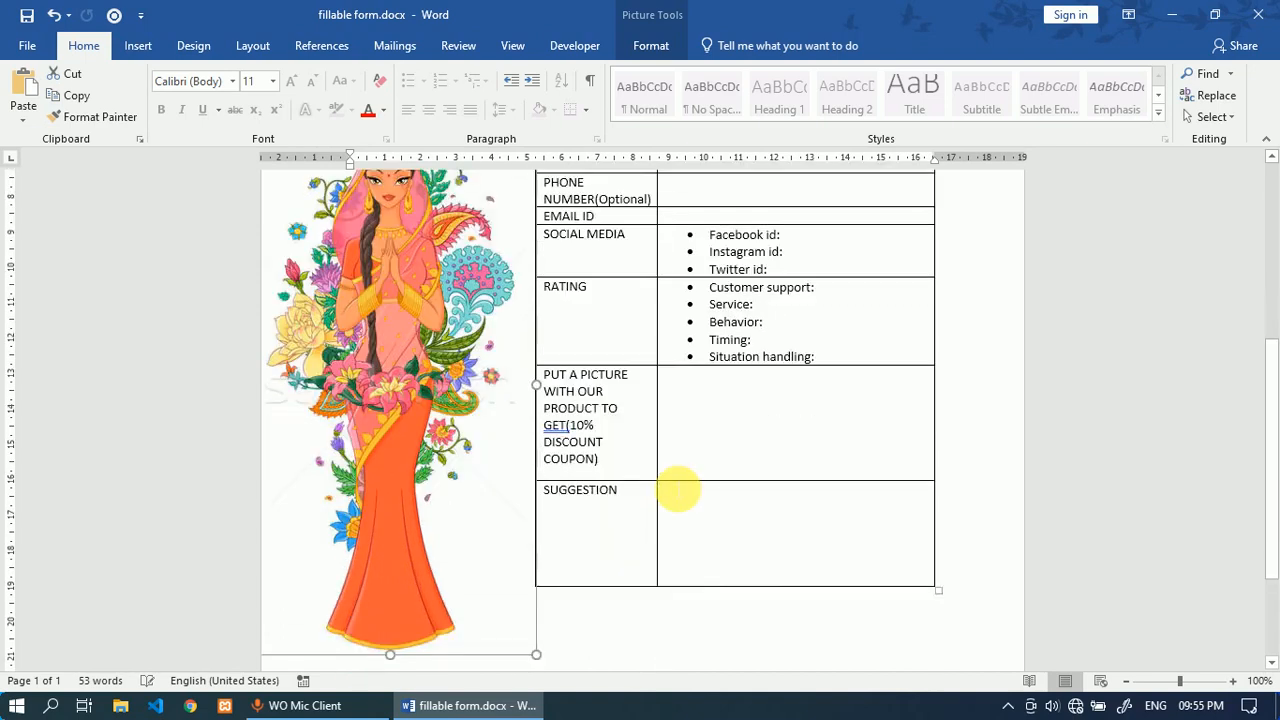
scroll(678, 490, "down", 2)
scroll(678, 488, "up", 4)
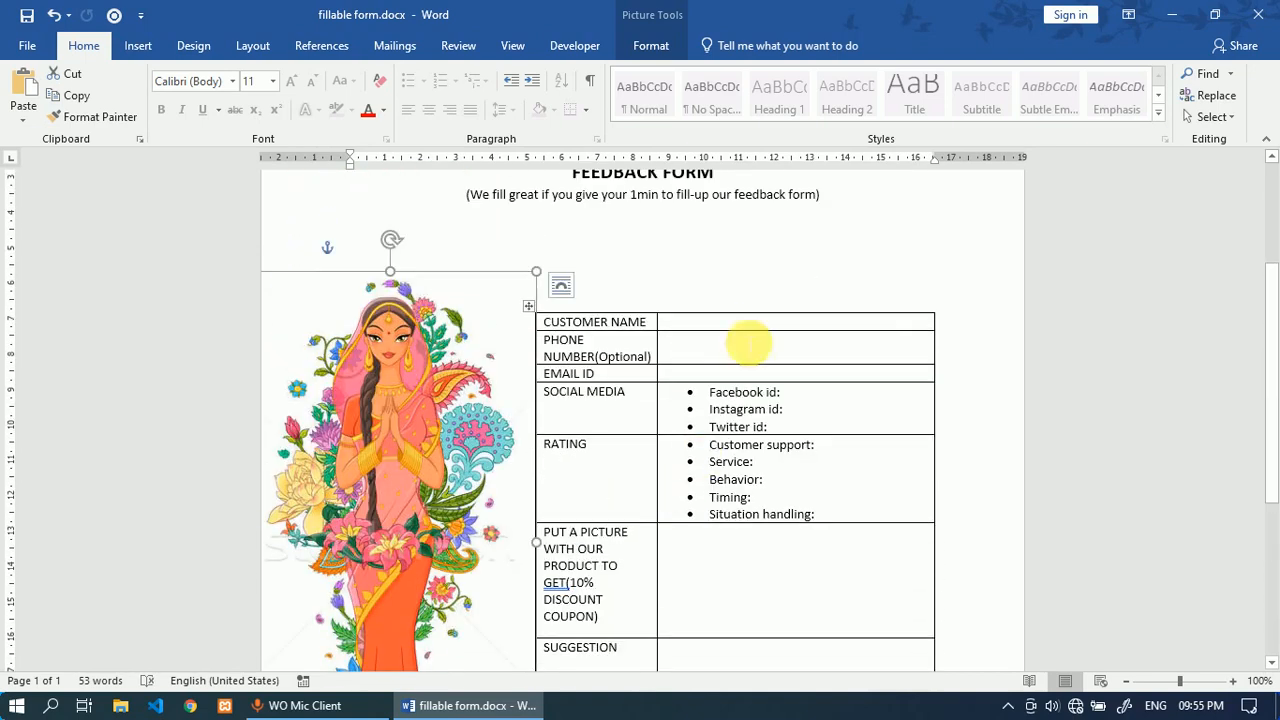
left_click(714, 343)
scroll(714, 350, "up", 4)
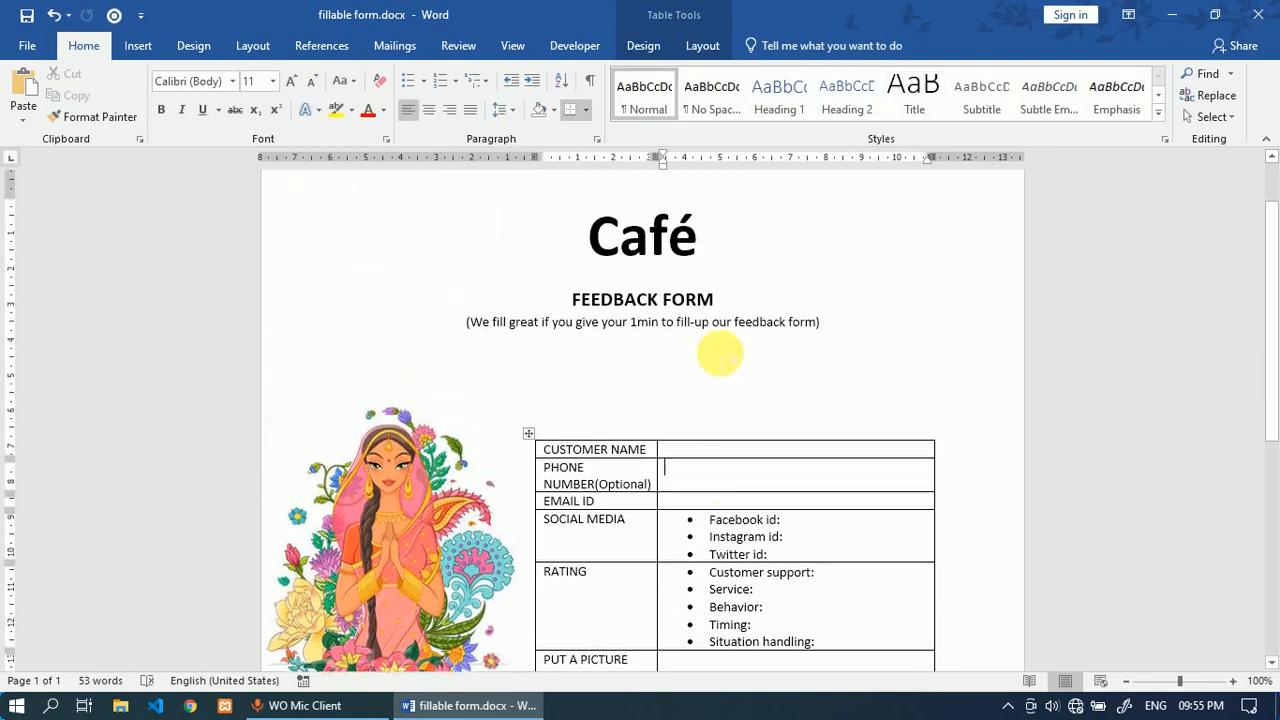
scroll(727, 360, "down", 10)
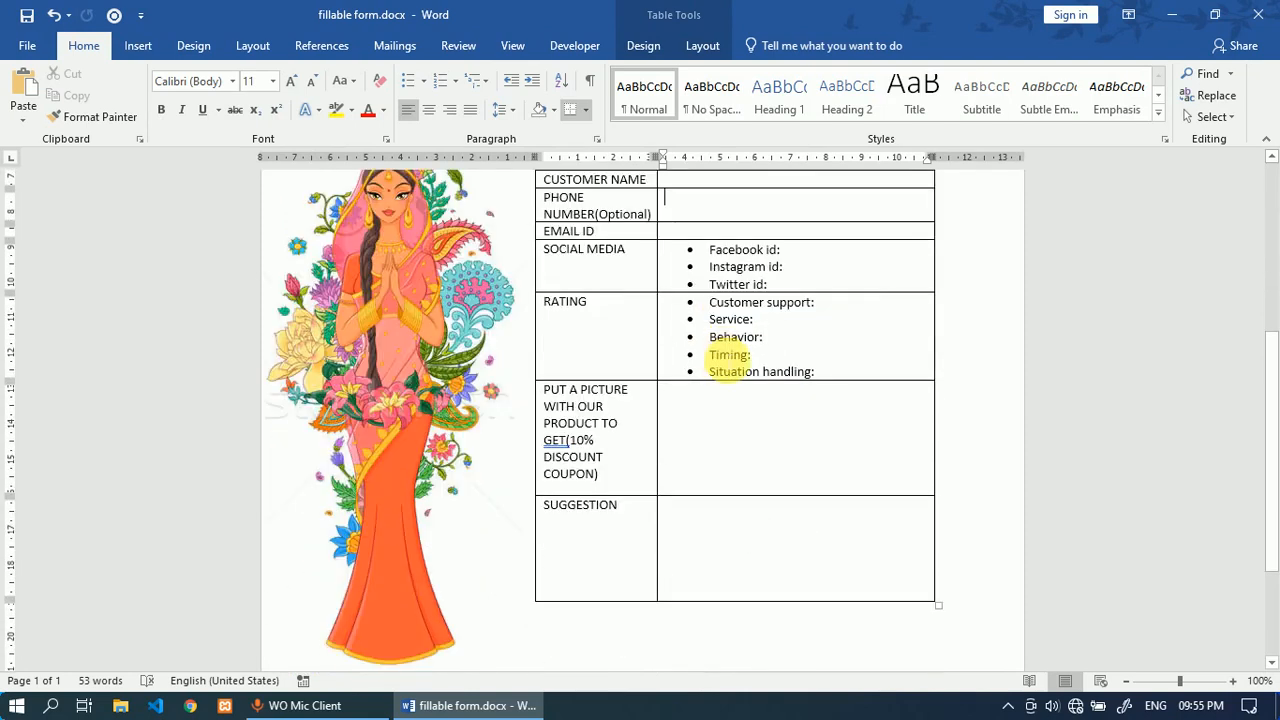
scroll(727, 360, "up", 2)
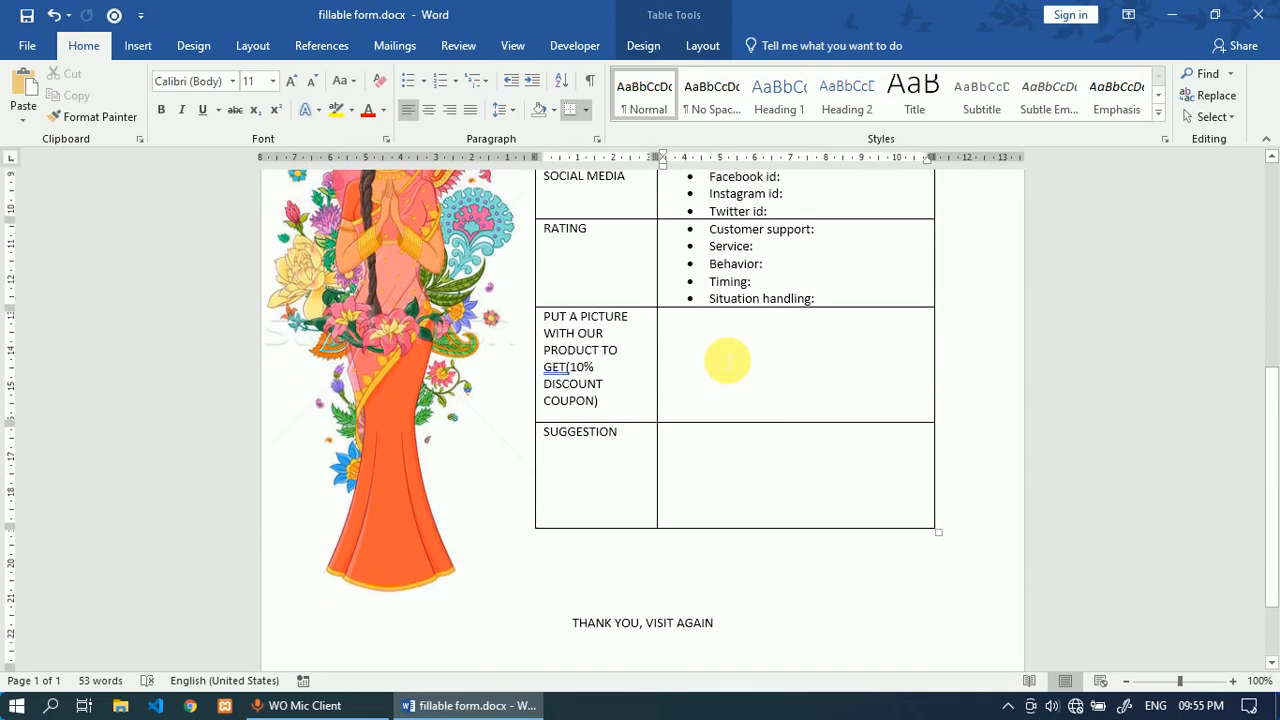
scroll(727, 360, "up", 8)
scroll(727, 360, "down", 1)
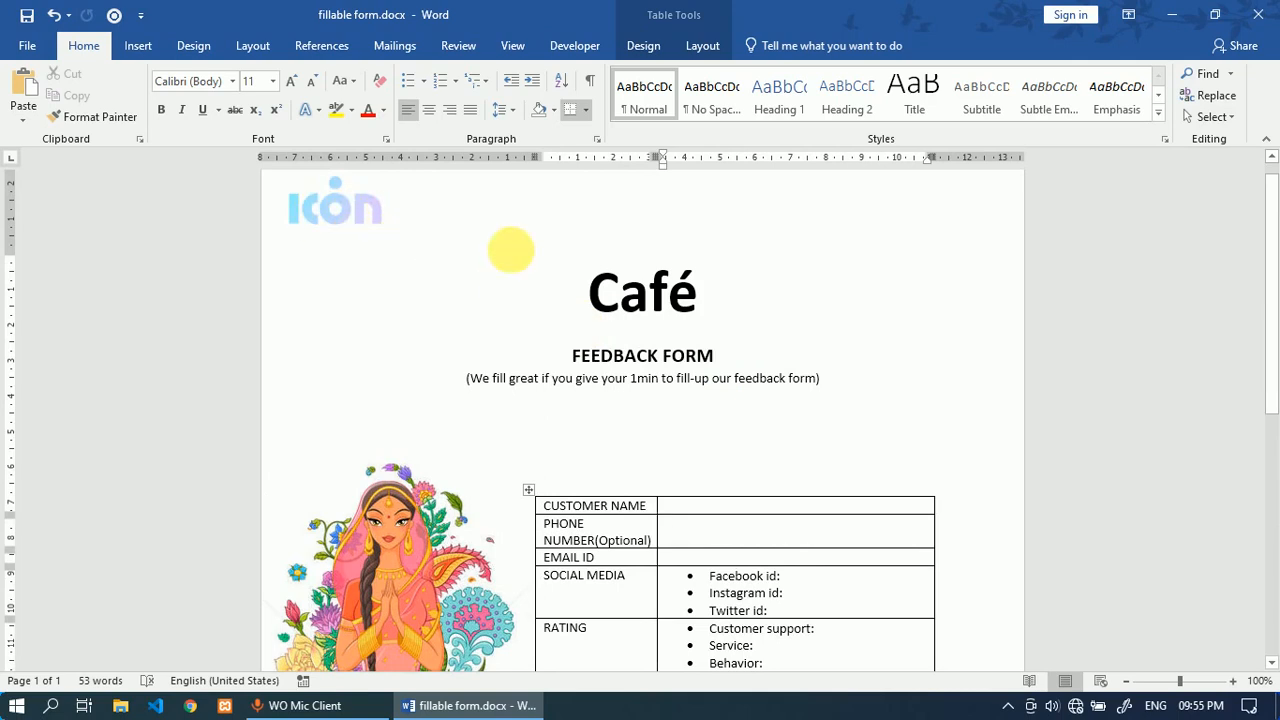
scroll(574, 427, "down", 3)
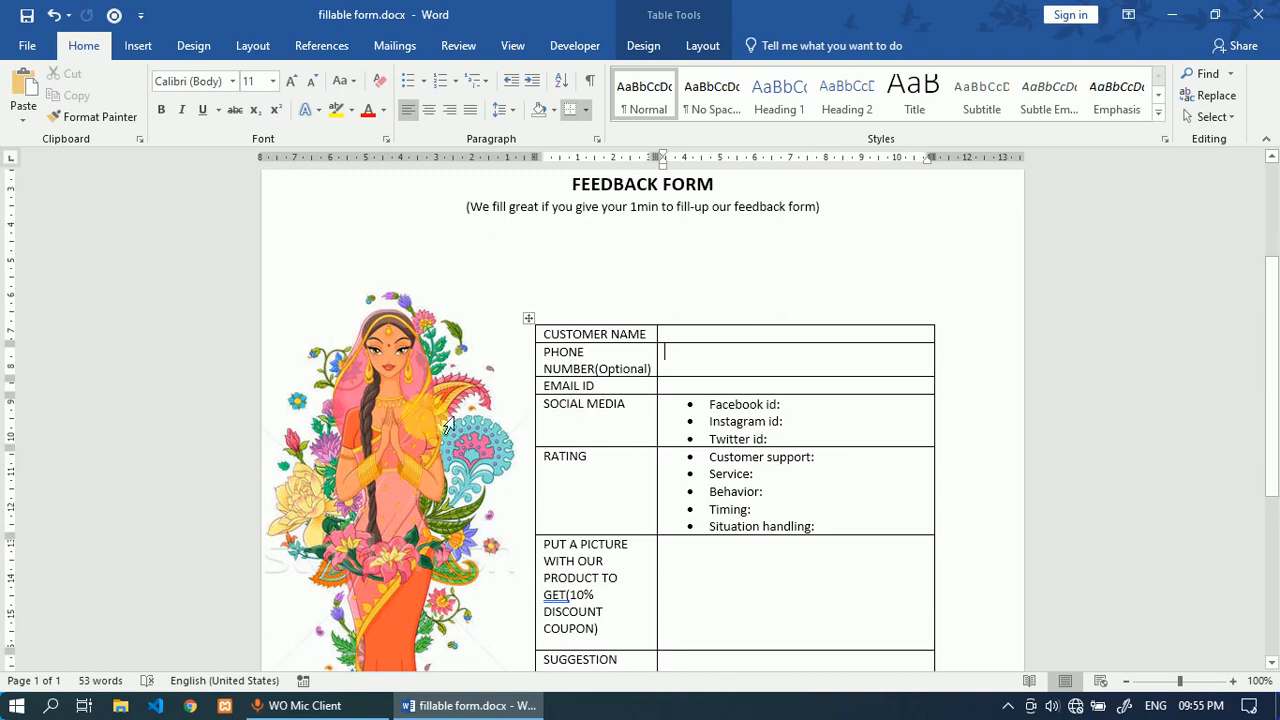
scroll(435, 472, "down", 3)
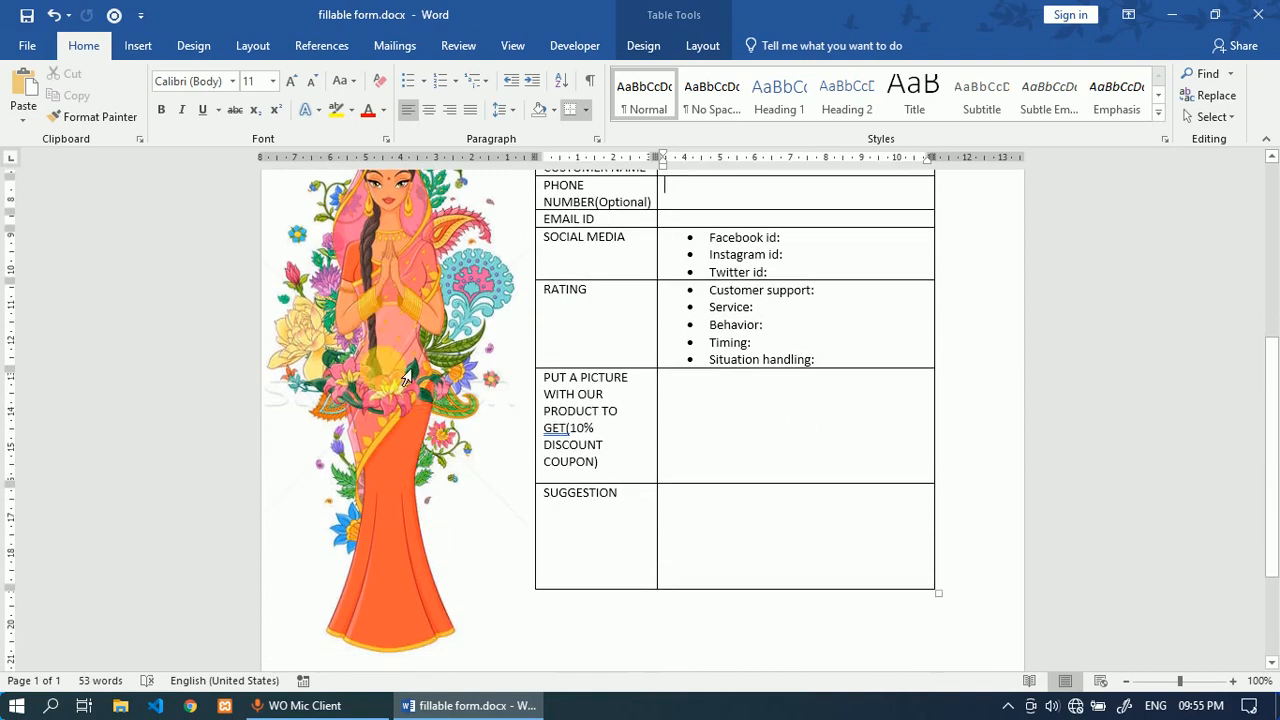
scroll(436, 476, "up", 1)
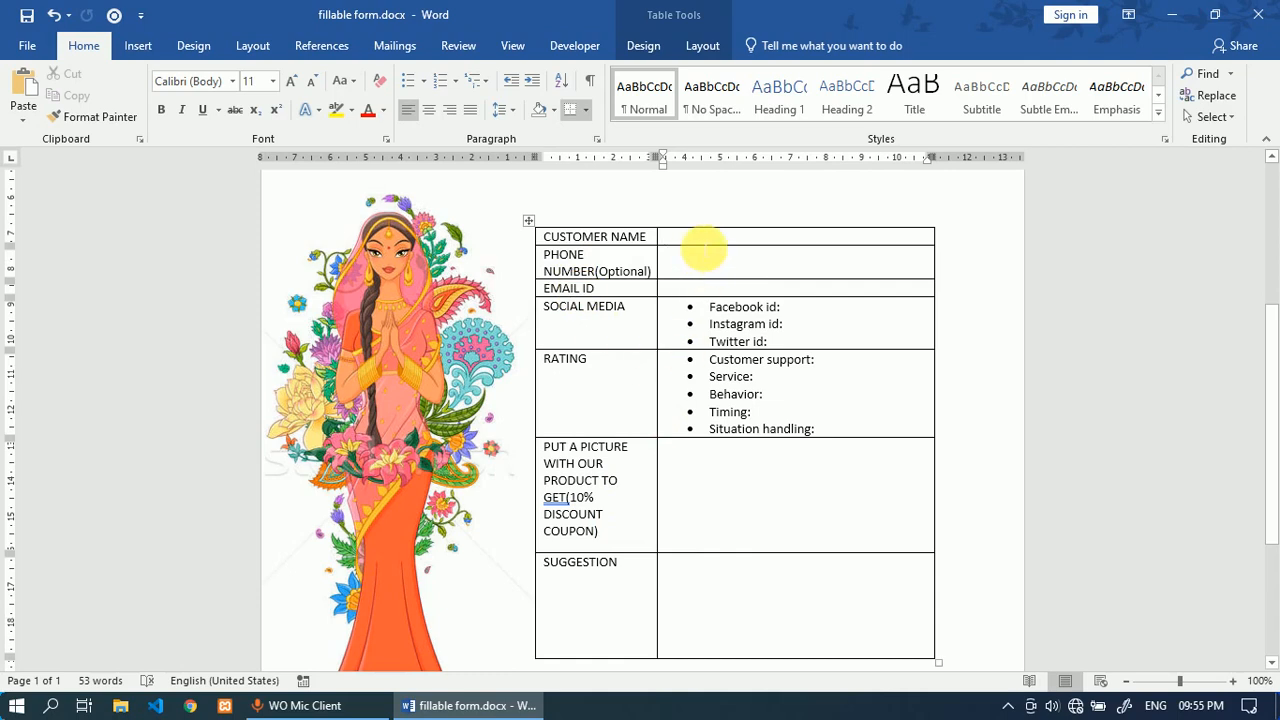
Insert plain-text content controls in the Customer Name and Phone Number cells
left_click(574, 46)
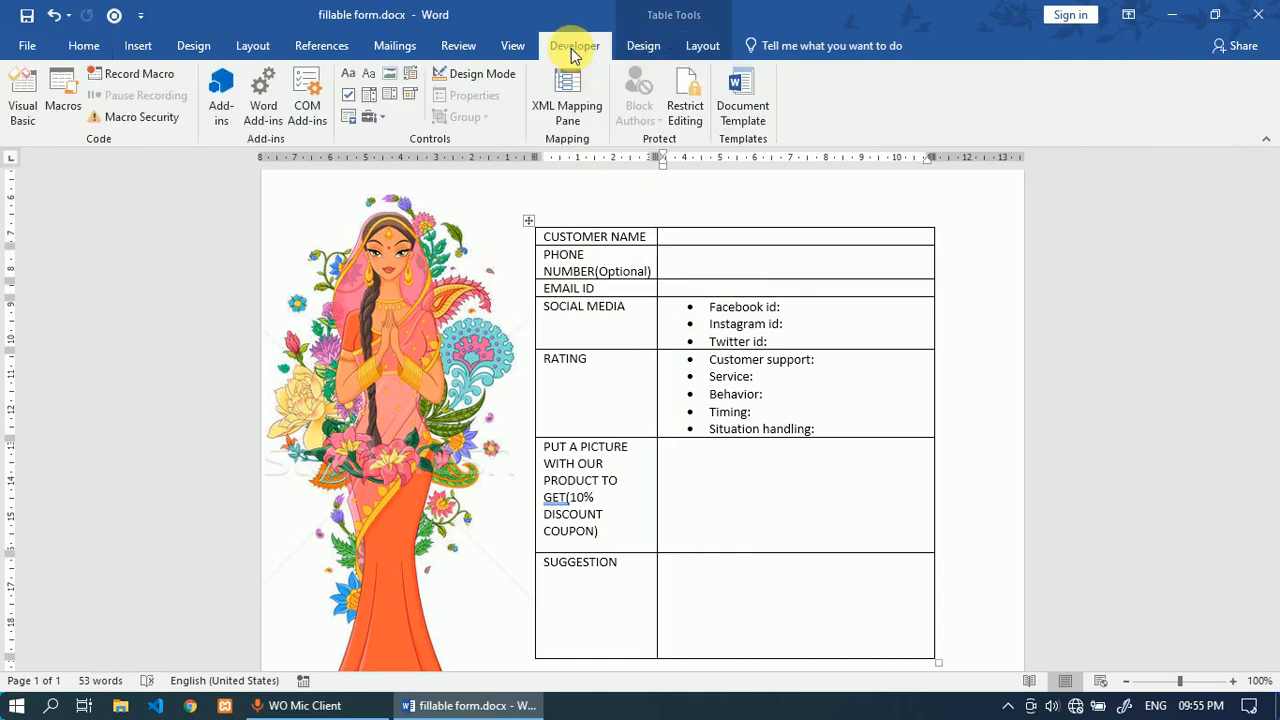
left_click(370, 78)
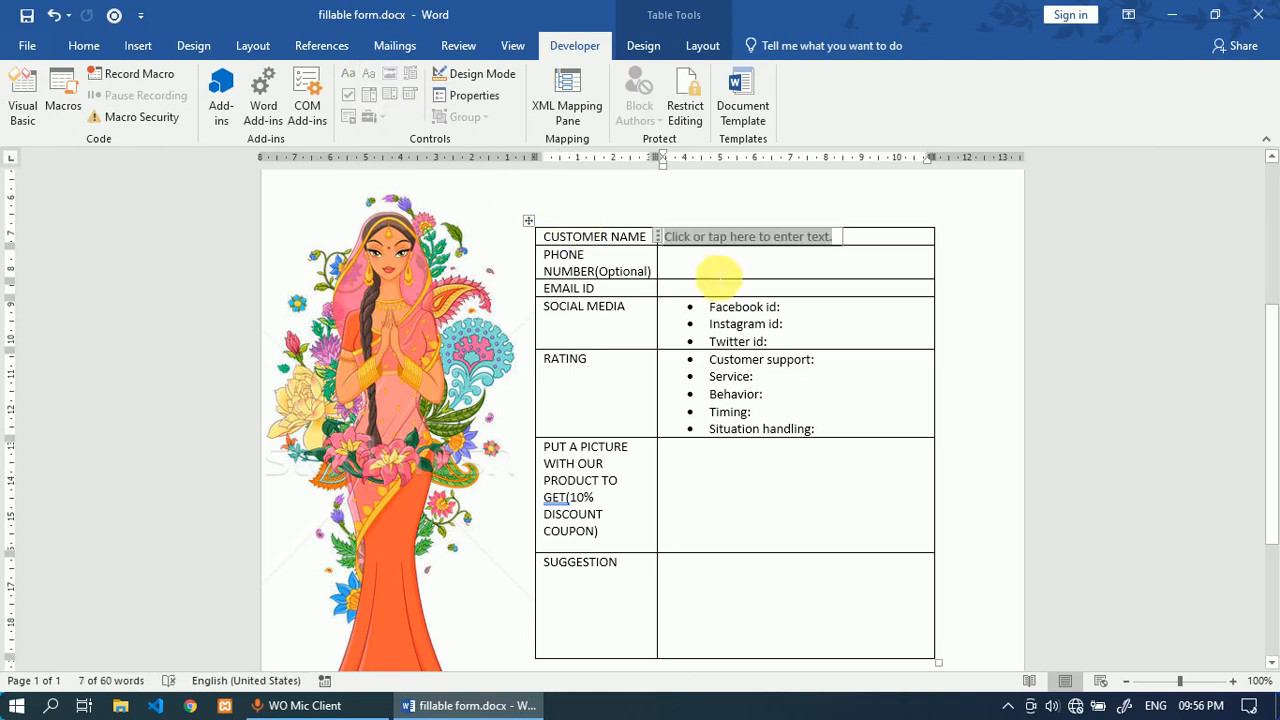
left_click(699, 262)
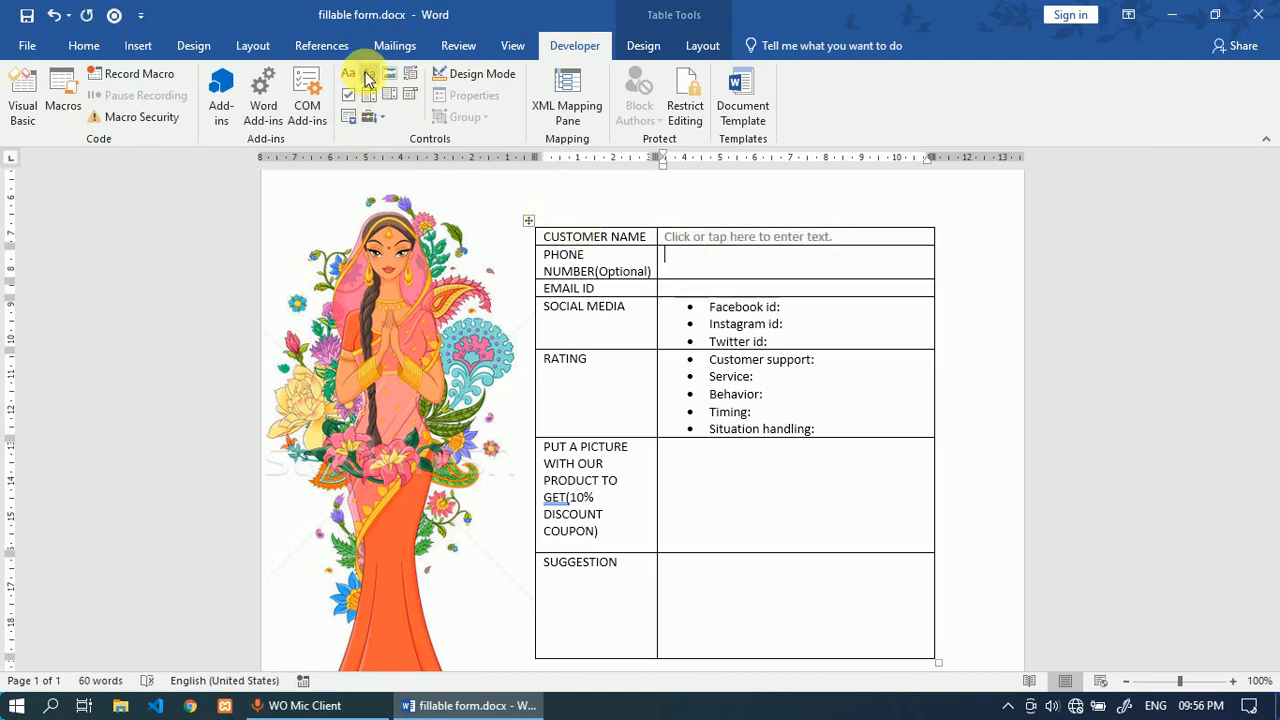
left_click(368, 78)
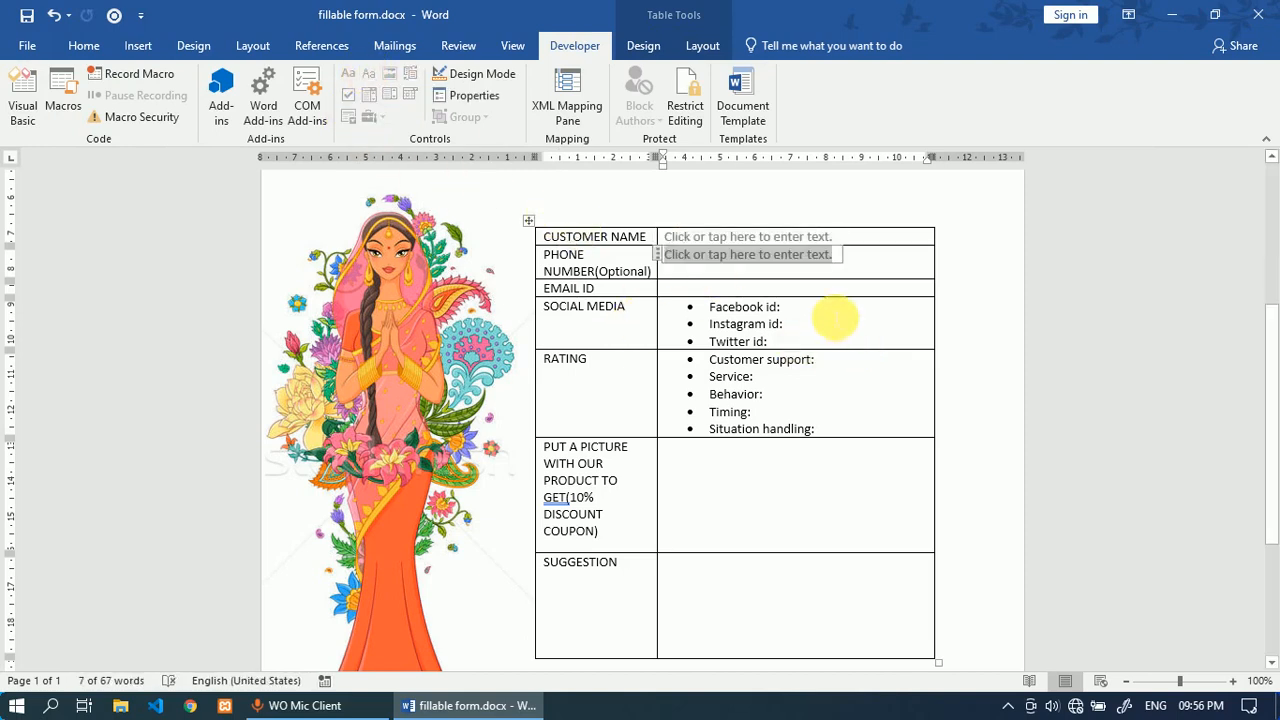
Add plain-text content controls after the Facebook, Instagram and Twitter ids
left_click(835, 318)
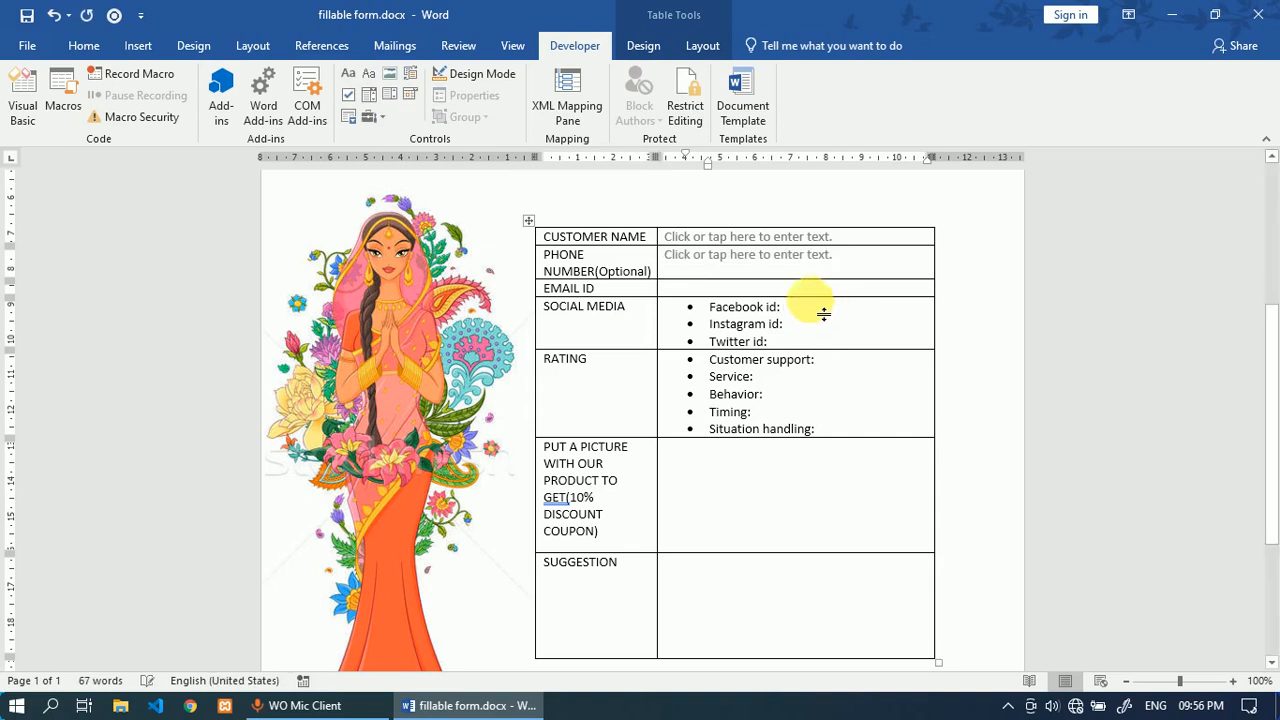
left_click(368, 80)
left_click(820, 345)
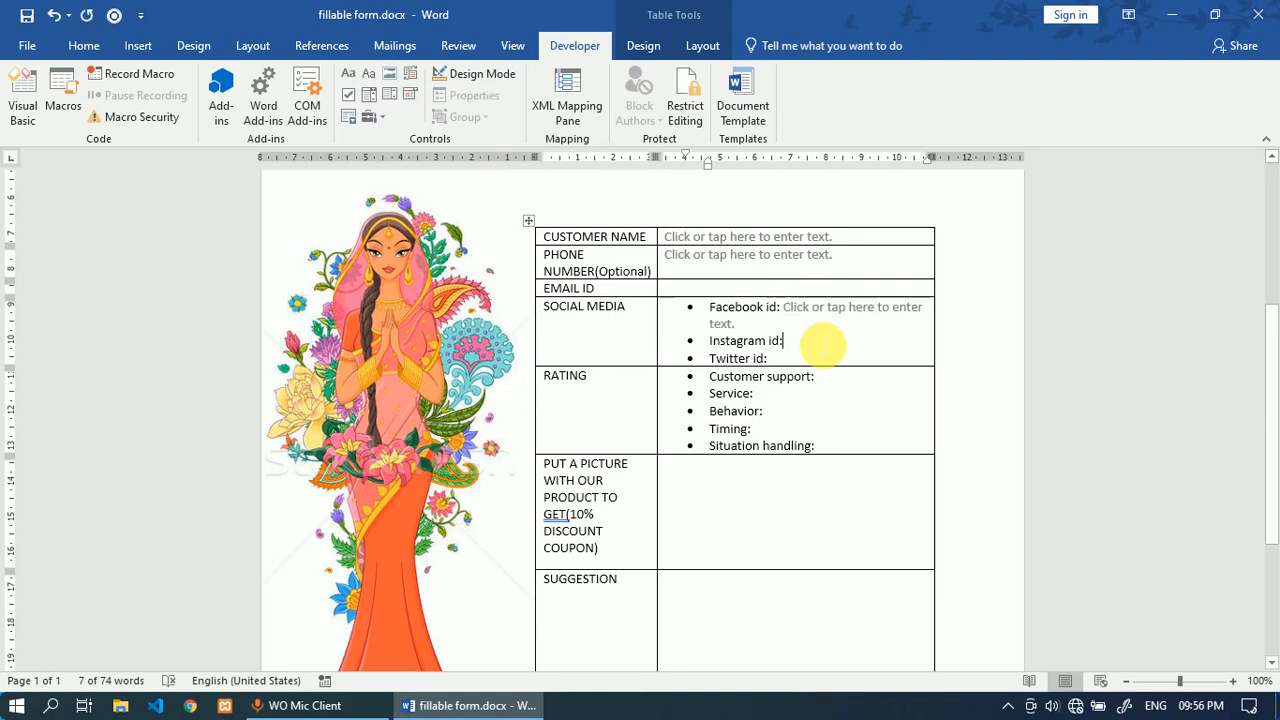
left_click(370, 80)
left_click(805, 378)
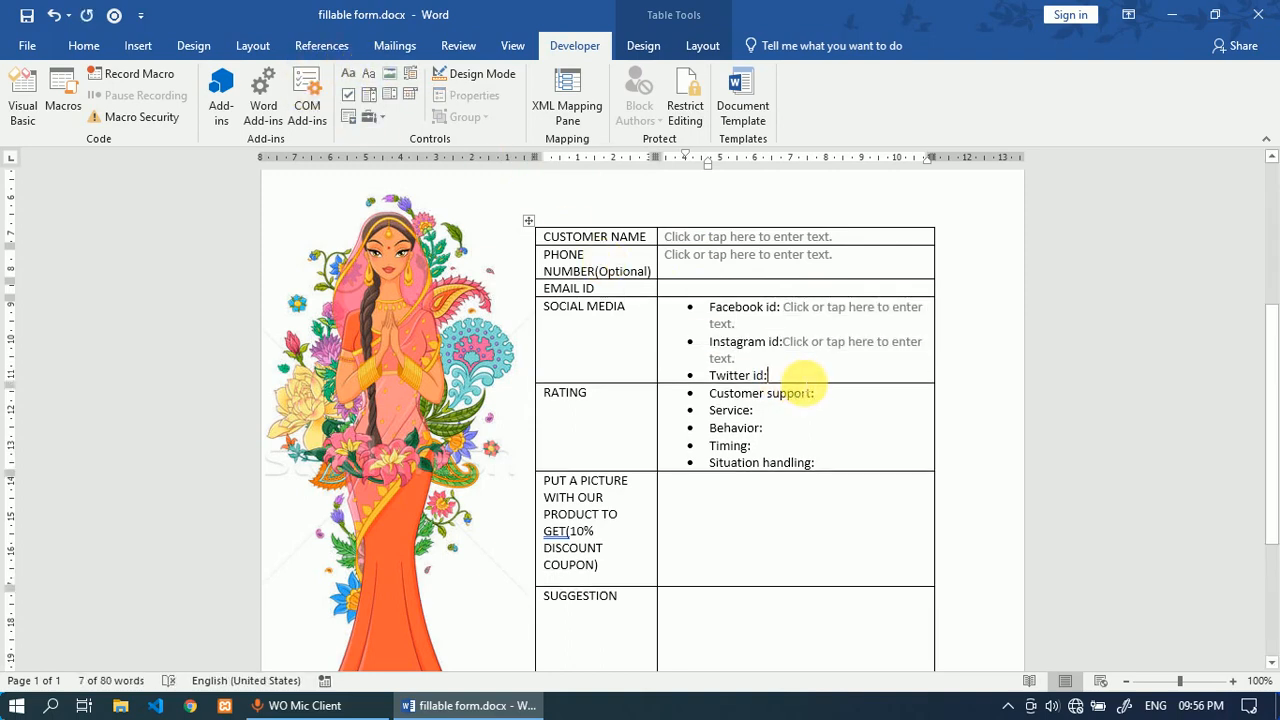
left_click(370, 80)
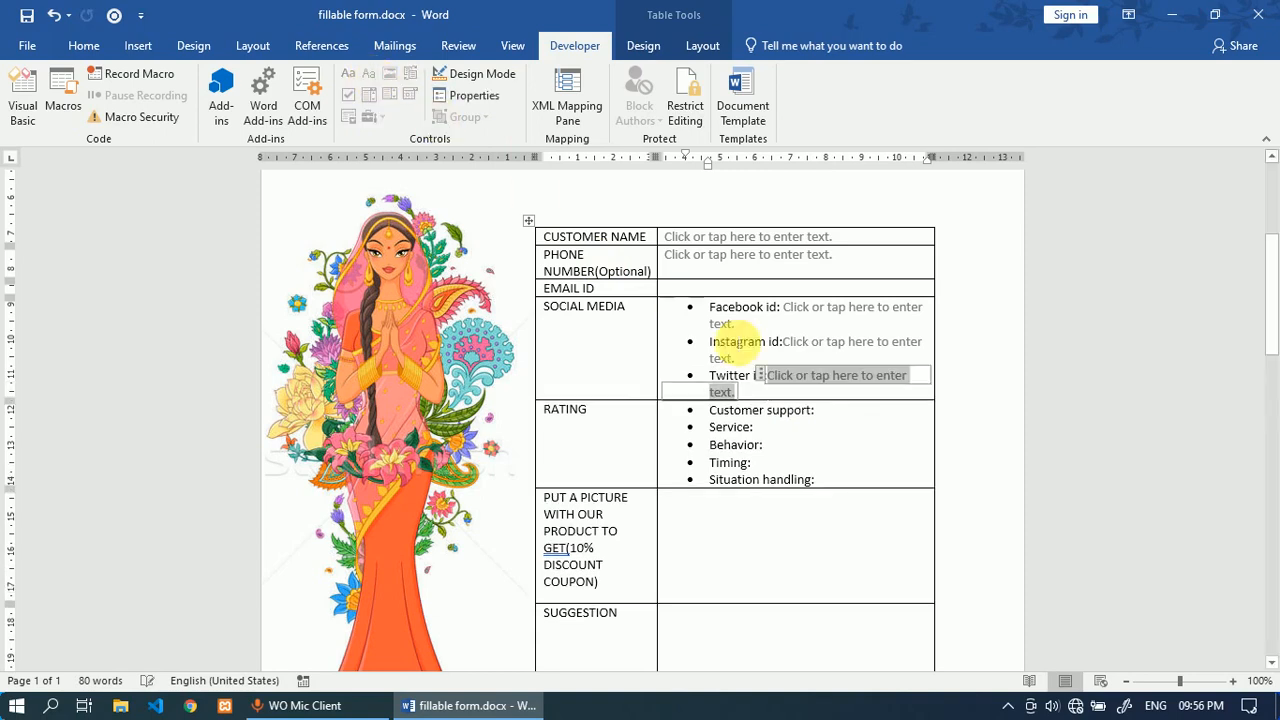
left_click(849, 424)
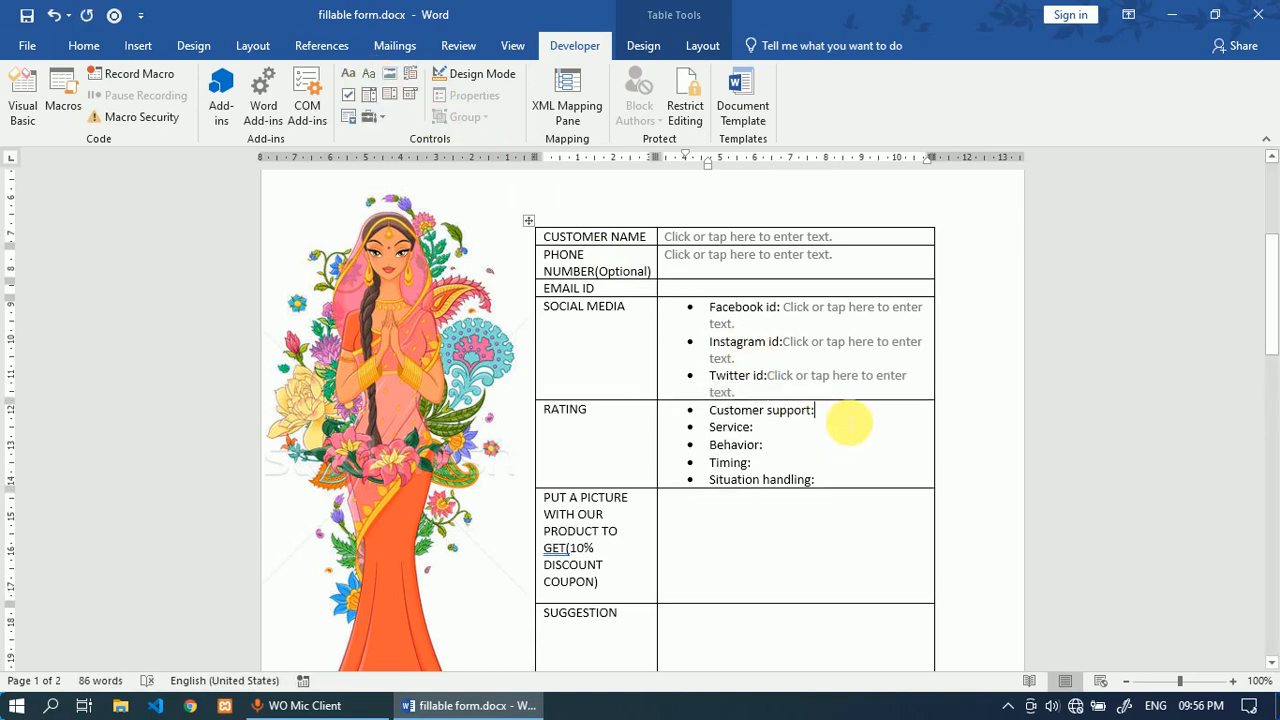
Insert a drop-down after Customer support: and replace its placeholder entry with GOOD
left_click(372, 97)
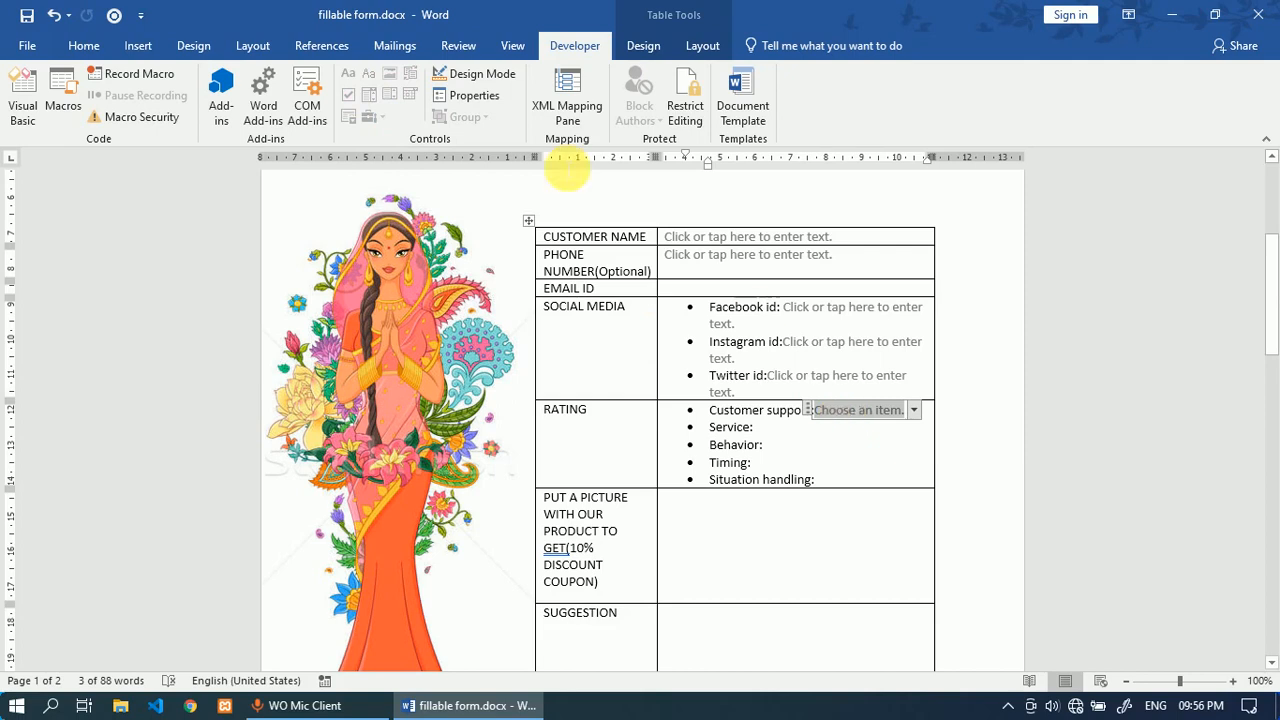
left_click(472, 97)
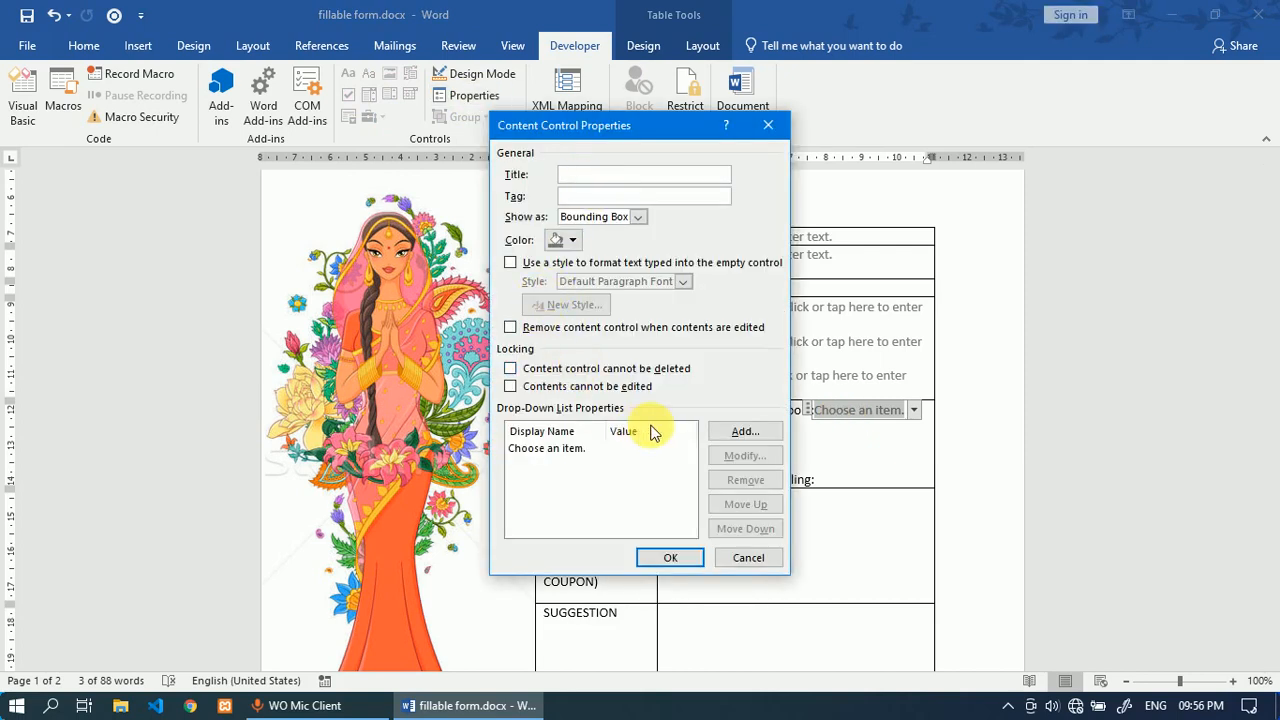
left_click(571, 450)
left_click(750, 484)
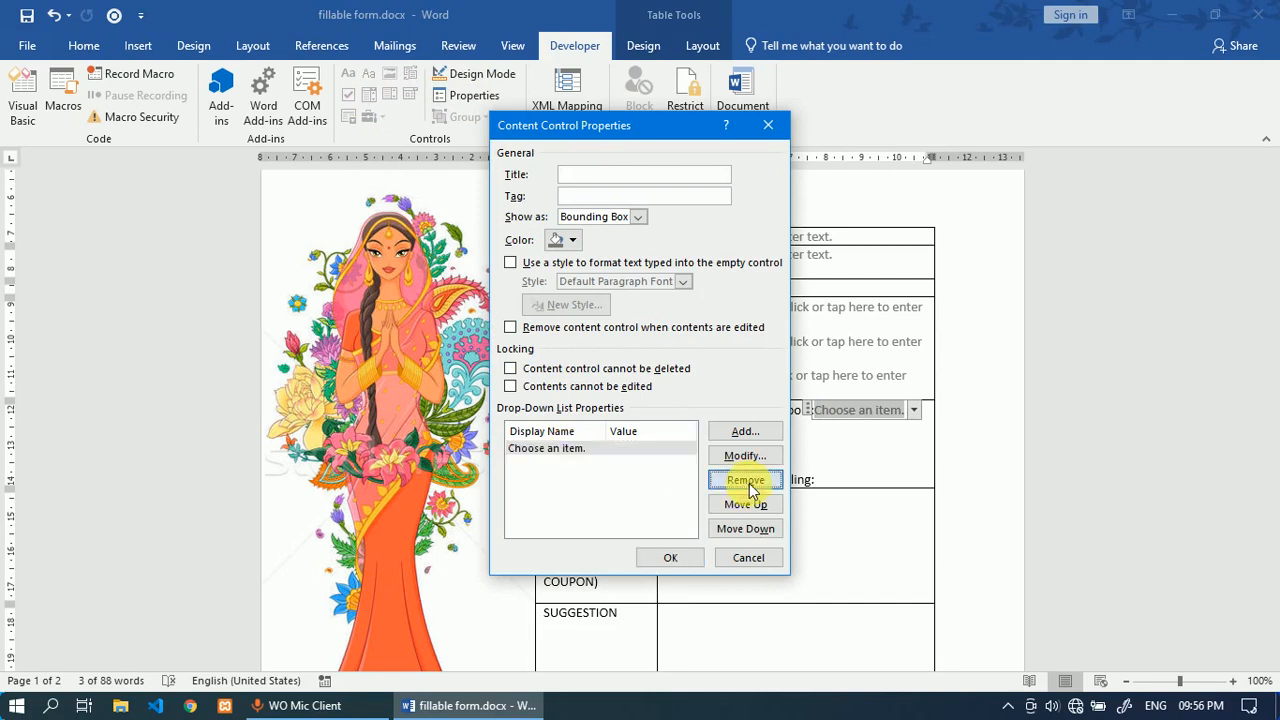
left_click(745, 432)
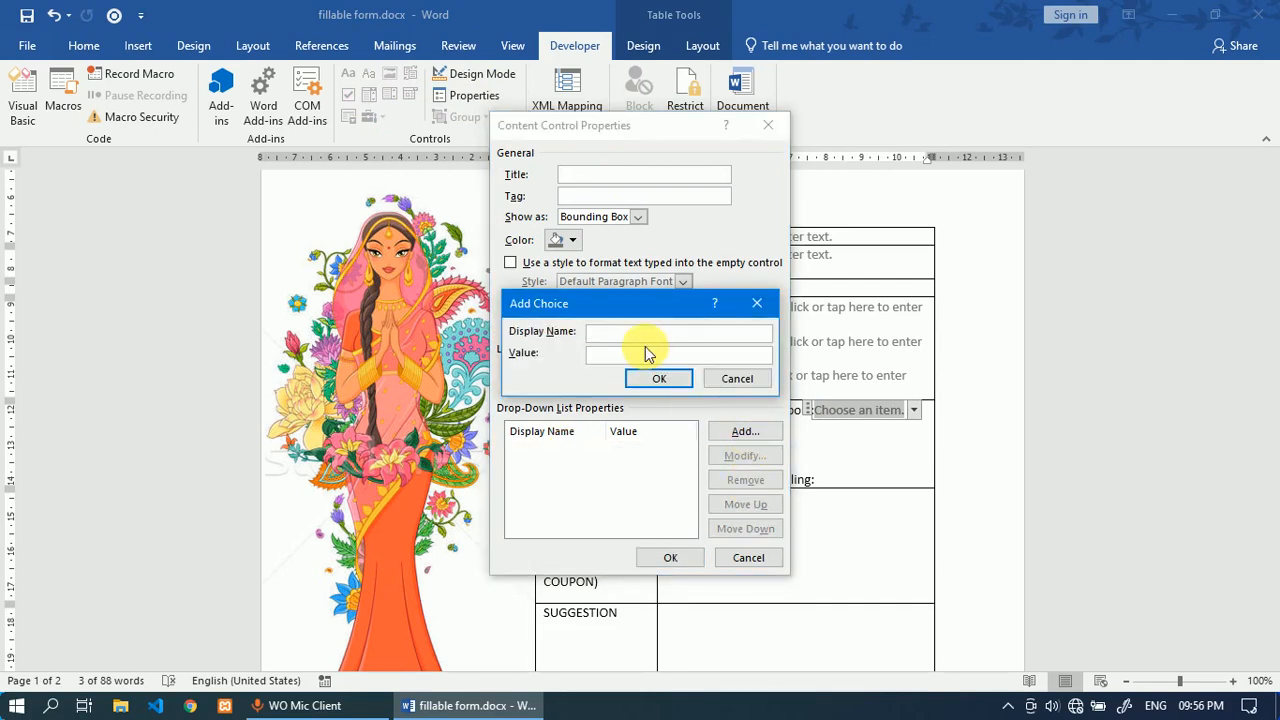
type("GOOD")
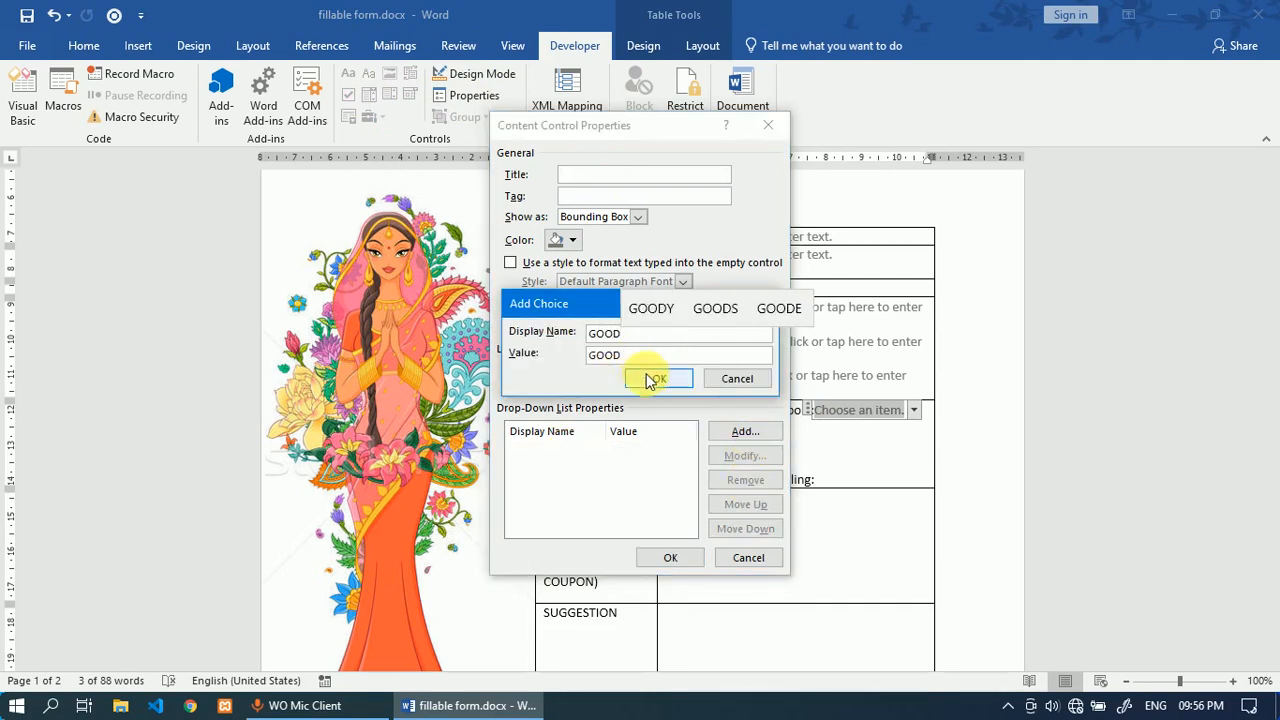
left_click(652, 379)
Add BATTER and BEST as further Customer support choices and apply
left_click(745, 432)
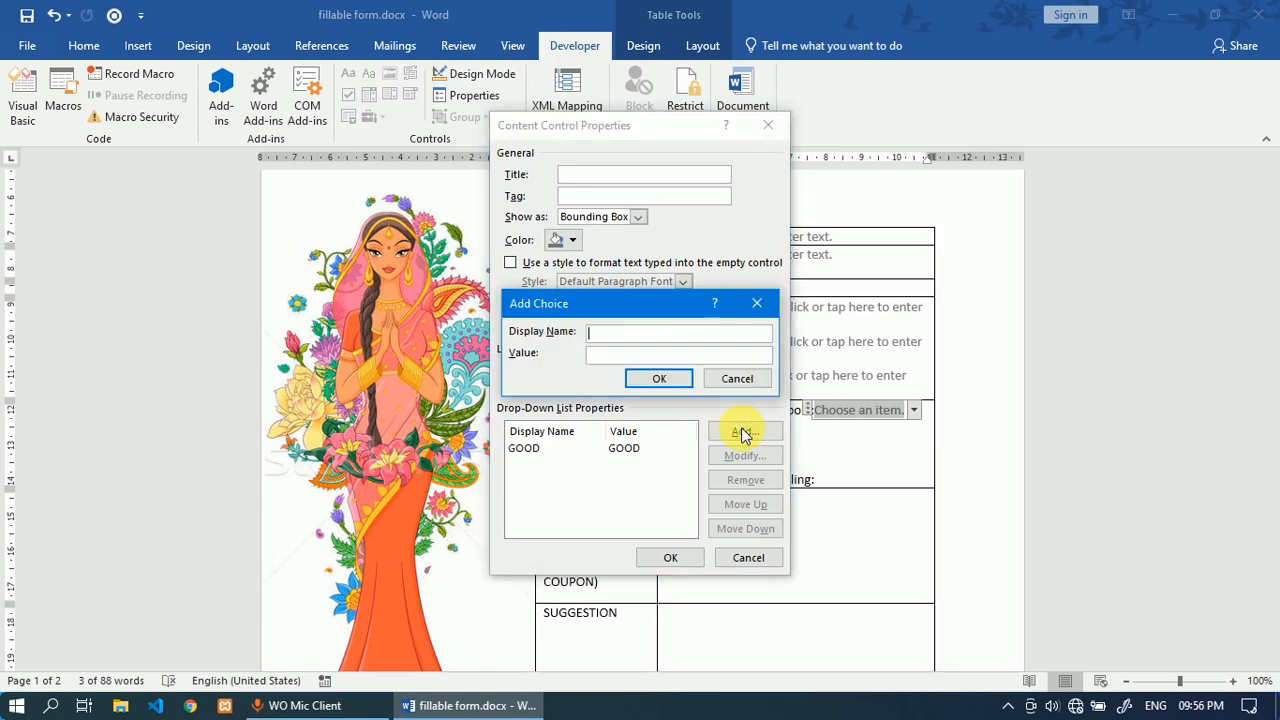
type("BETTE")
type("BETTER")
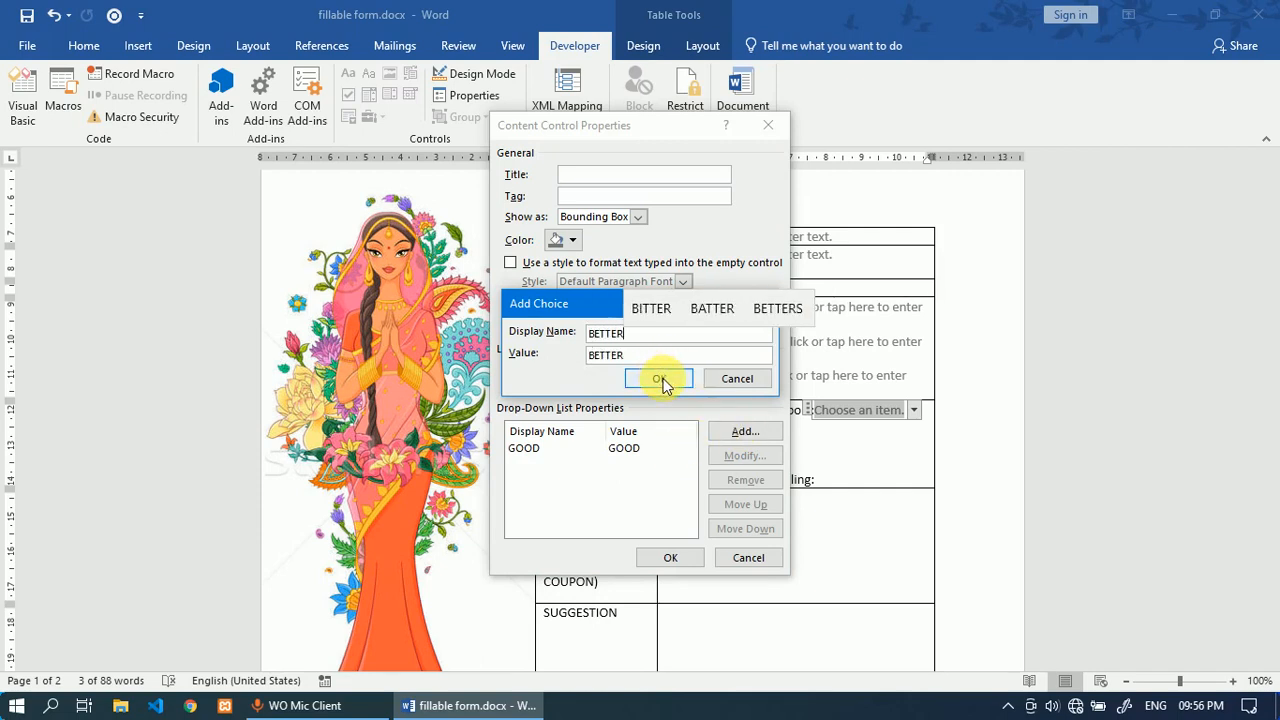
left_click(710, 309)
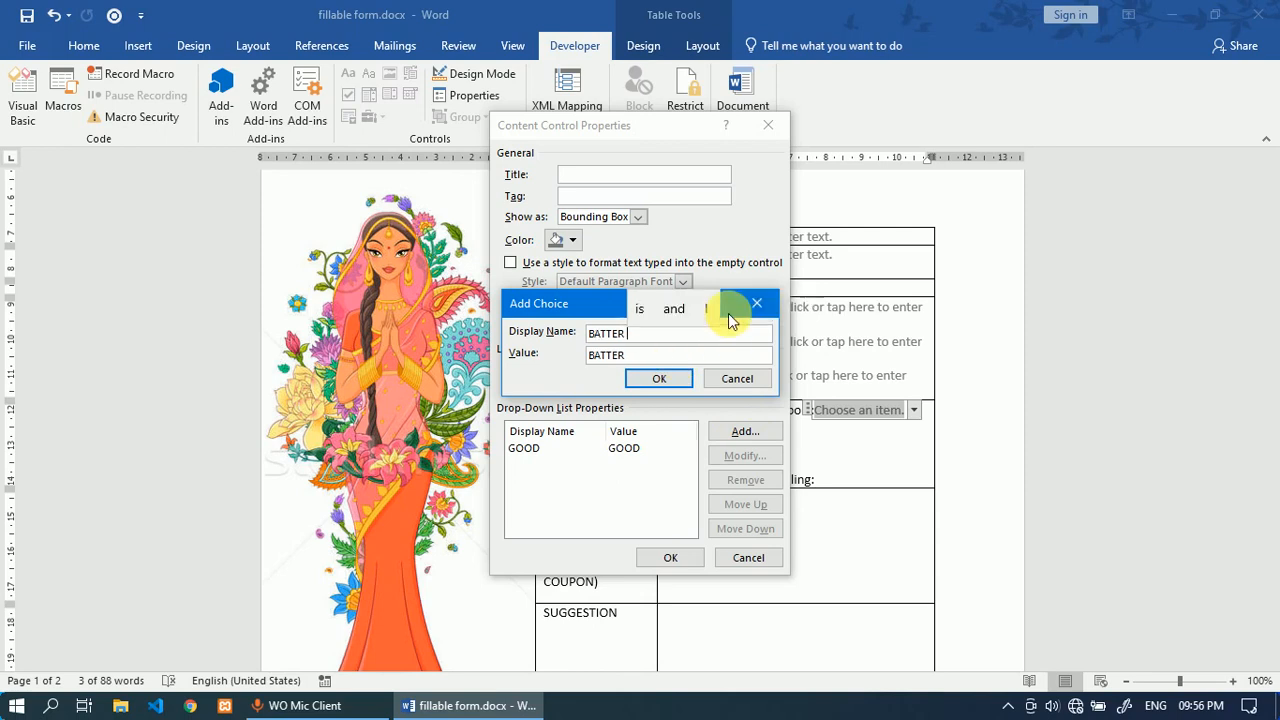
key("BackSpace")
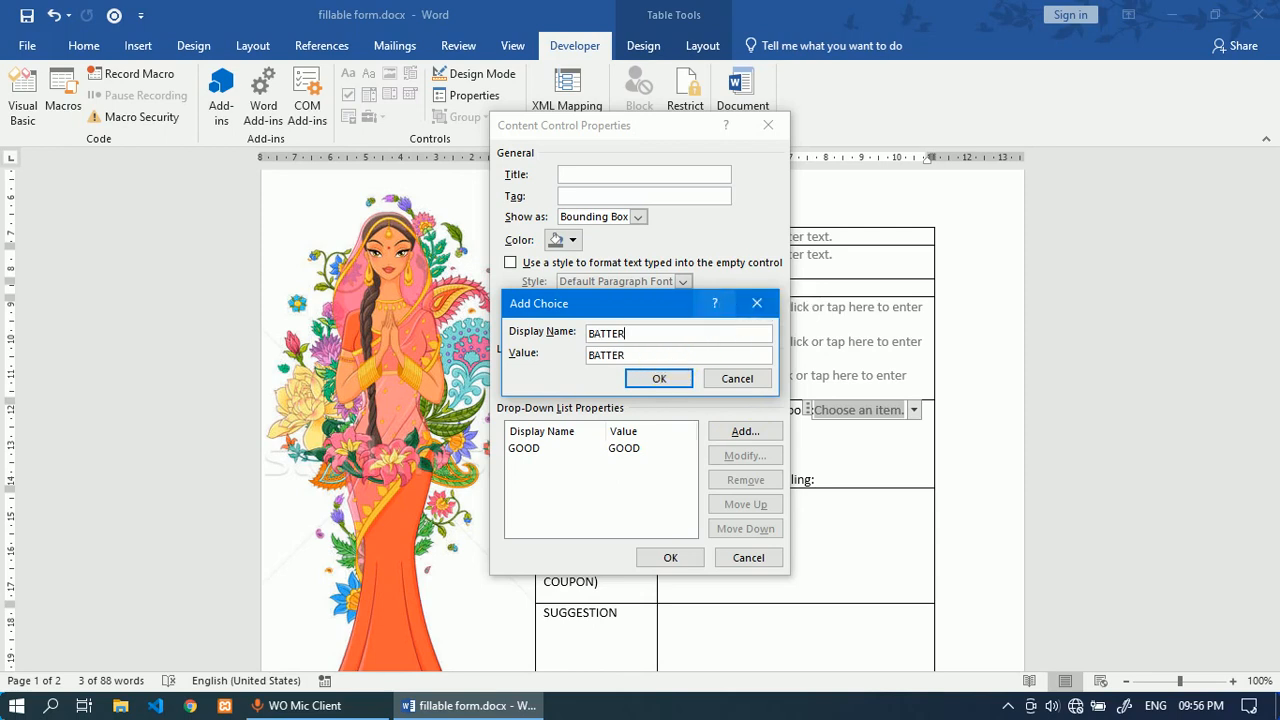
left_click(667, 377)
left_click(745, 432)
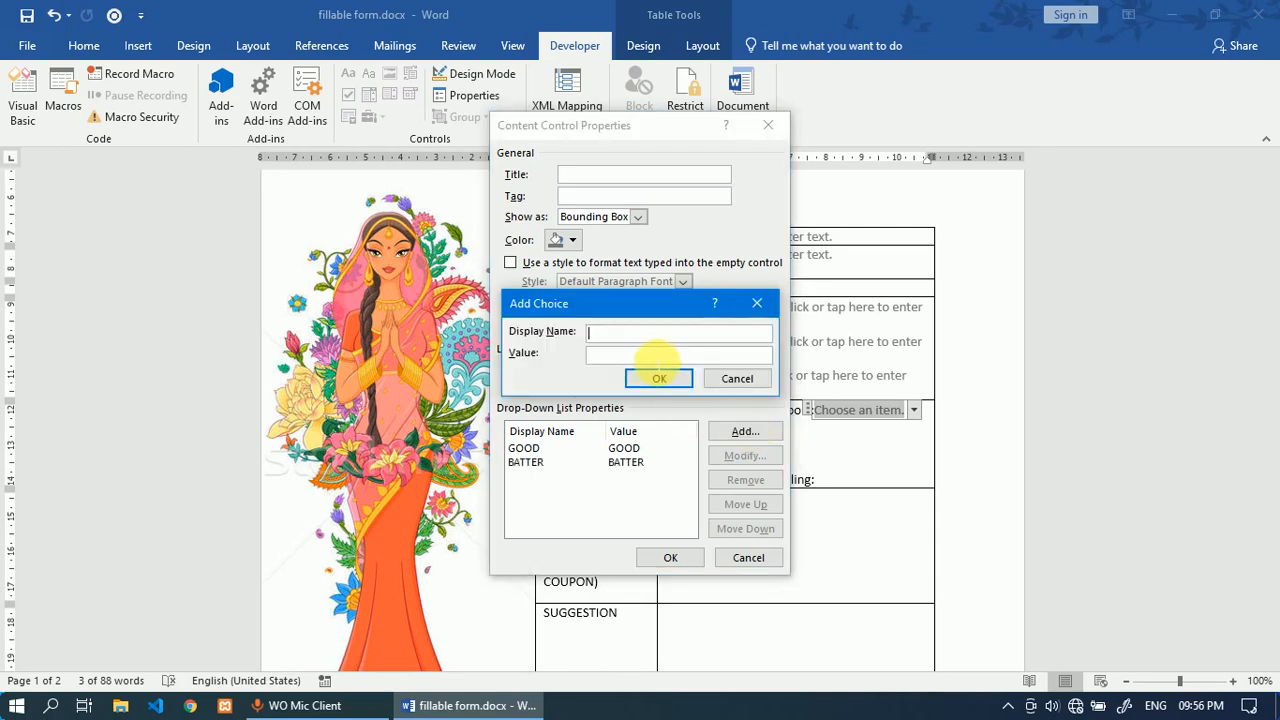
type("BEST")
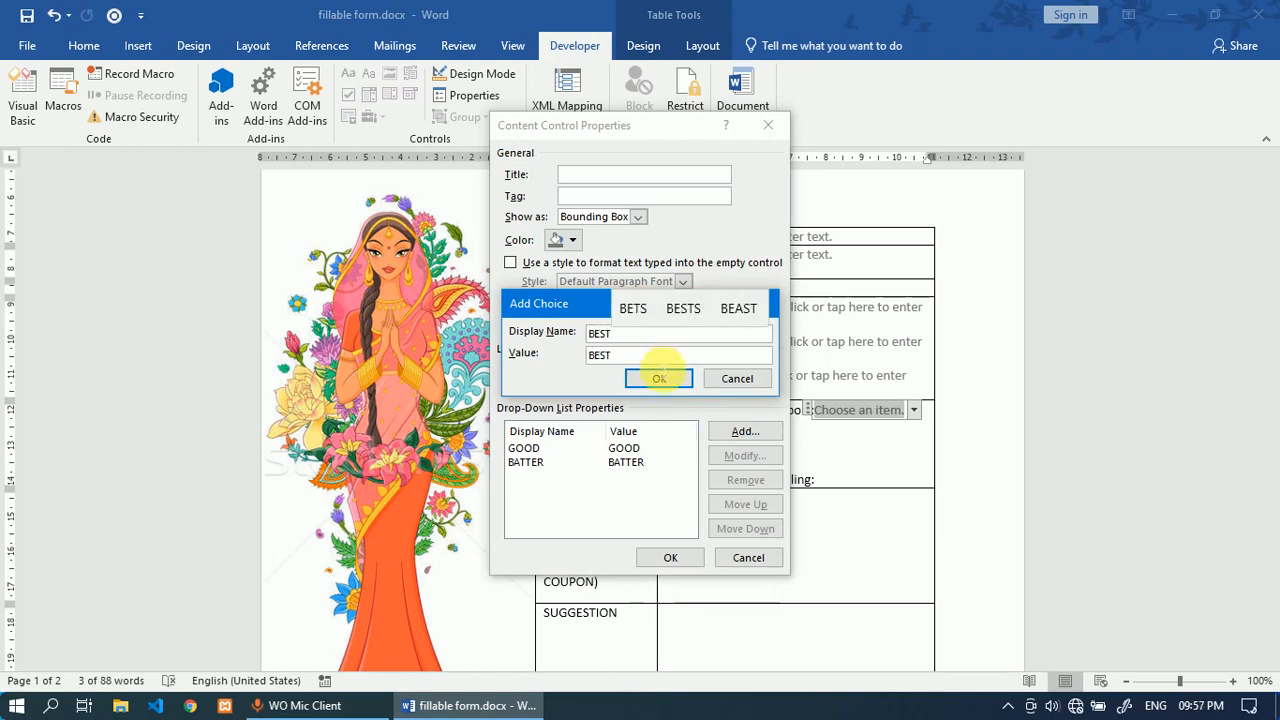
left_click(667, 378)
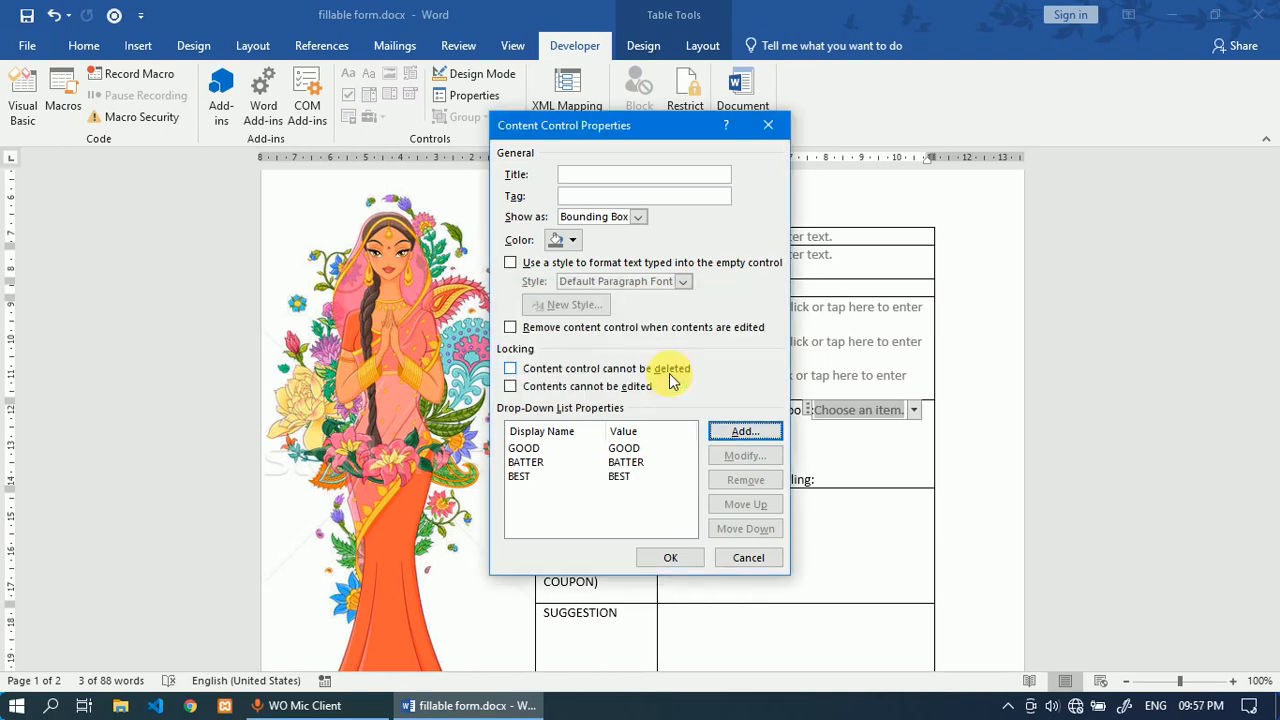
left_click(670, 558)
Insert a drop-down after Service:, remove its placeholder, and add GOOD
left_click(821, 436)
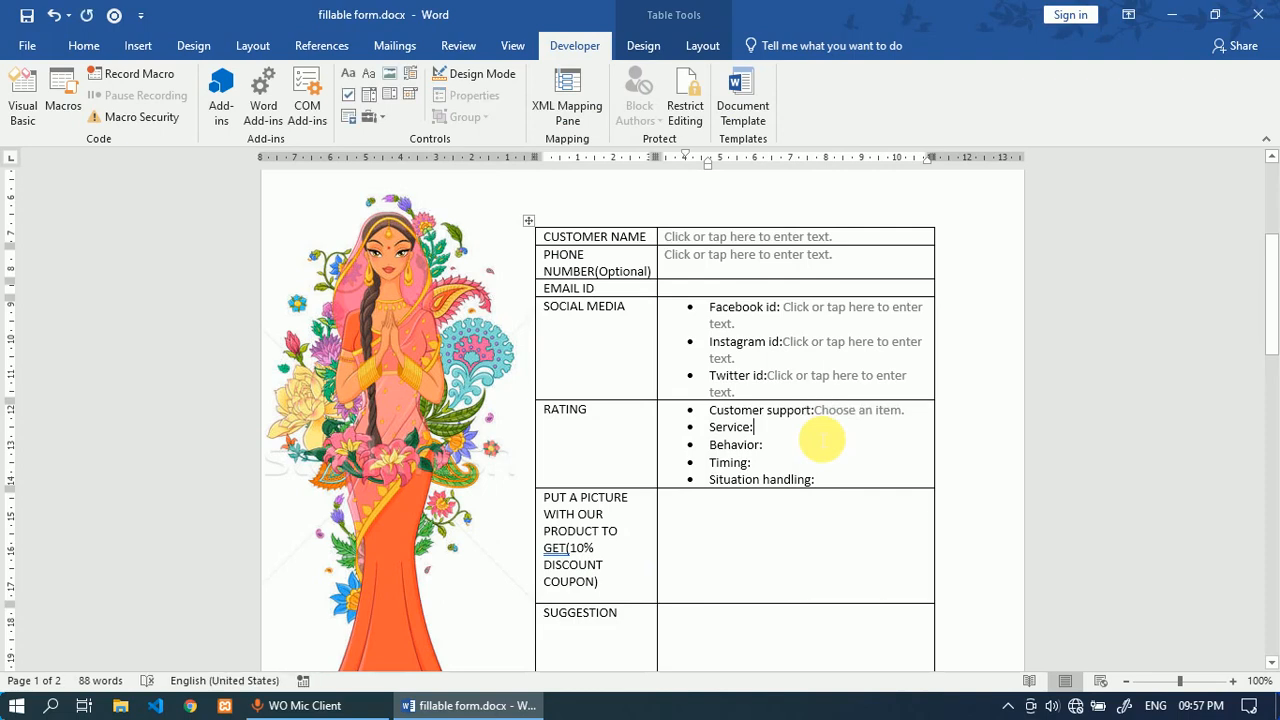
left_click(368, 96)
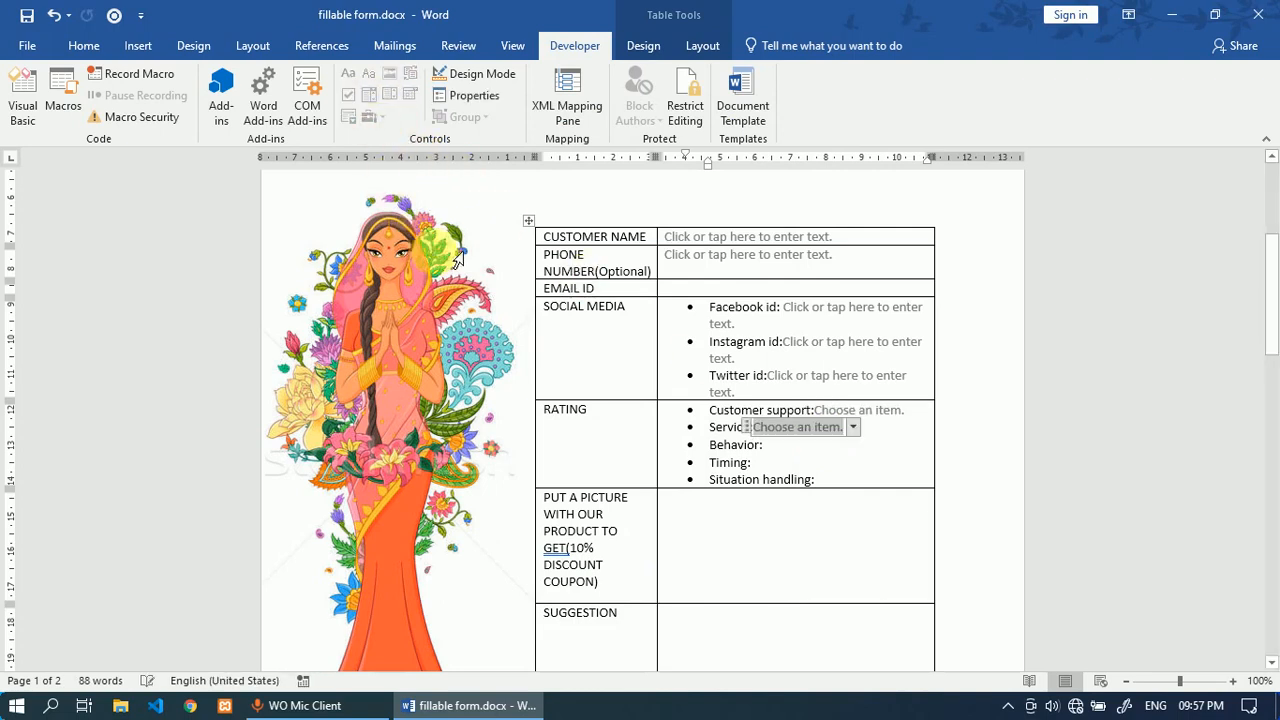
left_click(476, 96)
left_click(590, 450)
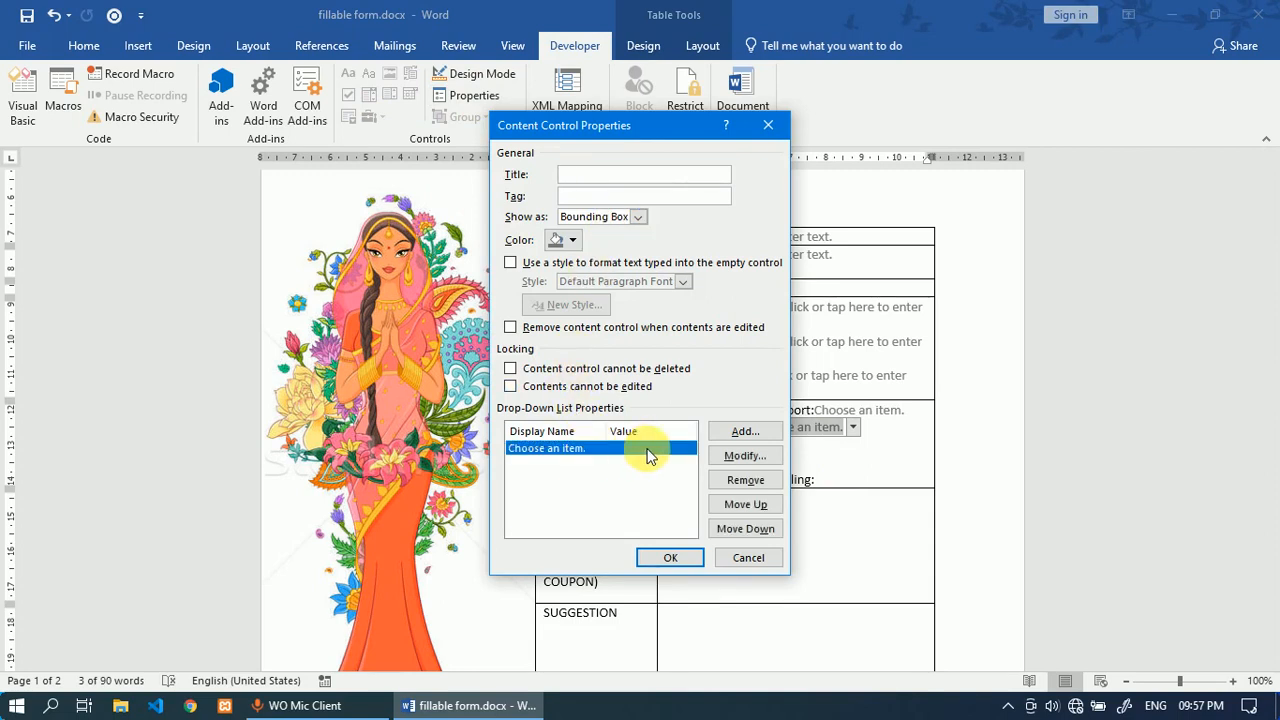
left_click(752, 484)
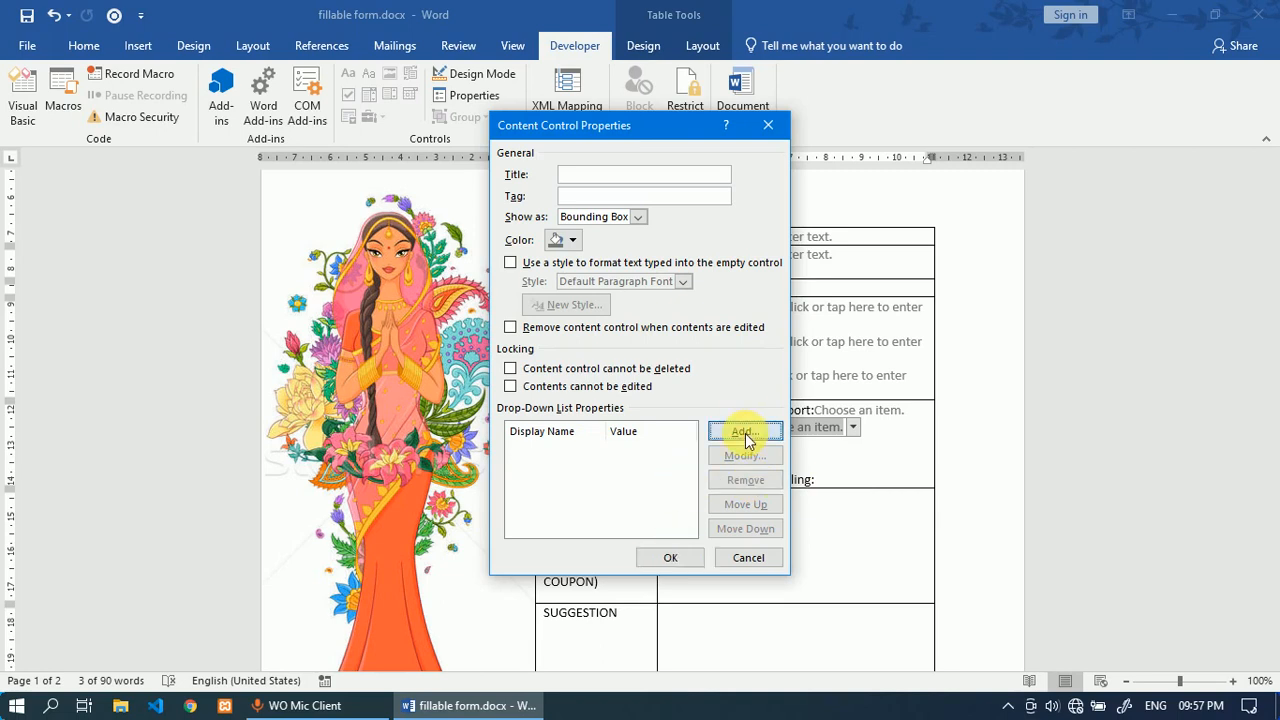
left_click(746, 432)
type("GOOD")
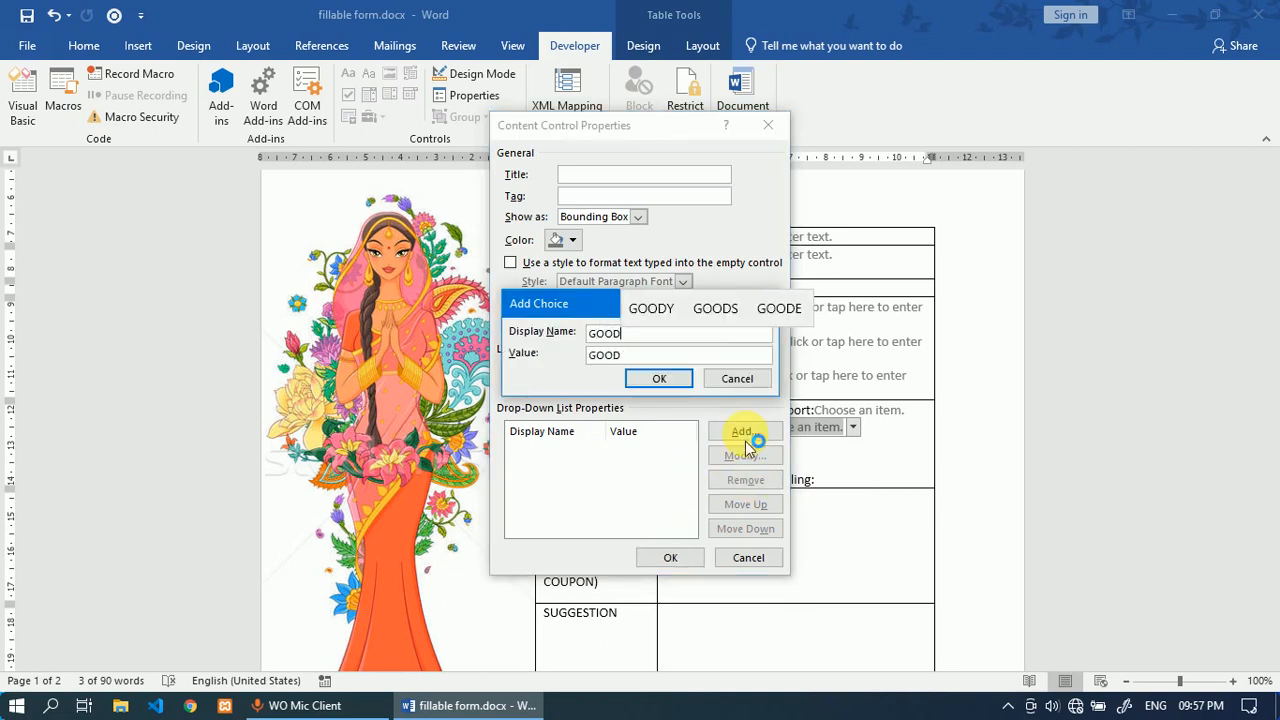
key("Return")
Add BATTER and BEST as the second and third Service choices
left_click(745, 433)
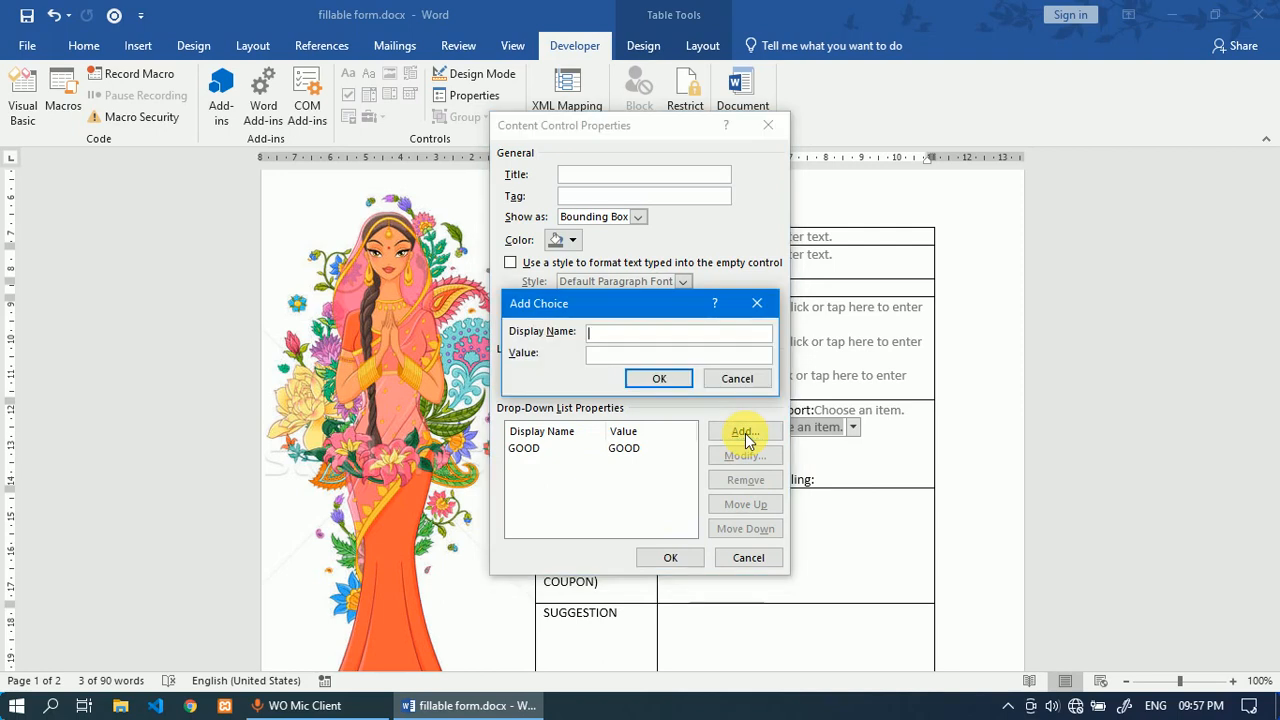
type("BETT")
key("BackSpace")
key("BackSpace")
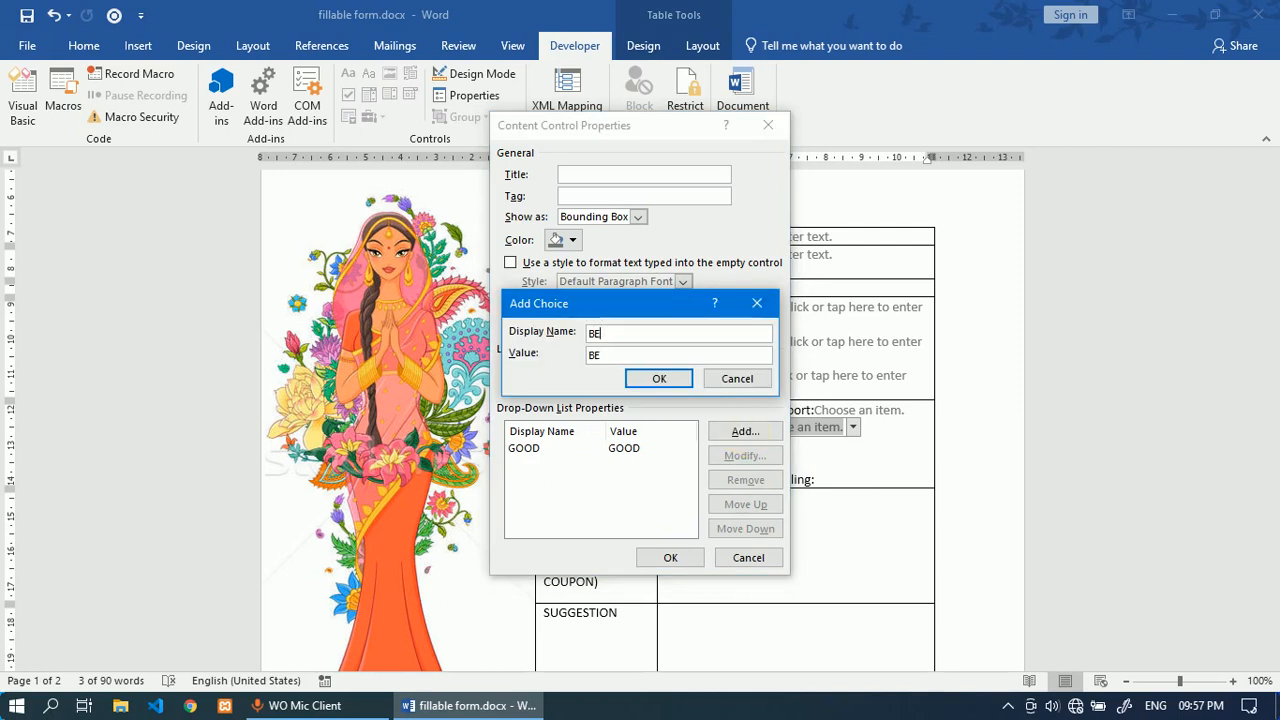
type("TTER")
key("Return")
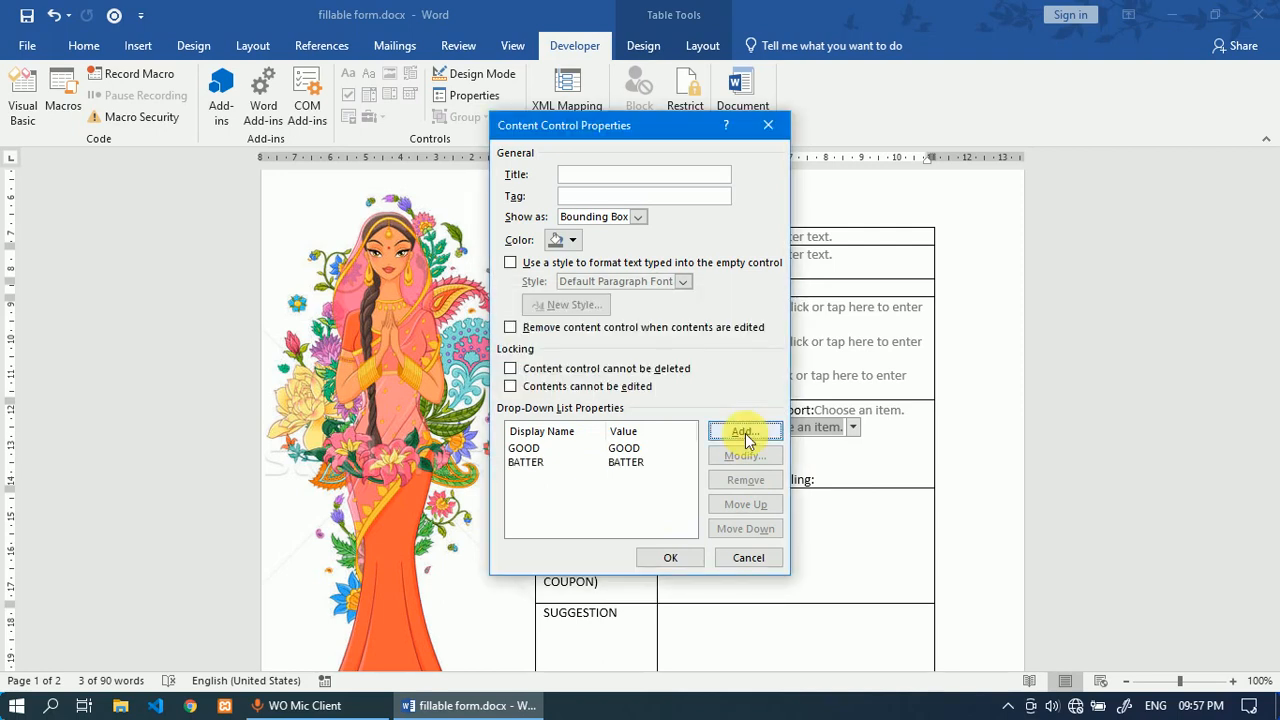
left_click(745, 433)
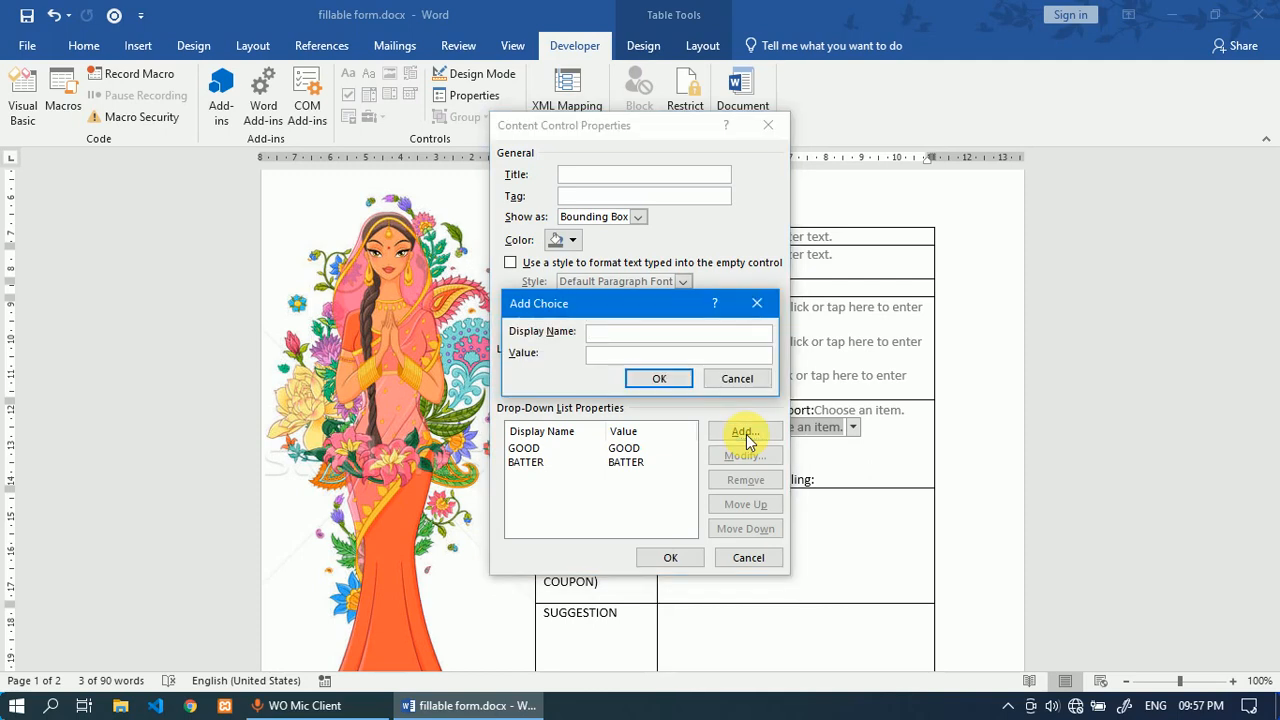
type("BEST")
key("Return")
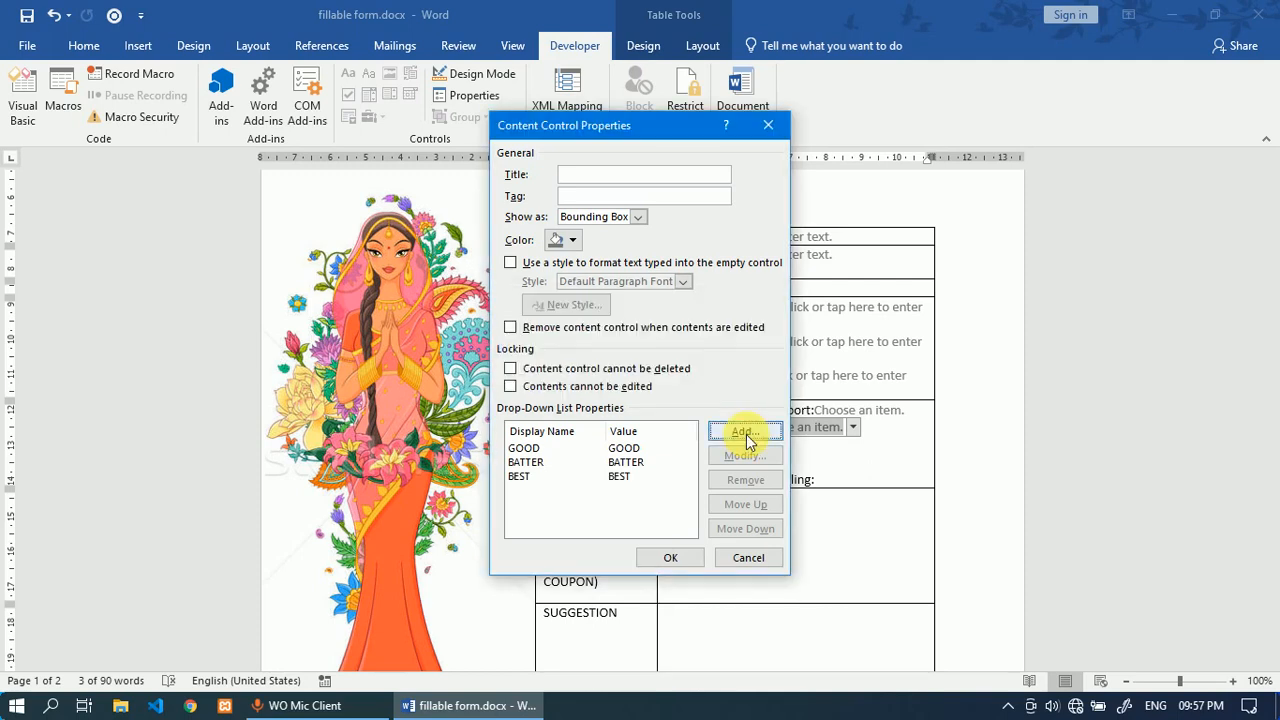
Correct the Service choice BATTER to BETTER and apply the list
left_click(630, 462)
left_click(745, 456)
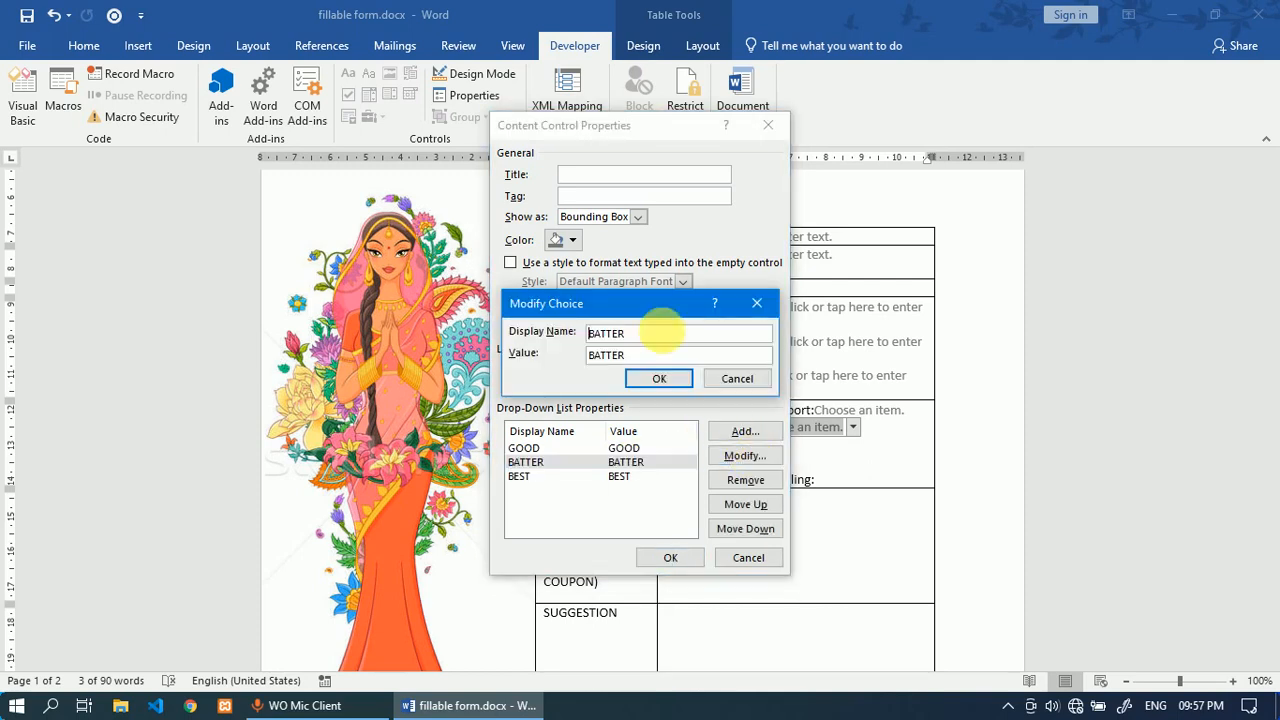
left_click_drag(650, 333, 572, 338)
key("BackSpace")
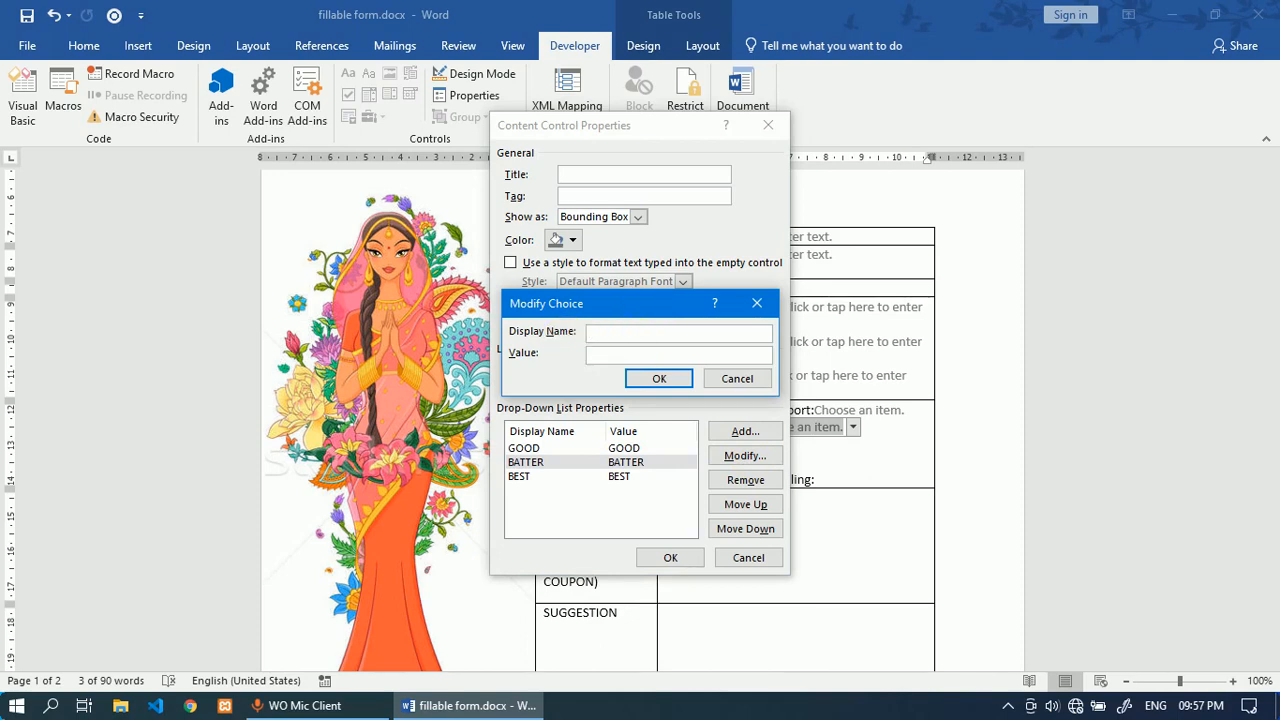
type("BETER")
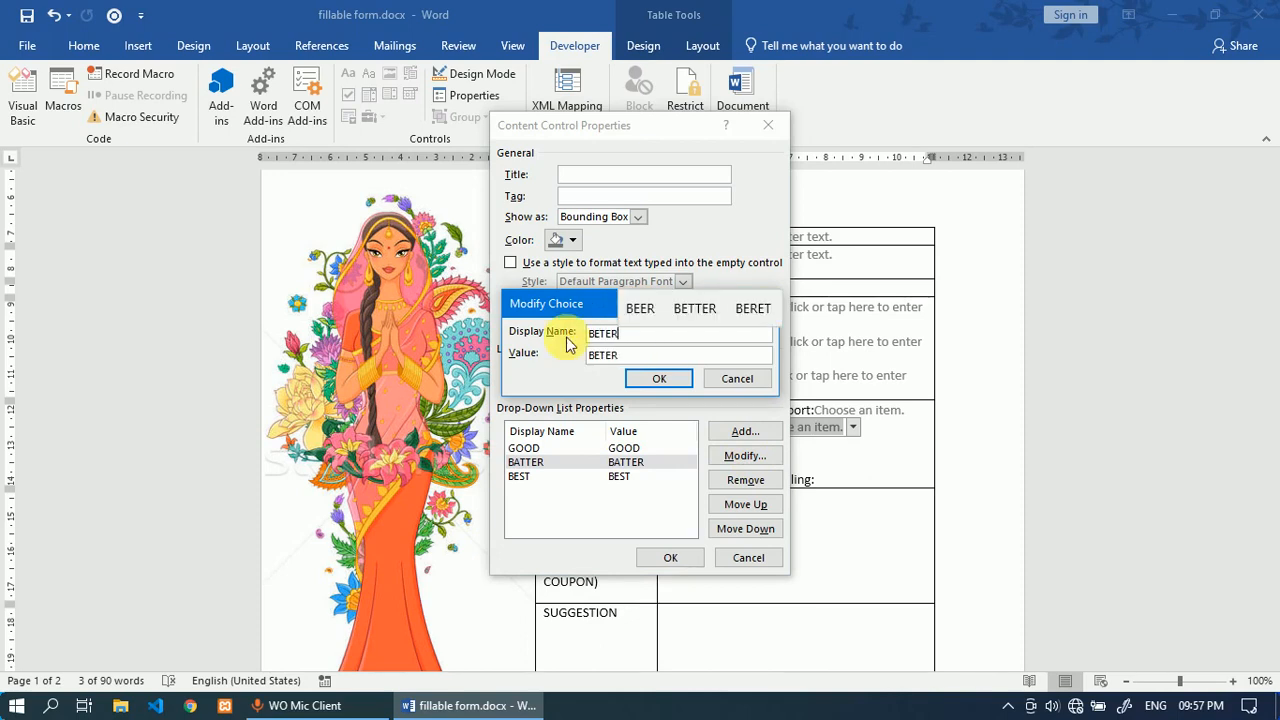
key("BackSpace")
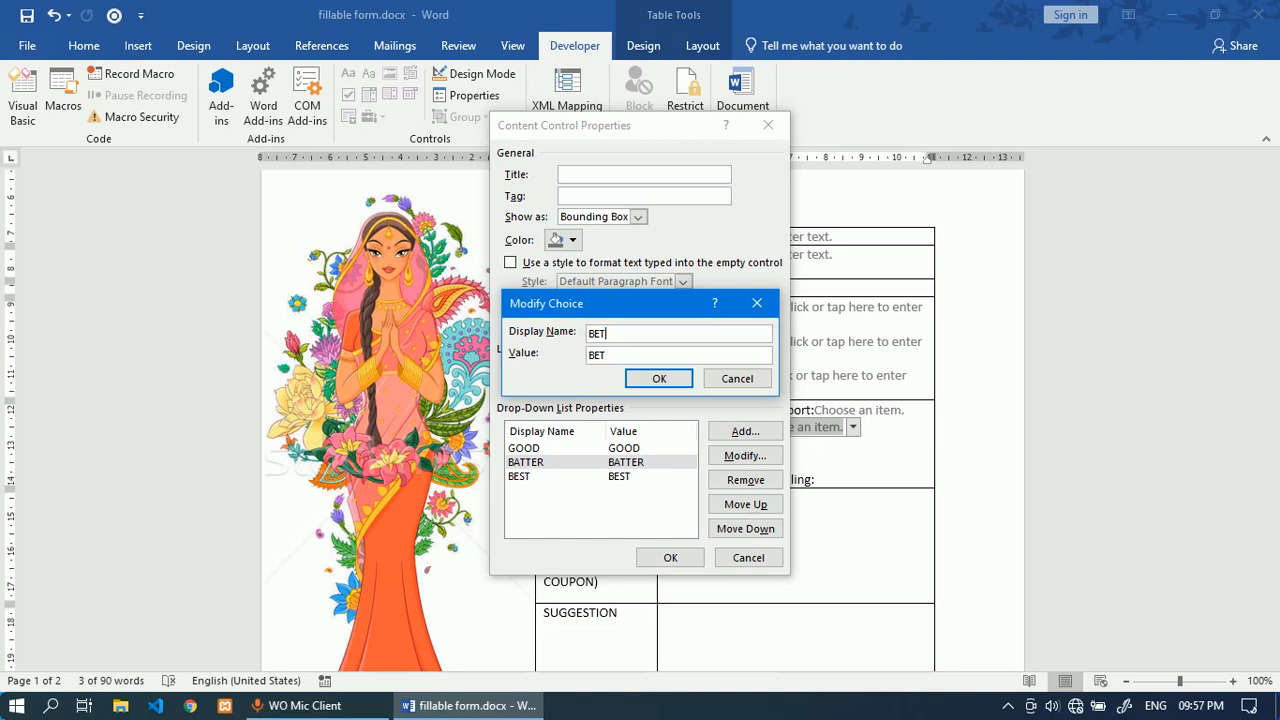
type("ER")
key("Return")
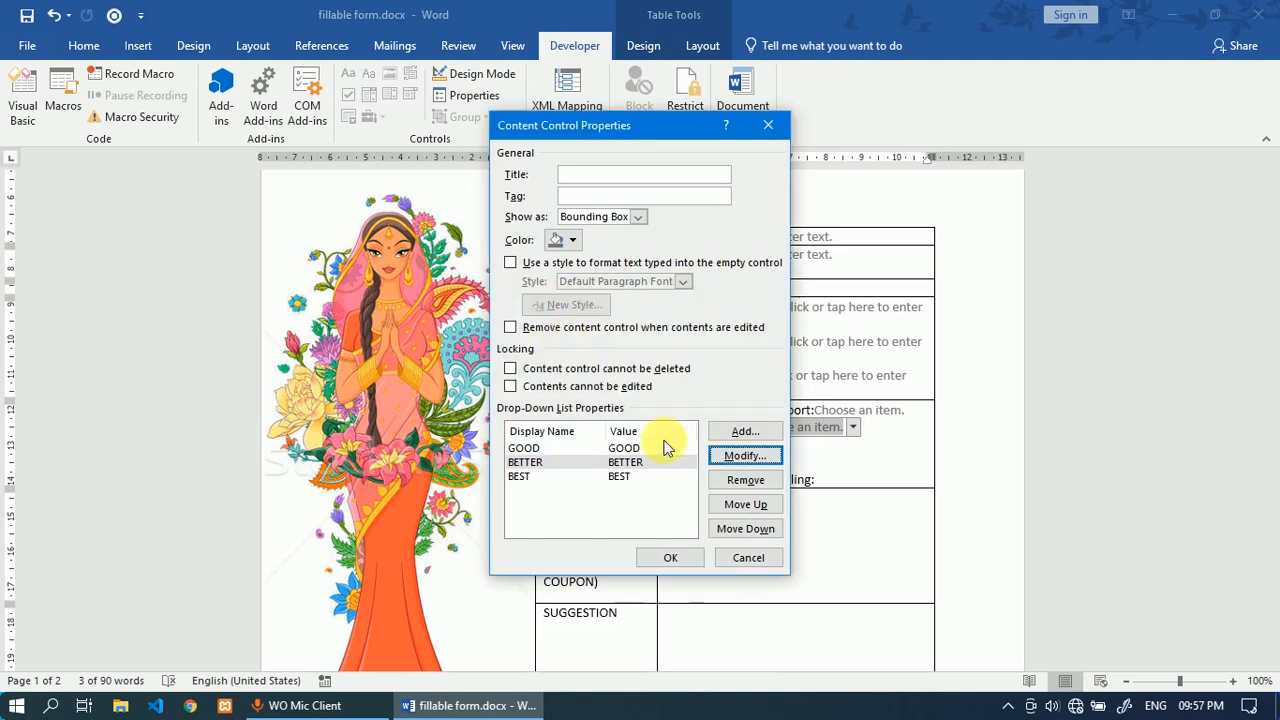
left_click(670, 560)
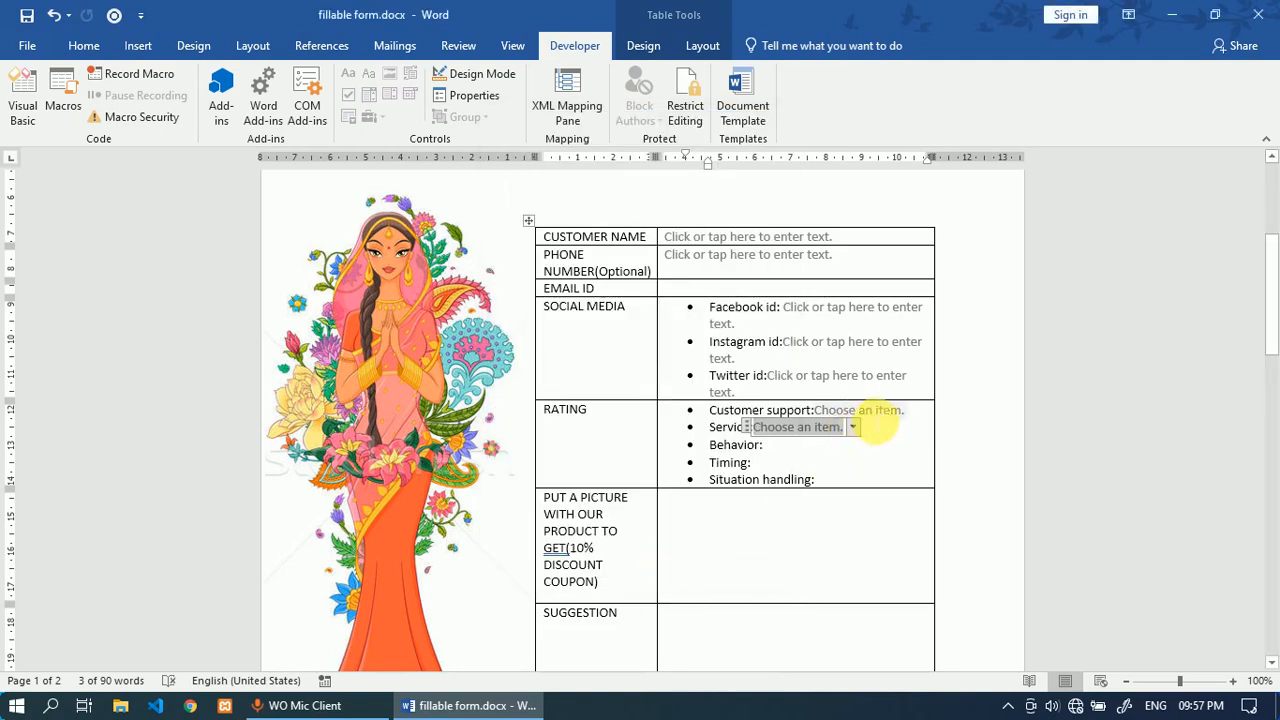
Correct the Customer support choice BATTER to BETTER as well
left_click(865, 411)
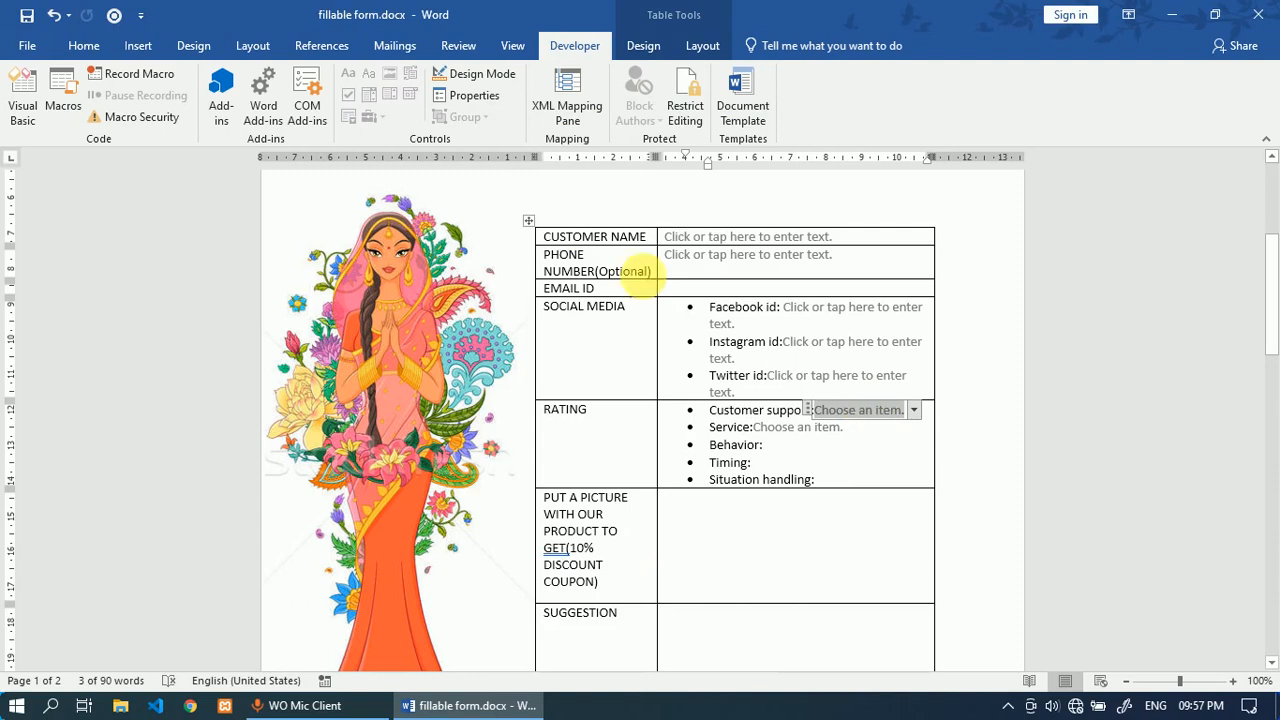
left_click(470, 95)
left_click(580, 462)
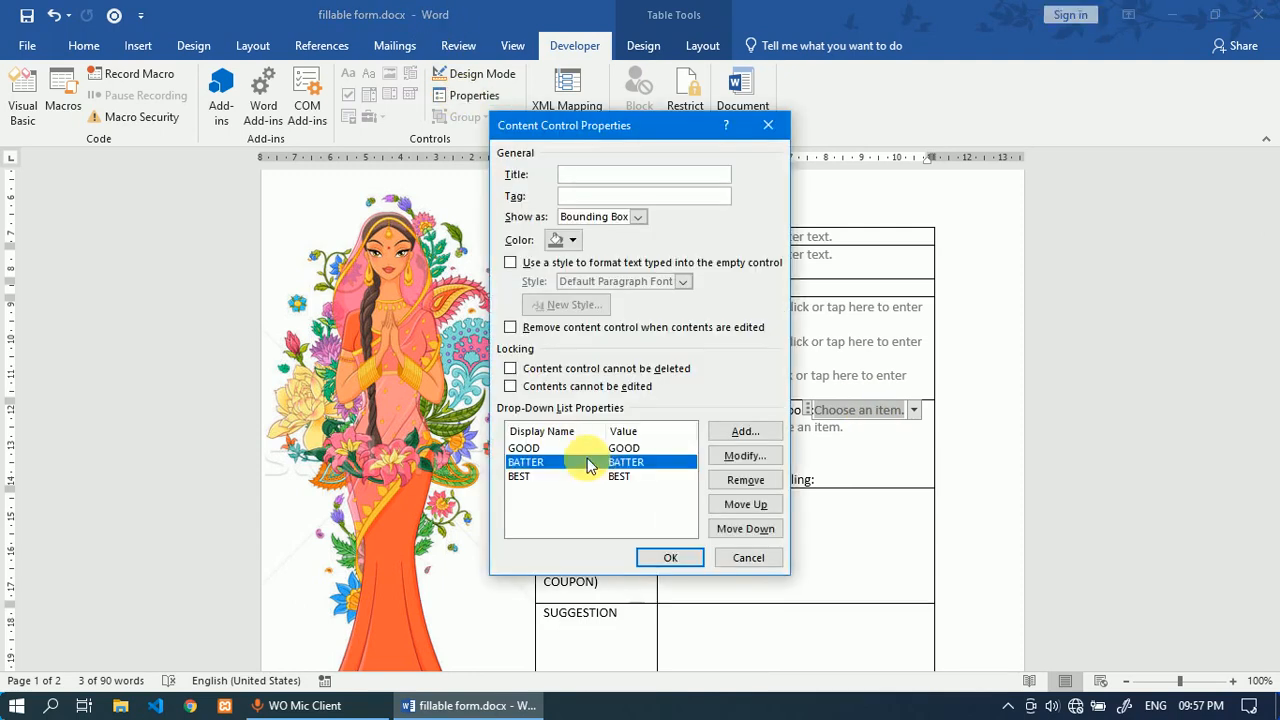
left_click(745, 456)
left_click_drag(650, 333, 530, 334)
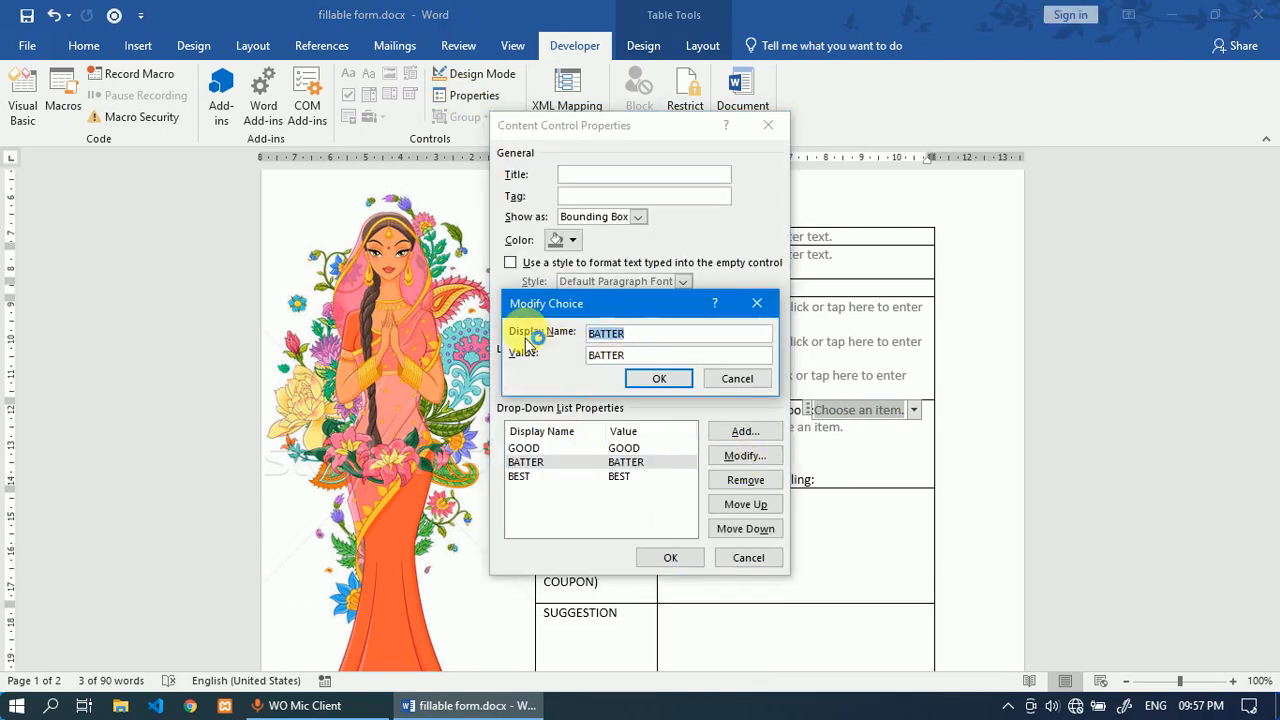
type("BETTER")
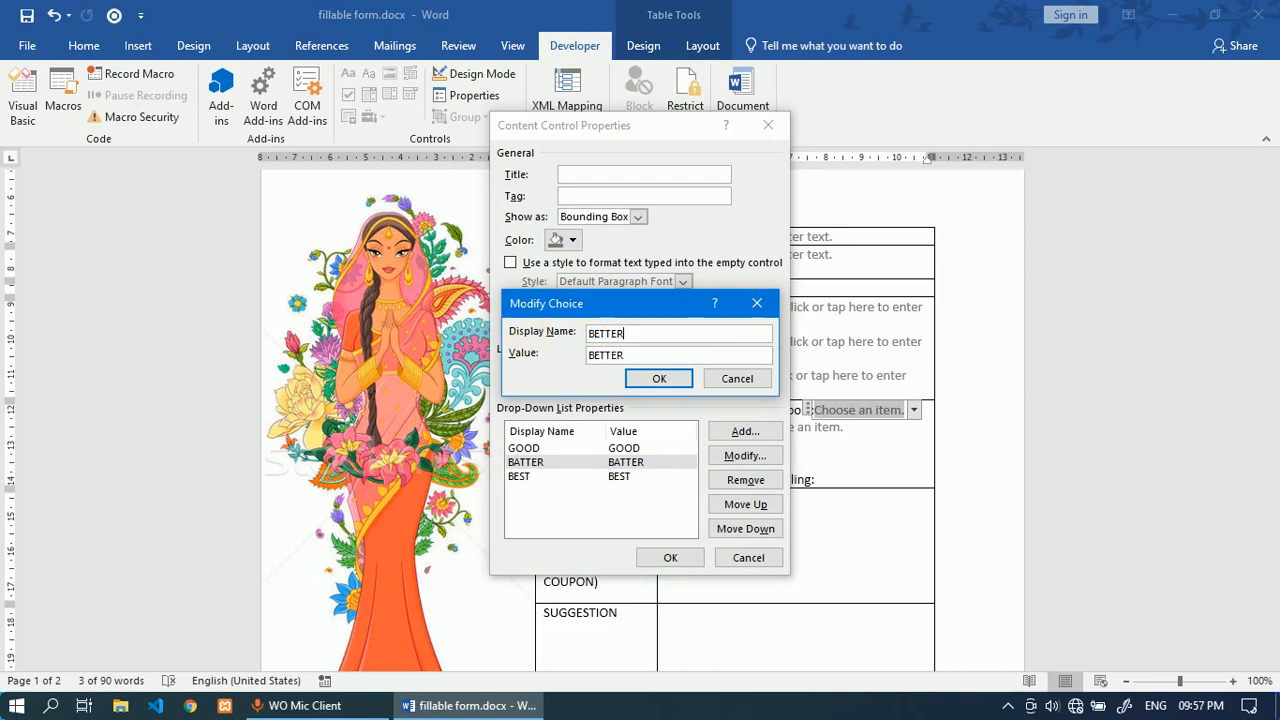
key("Return")
left_click(665, 554)
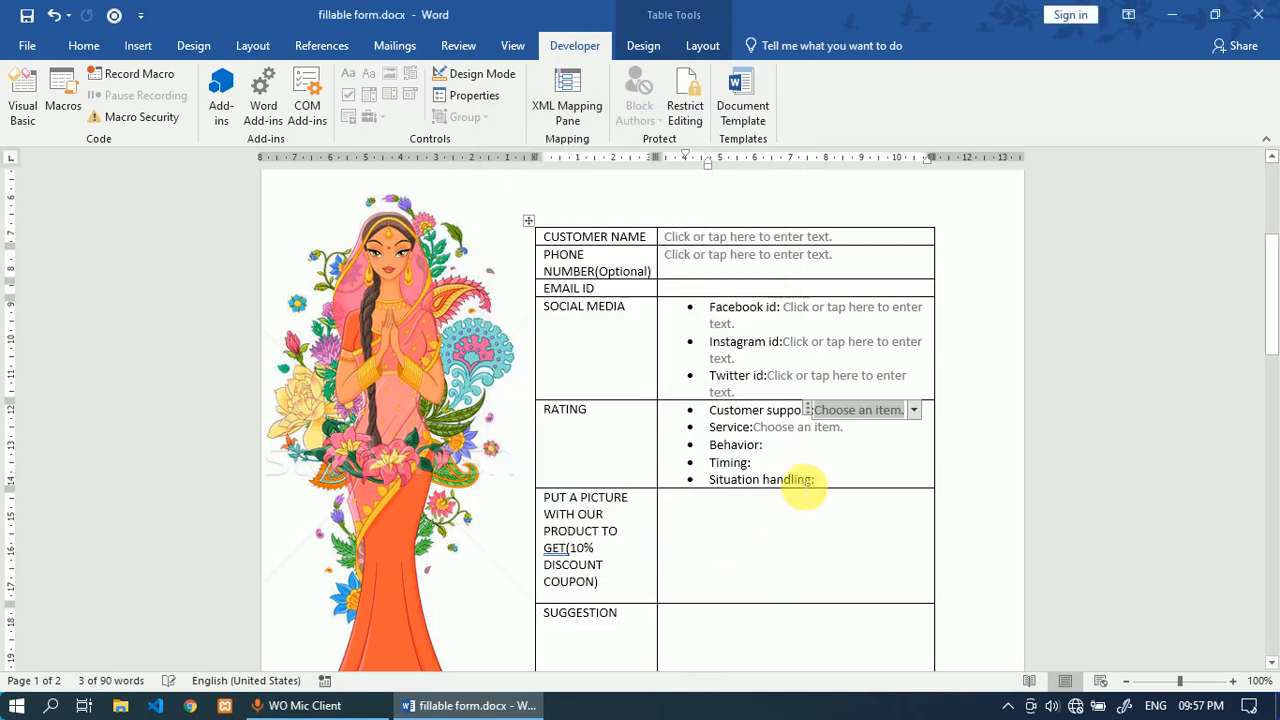
left_click(826, 447)
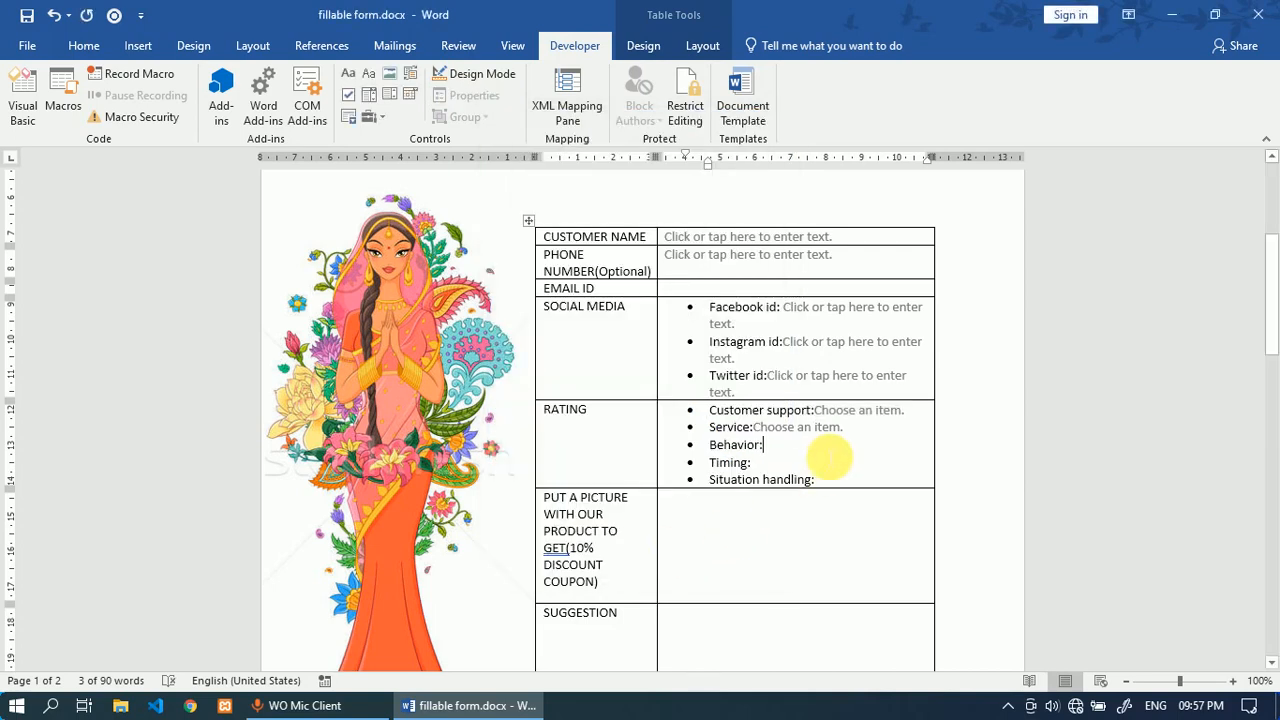
Insert a drop-down after Behavior: with choices GOOD, BETTER and BEST
left_click(375, 93)
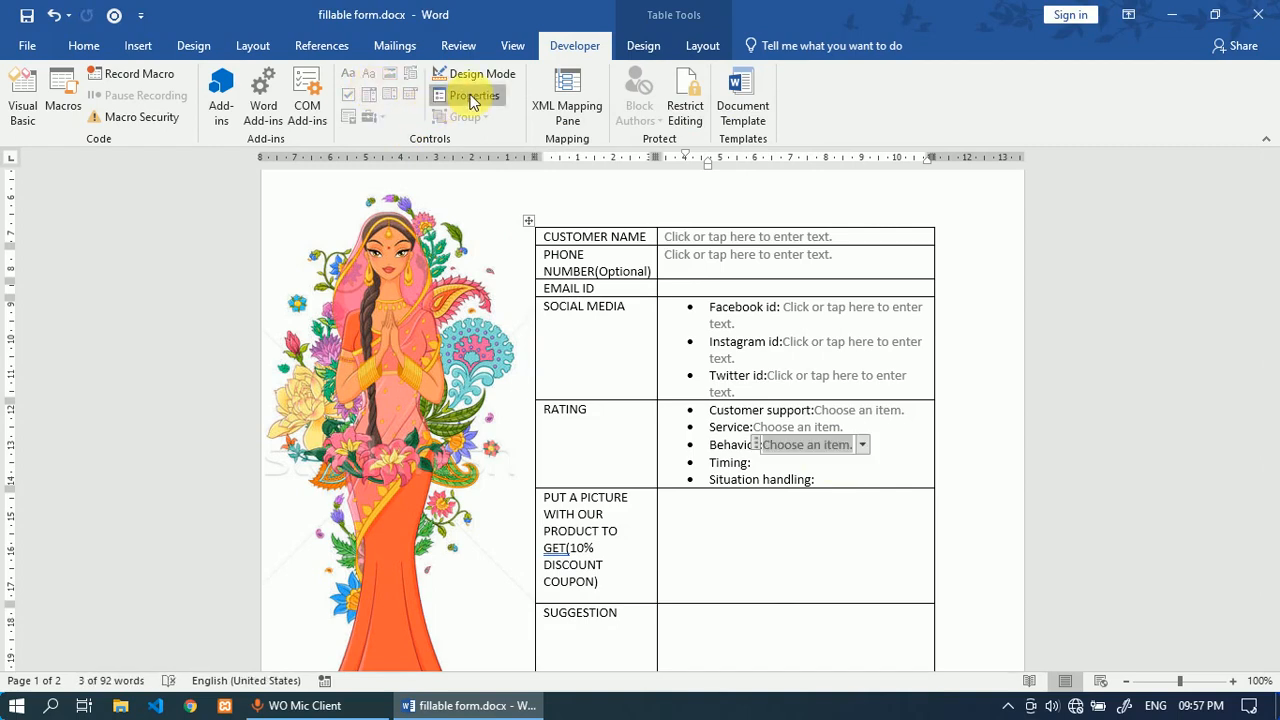
left_click(470, 96)
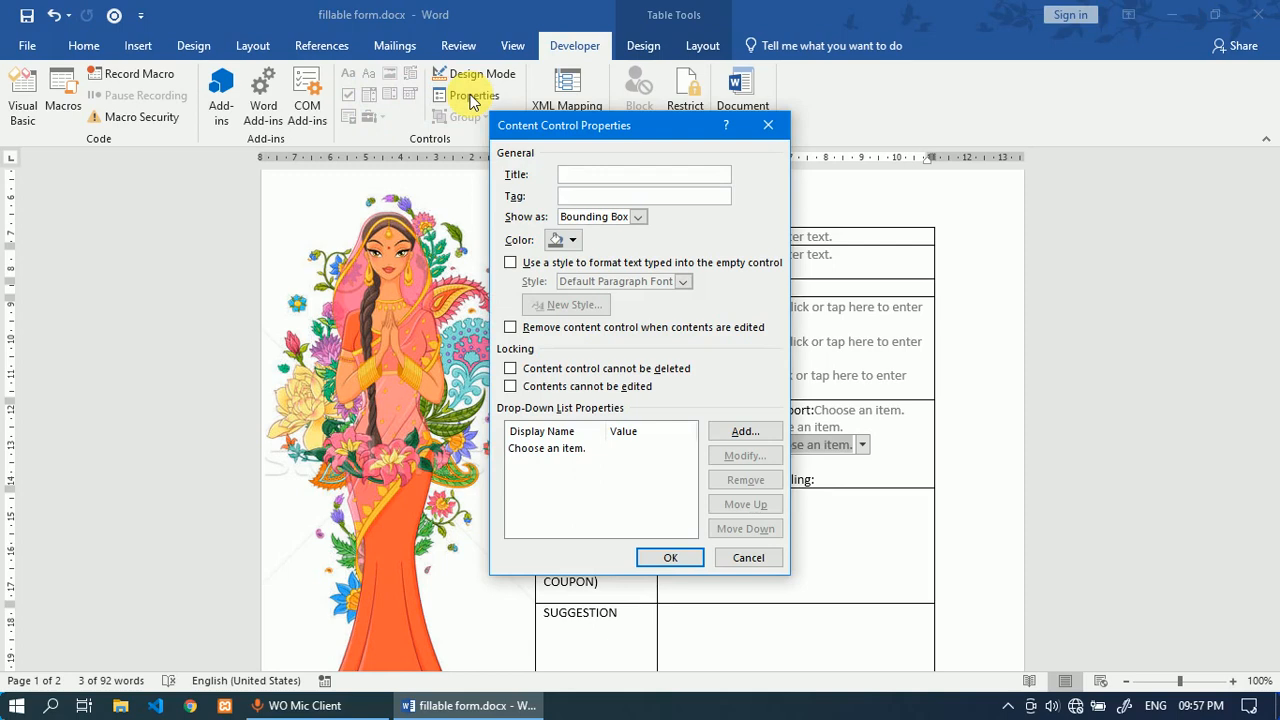
left_click(729, 430)
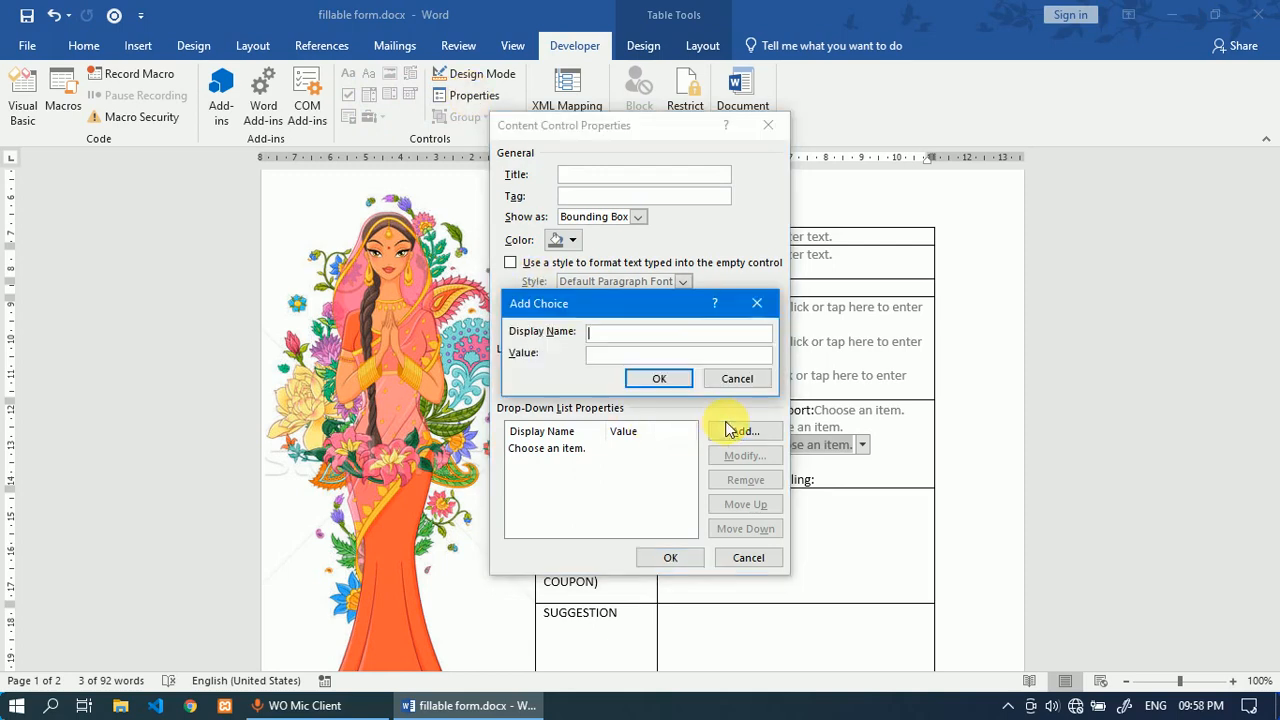
type("GOOD")
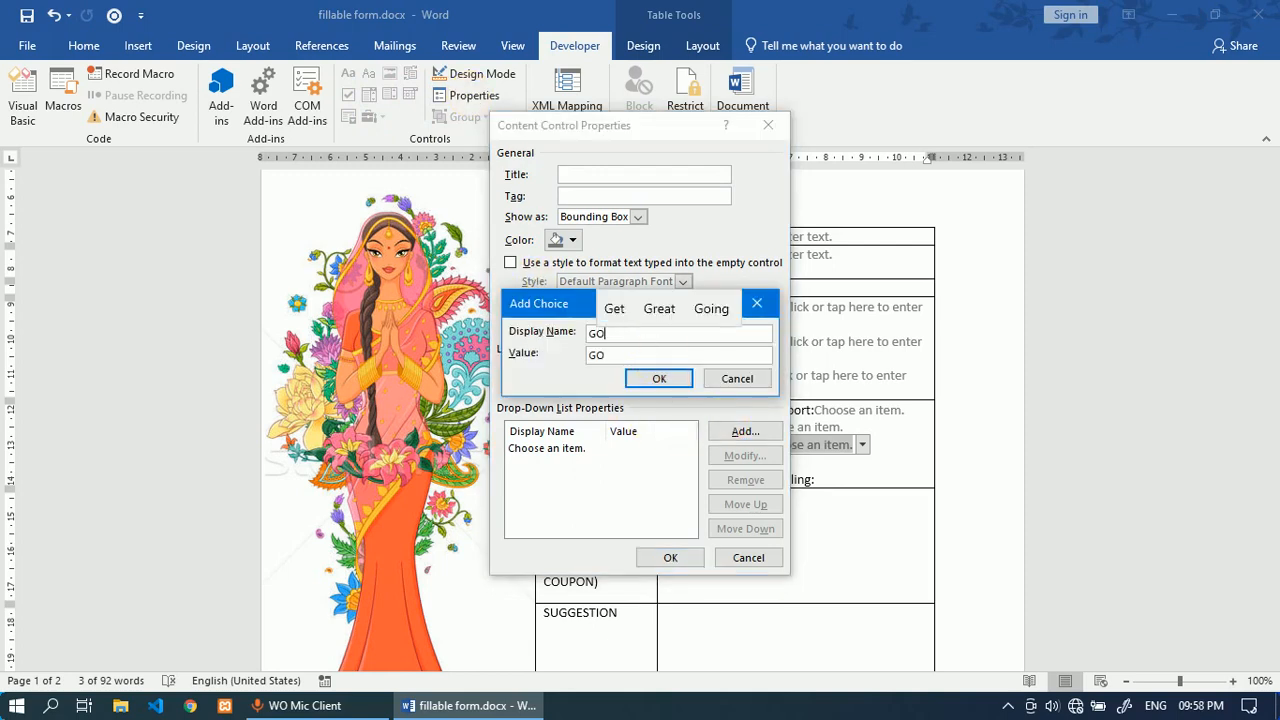
key("Return")
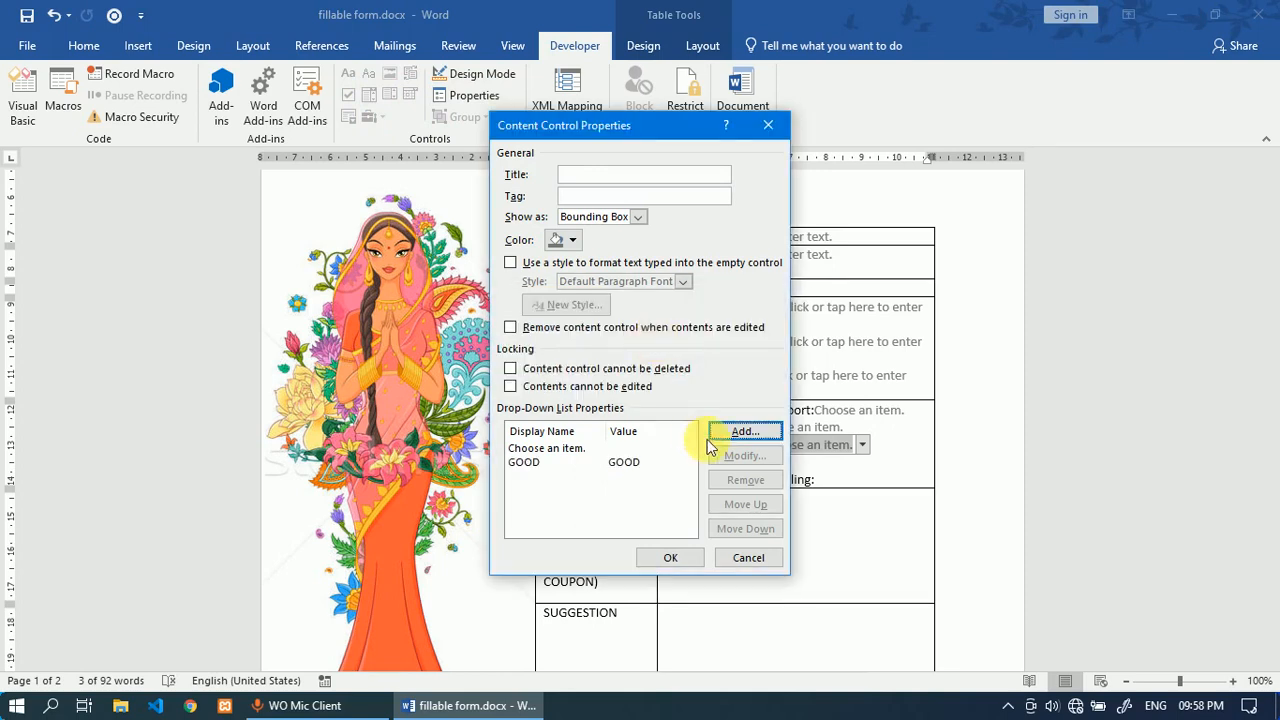
left_click(740, 432)
type("BETTER")
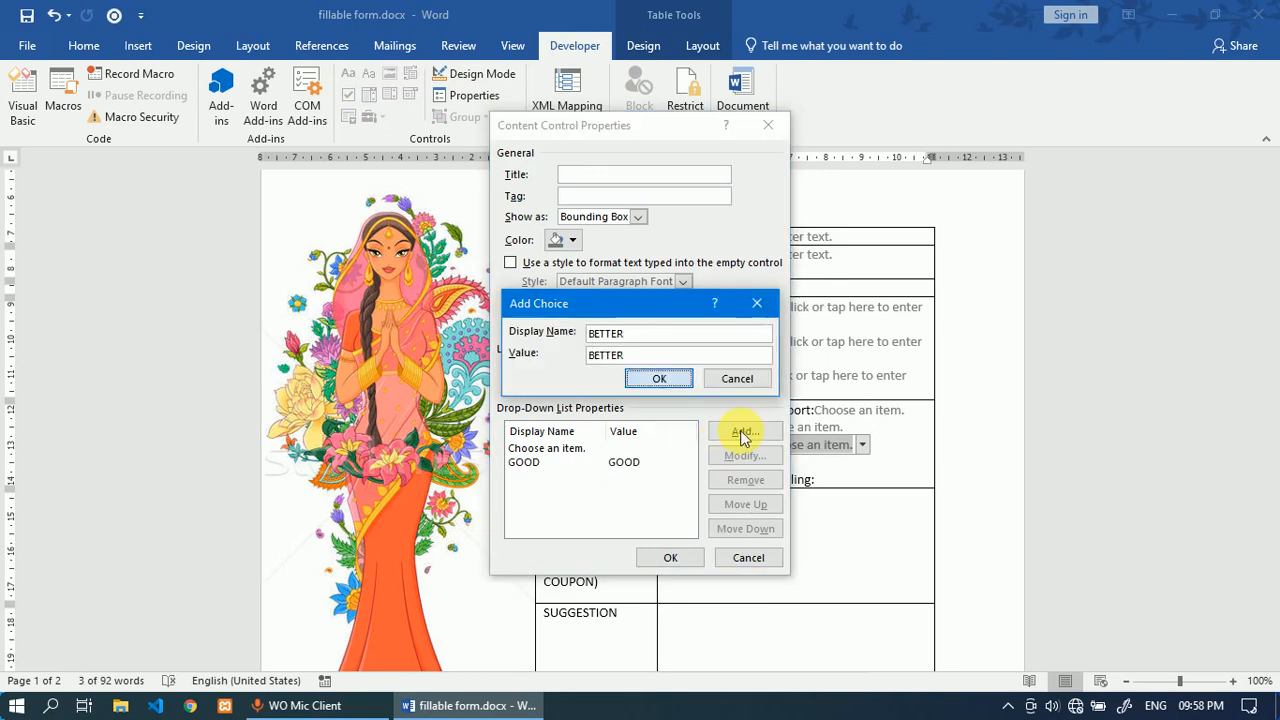
key("Return")
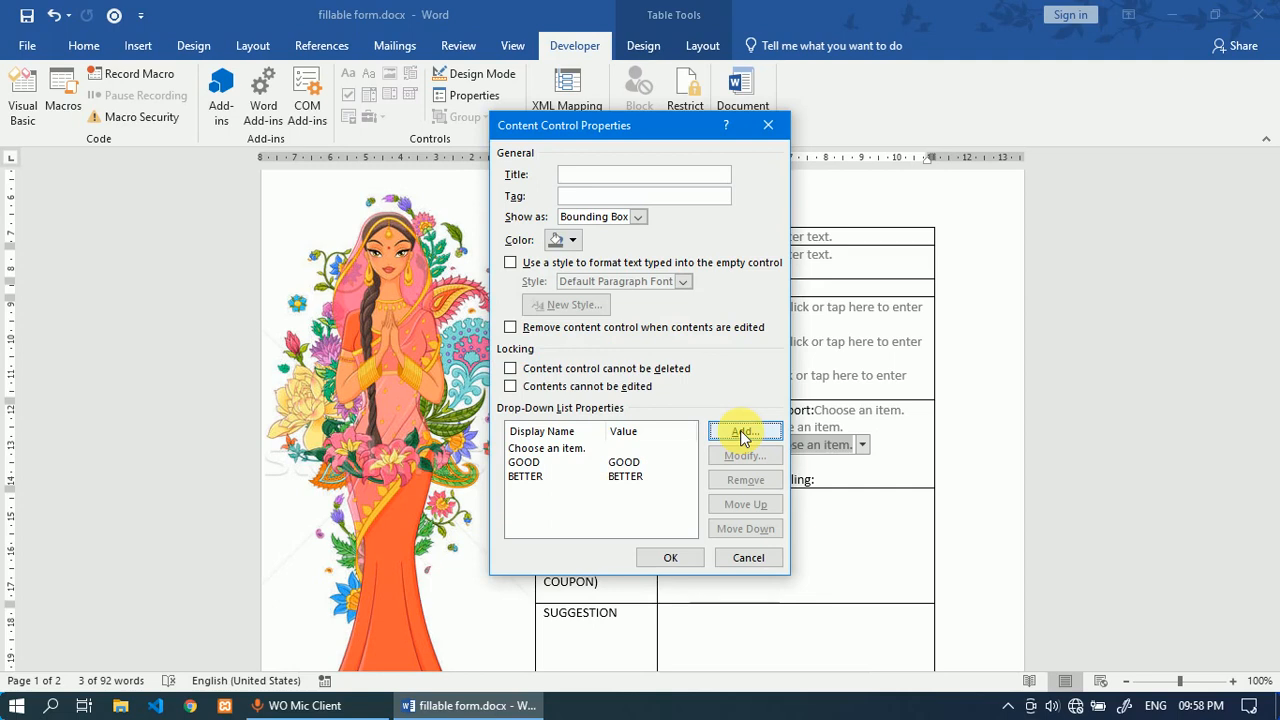
left_click(740, 431)
type("BEST")
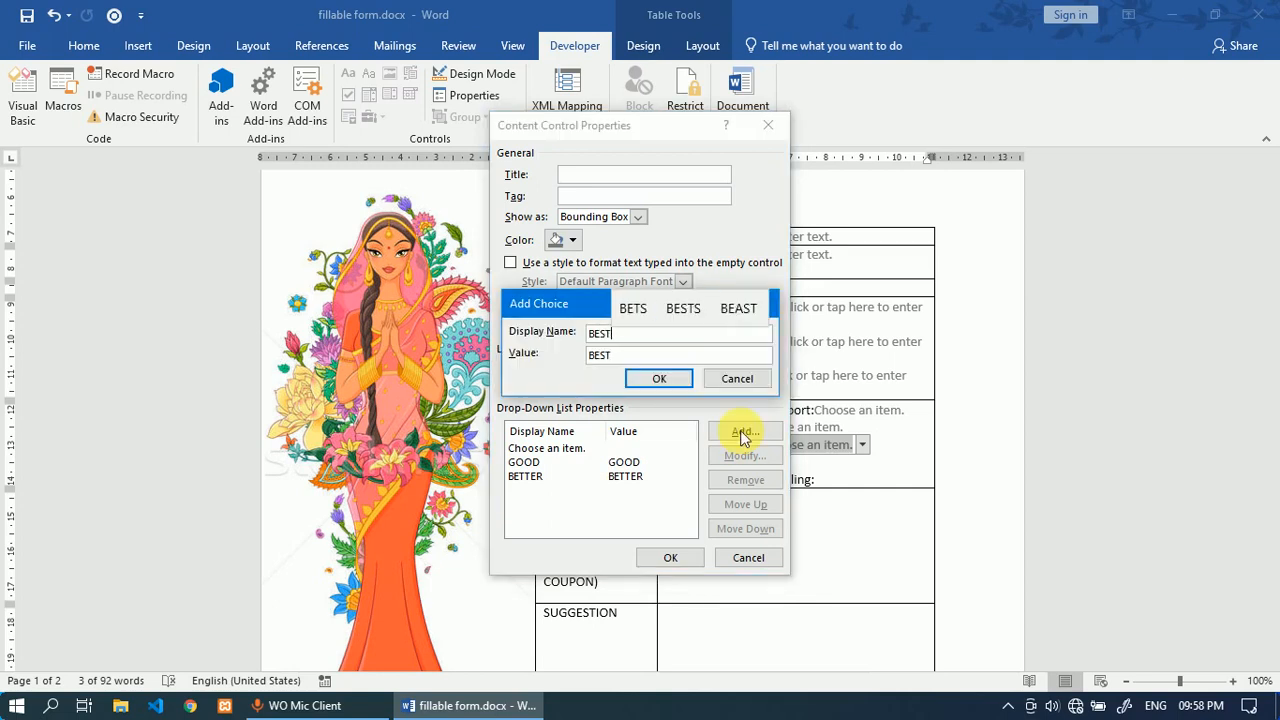
key("Return")
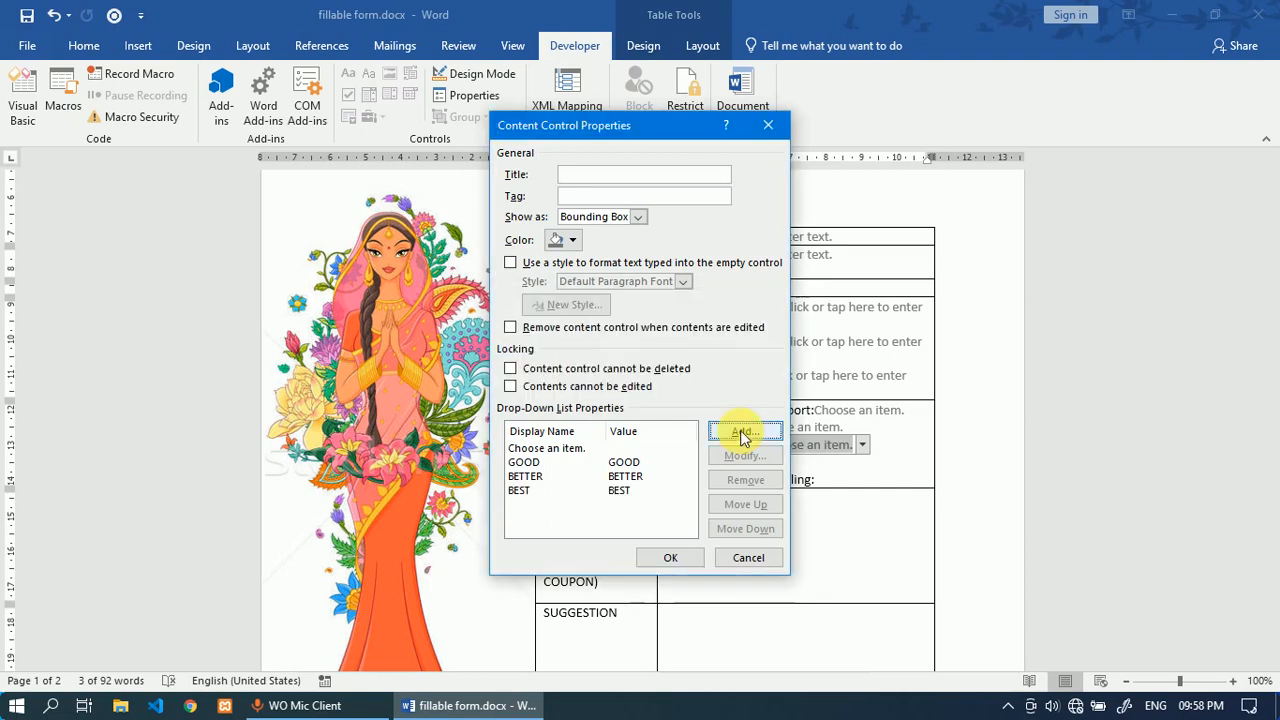
left_click(672, 560)
Insert a drop-down after Timing: with choices GOOD, BETTER and BEST
left_click(815, 479)
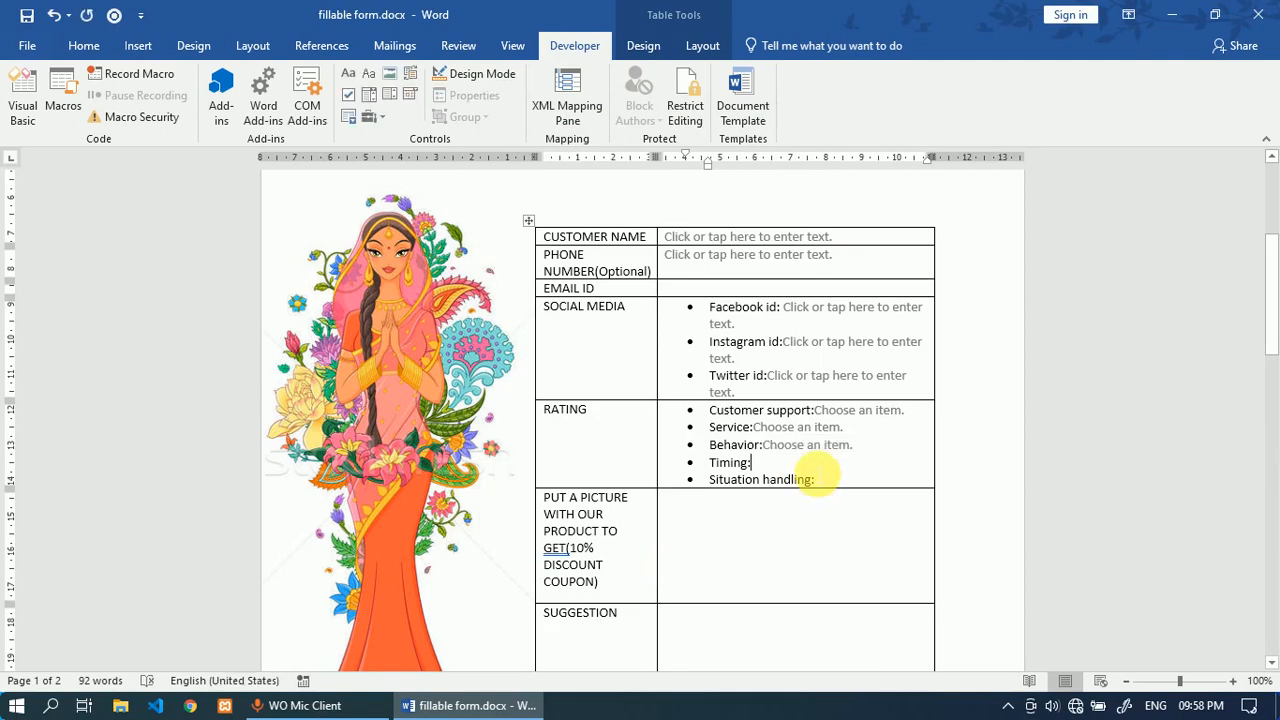
left_click(370, 96)
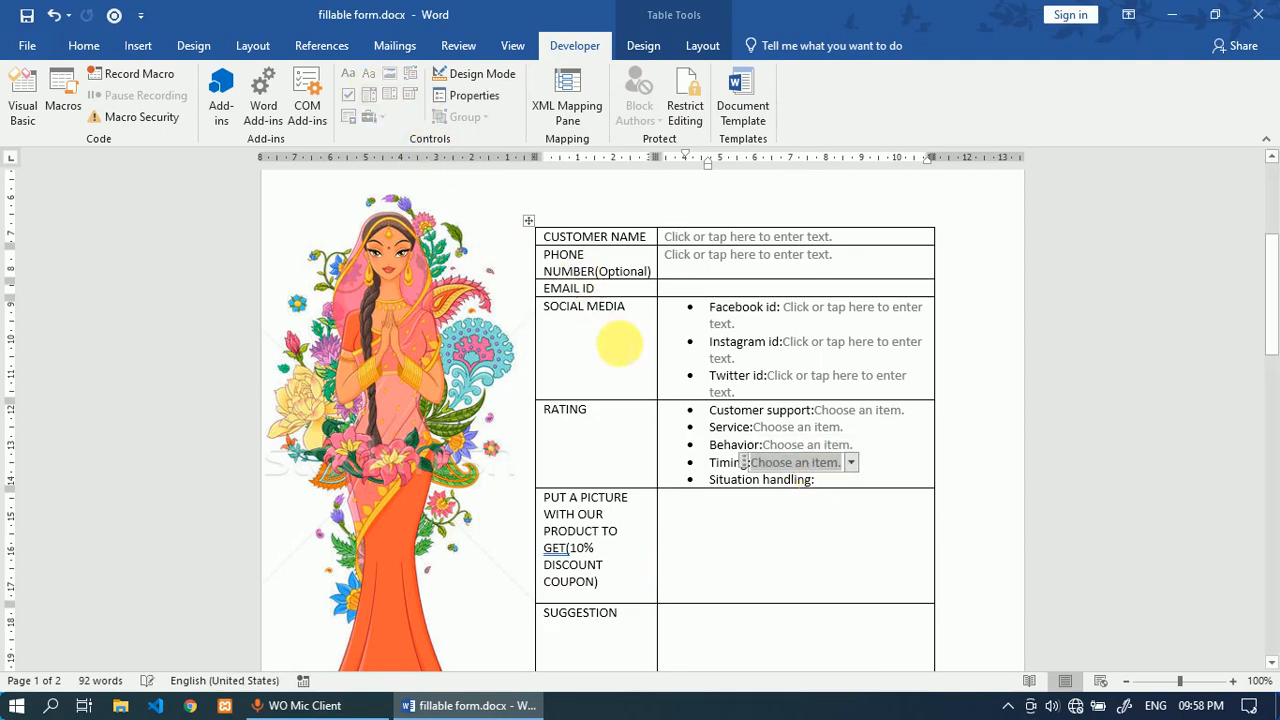
left_click(474, 96)
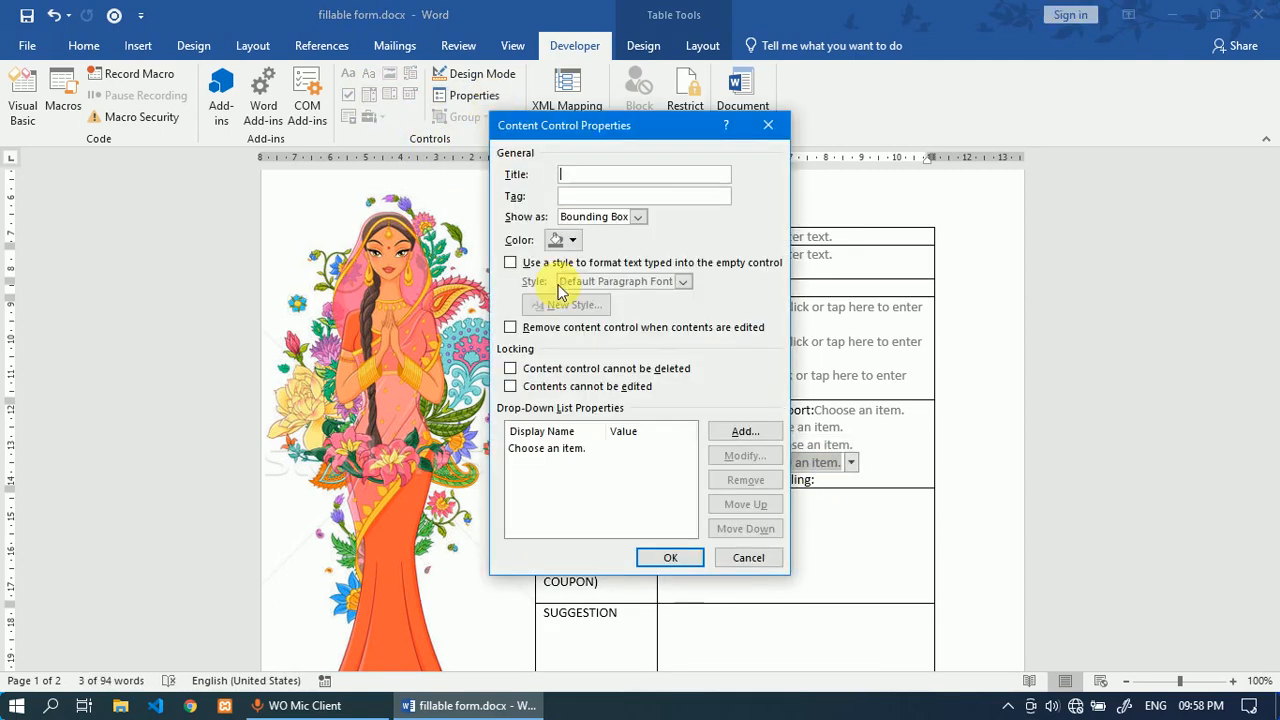
left_click(740, 432)
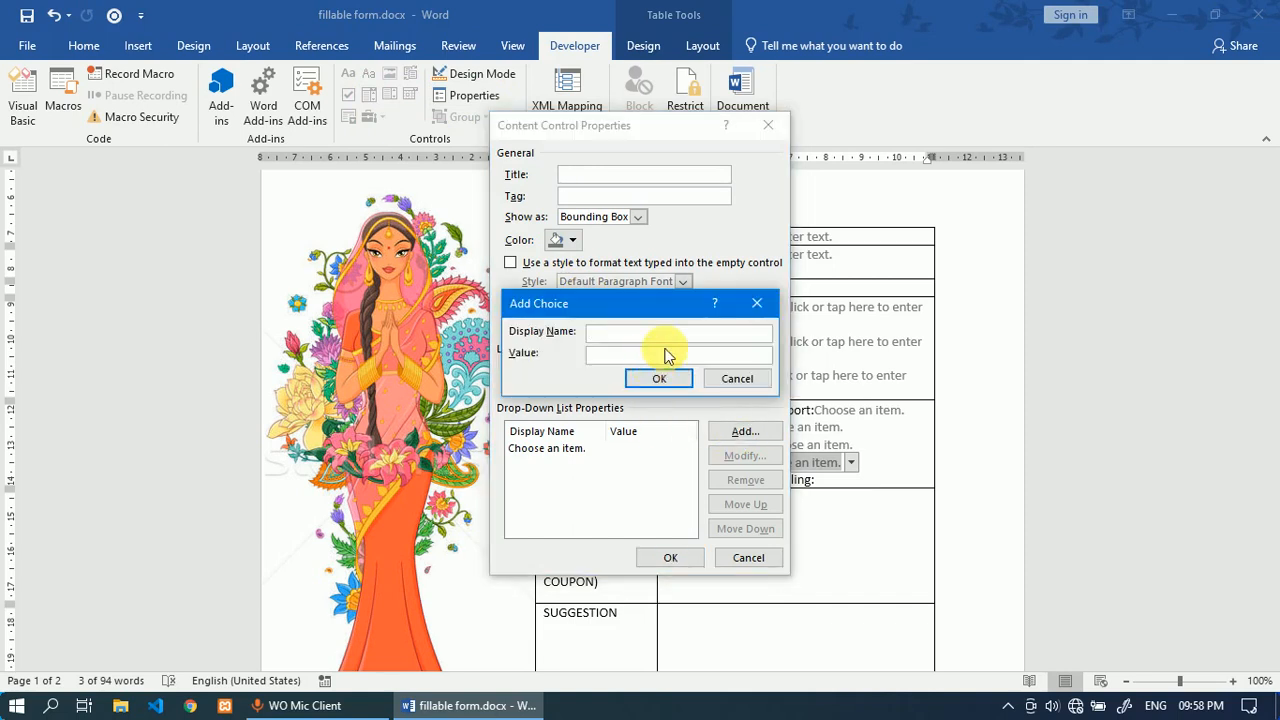
type("GOOD")
left_click(664, 381)
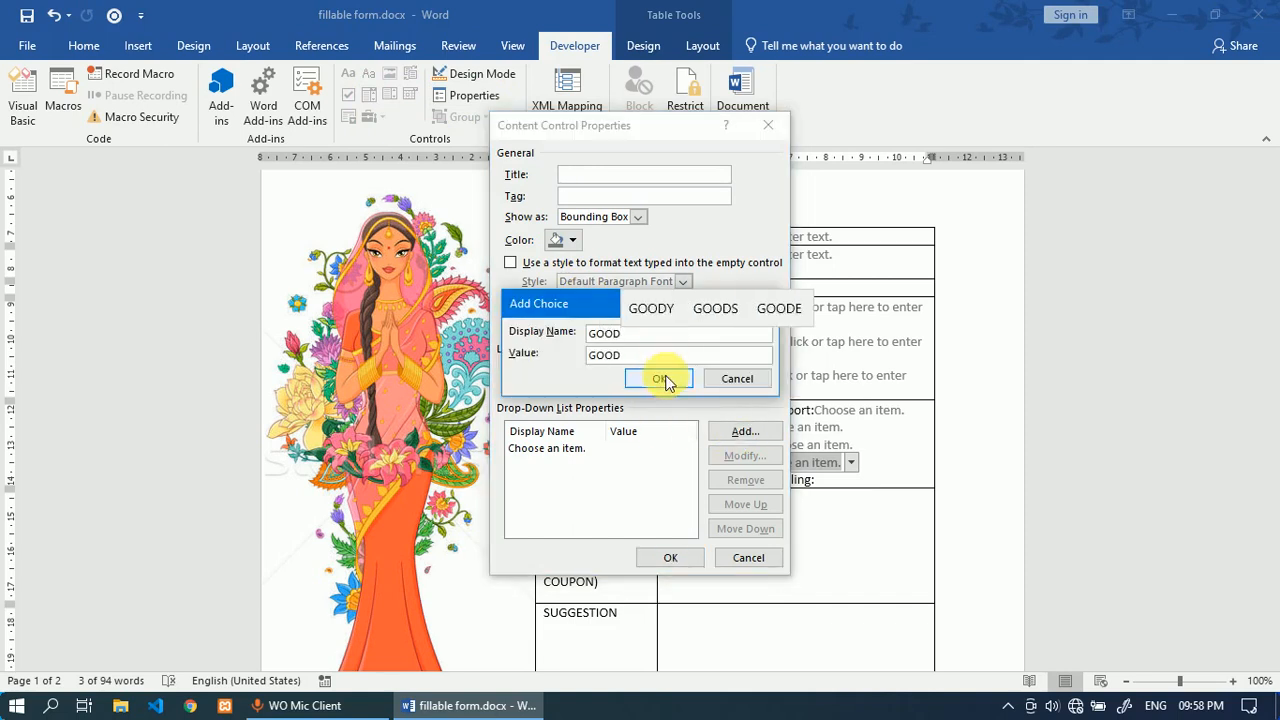
left_click(770, 442)
type("BETTER")
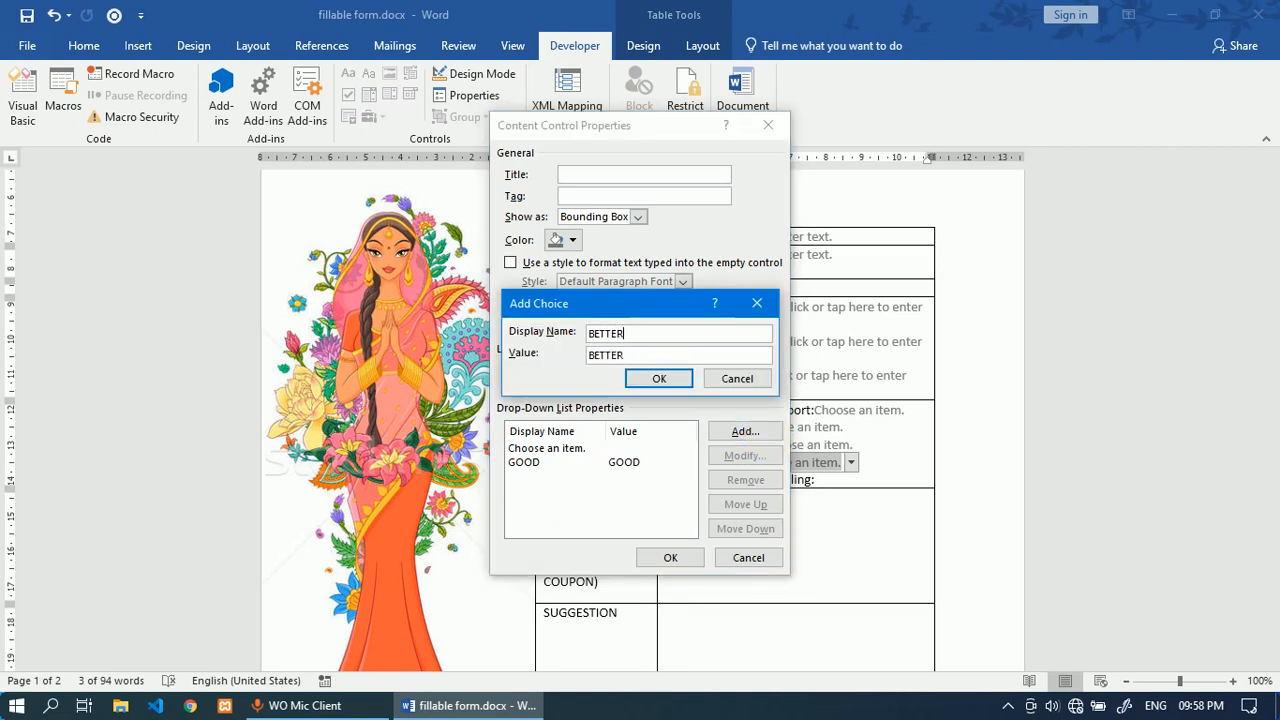
left_click(658, 379)
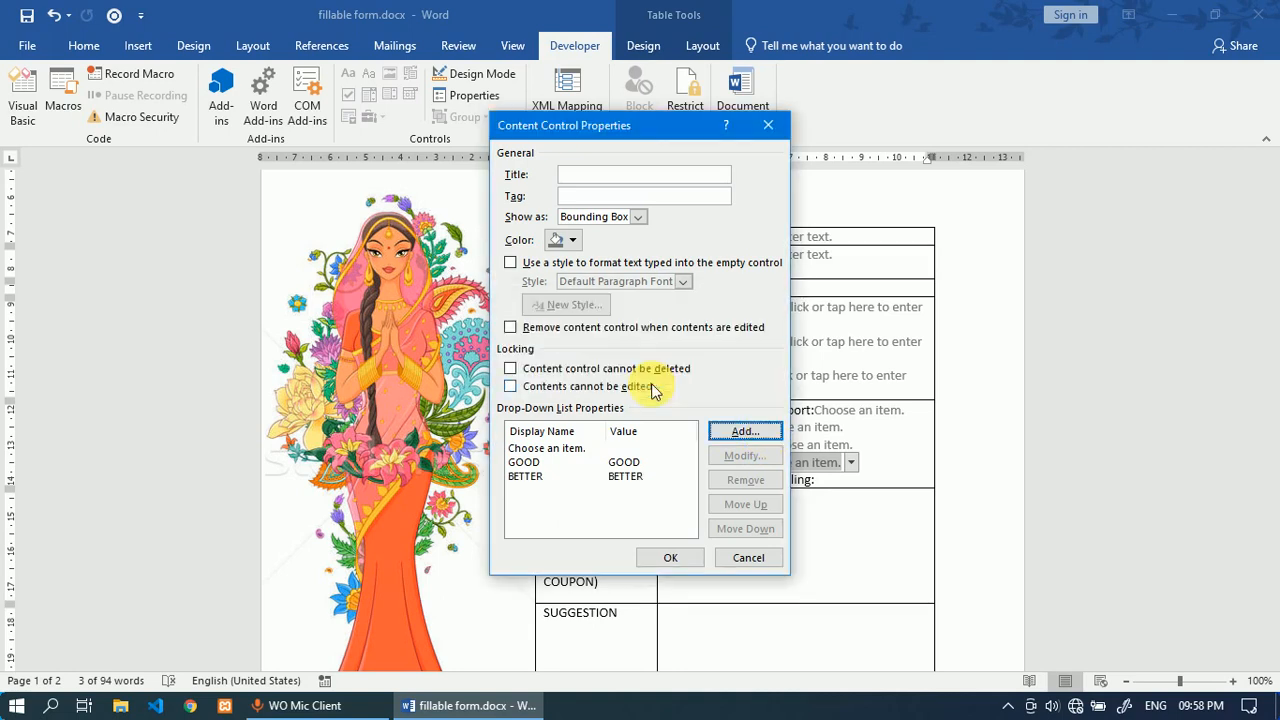
left_click(766, 438)
type("BEST")
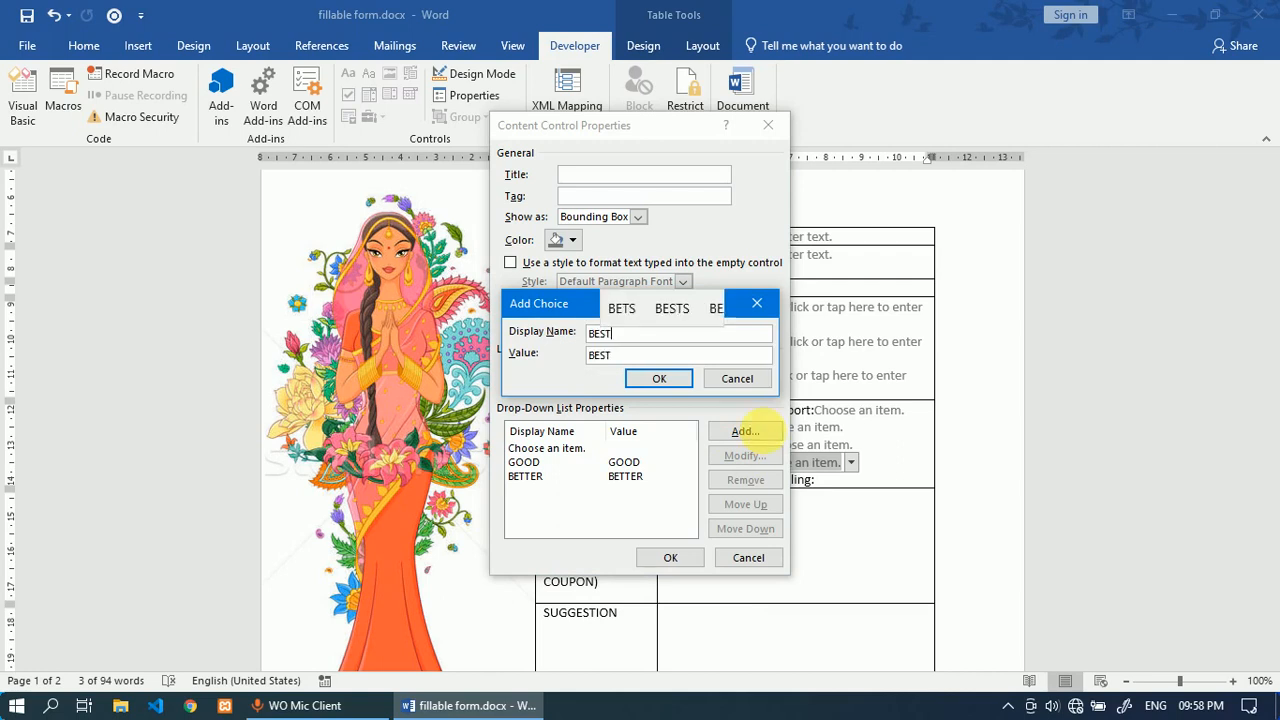
key("Return")
left_click(672, 558)
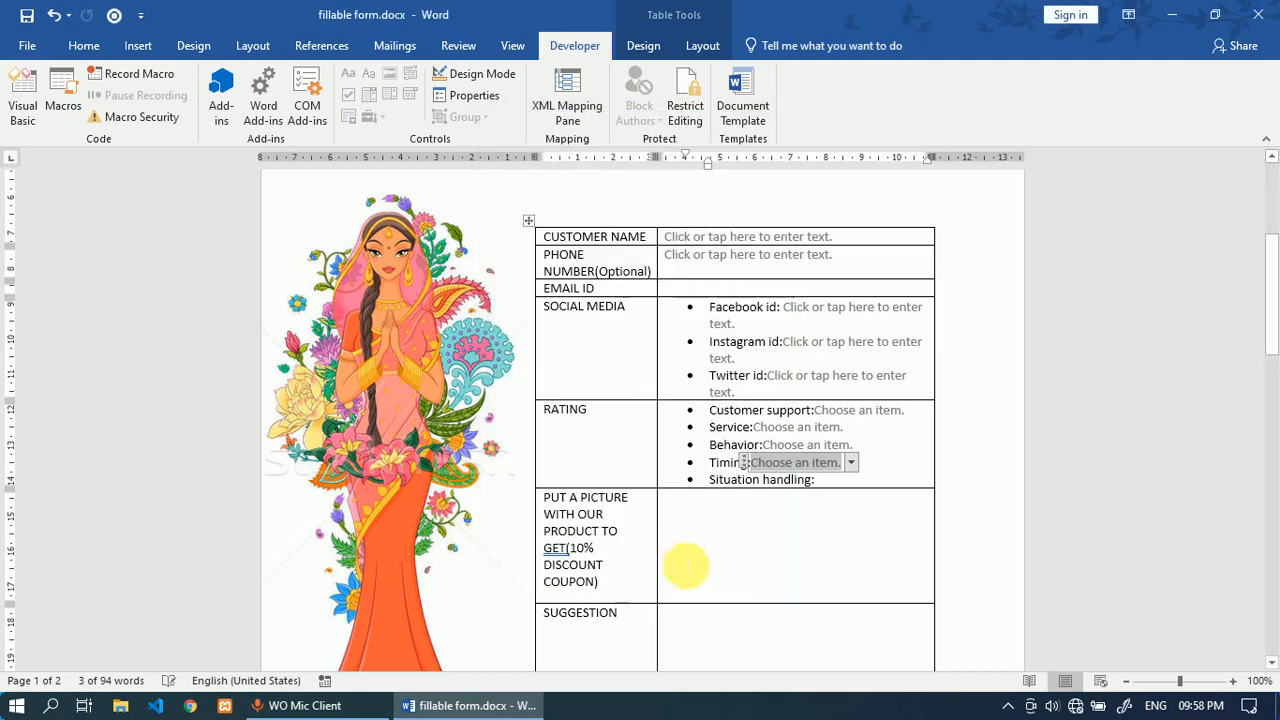
Insert a drop-down after Situation handling: offering GOOD, BETTER and BEST
left_click(861, 490)
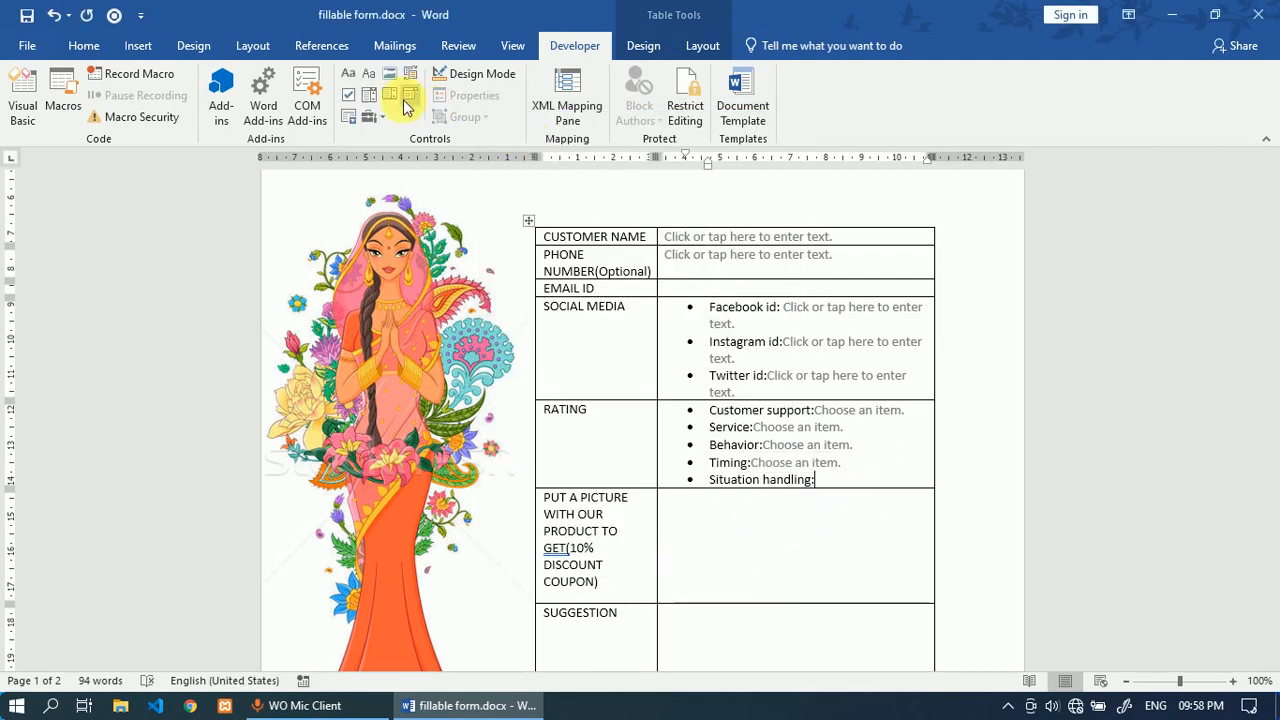
left_click(369, 94)
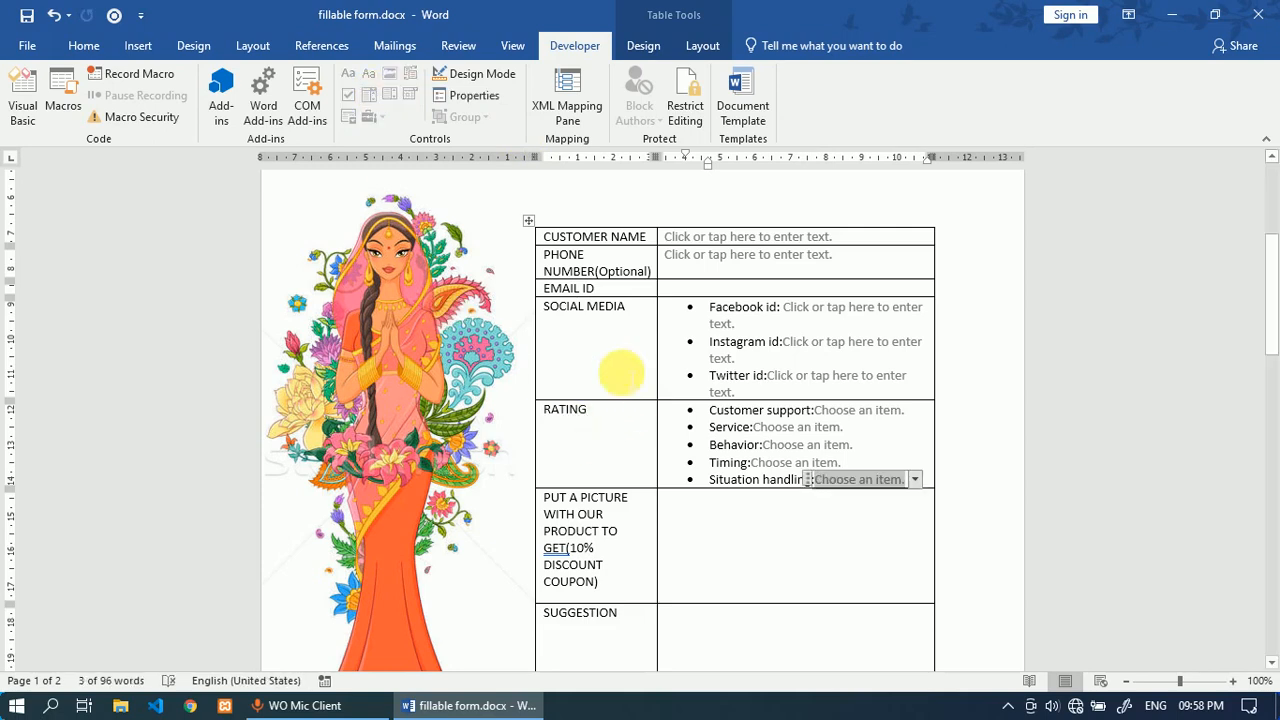
left_click(474, 96)
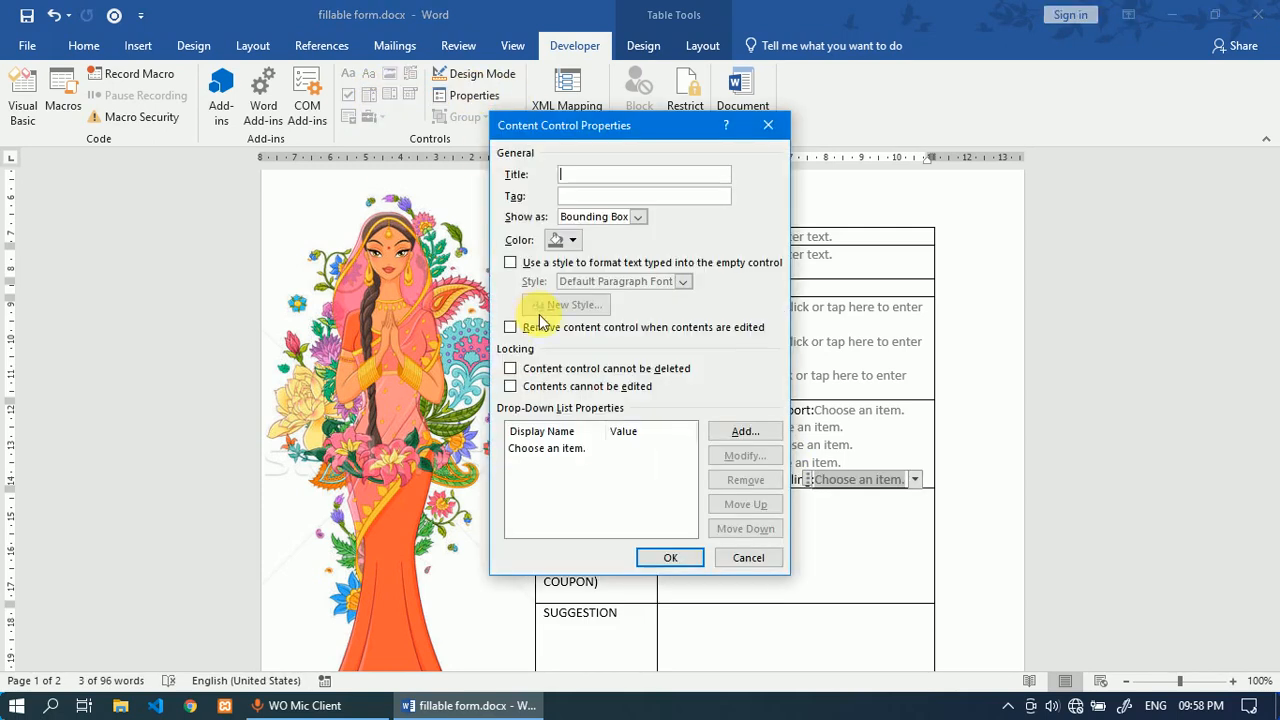
left_click(745, 432)
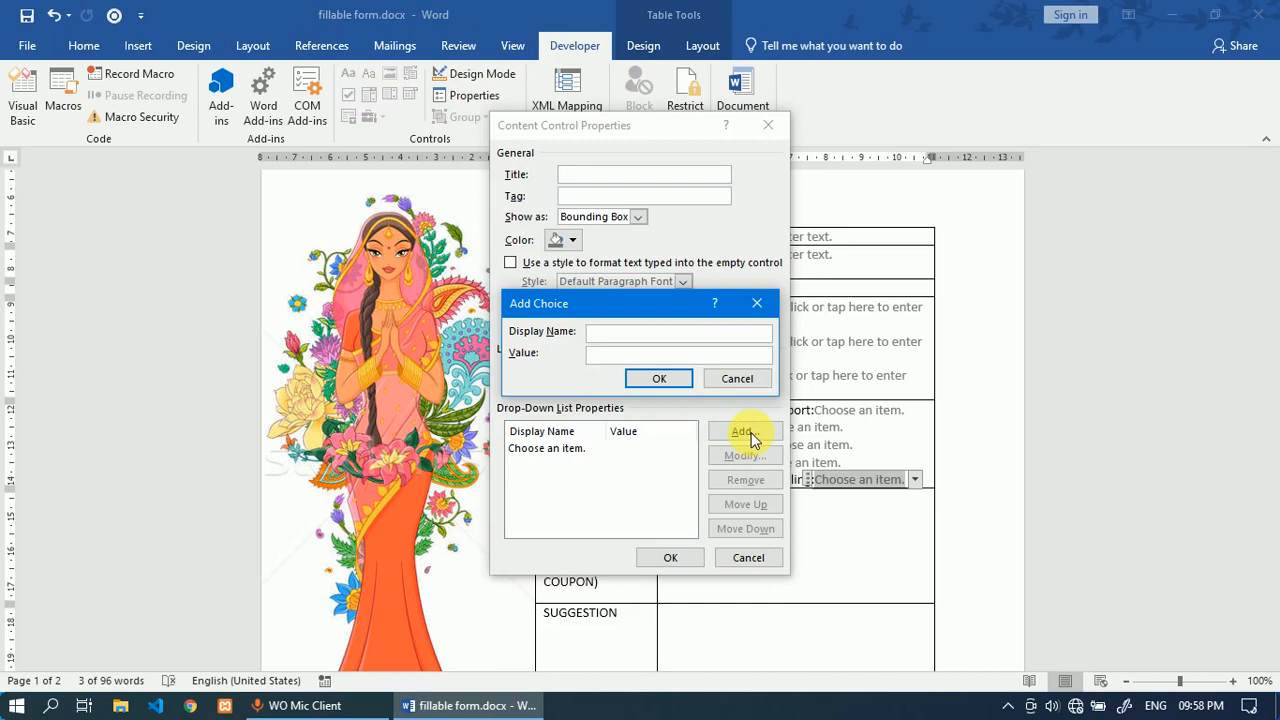
type("GOOD")
key("Return")
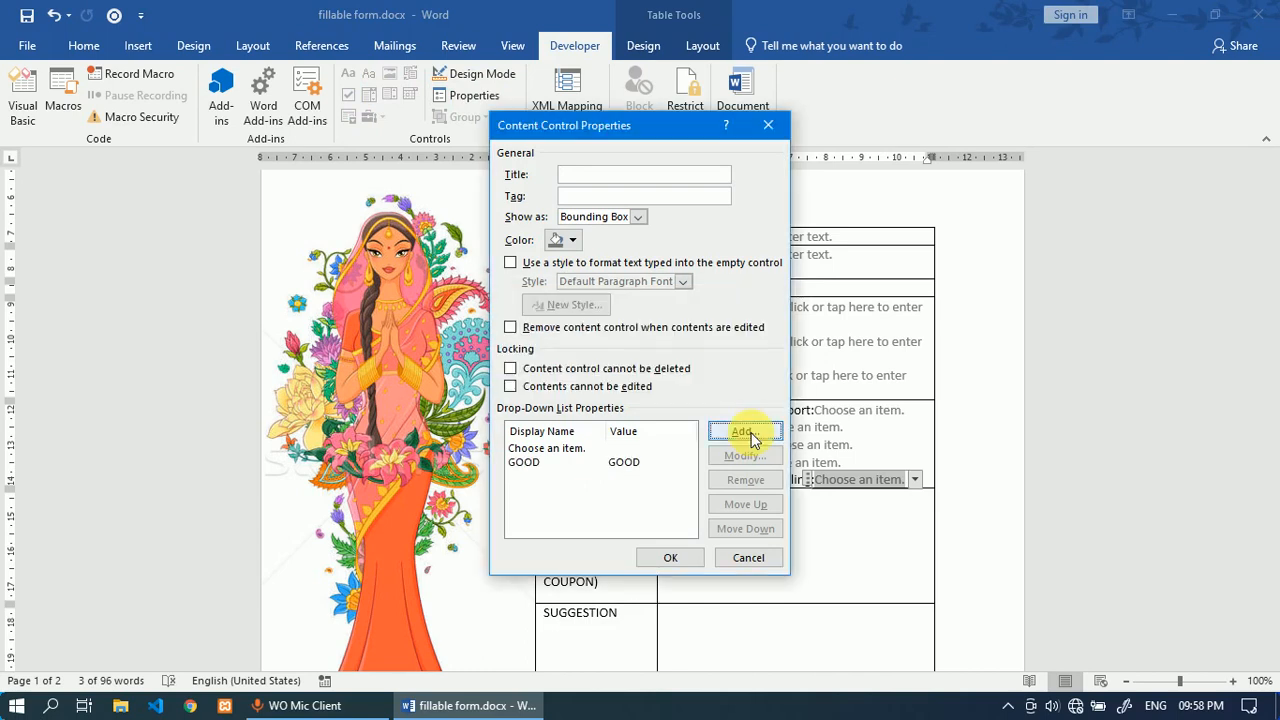
left_click(745, 432)
type("BETTER")
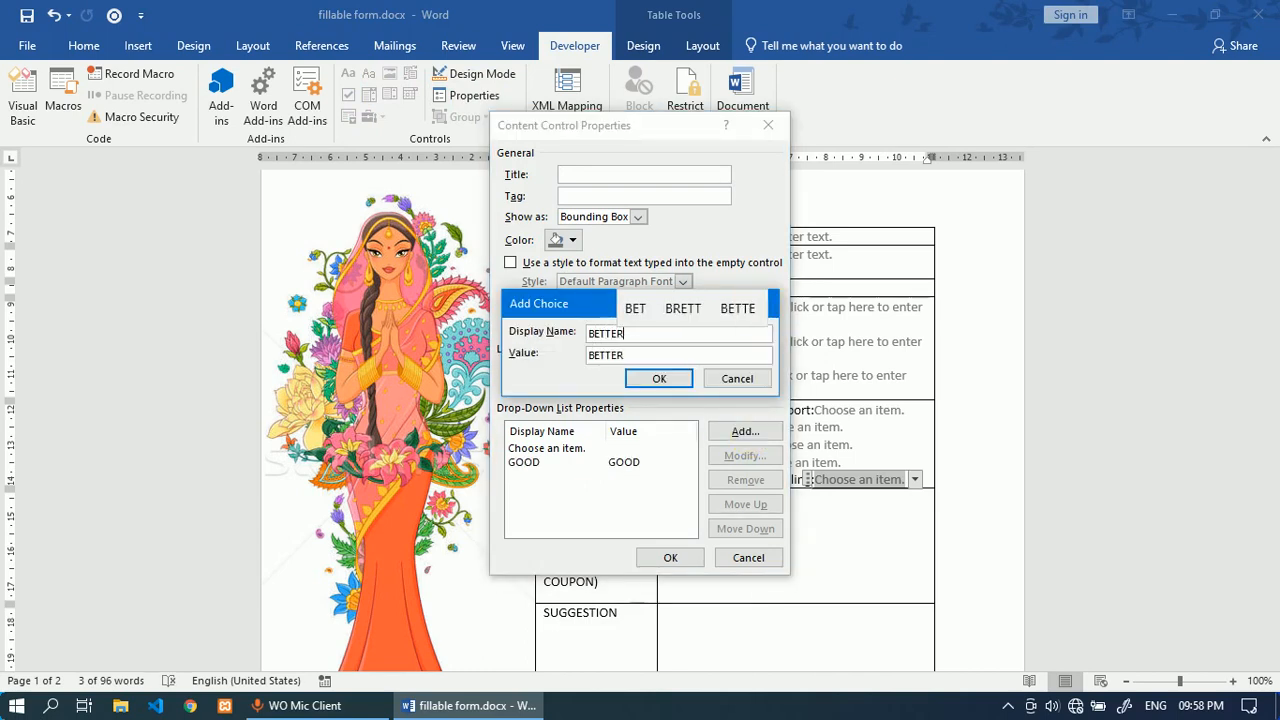
key("Return")
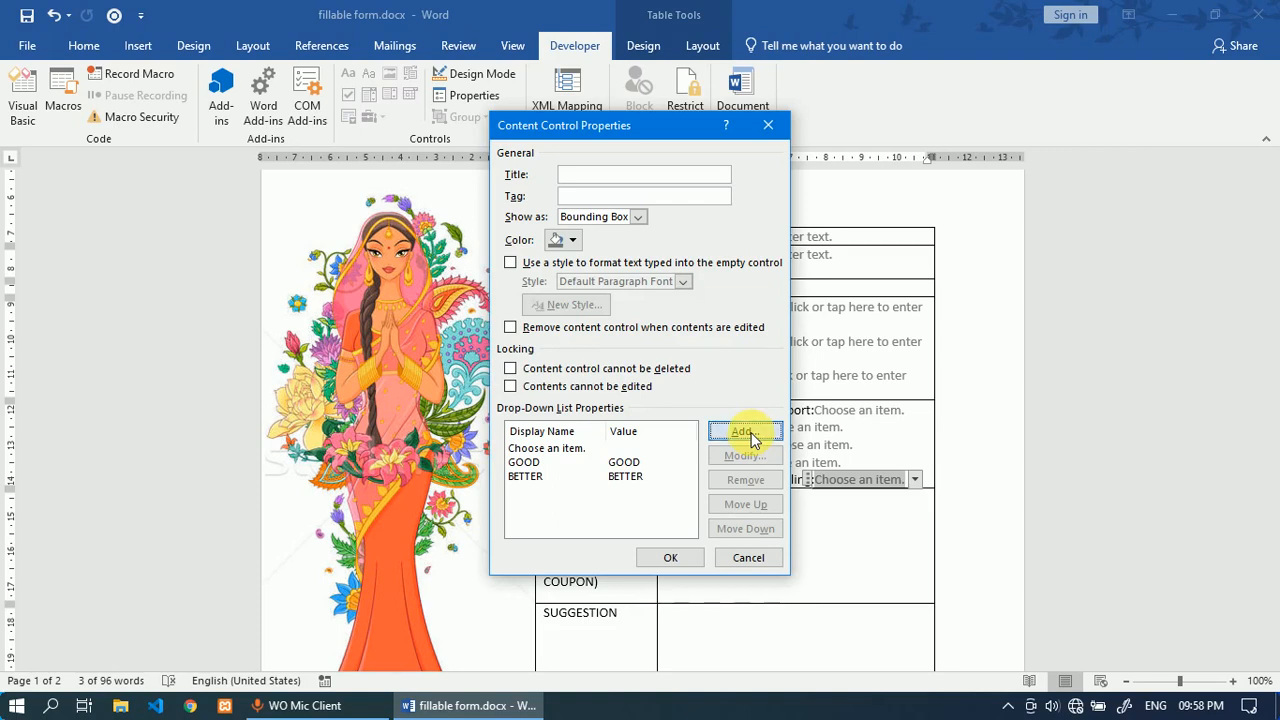
left_click(745, 432)
type("BEST")
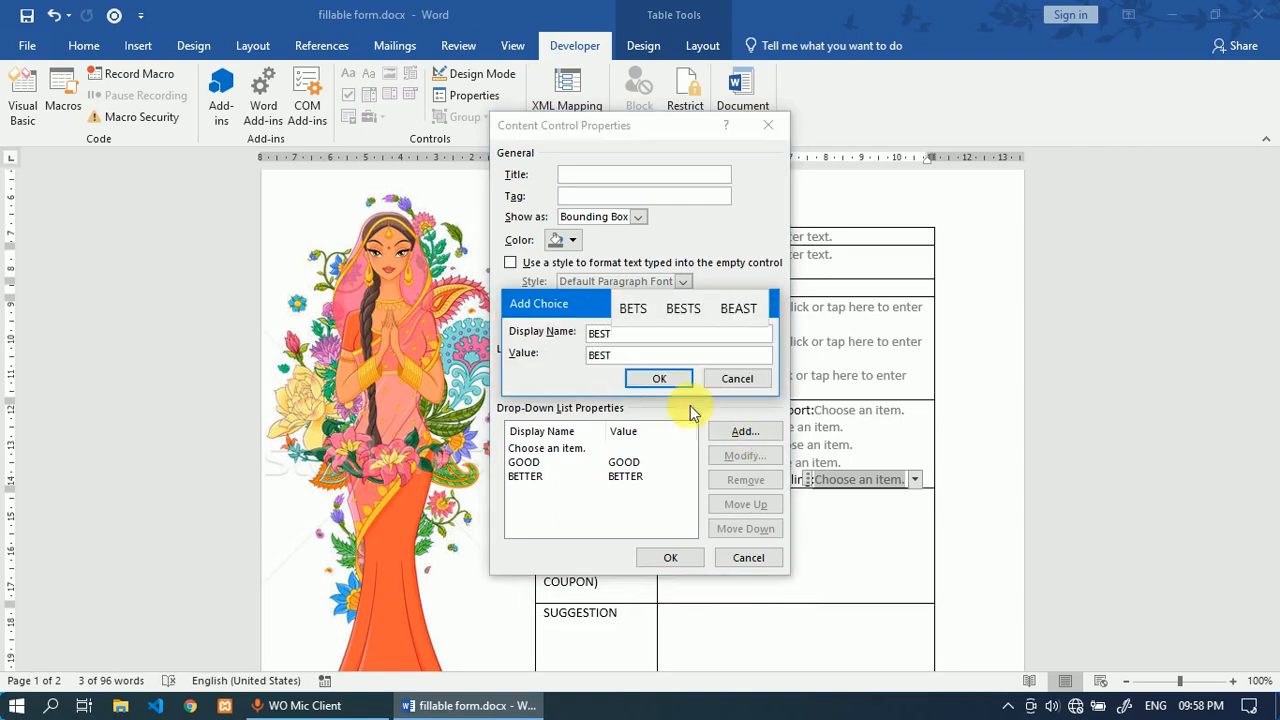
left_click(666, 386)
left_click(672, 558)
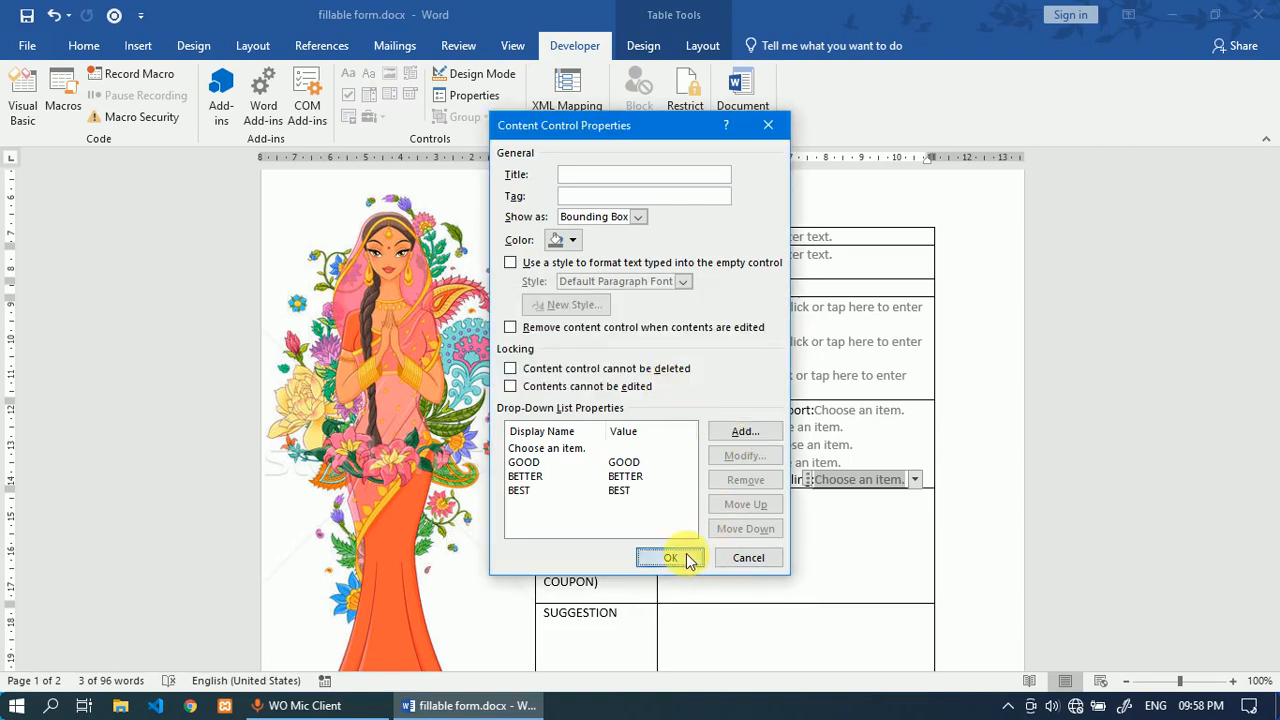
left_click(771, 522)
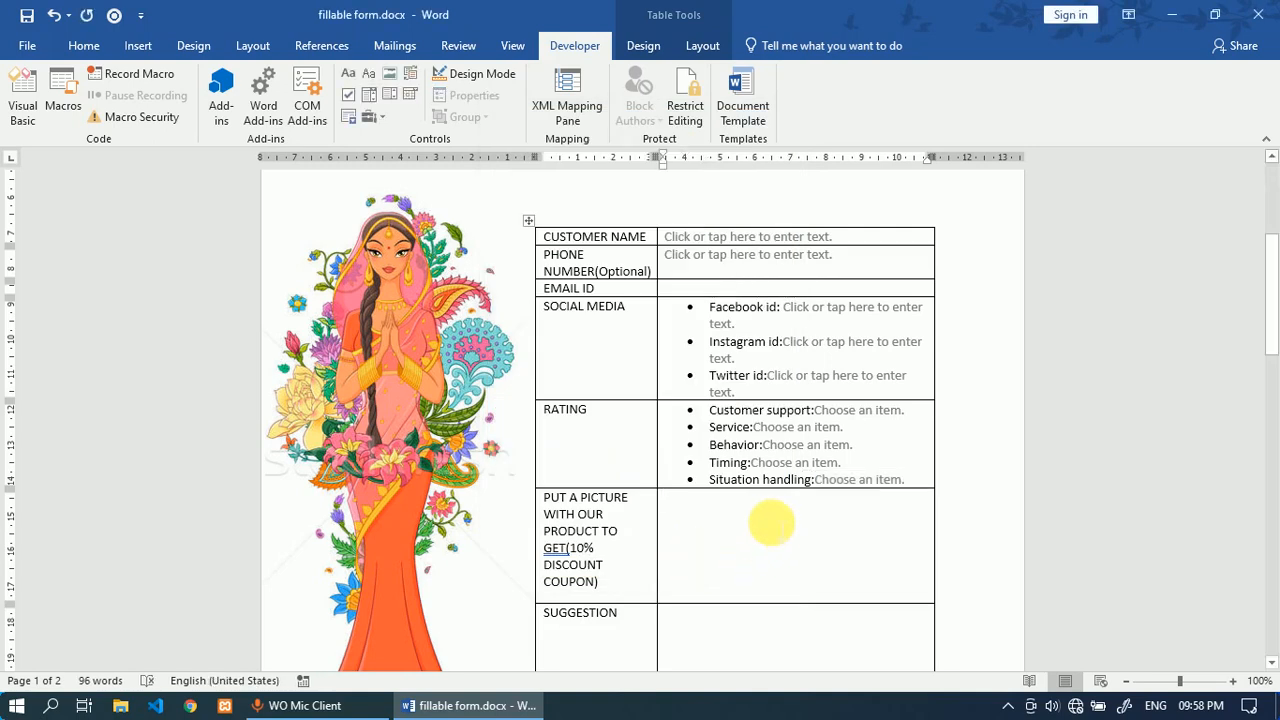
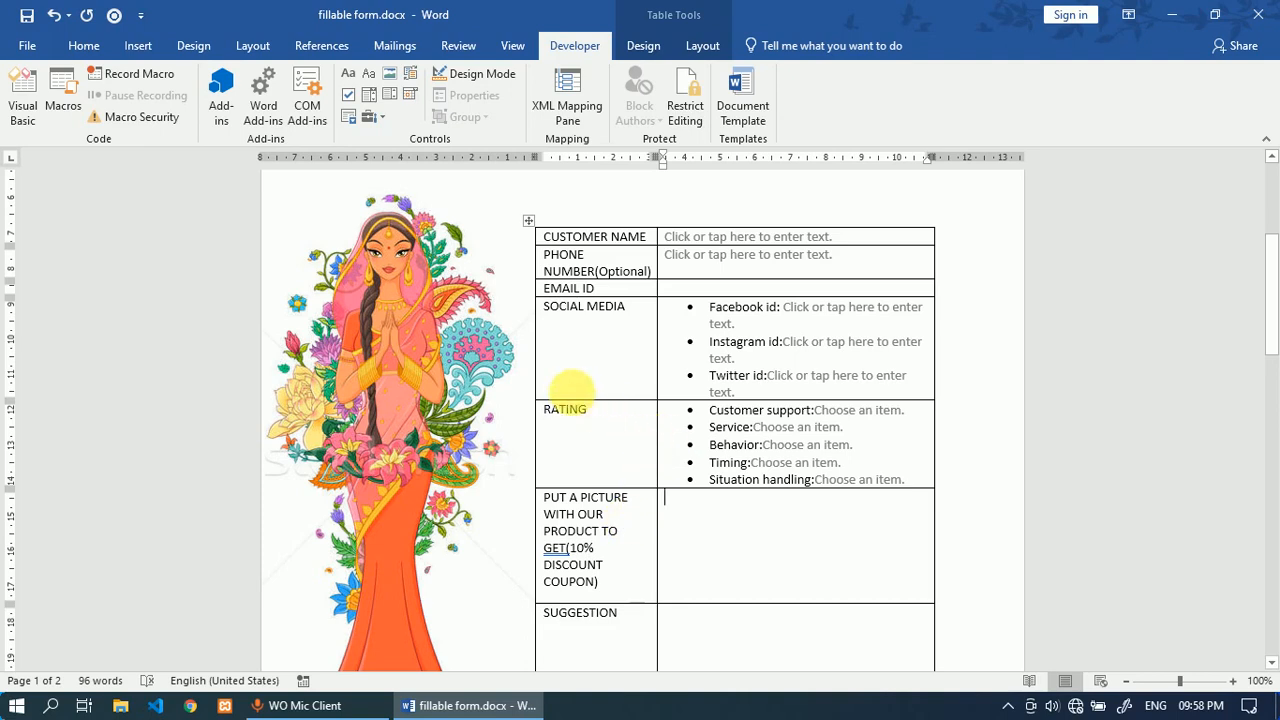
Widen the label column and put a picture content control in the empty photo cell
left_click_drag(545, 400, 492, 397)
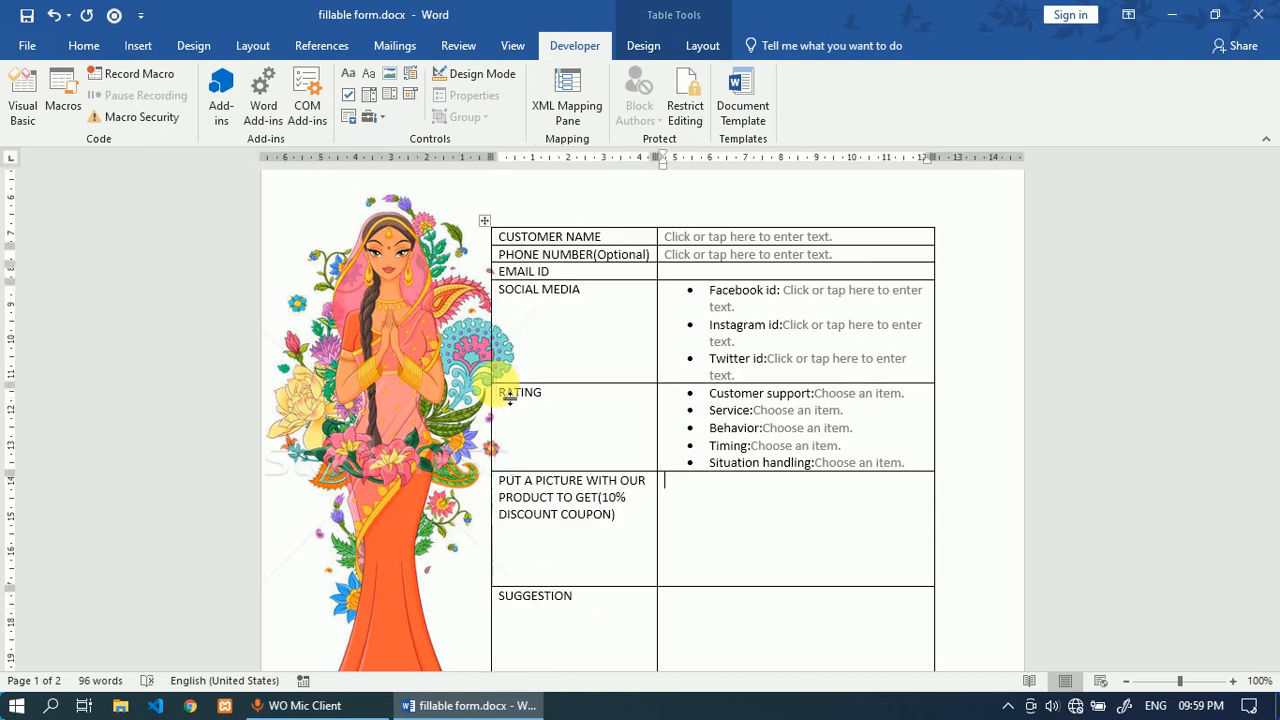
left_click(743, 508)
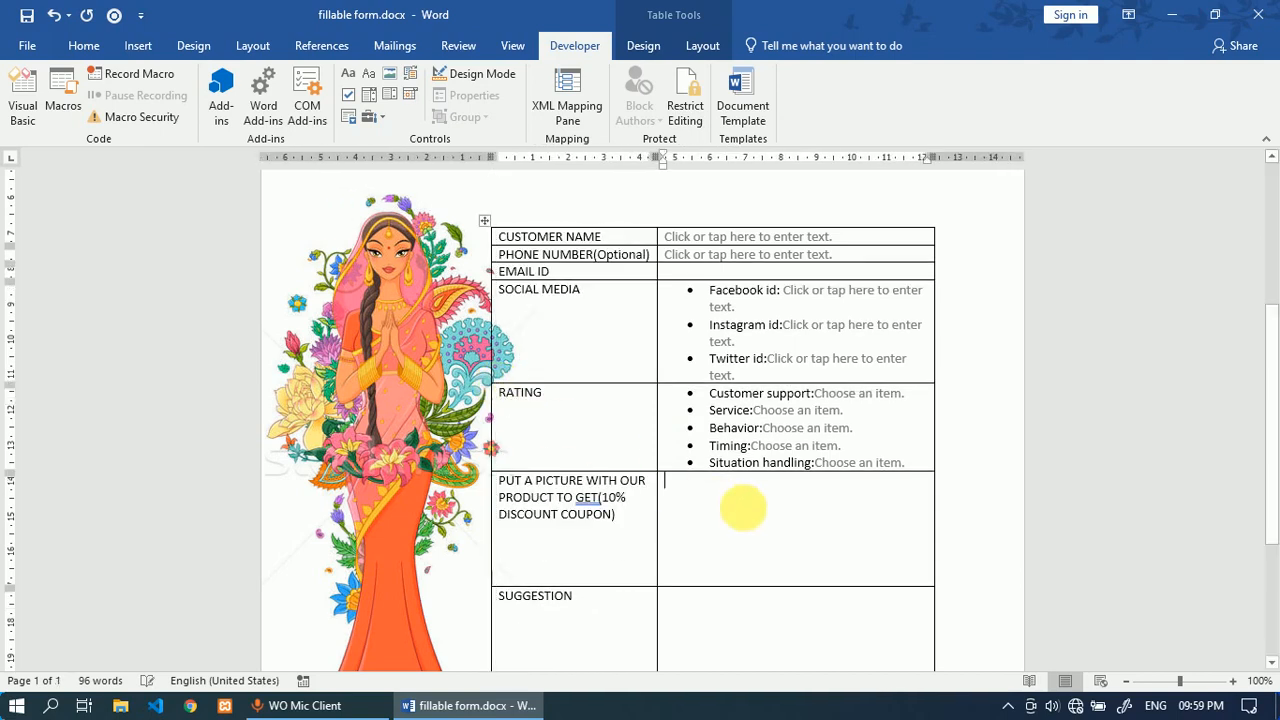
left_click(392, 80)
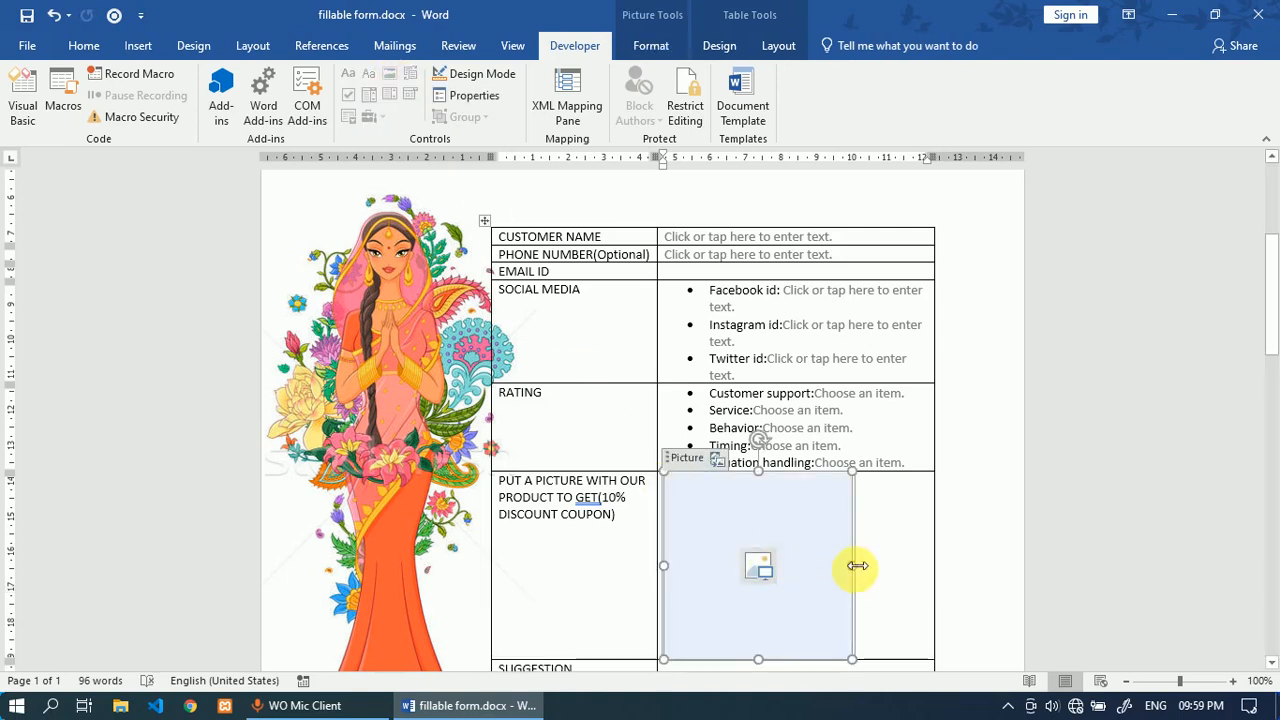
left_click(908, 568)
Add a plain text content control in the SUGGESTION answer cell
scroll(908, 568, "down", 3)
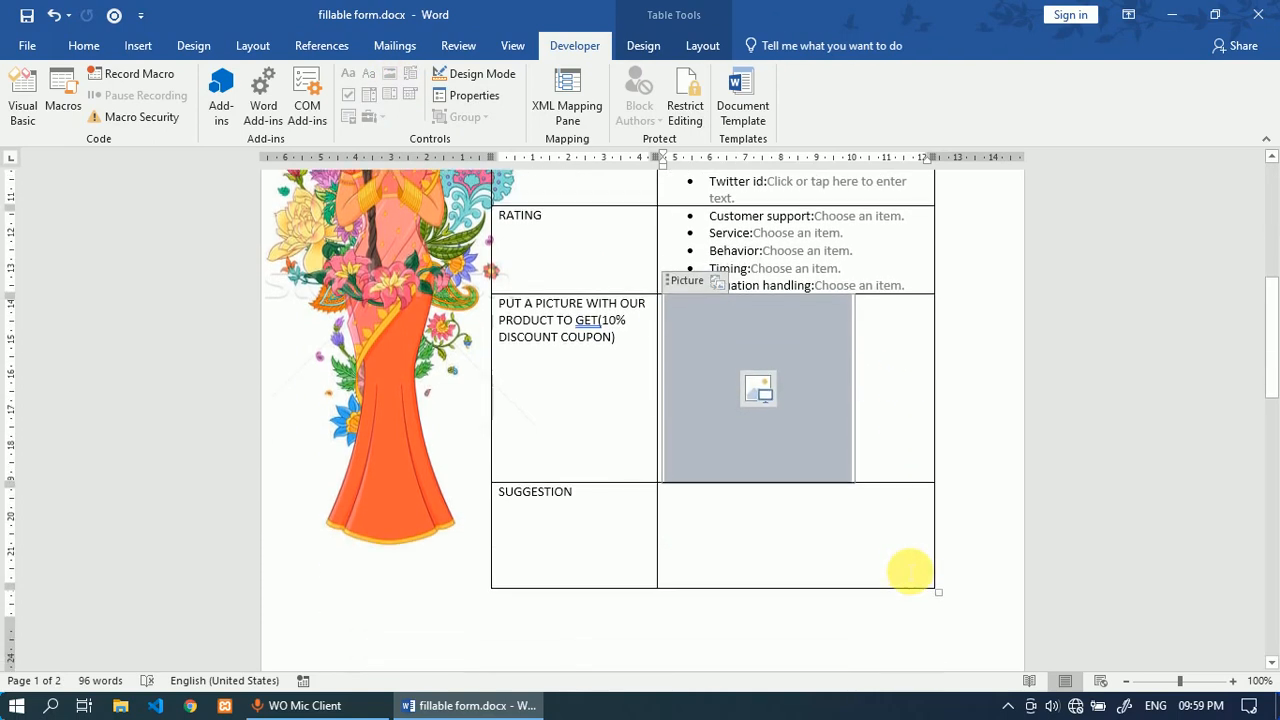
left_click(740, 542)
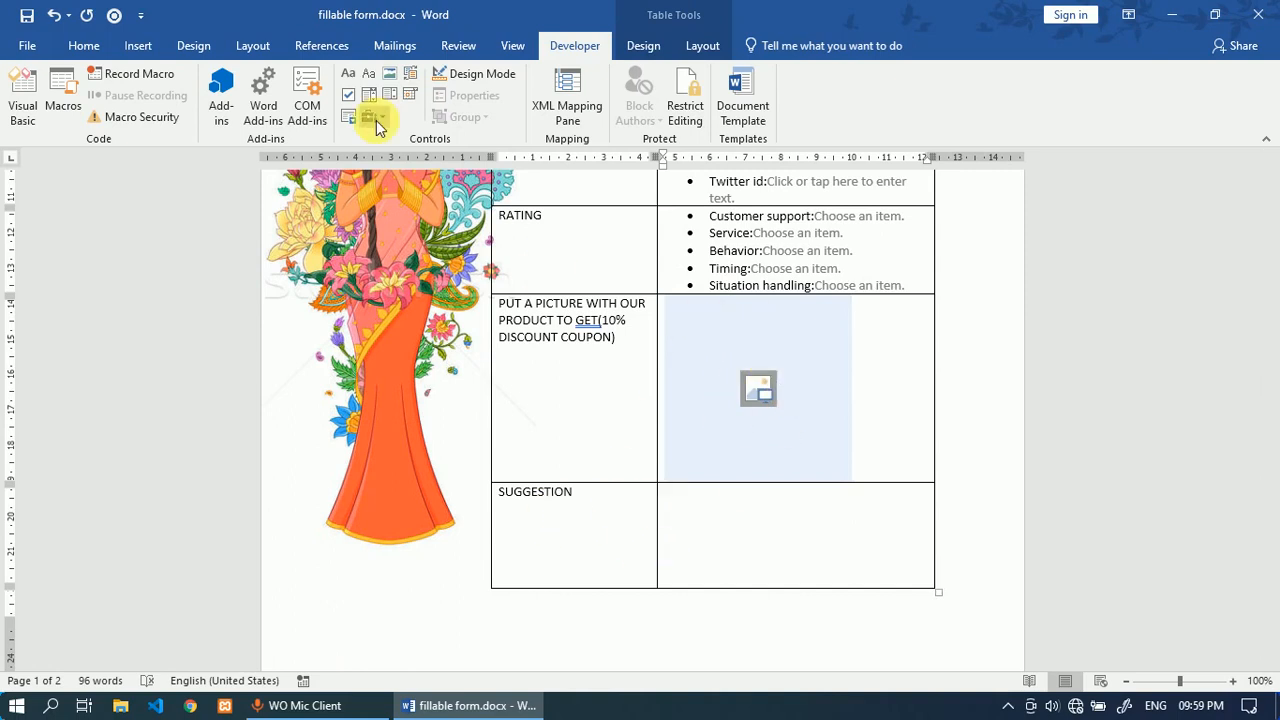
left_click(348, 76)
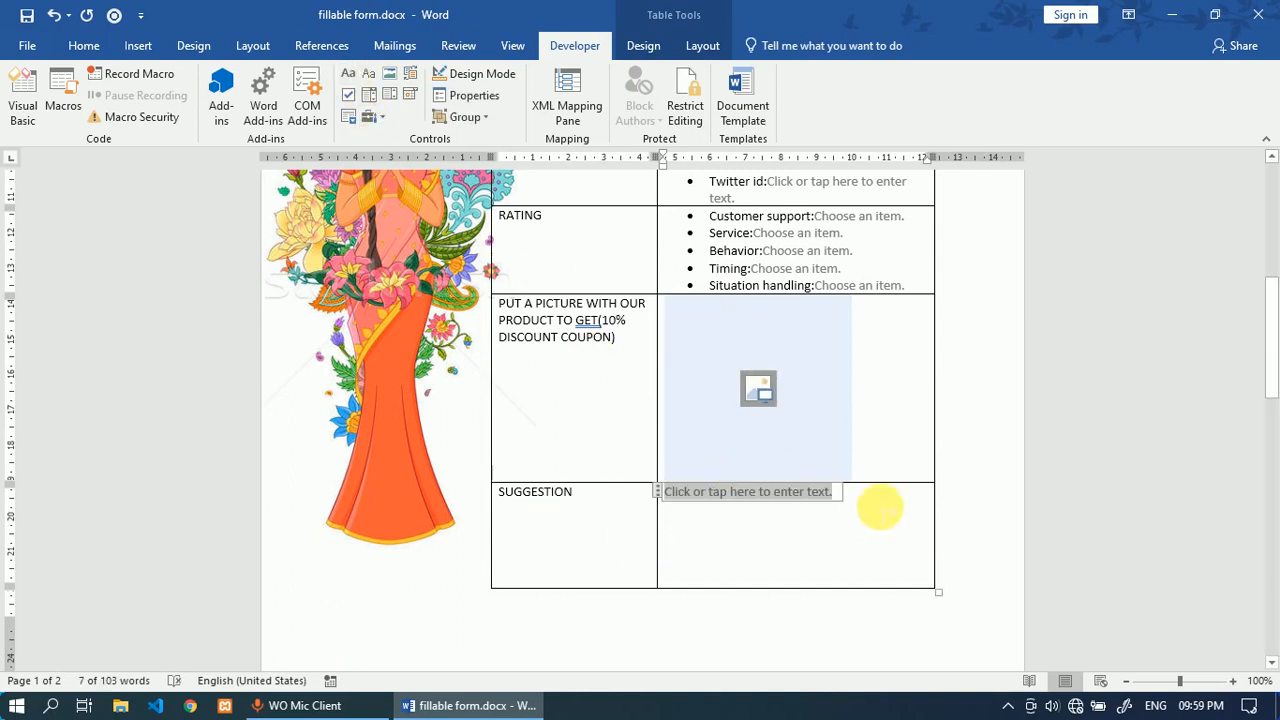
left_click(472, 96)
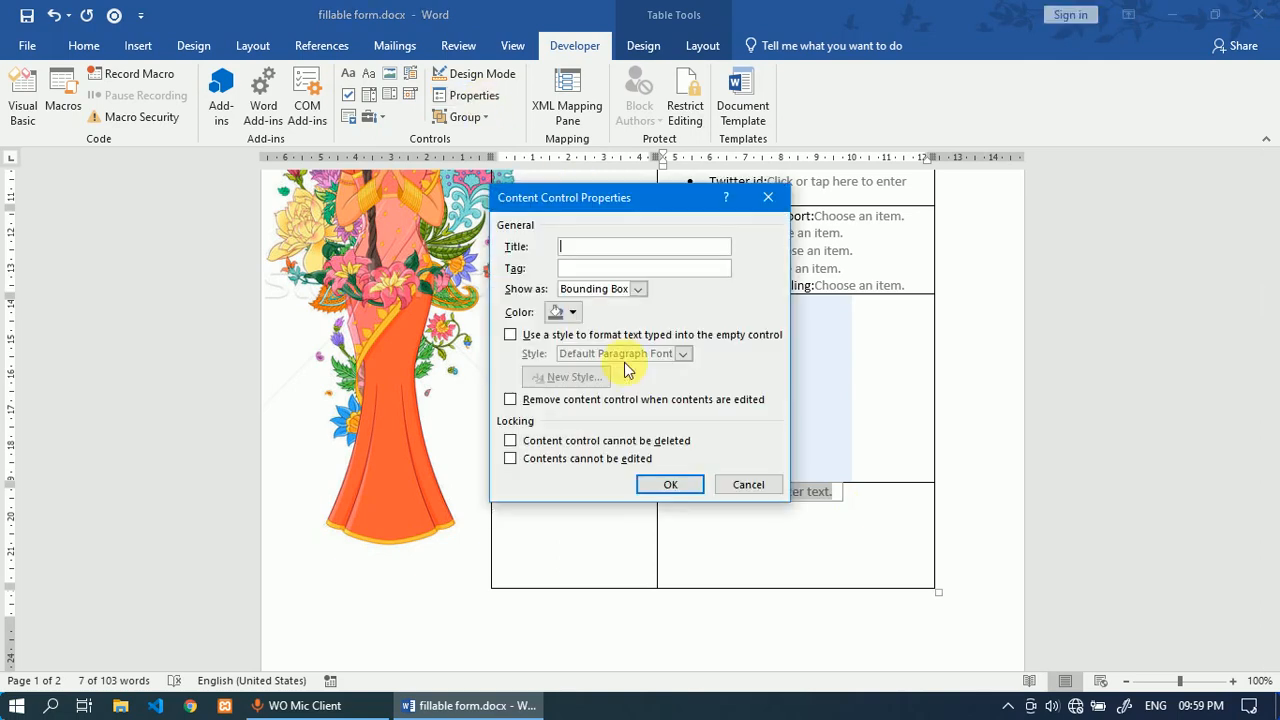
left_click(684, 487)
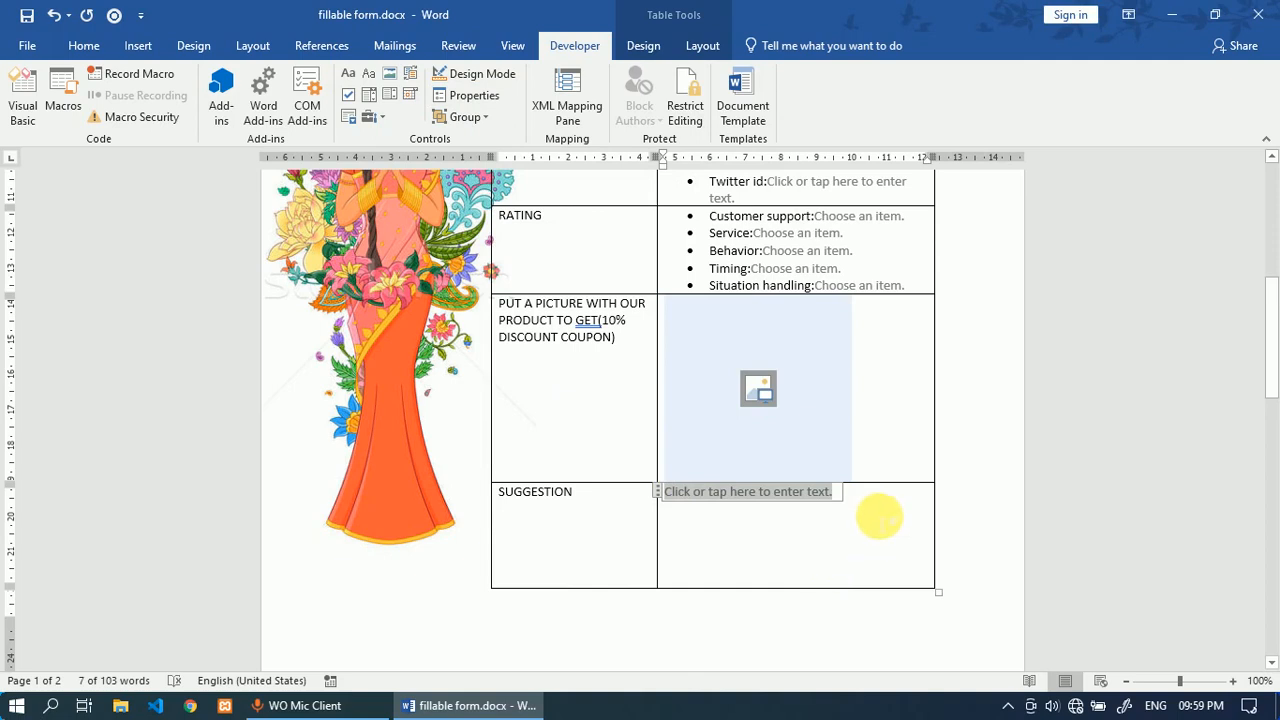
left_click(874, 400)
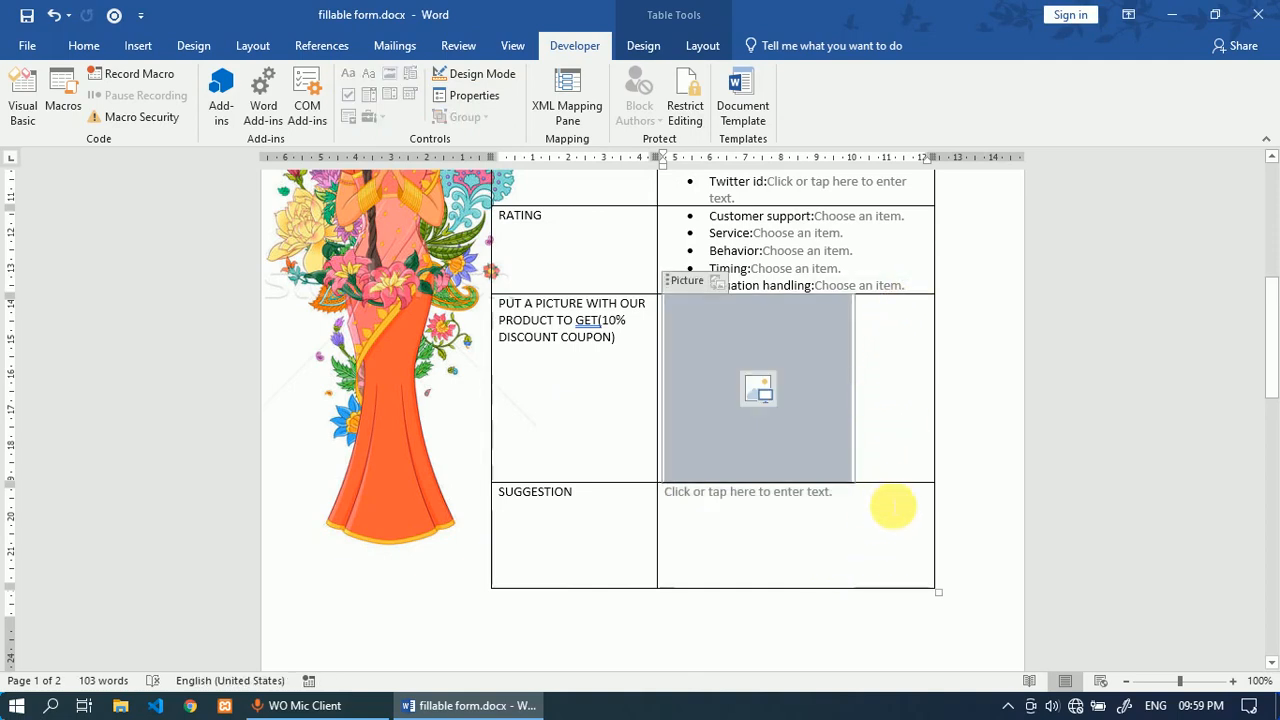
left_click(893, 508)
scroll(893, 508, "down", 5)
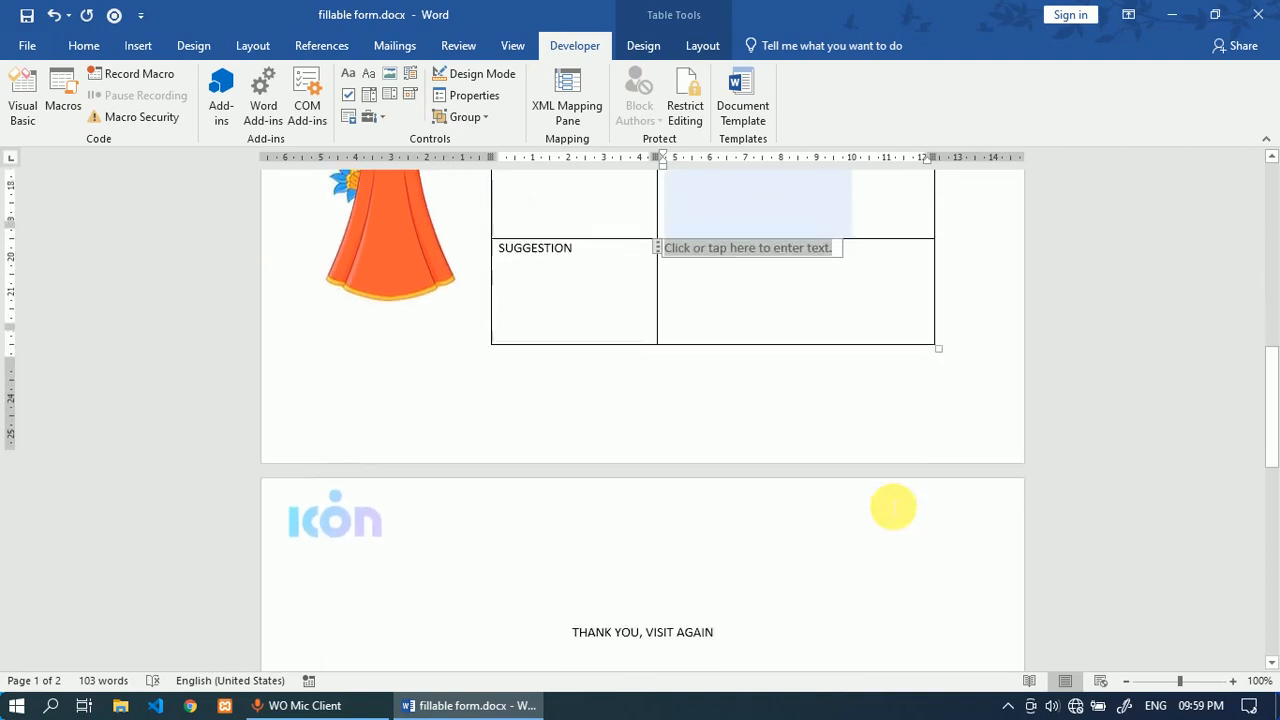
scroll(893, 507, "up", 1)
left_click(612, 367)
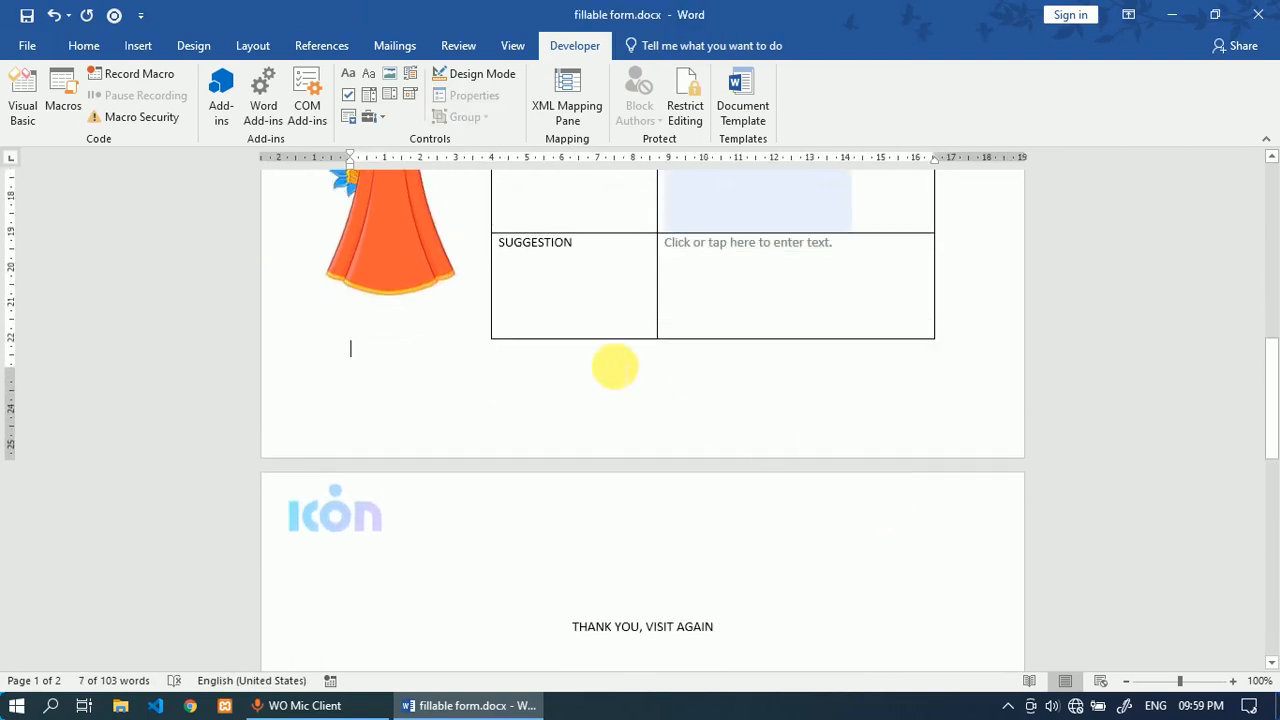
Delete the blank lines below the table and subtitle, and add one before THANK YOU, VISIT AGAIN
key("Delete")
key("Delete")
key("Delete")
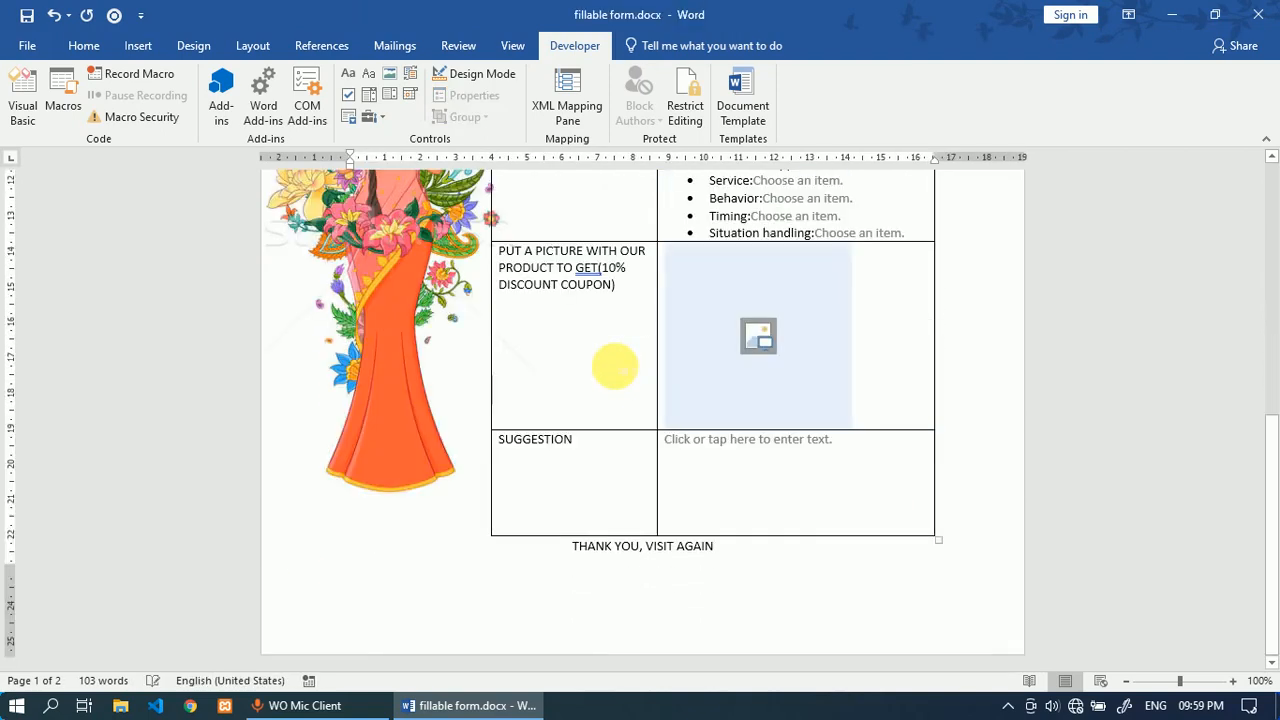
scroll(615, 367, "up", 6)
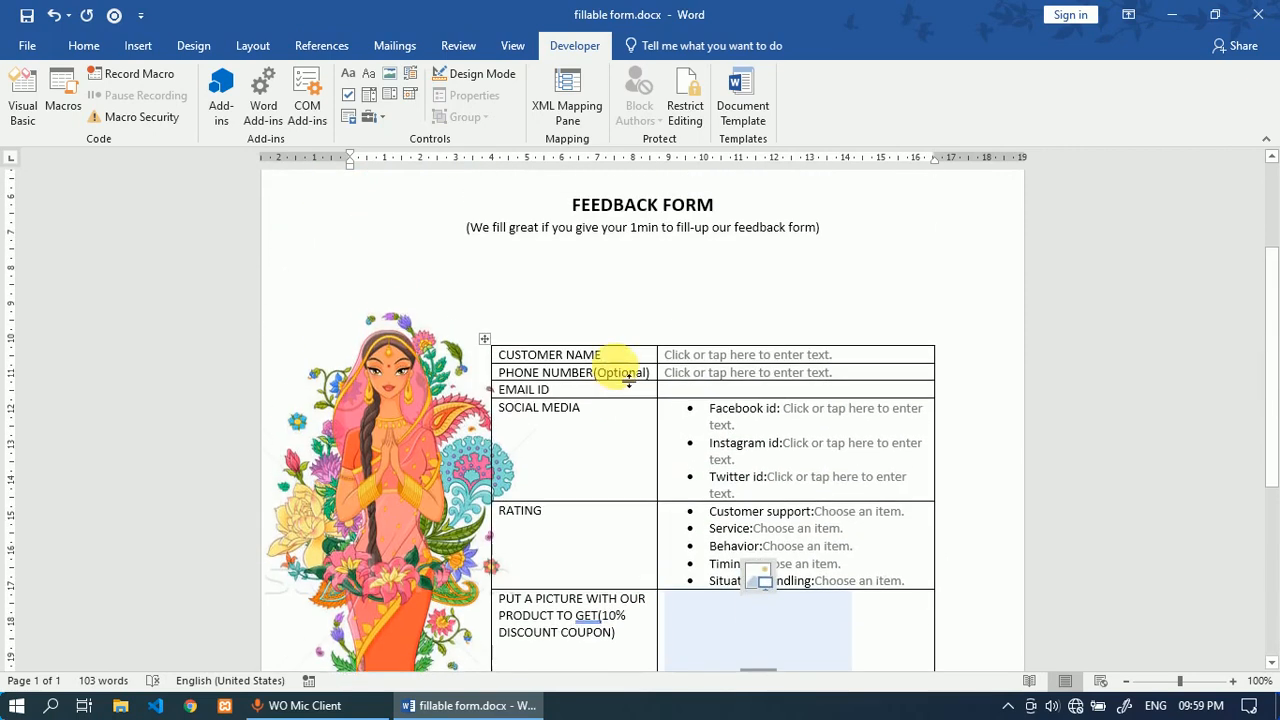
key("Delete")
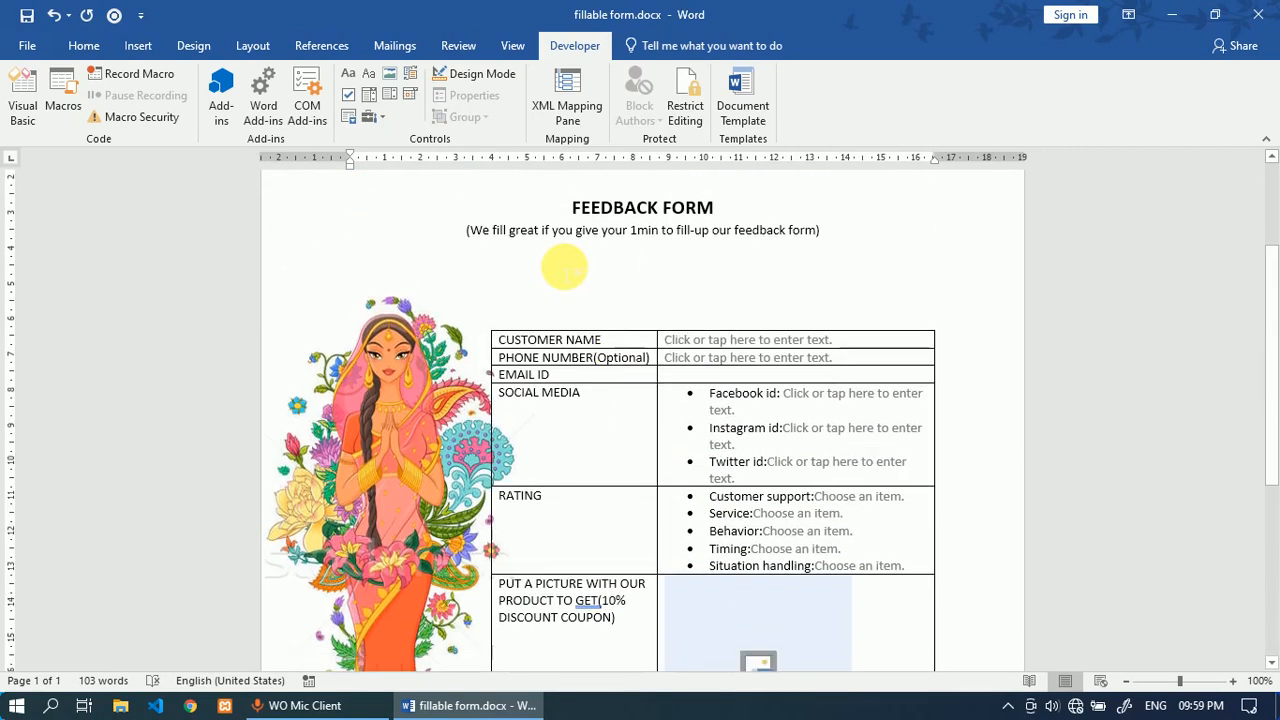
scroll(606, 466, "down", 6)
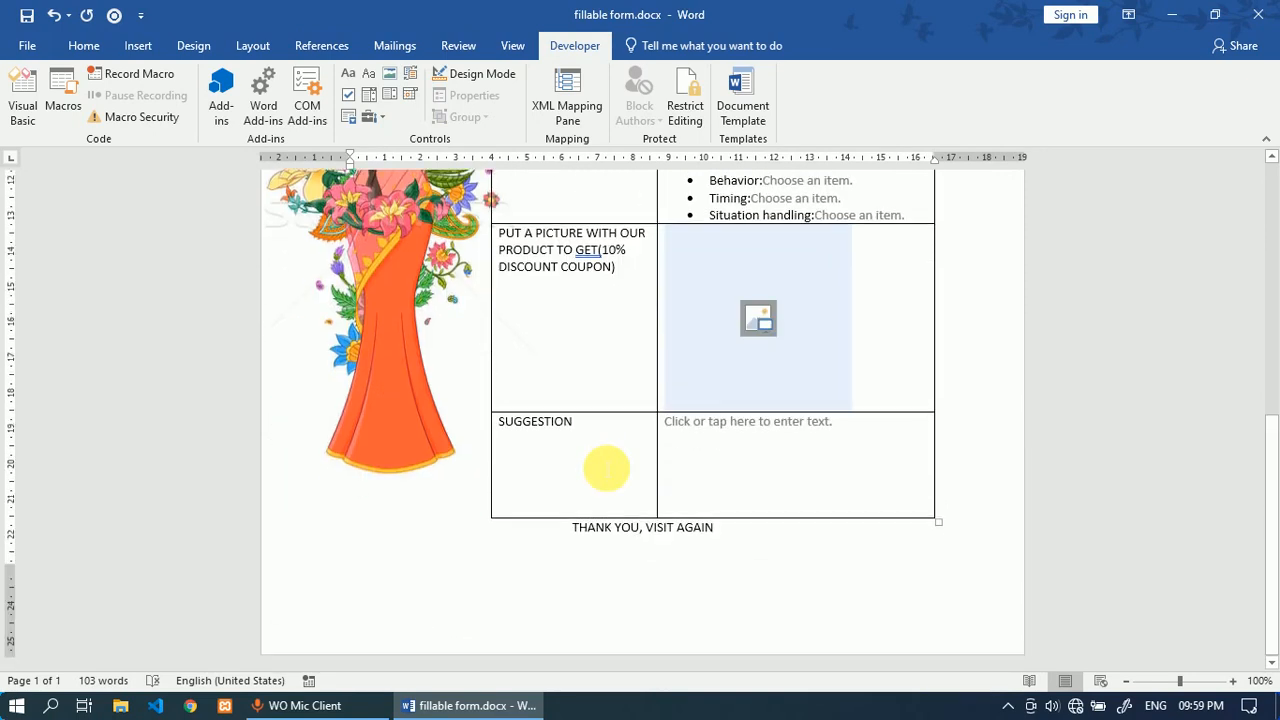
left_click(566, 541)
key("Return")
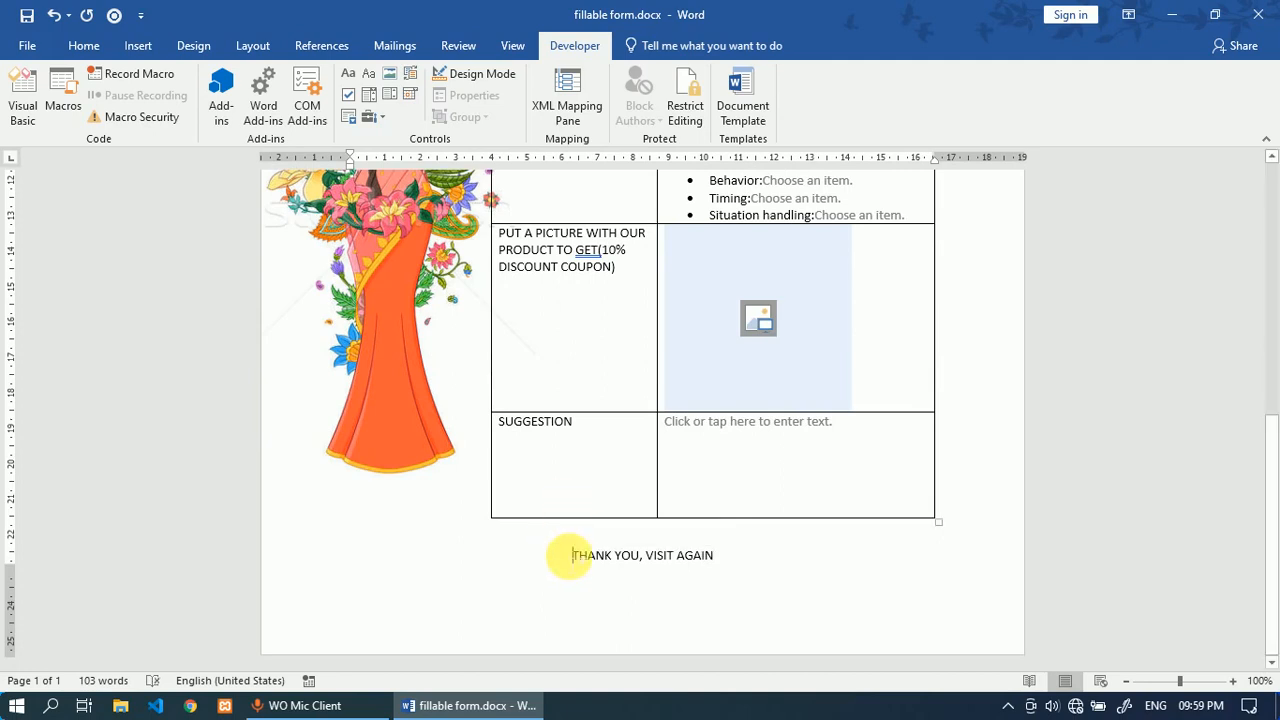
Undo an accidental deletion of an E in the FEEDBACK heading and show the Restrict Editing pane
scroll(569, 556, "up", 12)
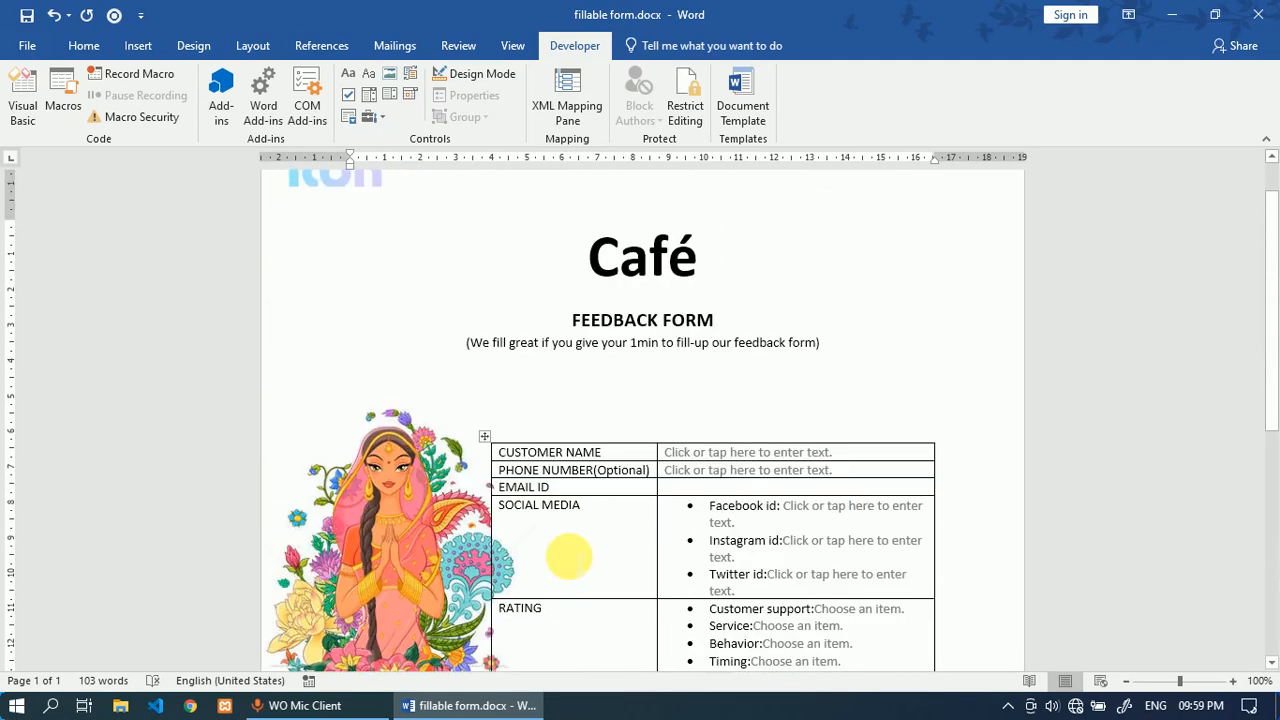
scroll(569, 556, "up", 1)
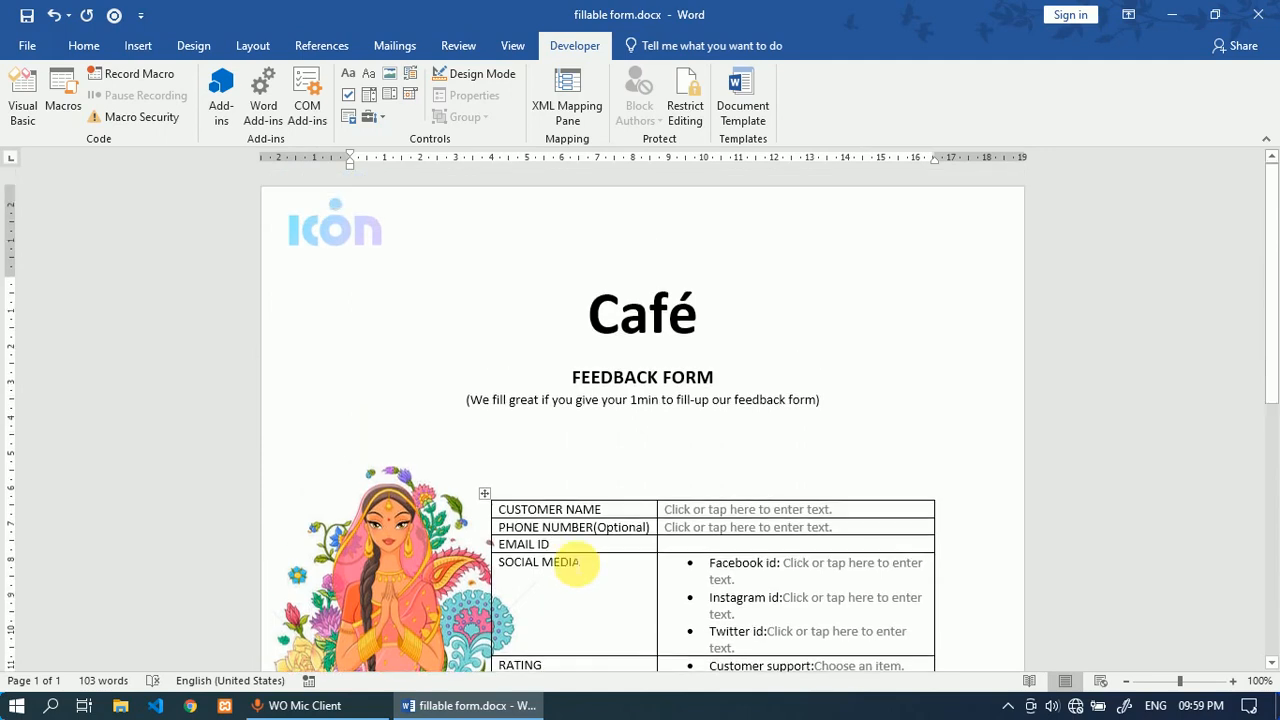
scroll(569, 556, "down", 7)
scroll(569, 556, "up", 8)
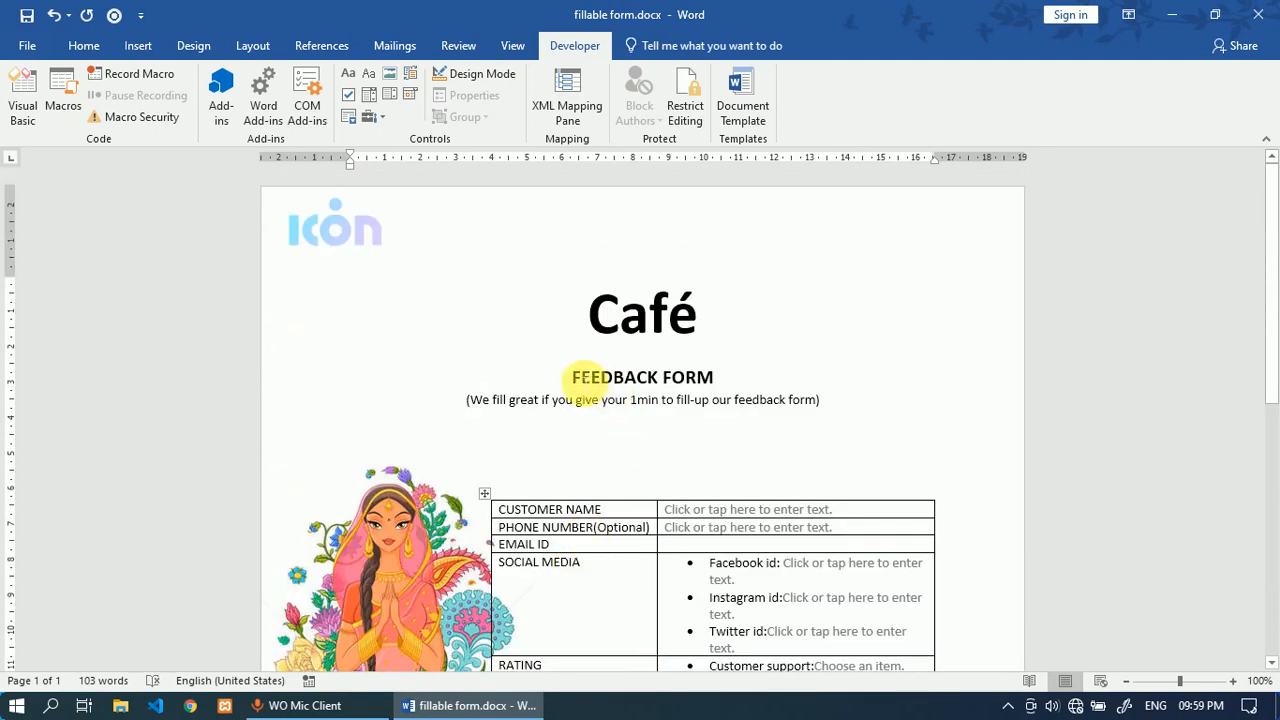
left_click_drag(585, 379, 600, 379)
key("BackSpace")
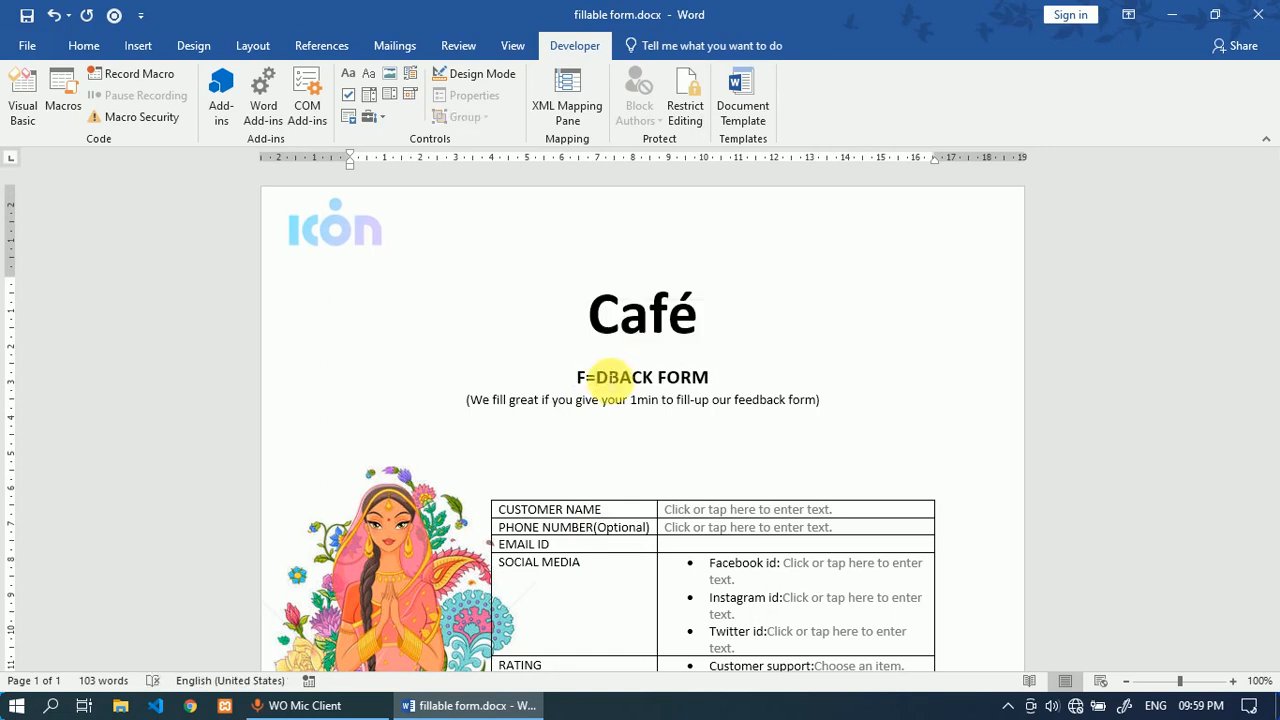
key("ctrl+z")
left_click(650, 313)
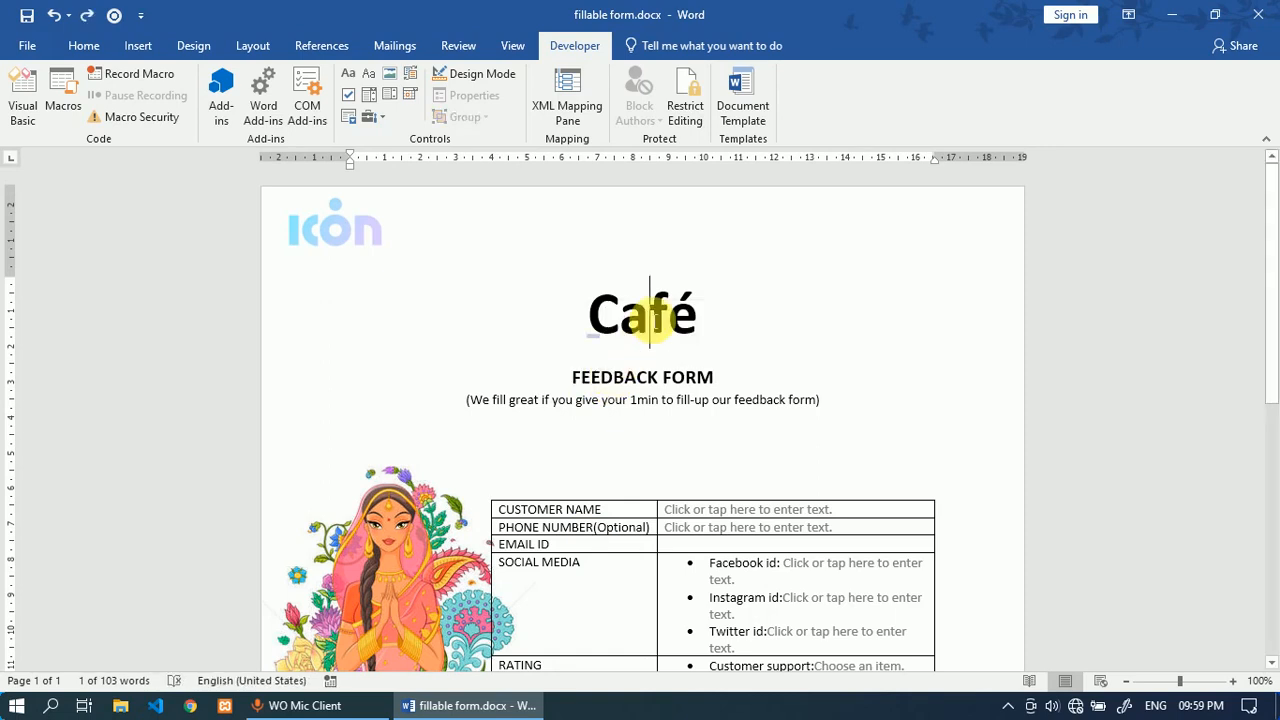
scroll(663, 434, "down", 2)
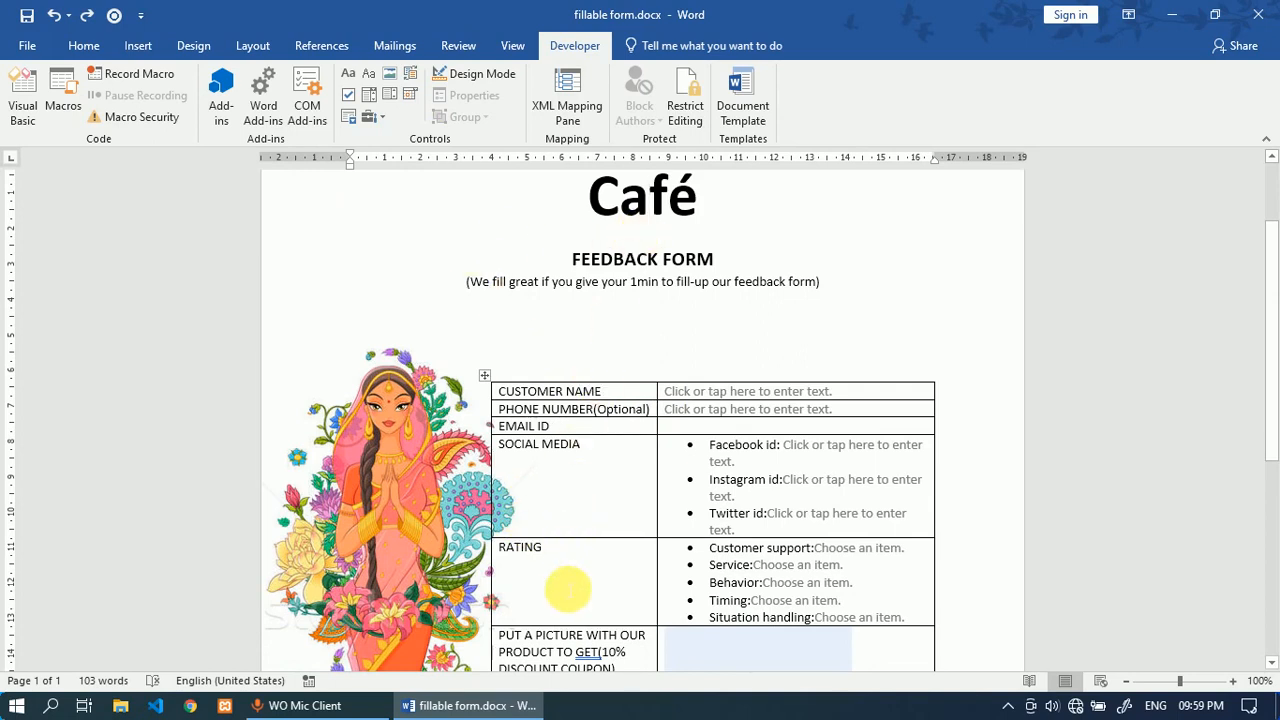
scroll(570, 592, "down", 1)
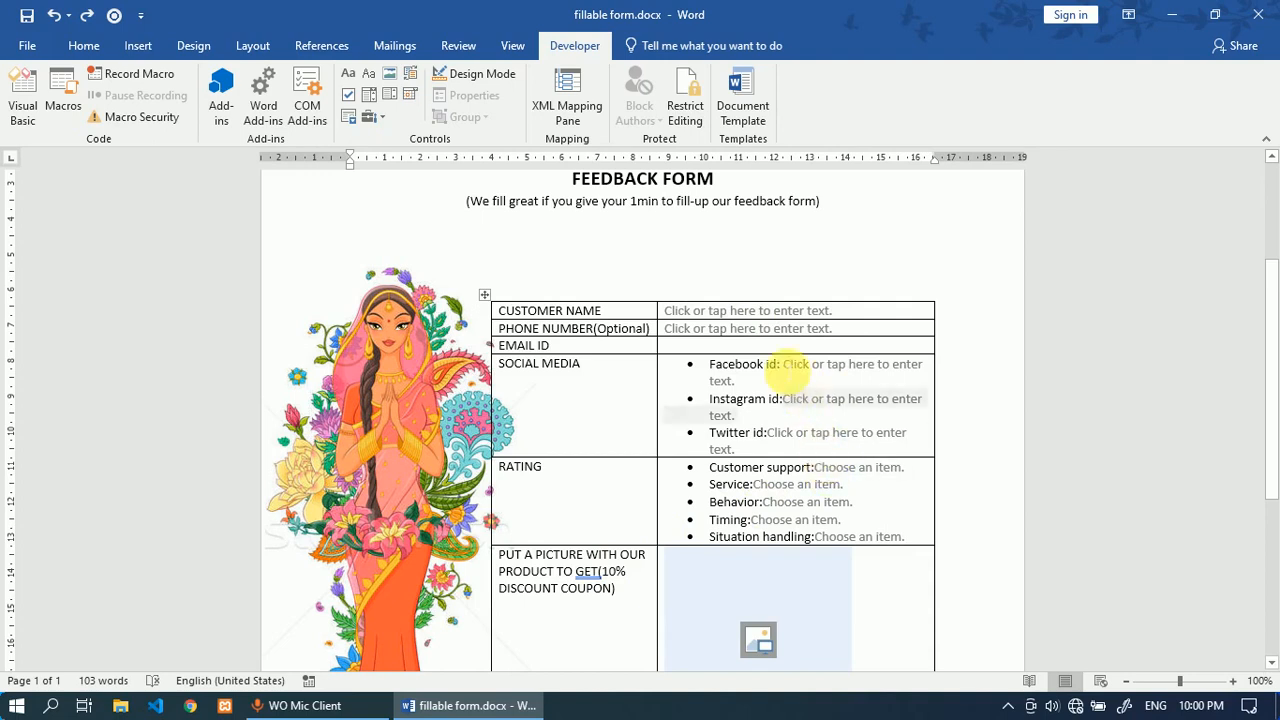
scroll(831, 567, "down", 3)
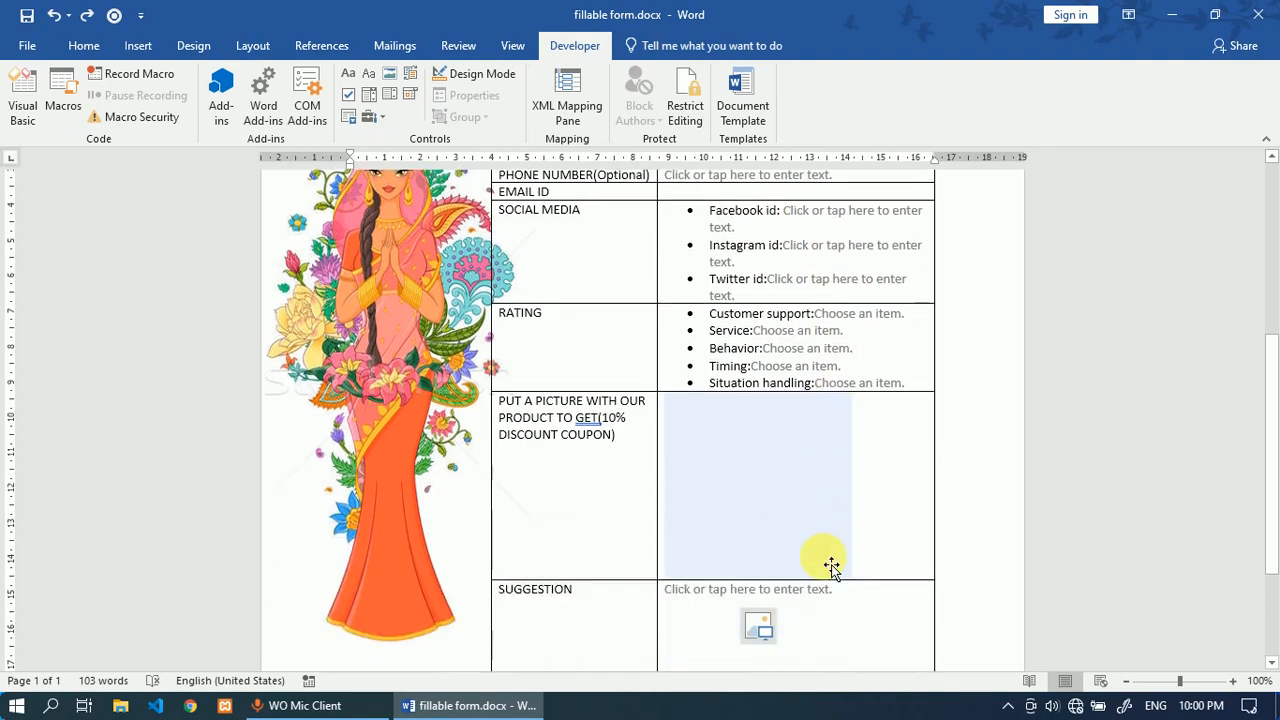
left_click(690, 112)
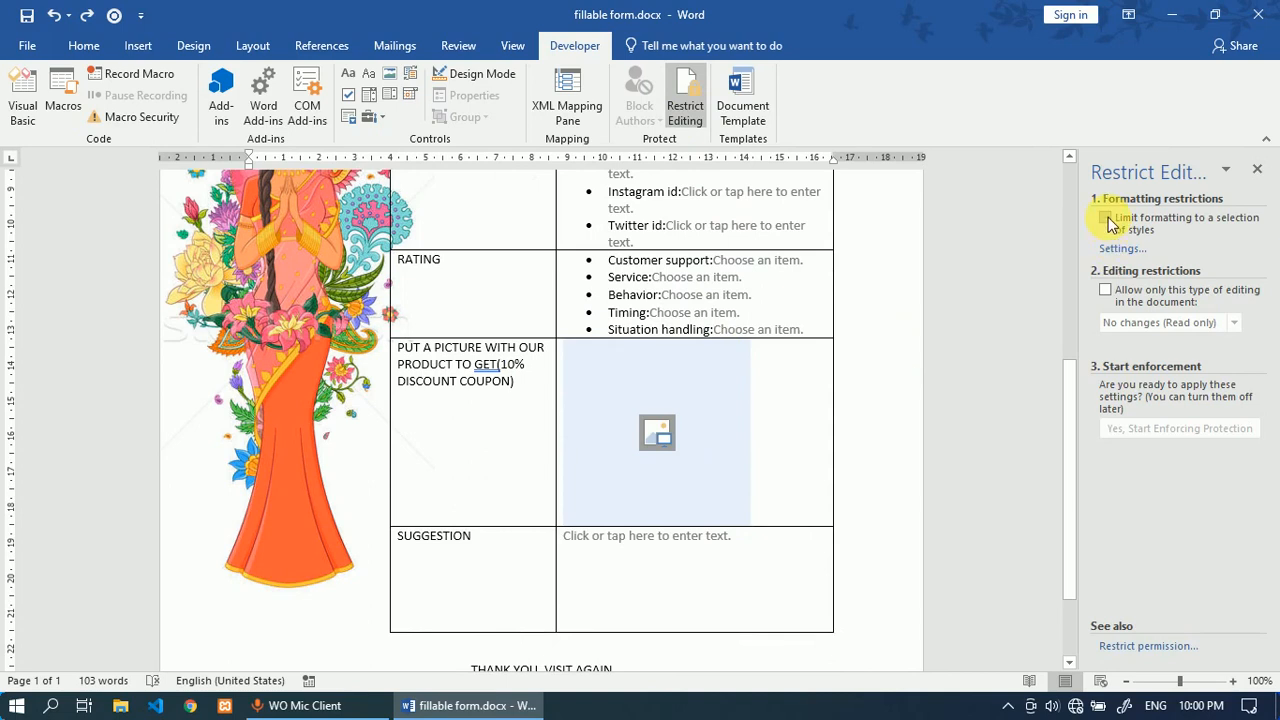
Limit formatting, allow only Filling in forms, and enforce protection without a password
left_click(1106, 219)
left_click(1106, 290)
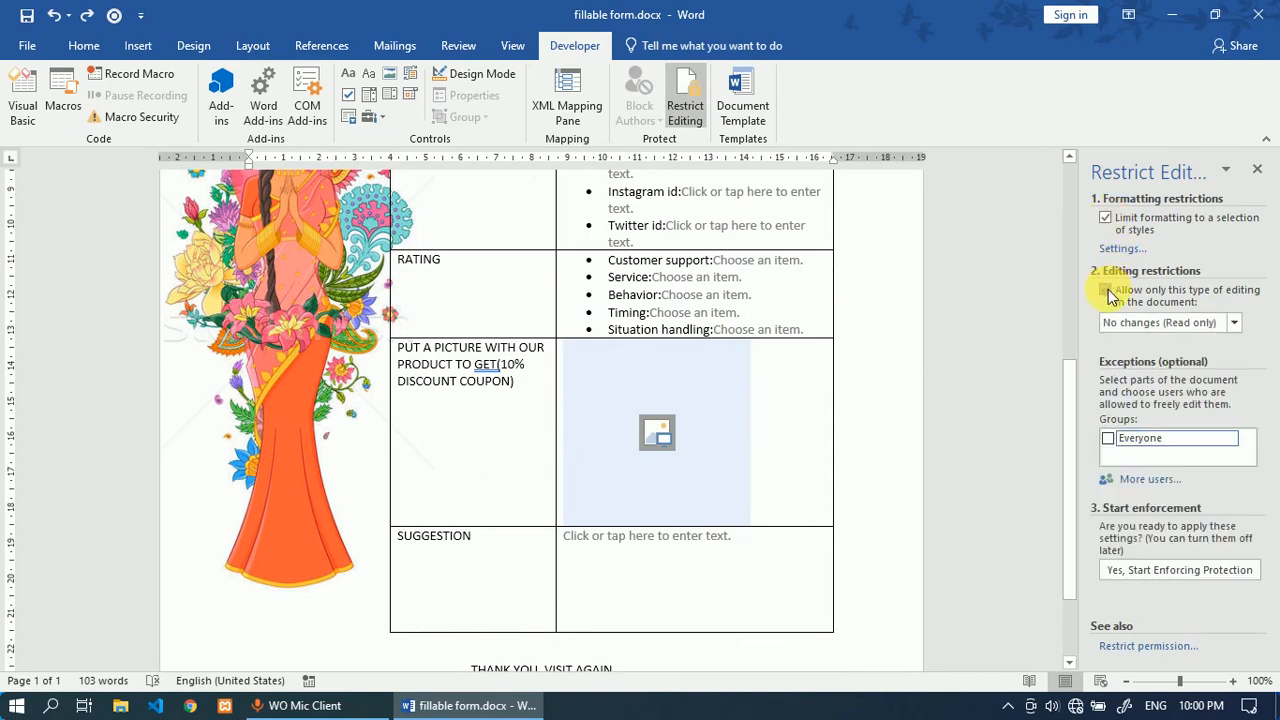
left_click(1156, 325)
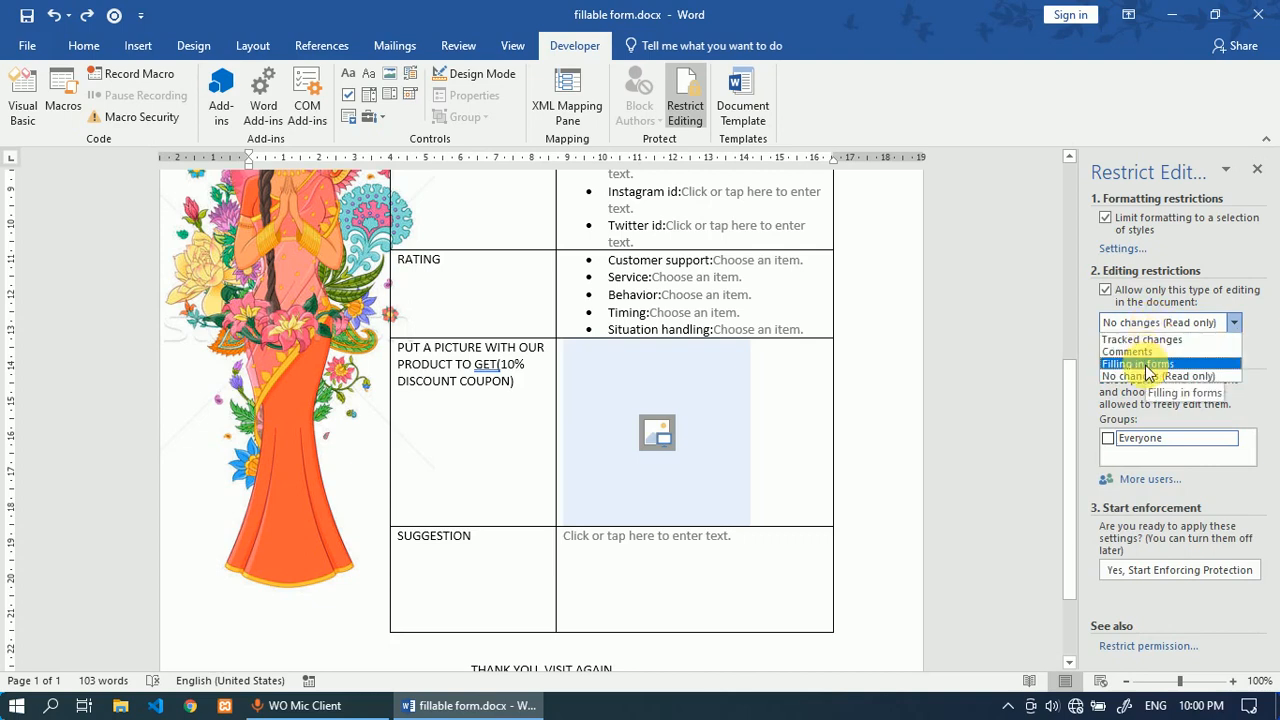
left_click(1150, 364)
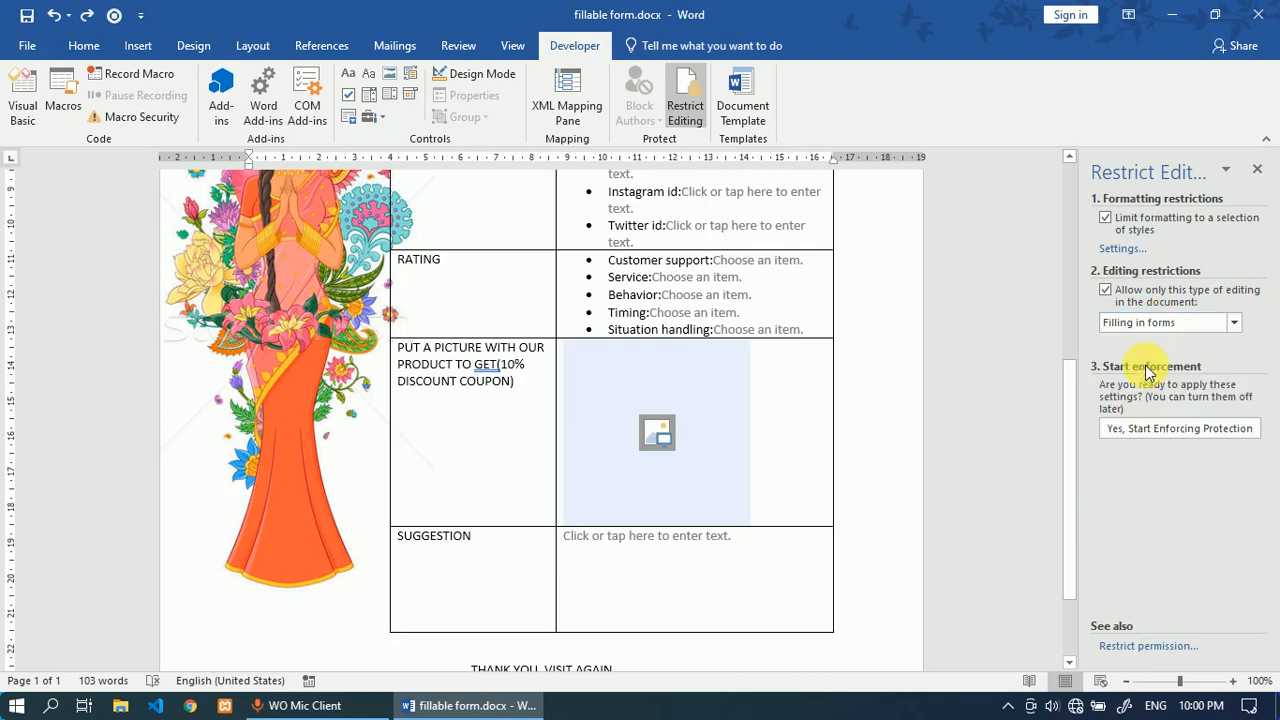
left_click(1141, 432)
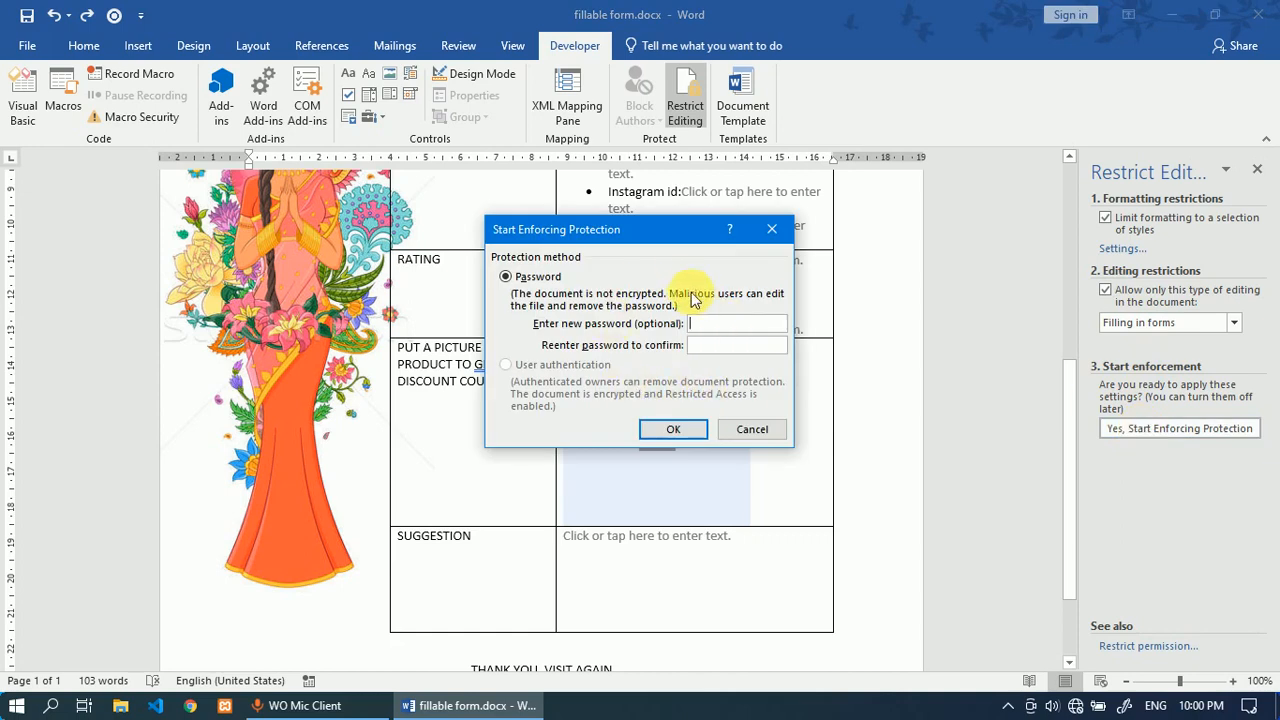
left_click(673, 431)
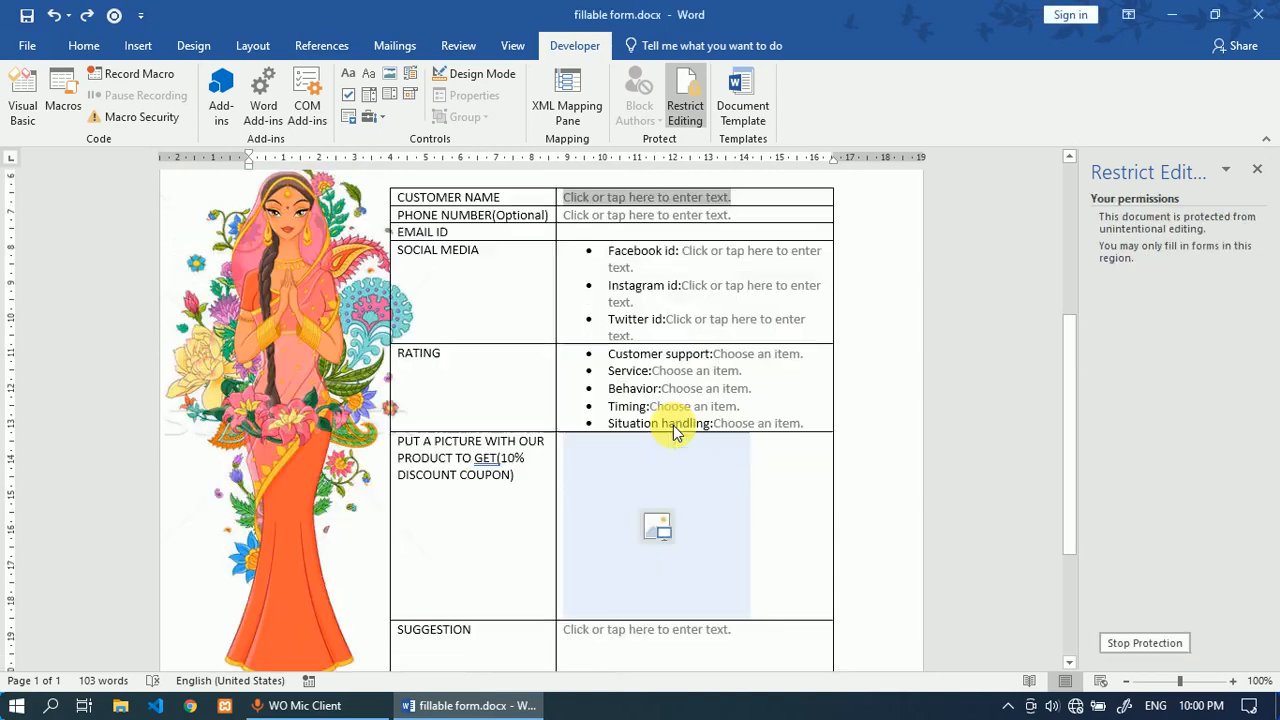
Fill Customer Name with the customer's full name and Phone Number with a test number
scroll(843, 377, "up", 3)
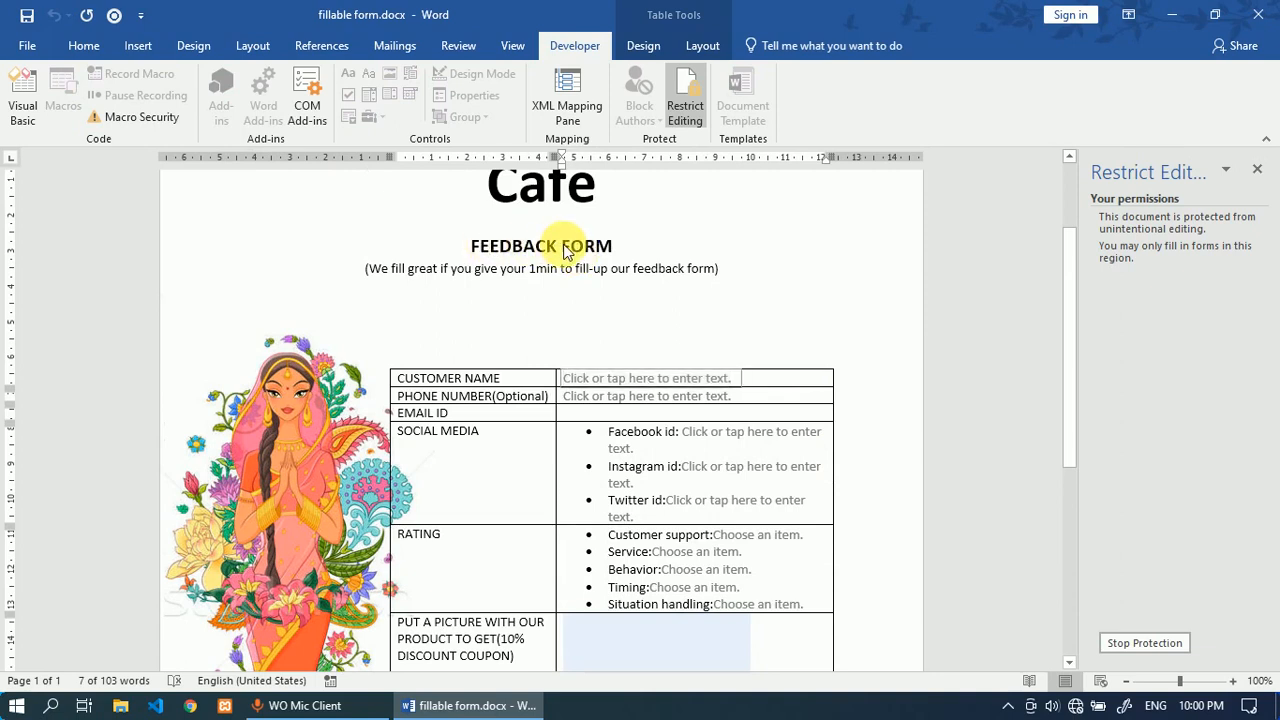
key("BackSpace")
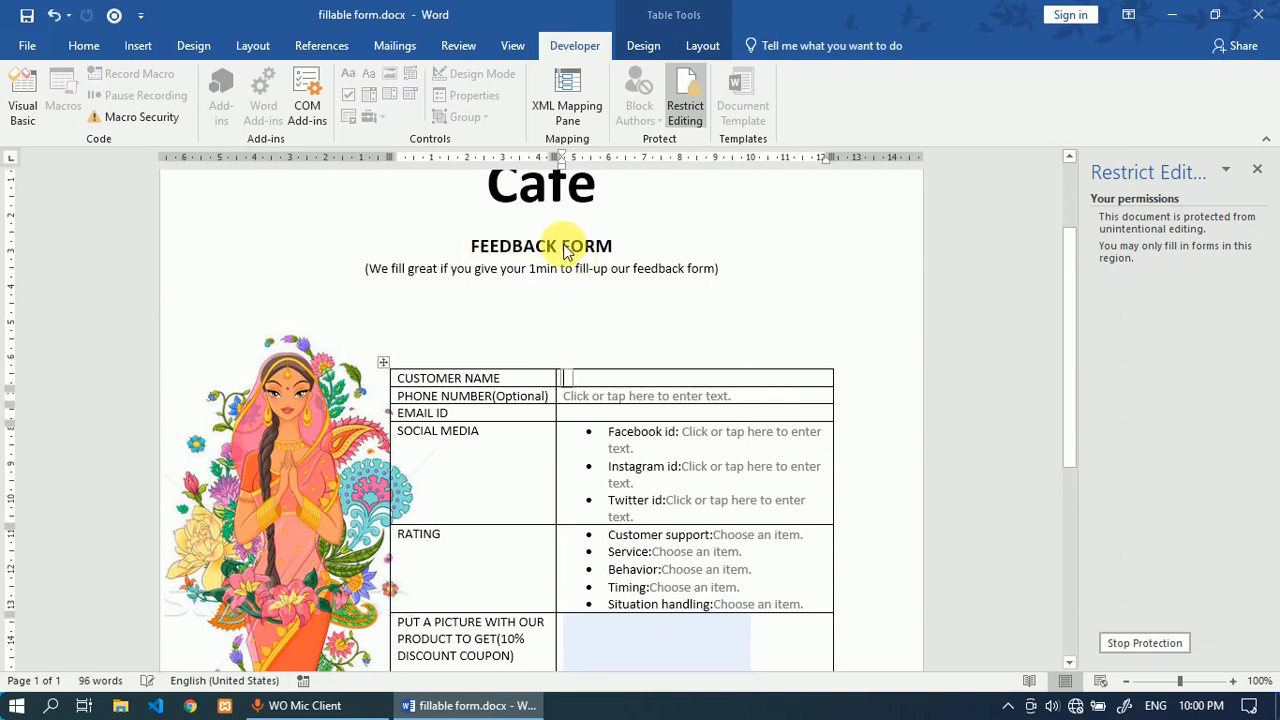
left_click(588, 427)
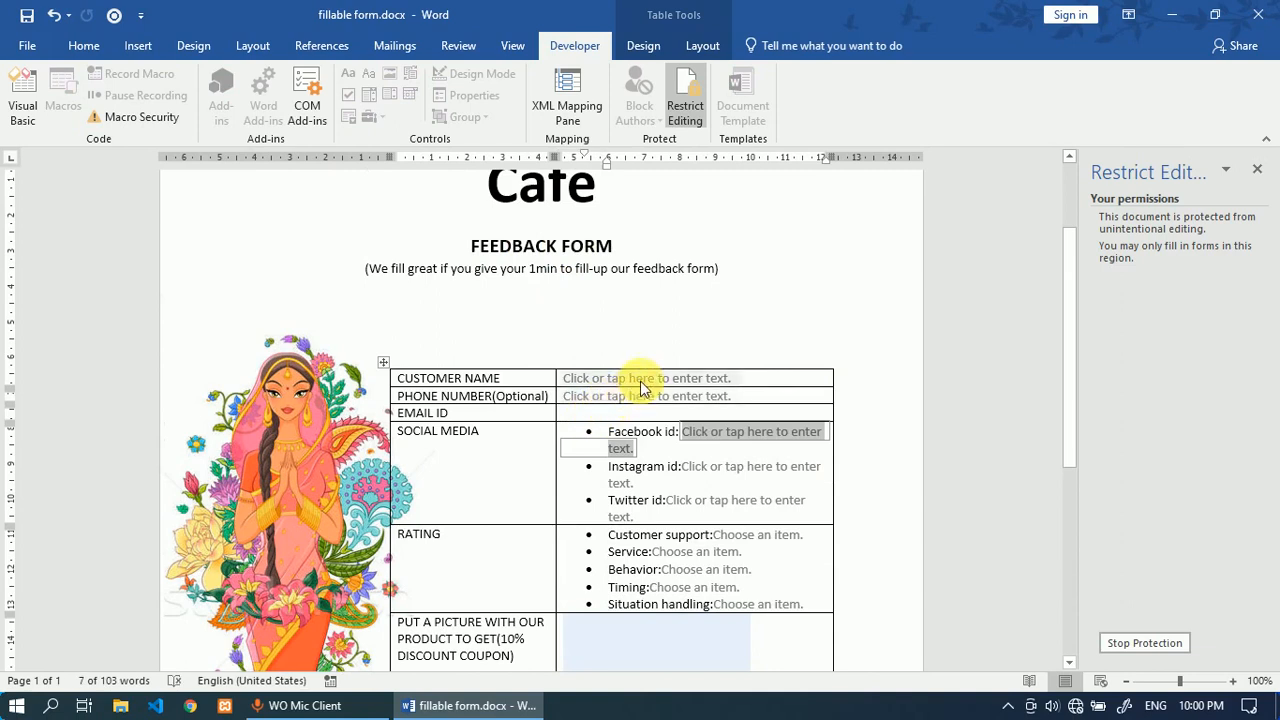
left_click(645, 384)
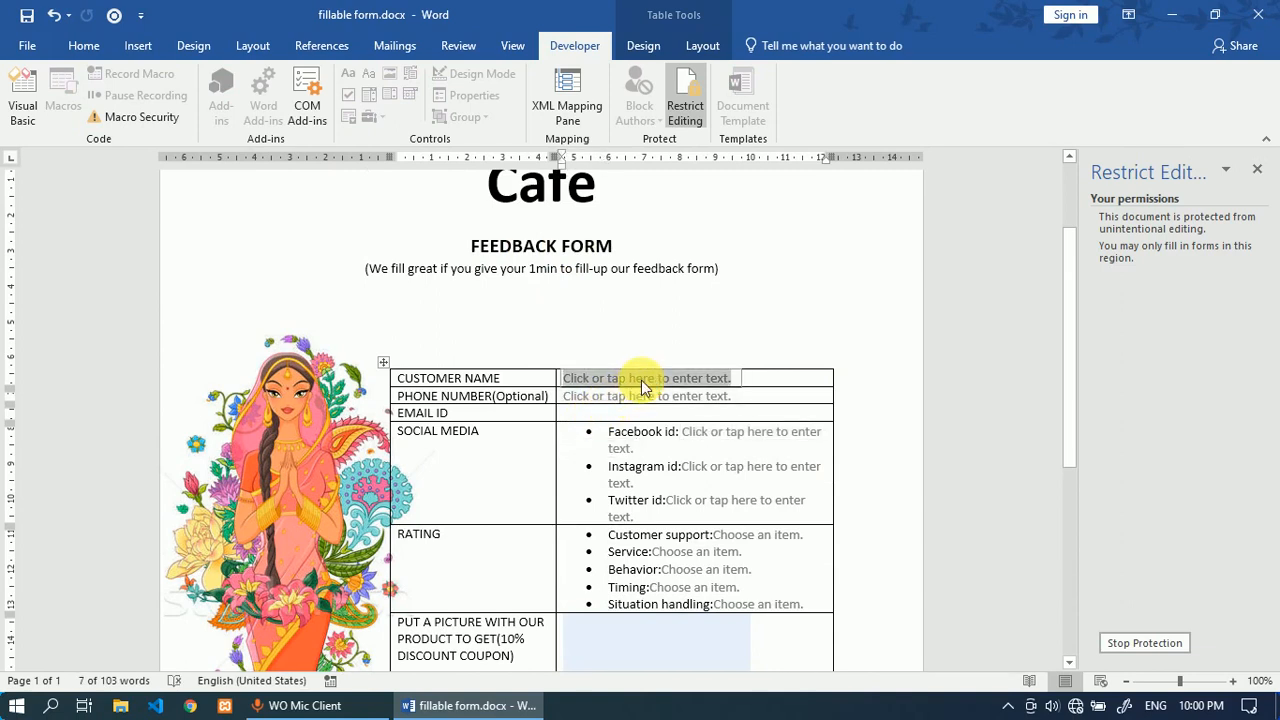
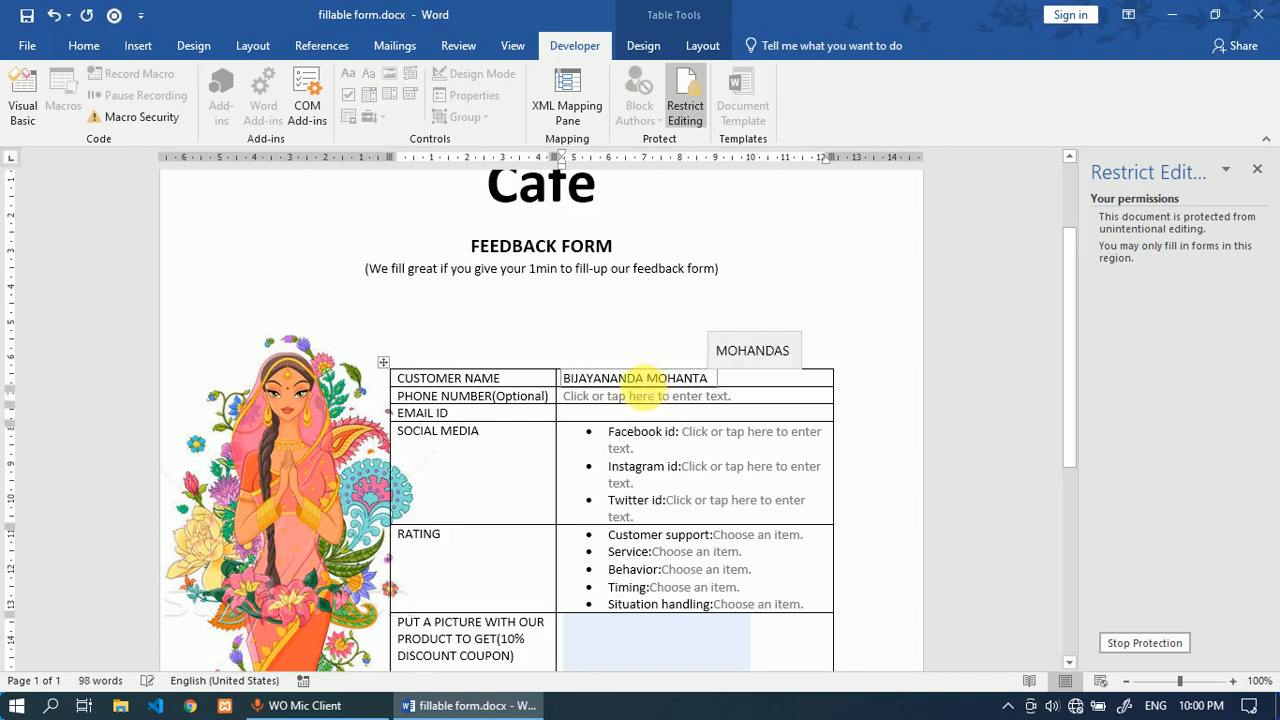
key("Tab")
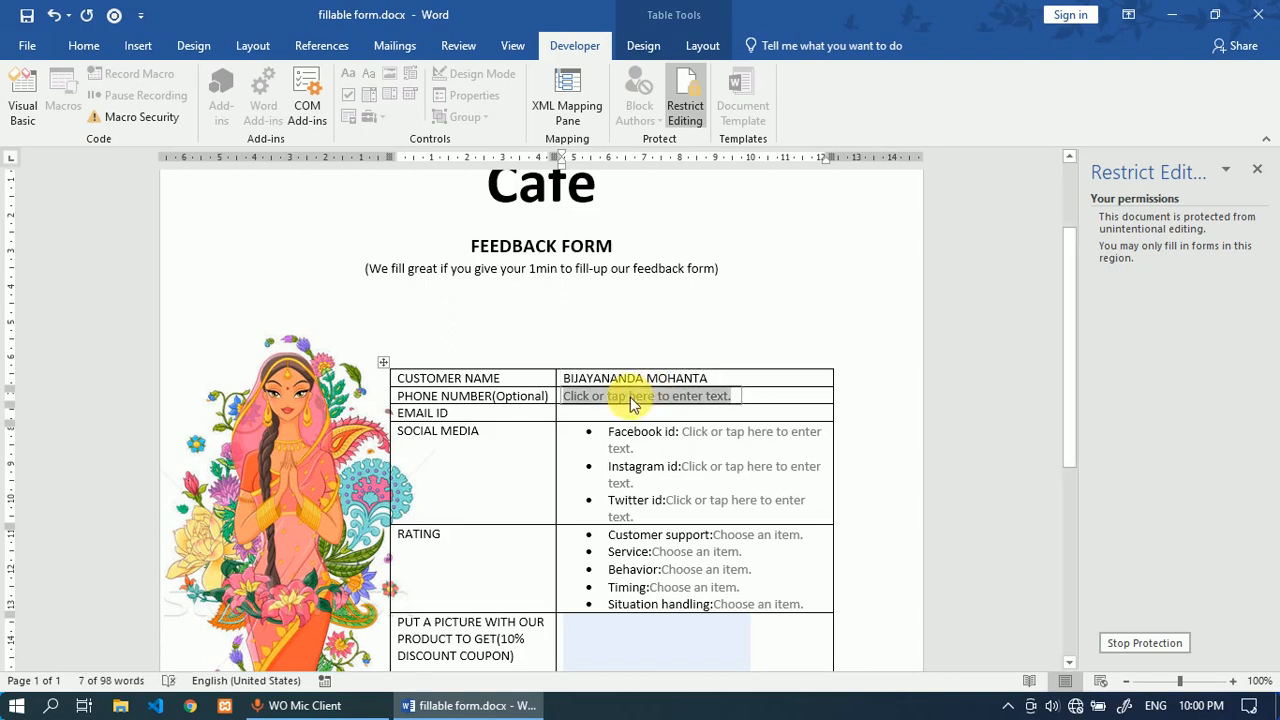
type("848")
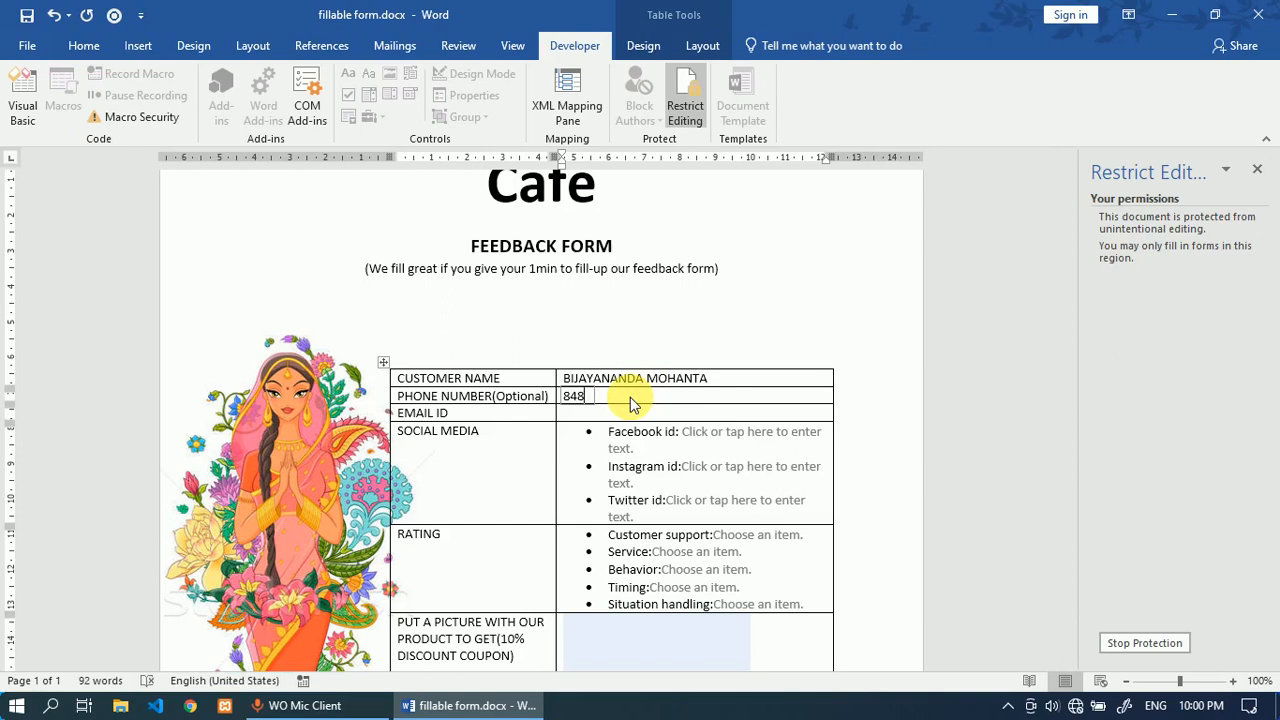
type("040XXXX")
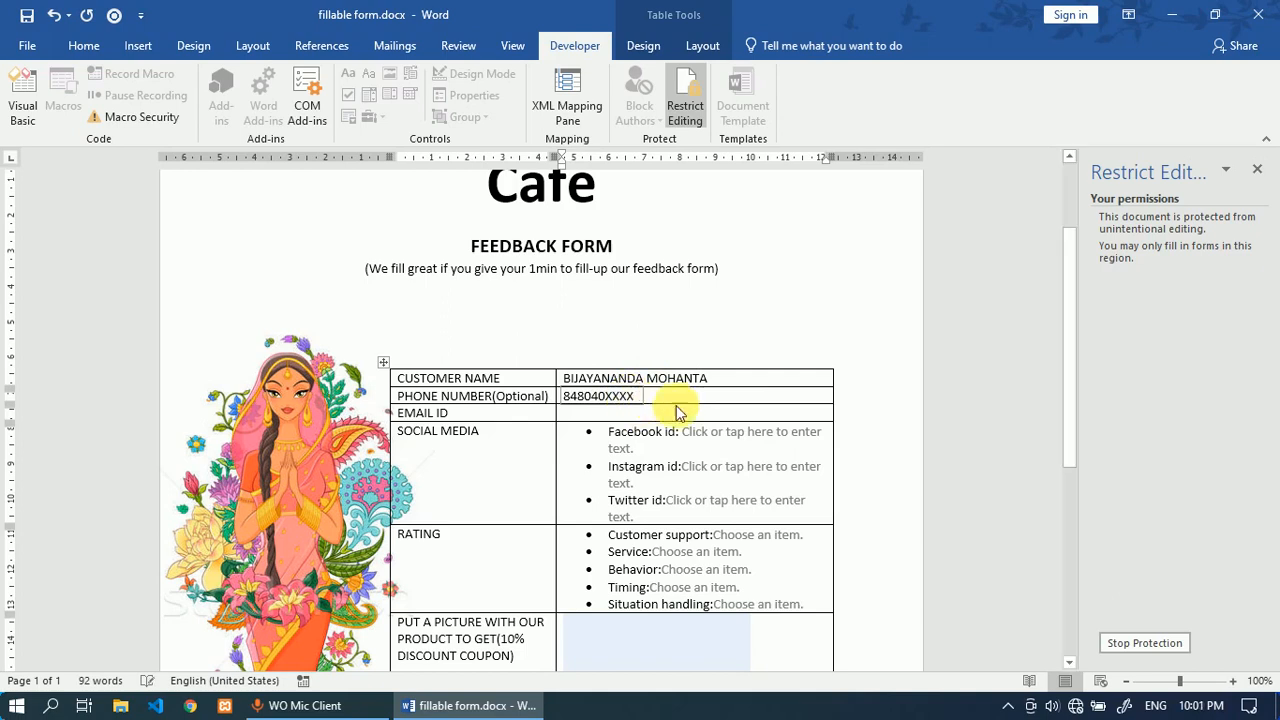
Enter the same test account handle in the Facebook, Instagram and Twitter id fields
left_click(718, 435)
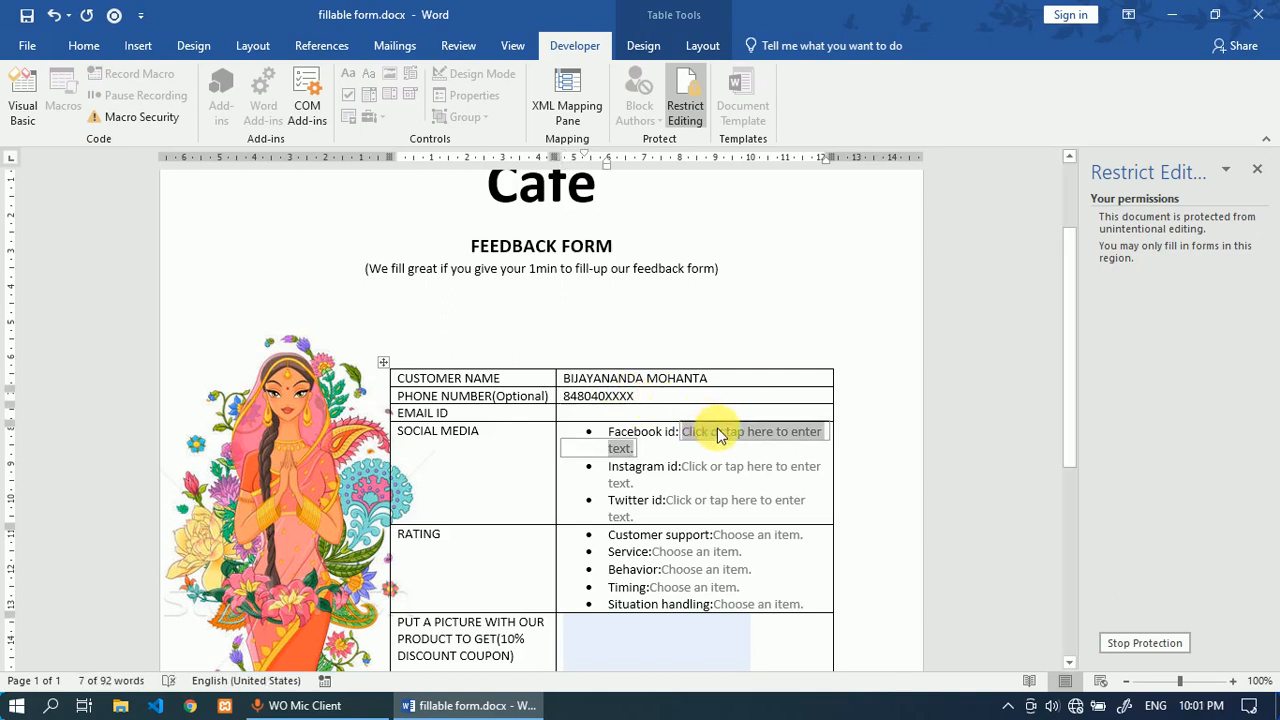
type("BIMPROV")
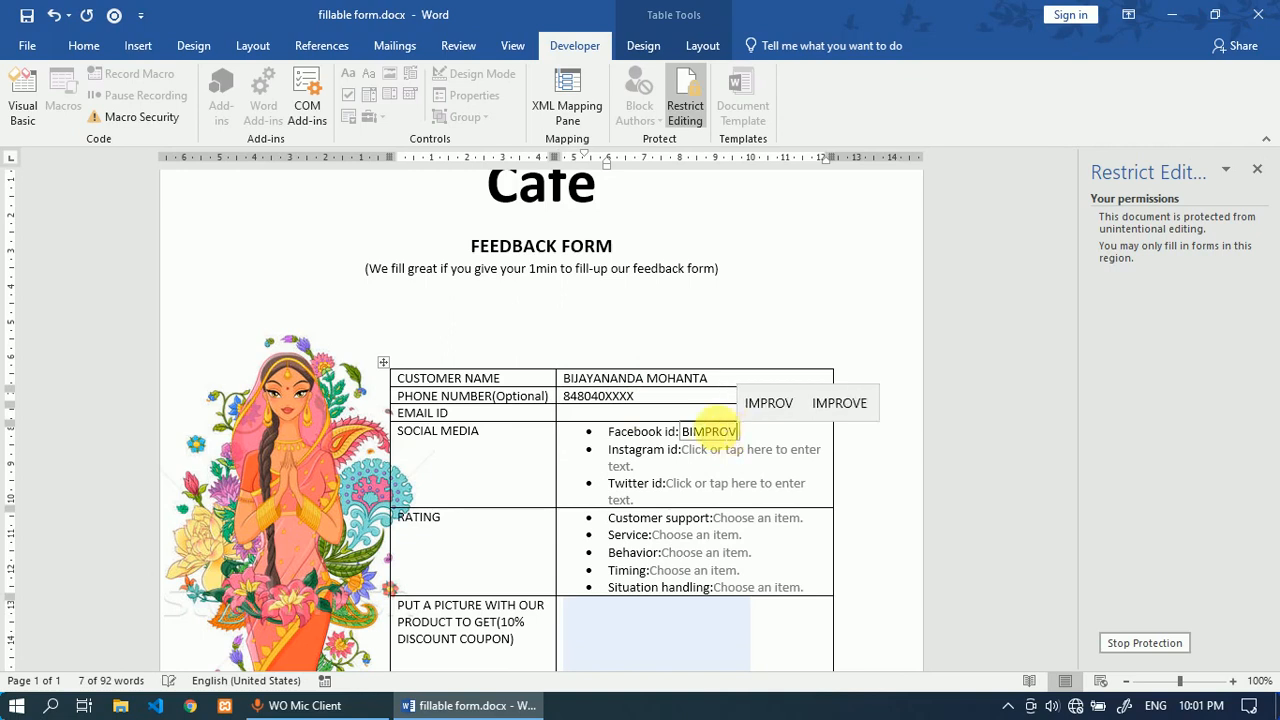
type("EHELP")
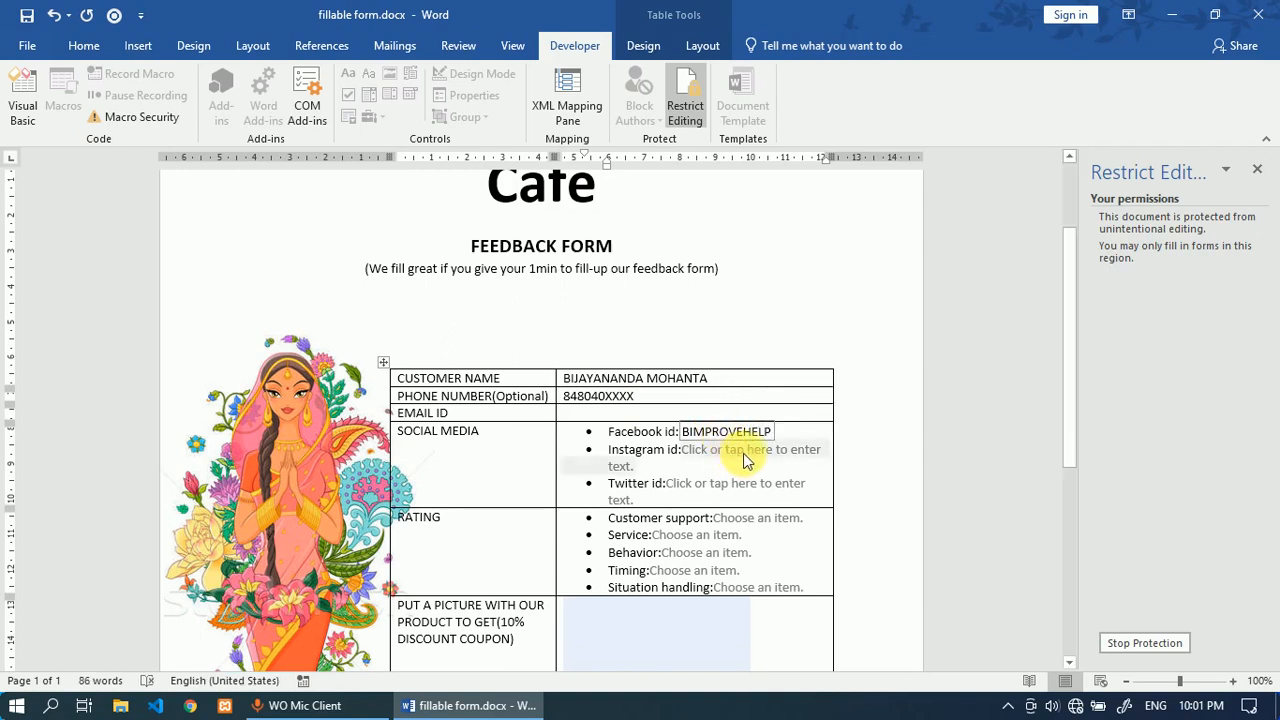
left_click(746, 452)
type("BI")
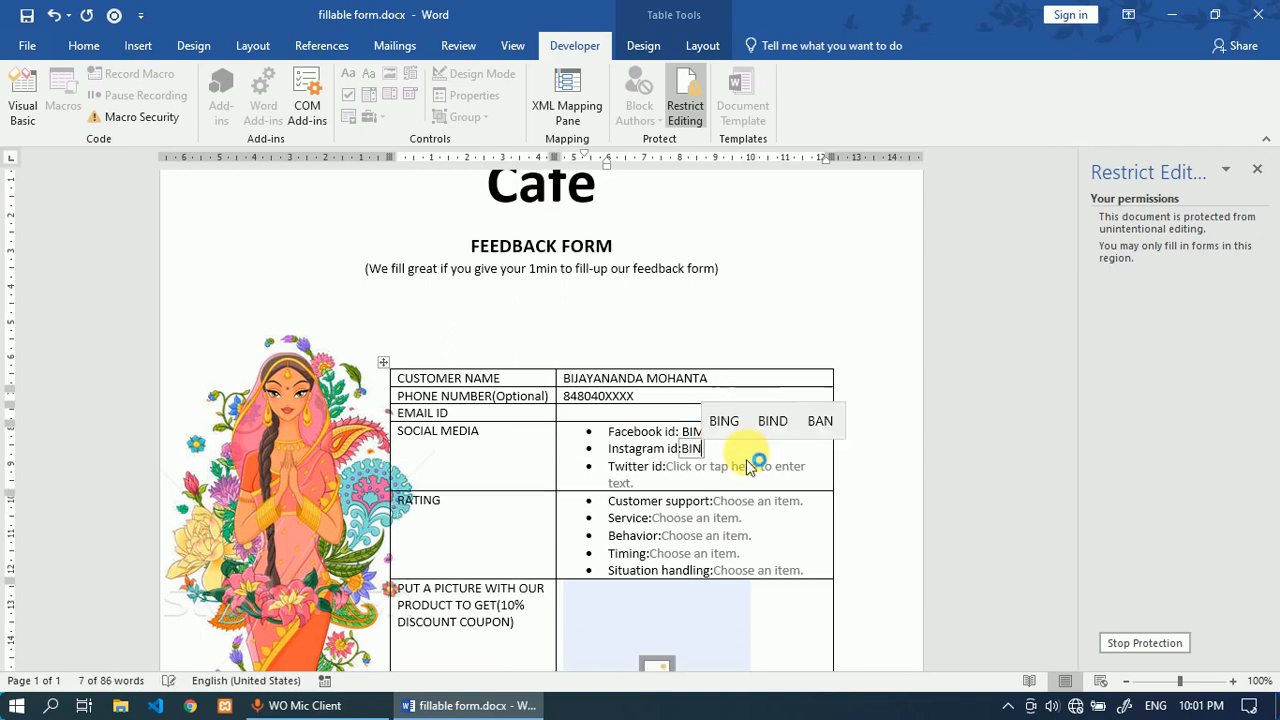
type("MP")
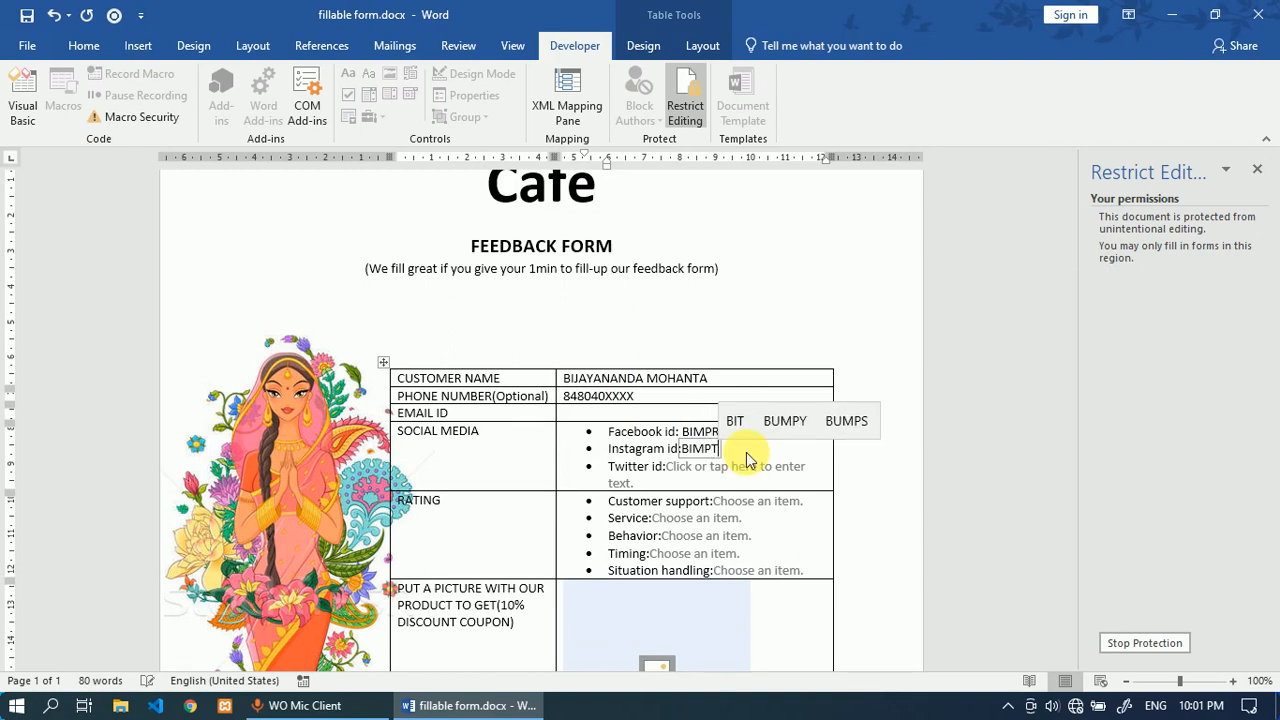
type("ROVEH")
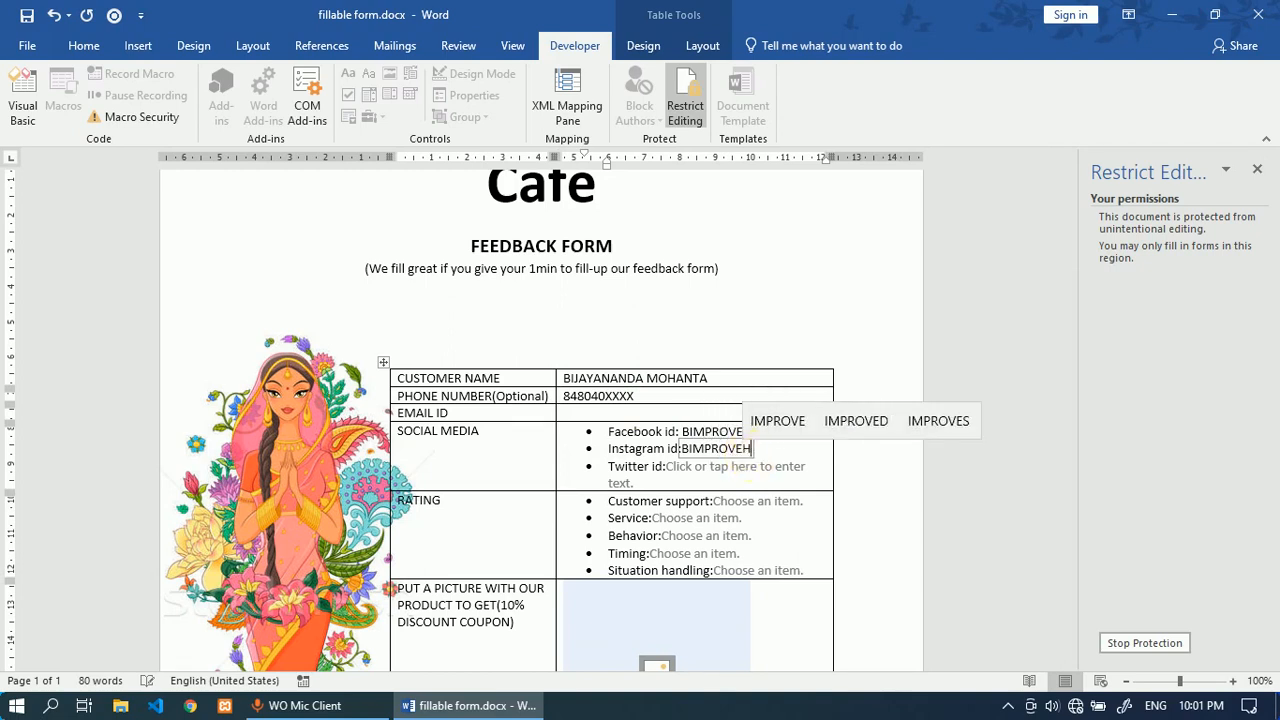
type("ELP")
left_click(740, 472)
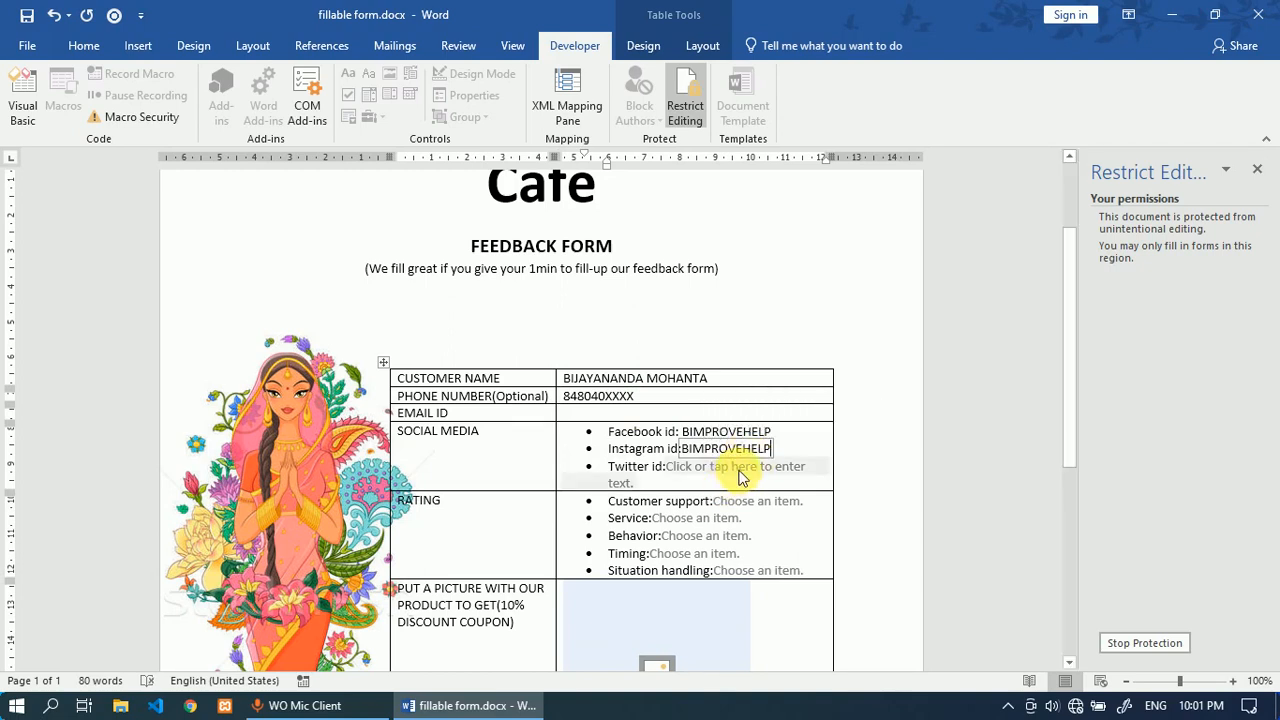
type("BIMP")
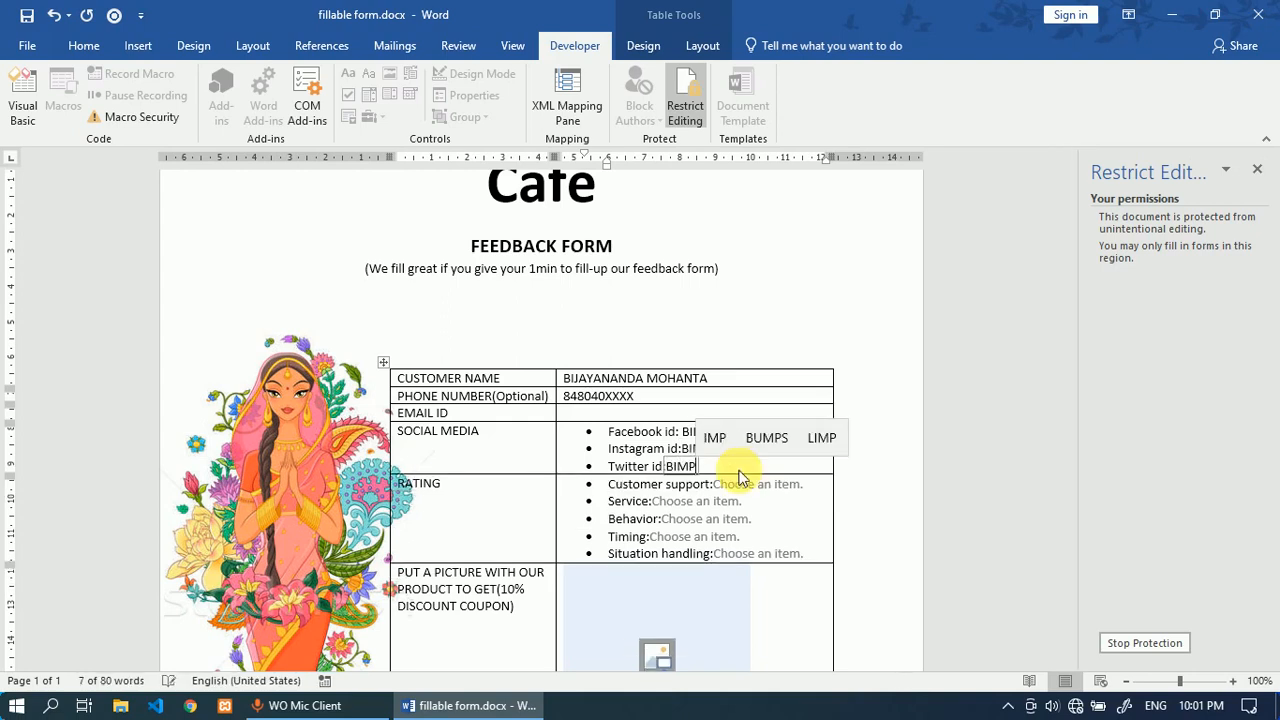
type("ROVEHELP")
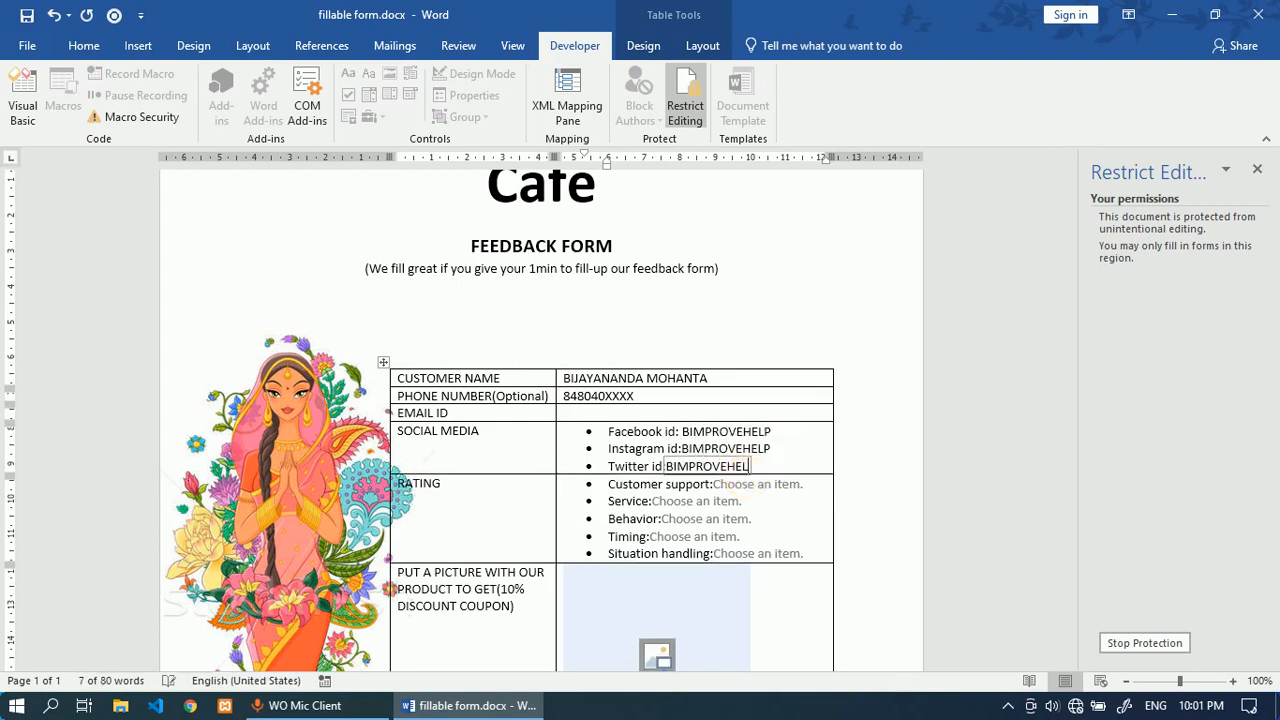
Rate Customer support BETTER and Service BEST in their drop-downs
left_click(755, 484)
left_click(815, 486)
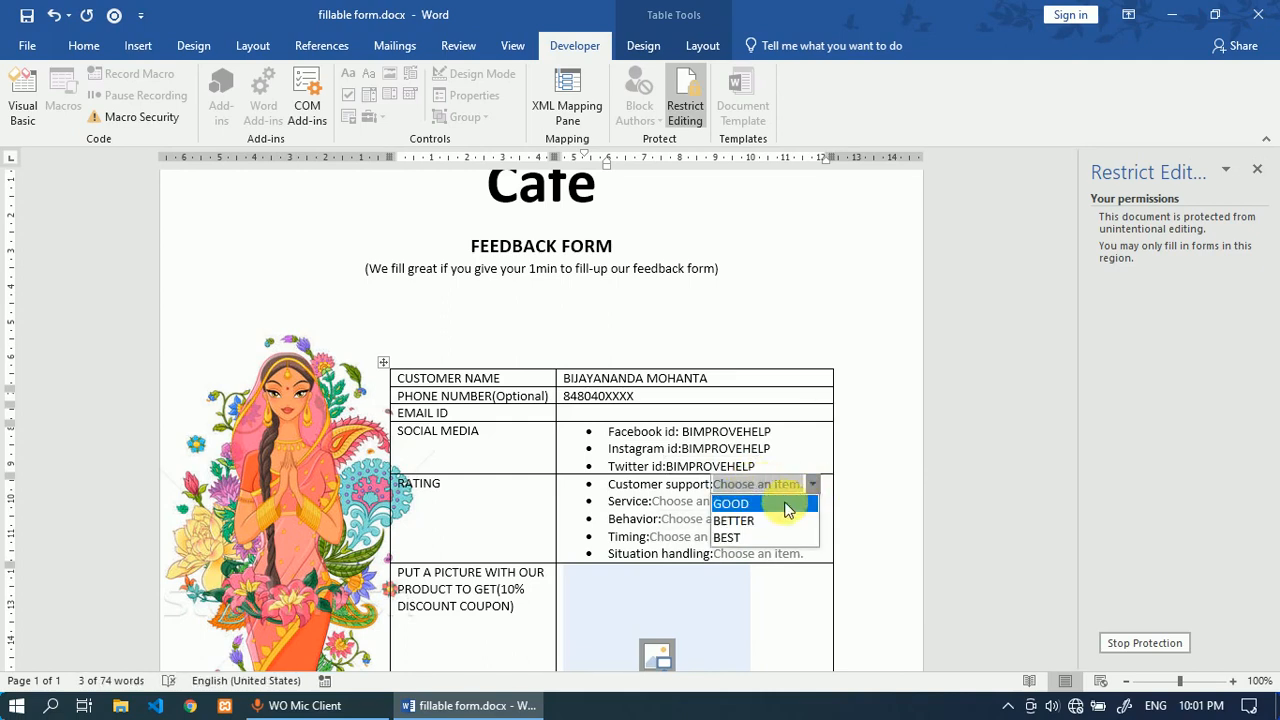
left_click(762, 518)
left_click(748, 502)
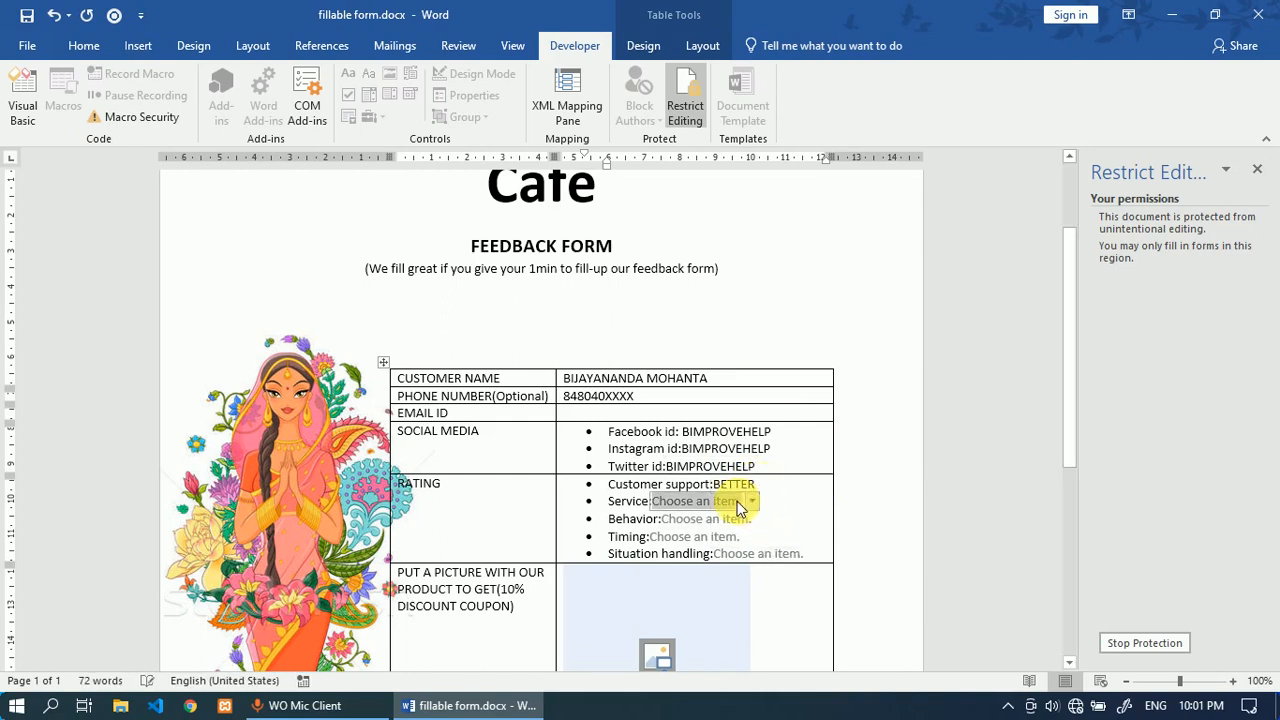
left_click(751, 502)
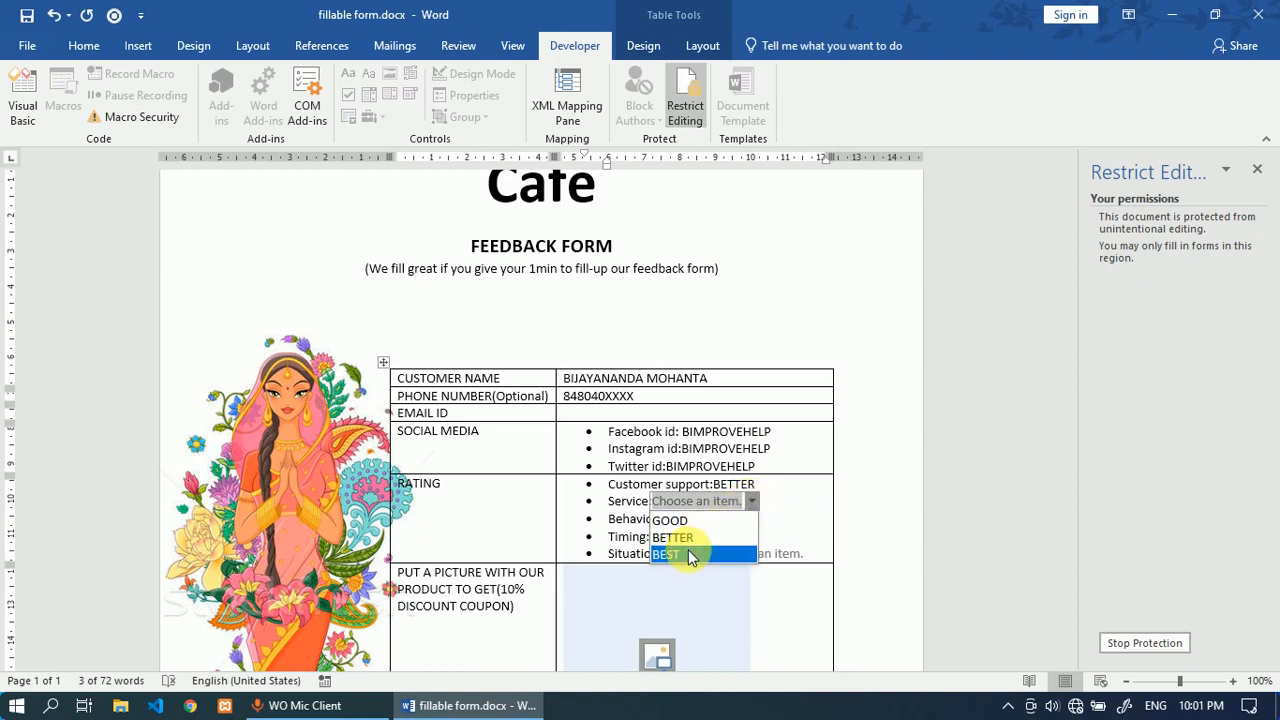
left_click(688, 555)
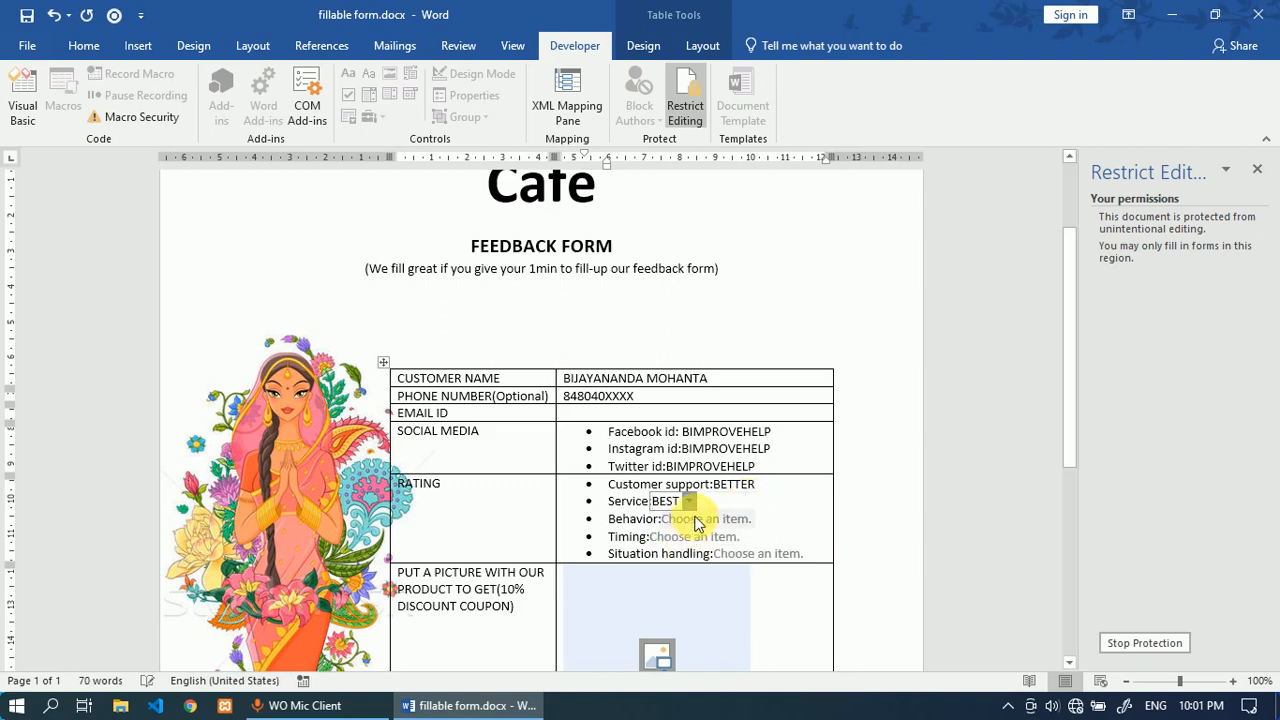
Rate Behavior BEST, Timing BETTER and Situation handling BEST in their drop-downs
left_click(700, 521)
left_click(762, 519)
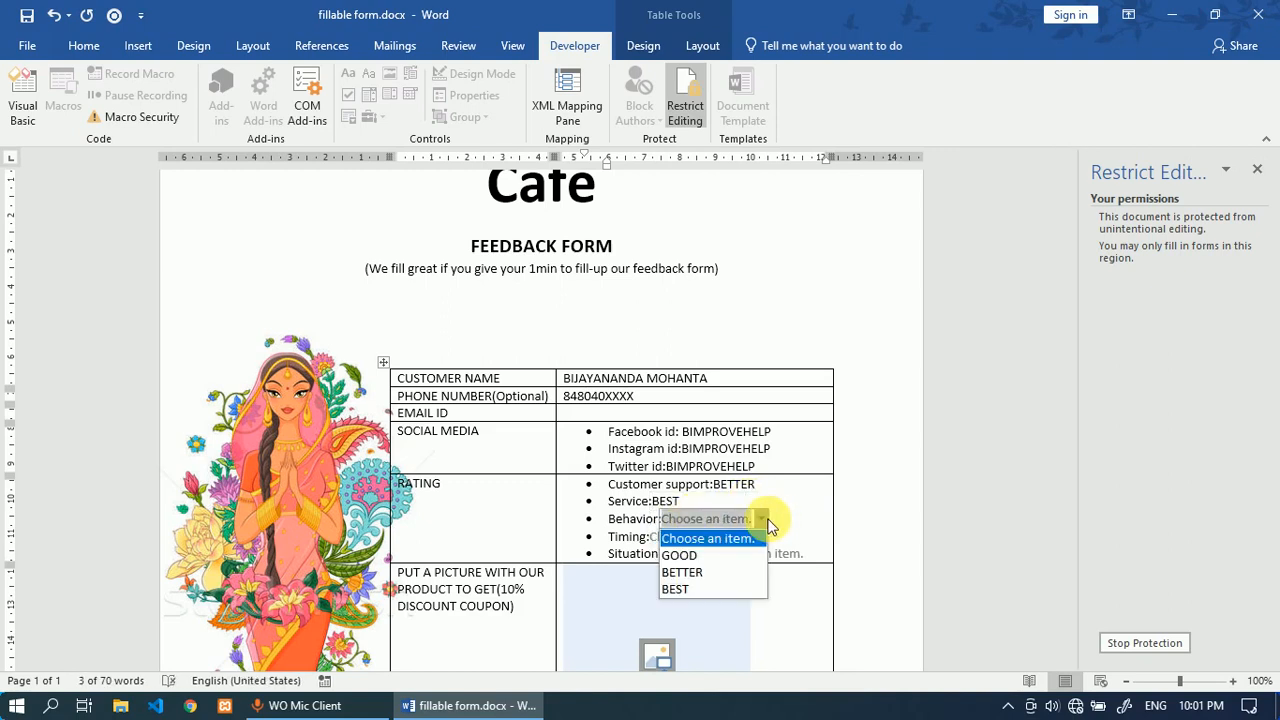
left_click(763, 521)
left_click(763, 521)
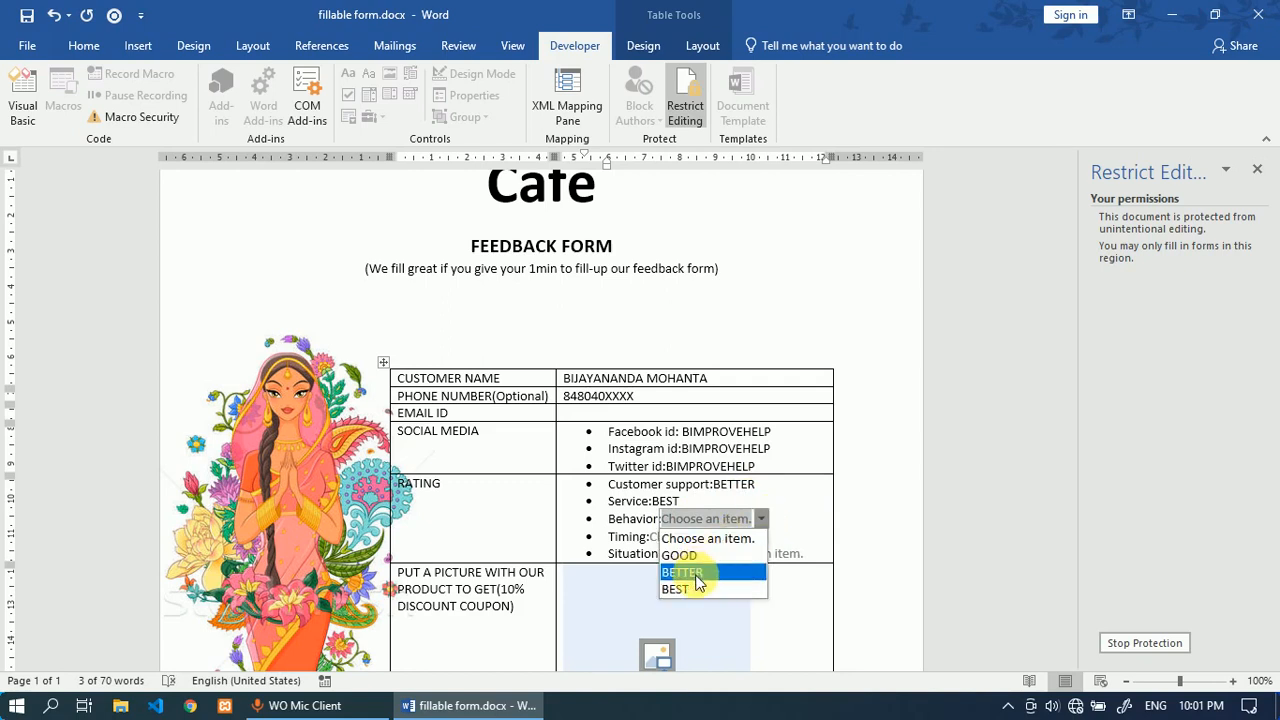
left_click(692, 587)
left_click(729, 536)
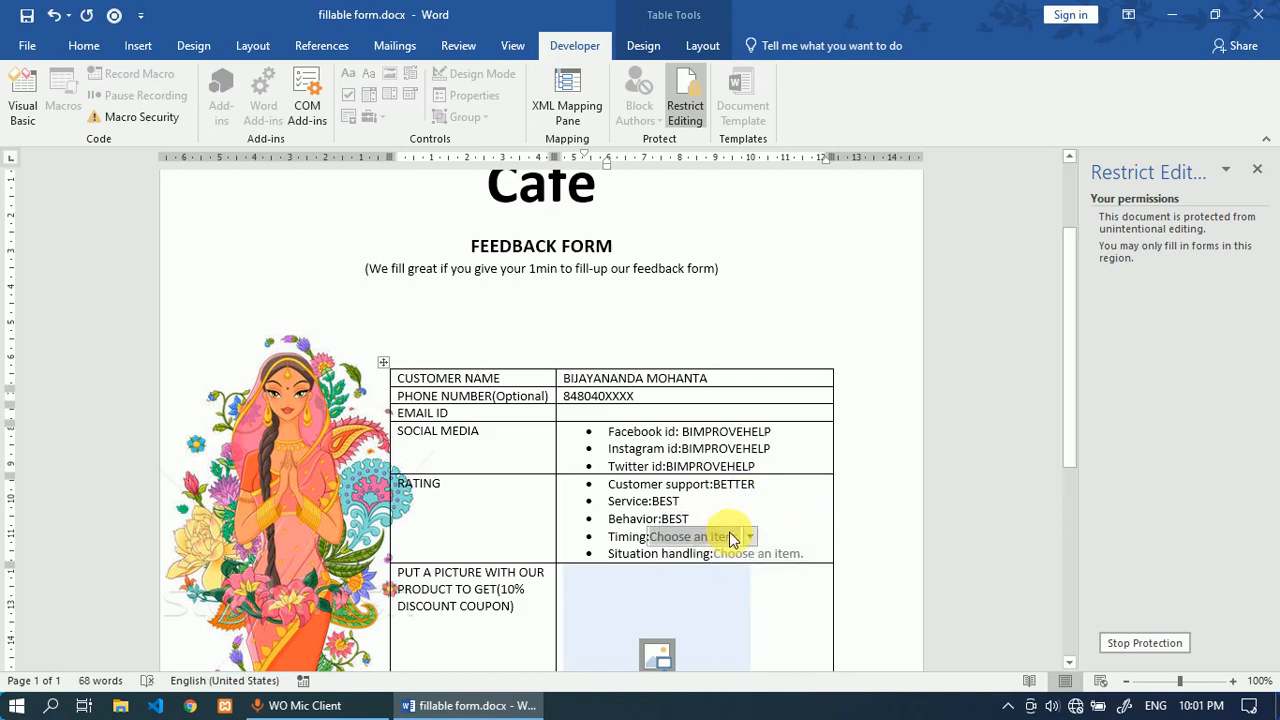
left_click(751, 539)
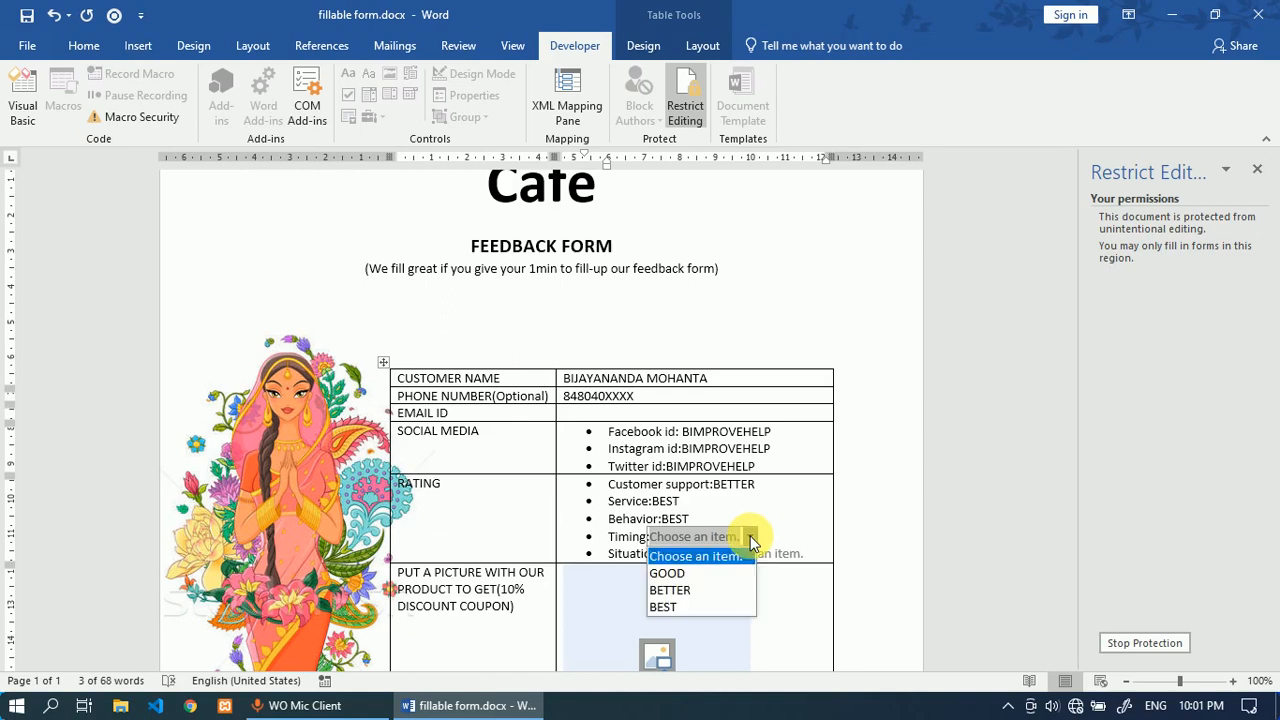
left_click(693, 590)
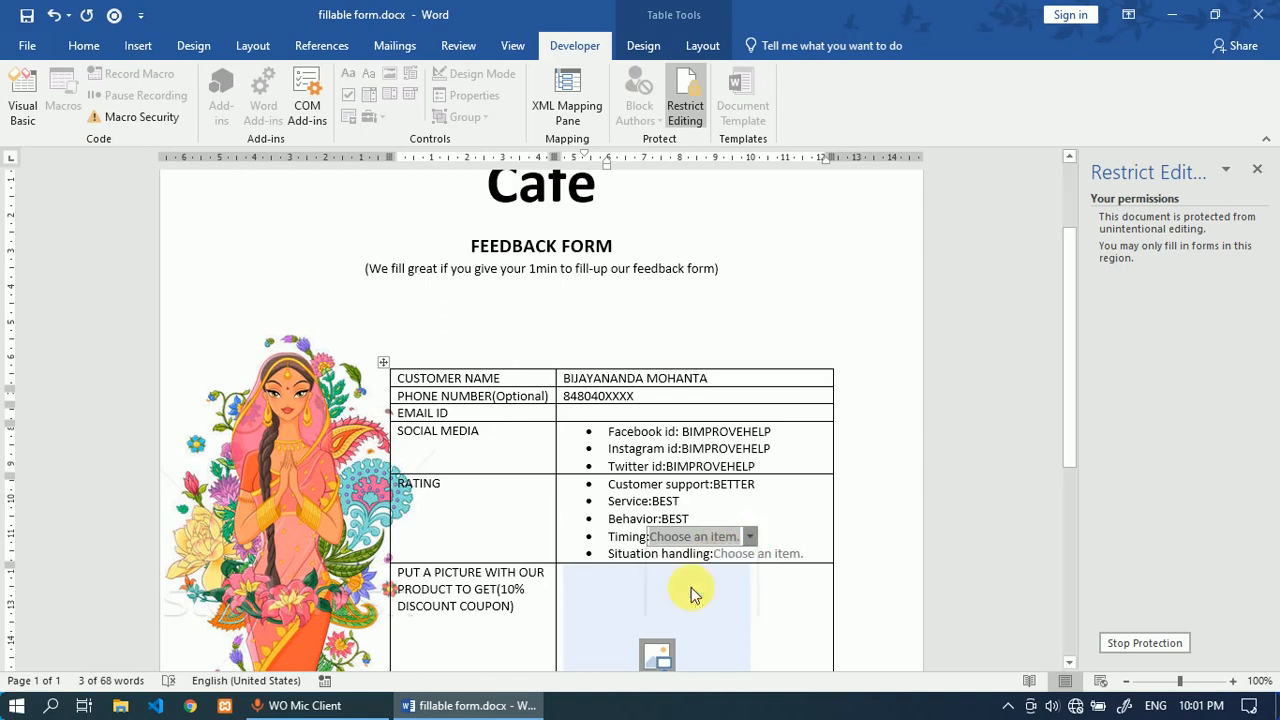
left_click(777, 555)
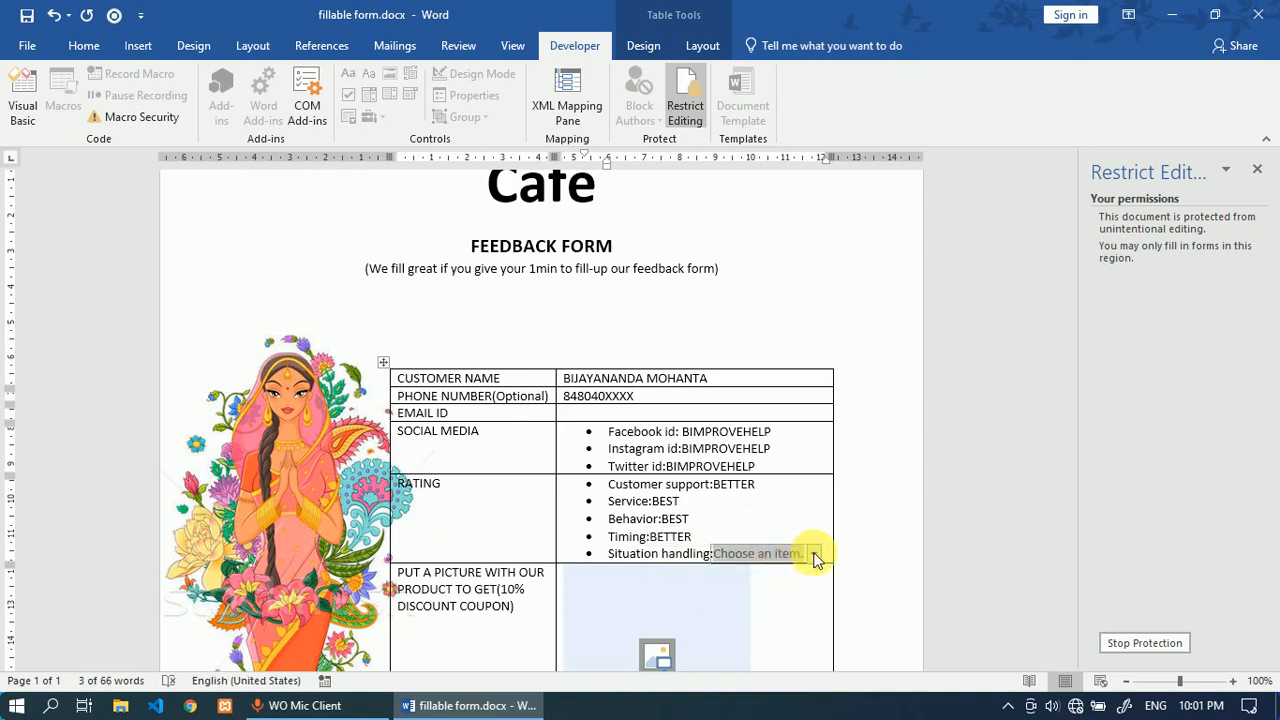
left_click(813, 554)
left_click(735, 624)
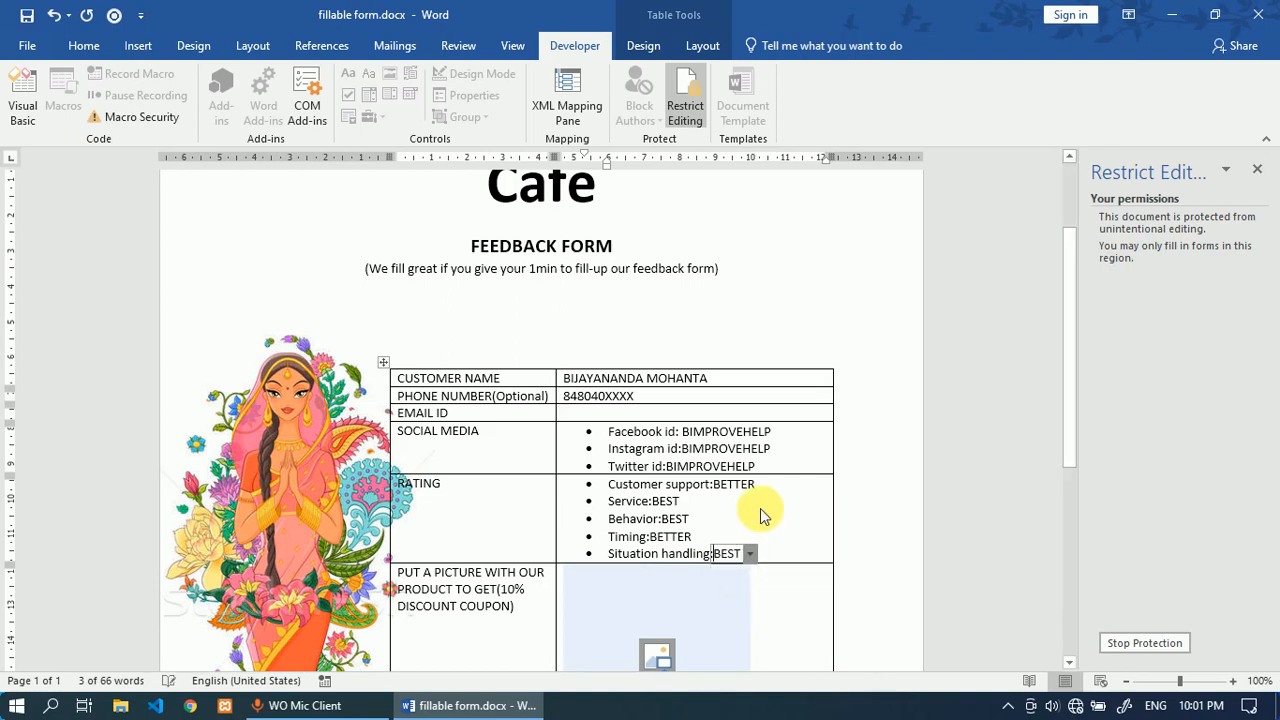
scroll(760, 508, "down", 4)
Insert pic.JPG from the Fillable form folder into the coupon row's picture placeholder
left_click(677, 476)
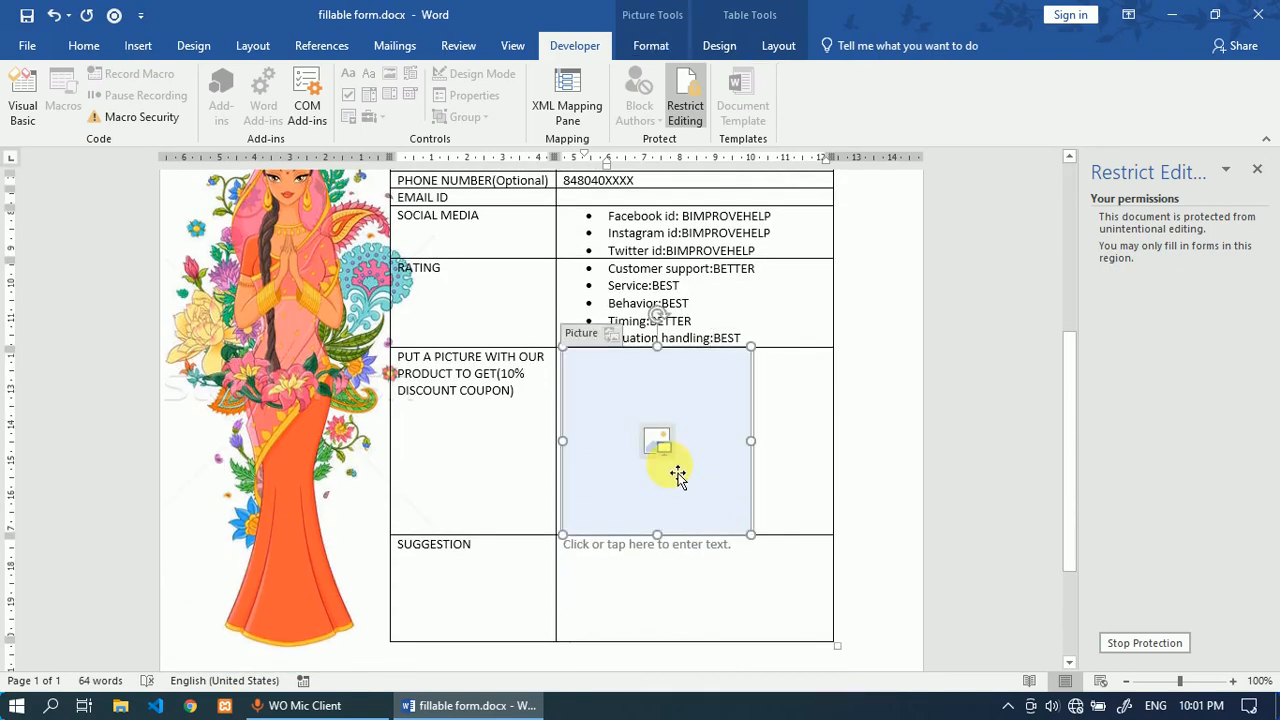
left_click(651, 436)
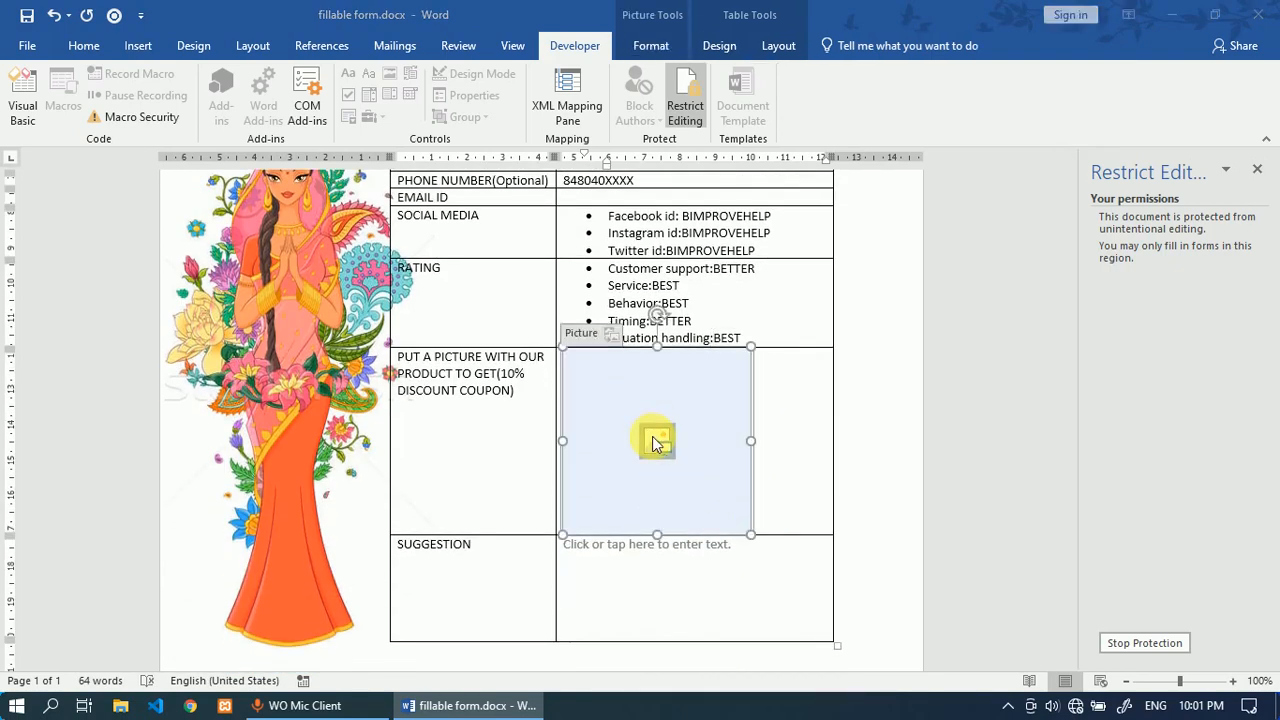
left_click(422, 312)
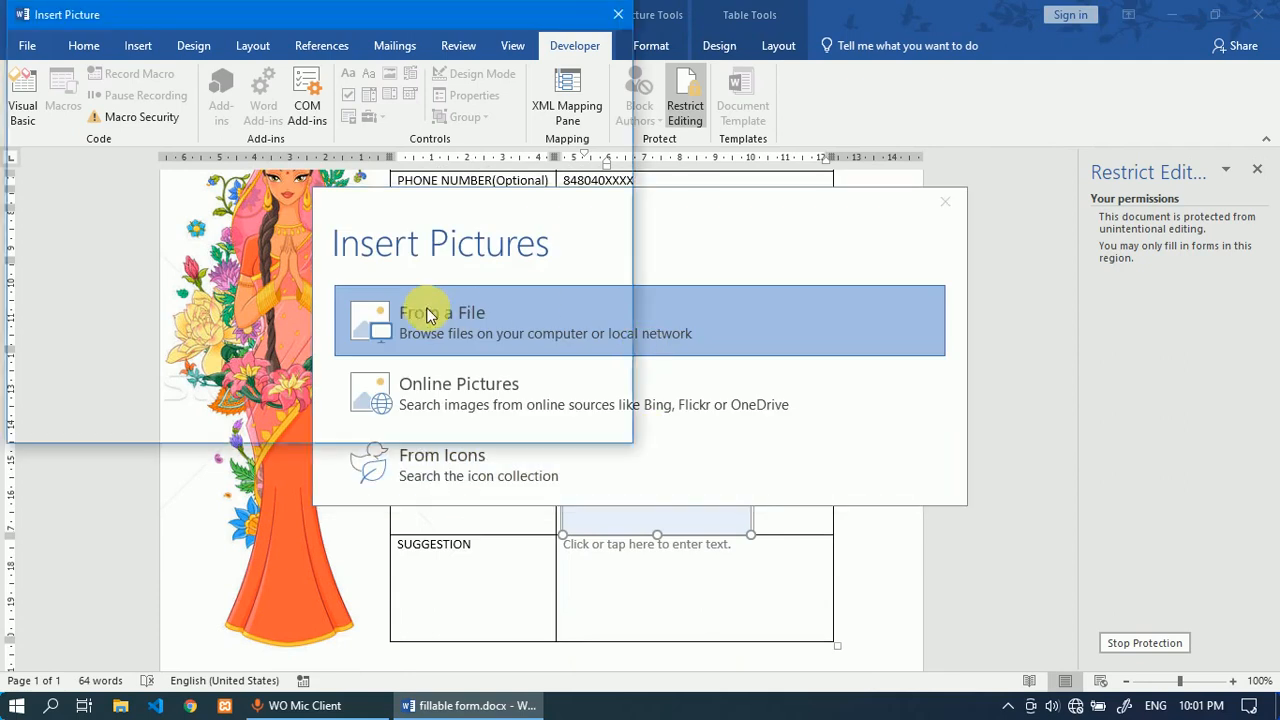
left_click(187, 47)
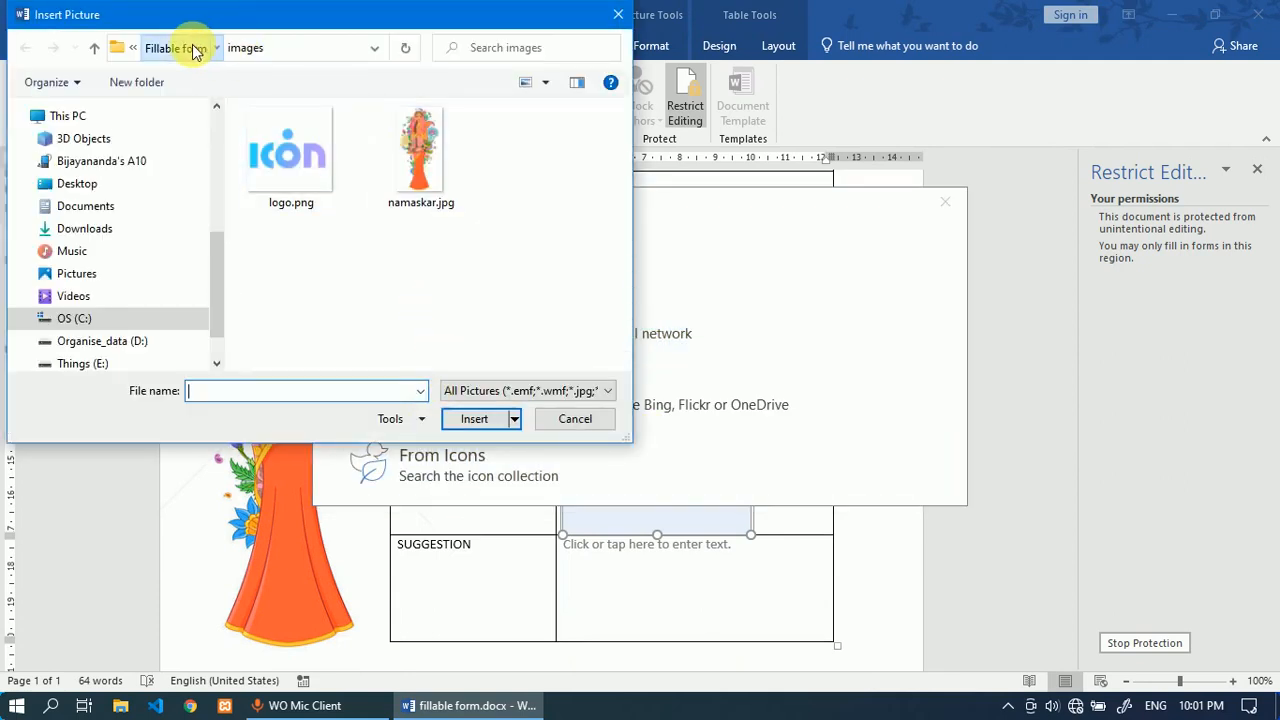
left_click(426, 172)
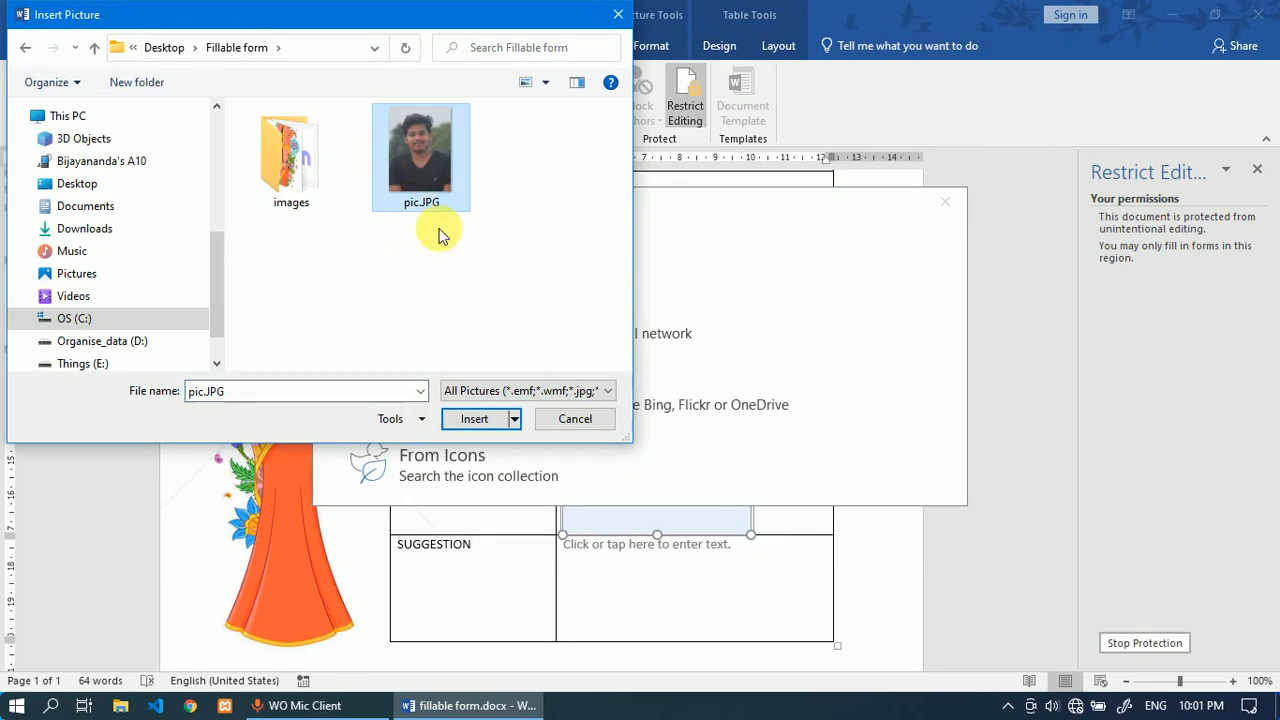
left_click(469, 423)
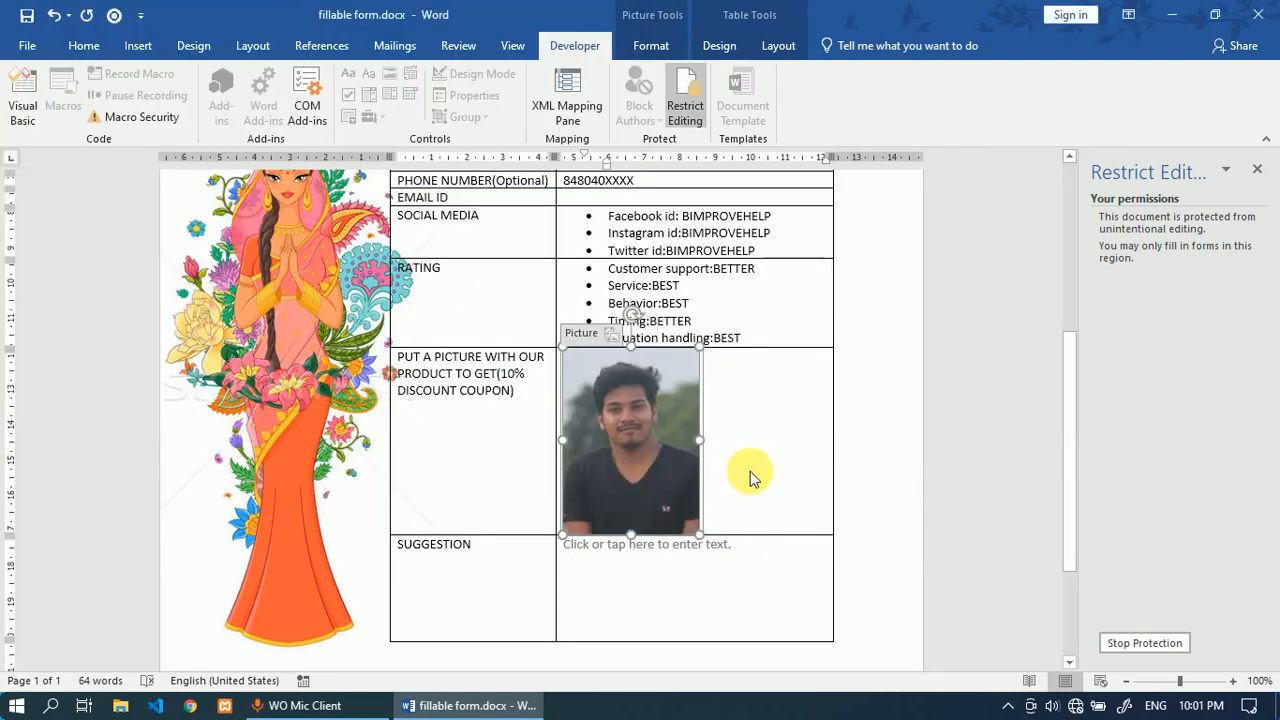
left_click(755, 480)
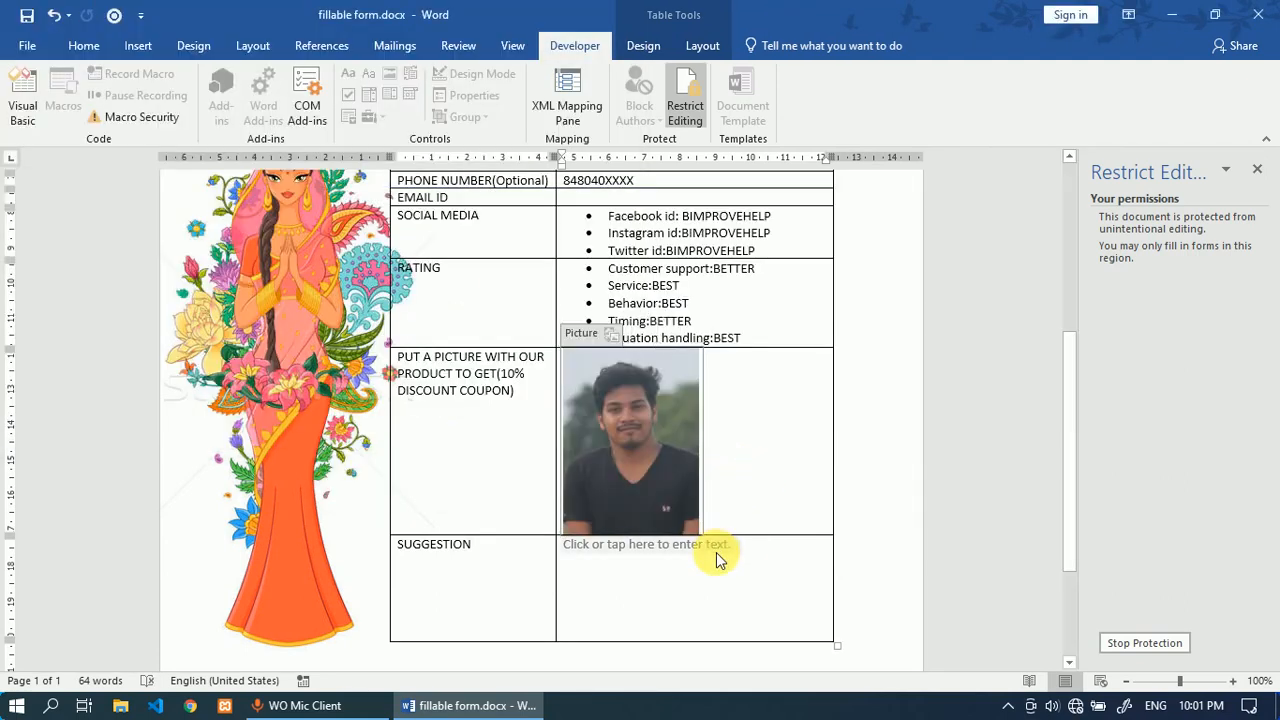
Type 'JUST IMPROVE YOUR COMMUNICATION SKILL OF STAFFS' into the Suggestion field
left_click(697, 546)
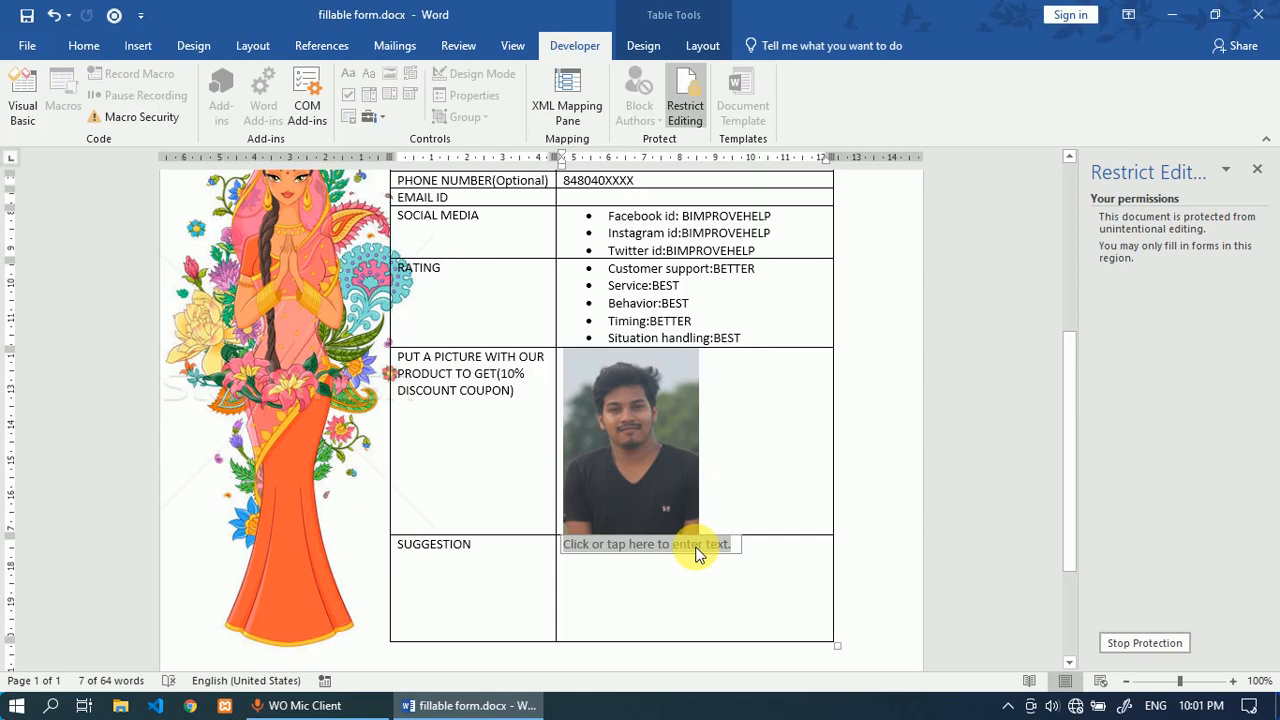
type("JUST I")
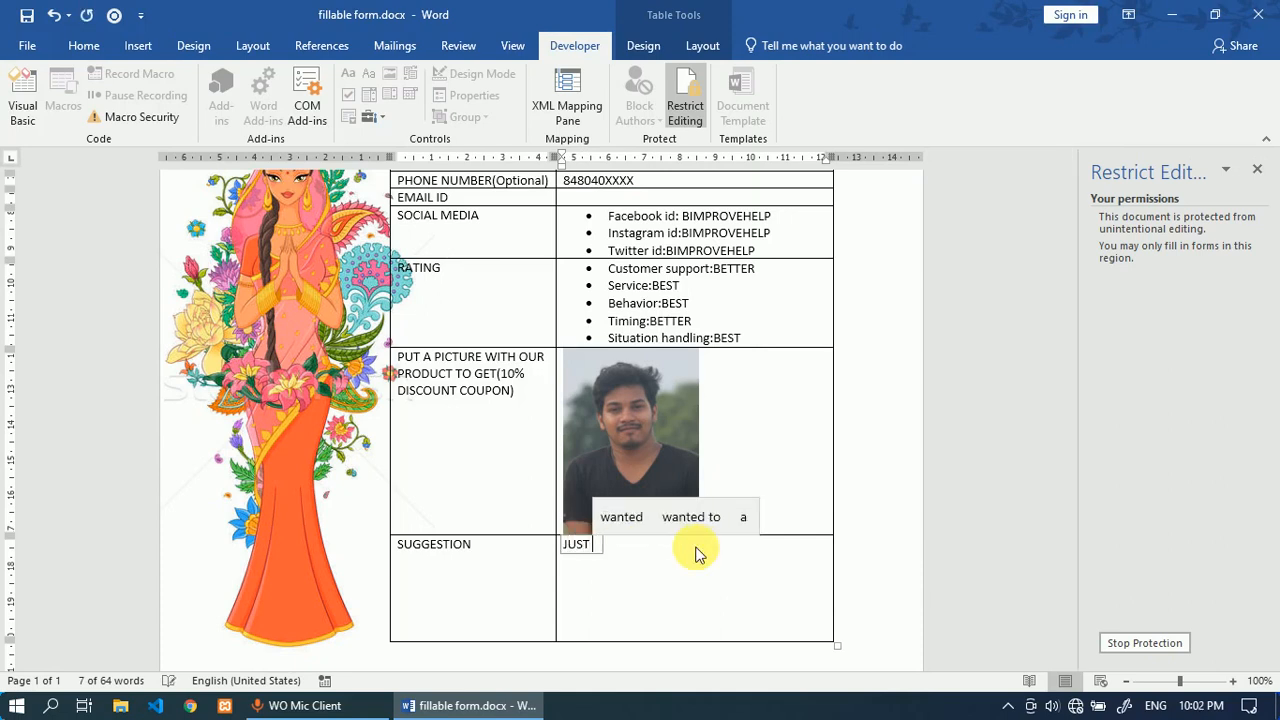
type("MPROVE ")
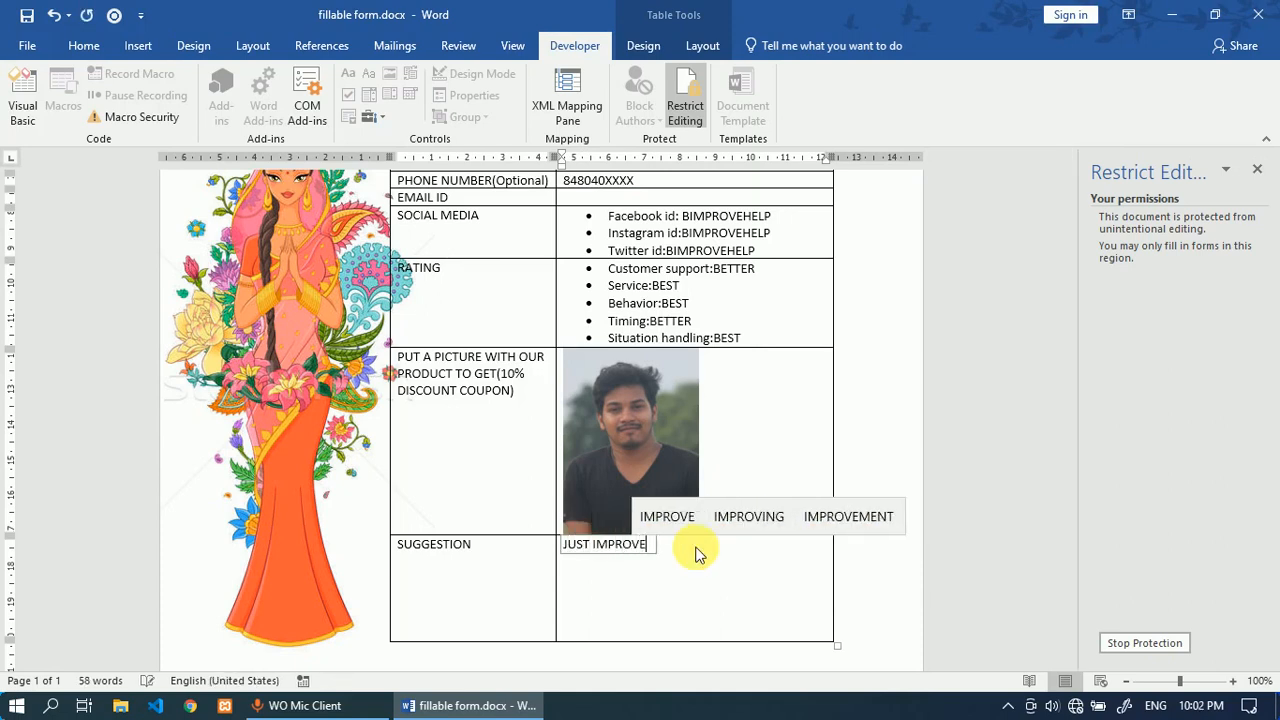
type("YOUR C")
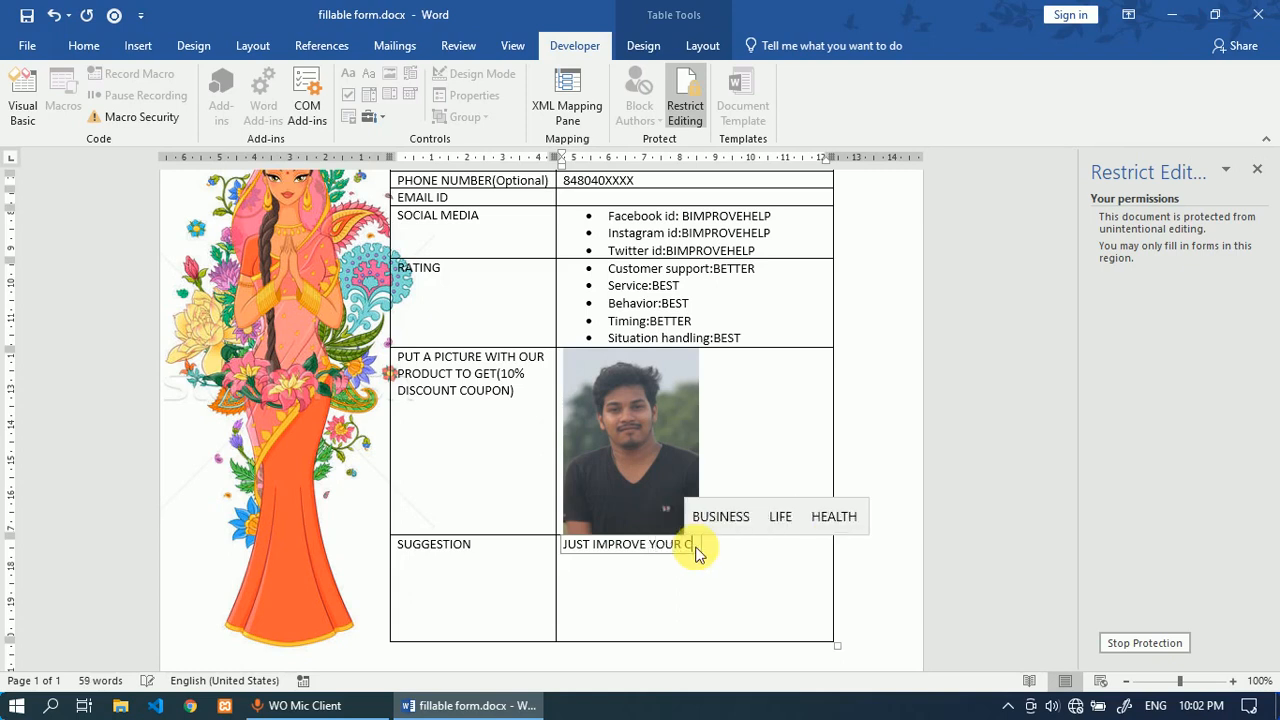
type("OMMUNICATION ")
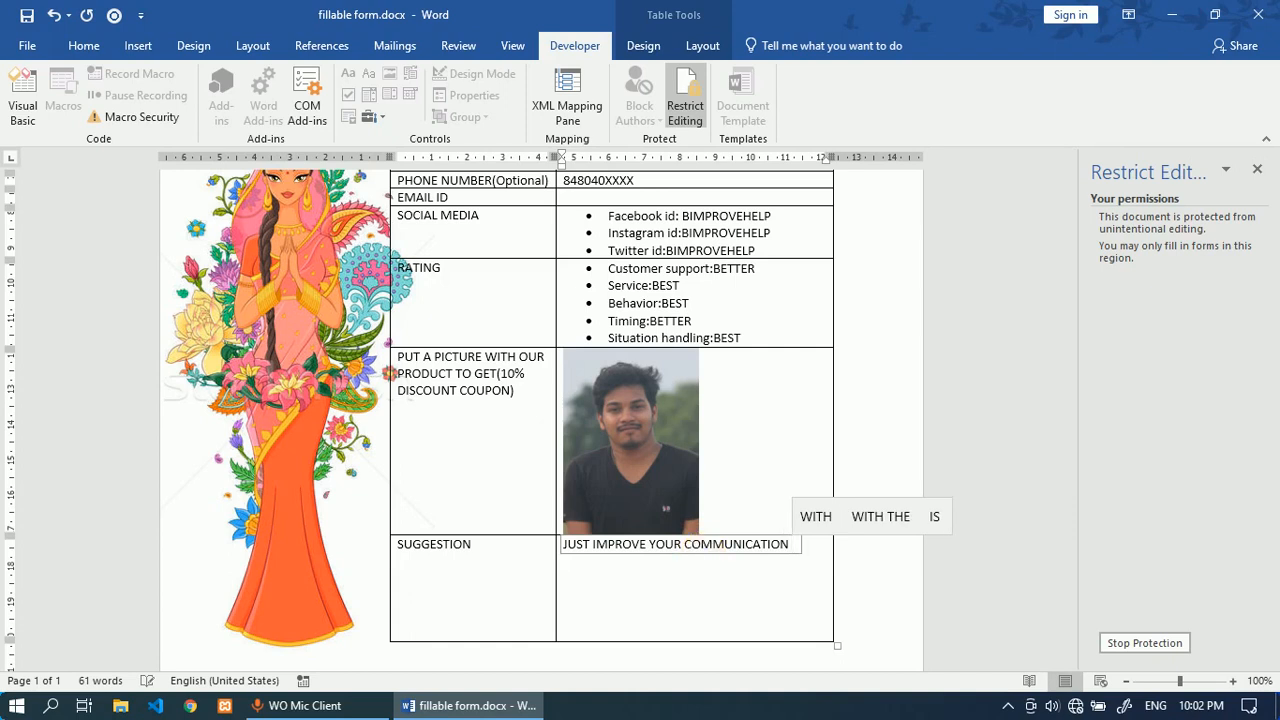
type("SKILL ")
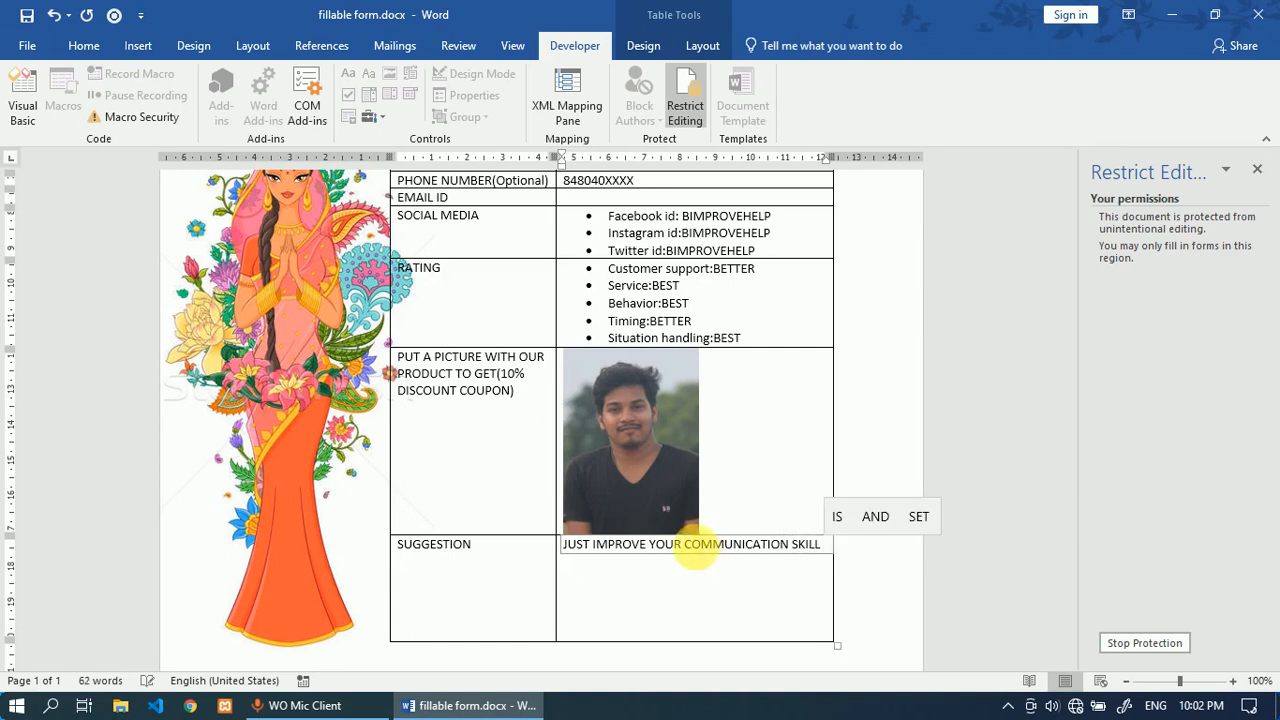
type("OF STAFFS")
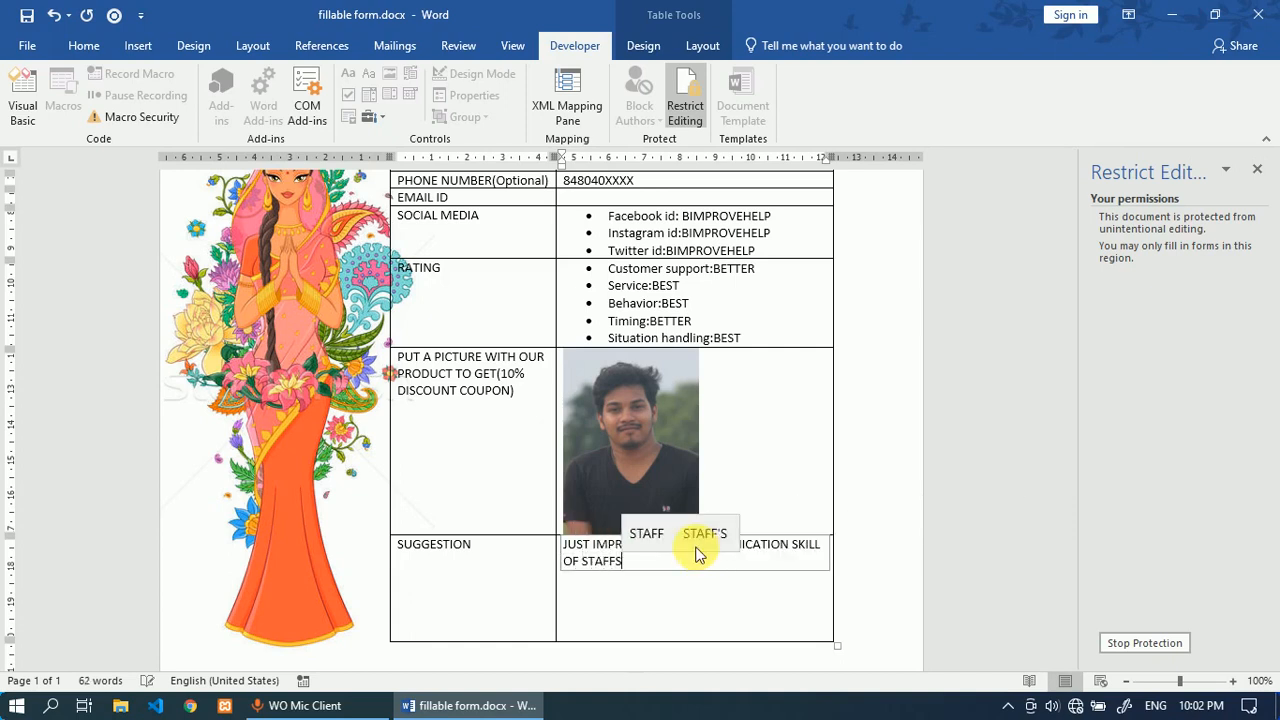
left_click(781, 458)
scroll(783, 459, "up", 6)
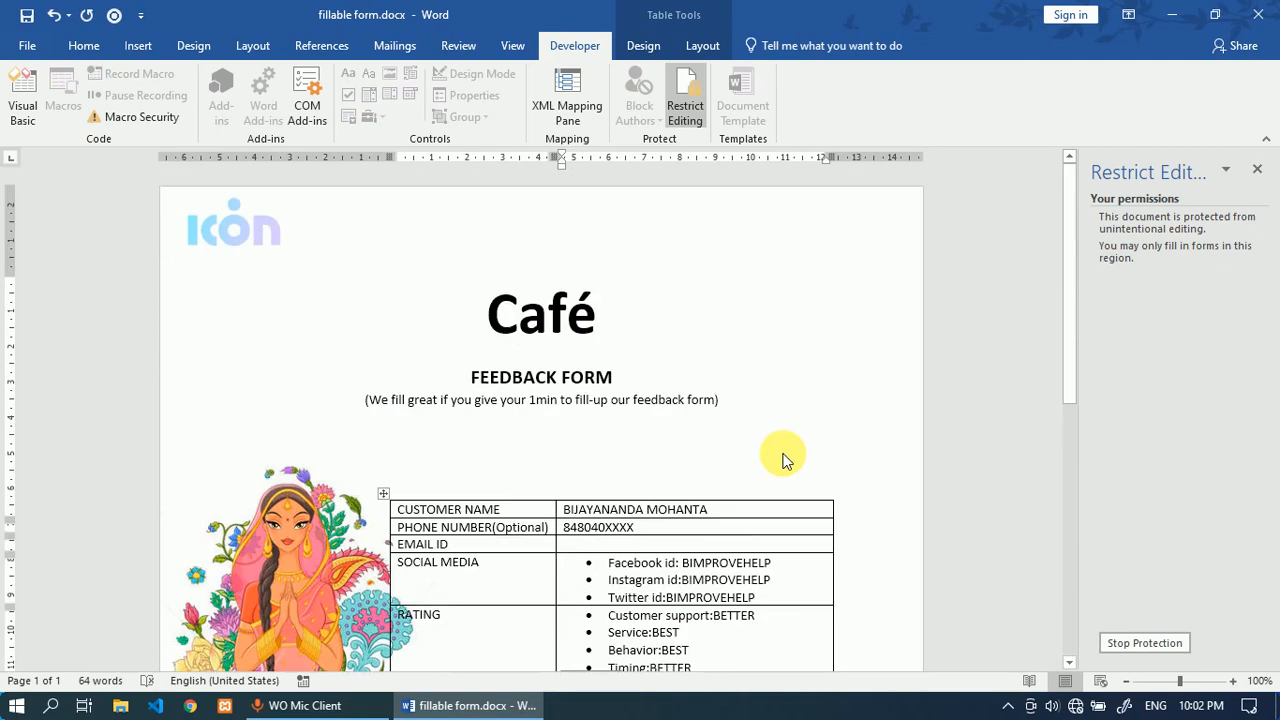
scroll(783, 459, "down", 9)
scroll(783, 459, "up", 9)
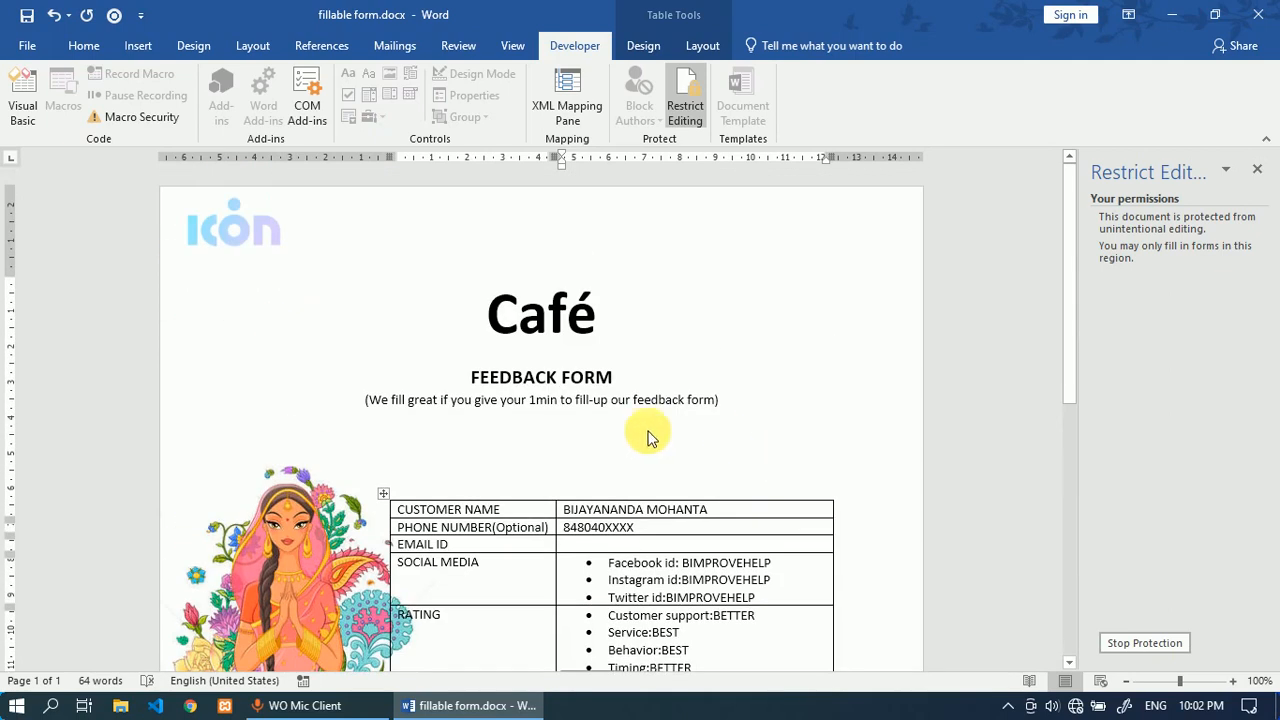
Check the one-page print preview at whole-page and full-size zoom, then return to the document
key("ctrl+p")
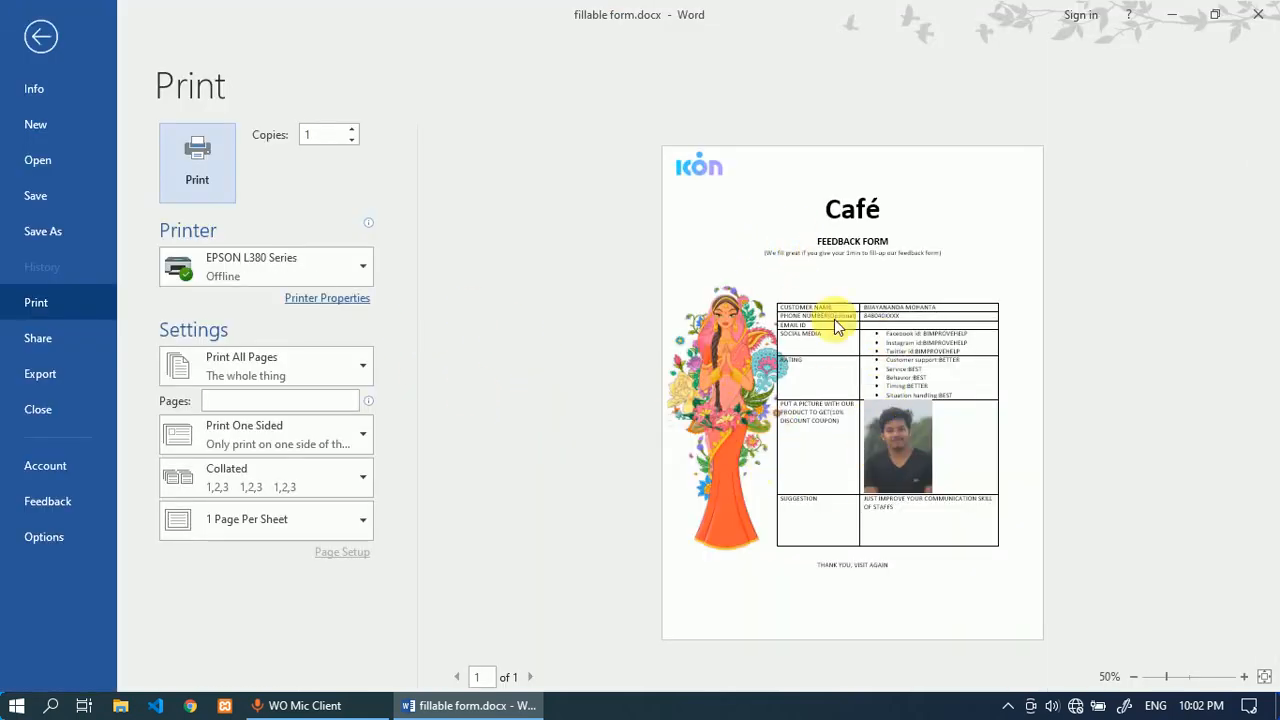
left_click(1263, 678)
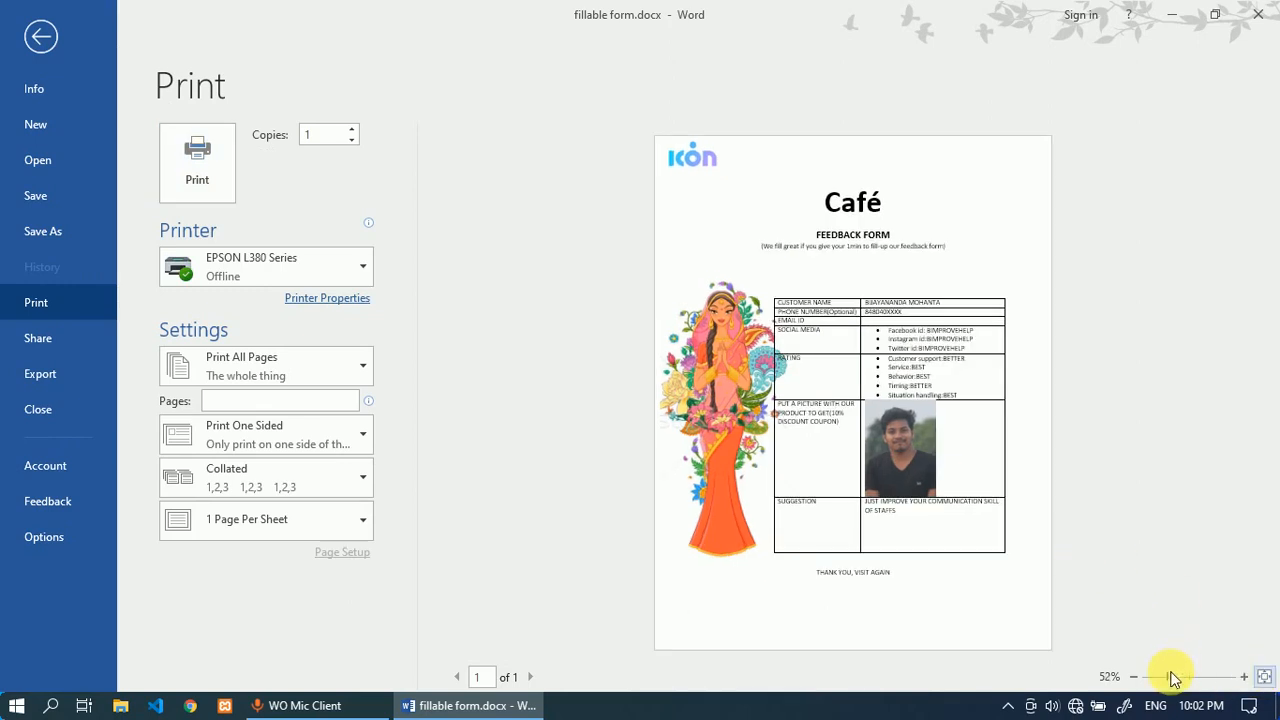
mouse_move(1173, 680)
left_mouse_down()
mouse_move(1208, 674)
mouse_move(1193, 682)
left_mouse_up()
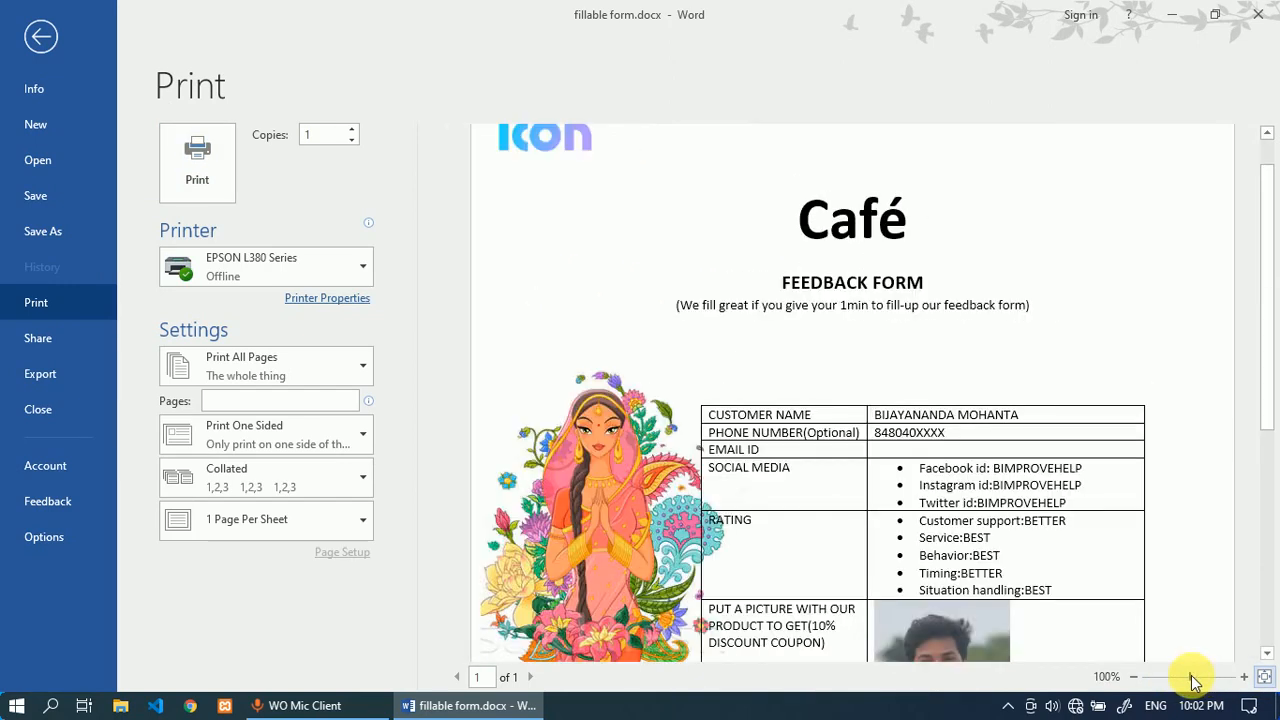
scroll(1073, 492, "down", 3)
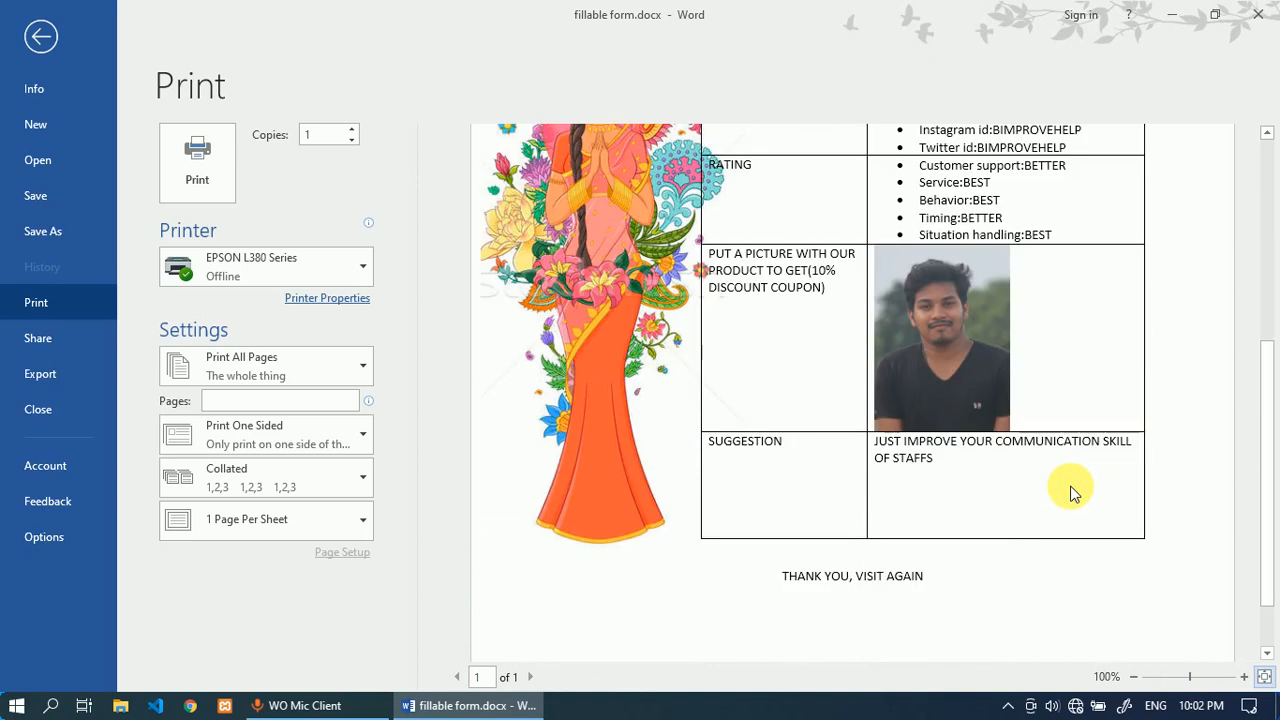
scroll(1073, 492, "up", 5)
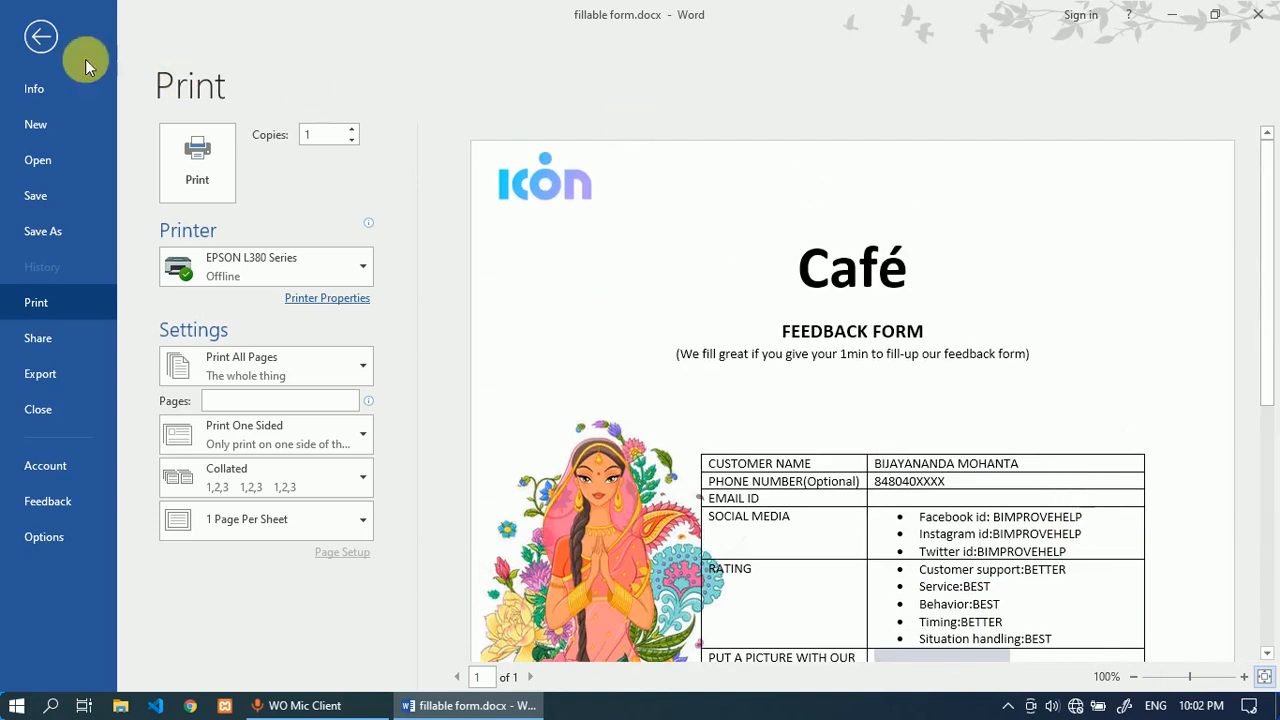
left_click(41, 36)
Save the filled-in feedback form with Ctrl+S
scroll(428, 294, "down", 8)
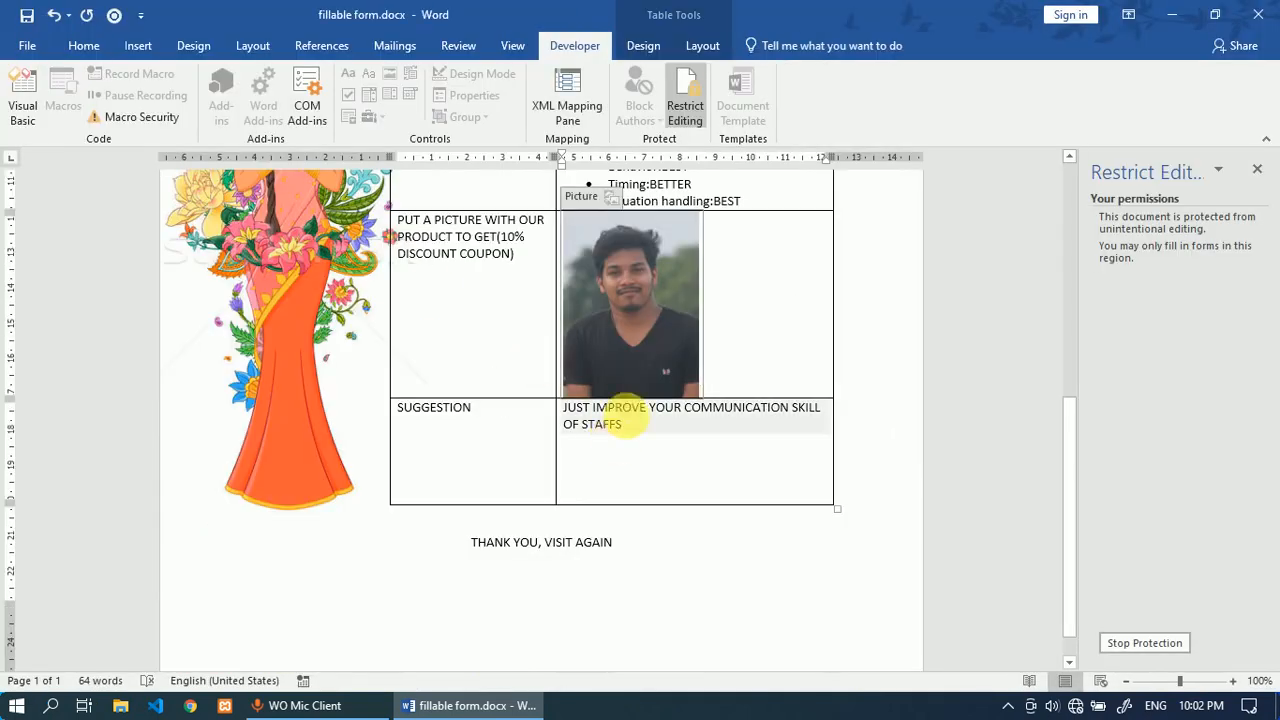
scroll(718, 464, "up", 6)
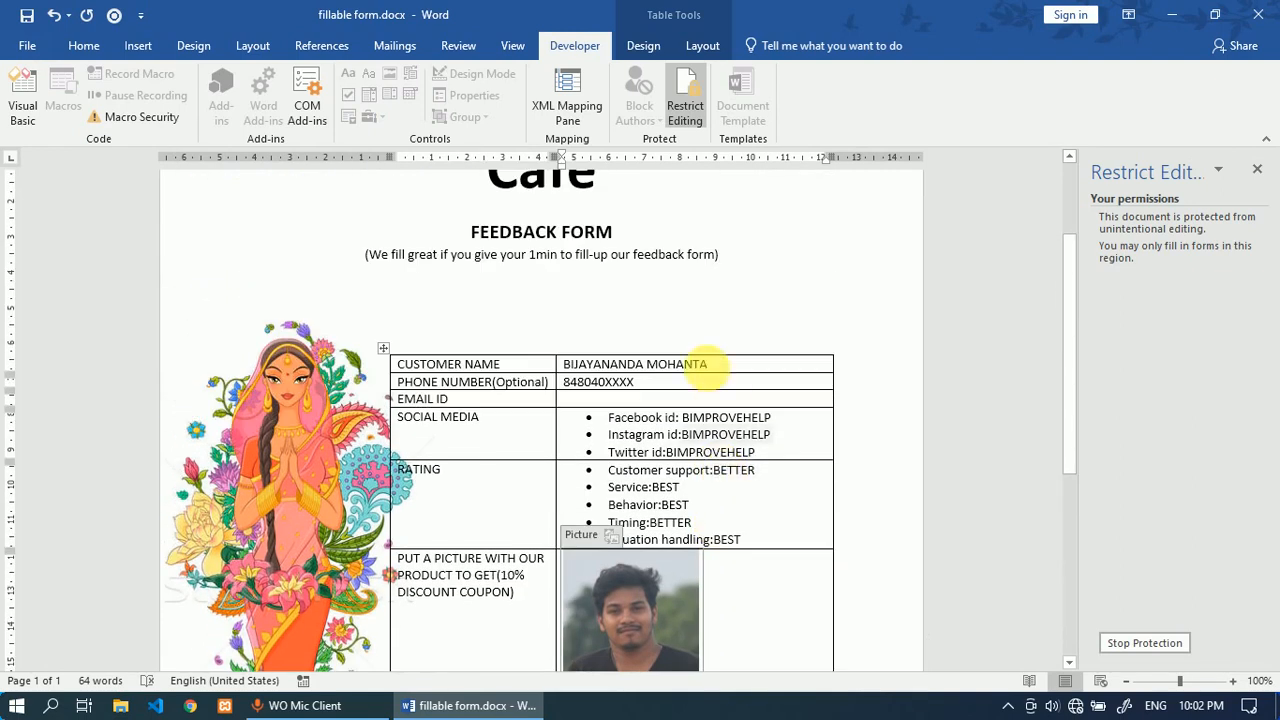
left_click(665, 364)
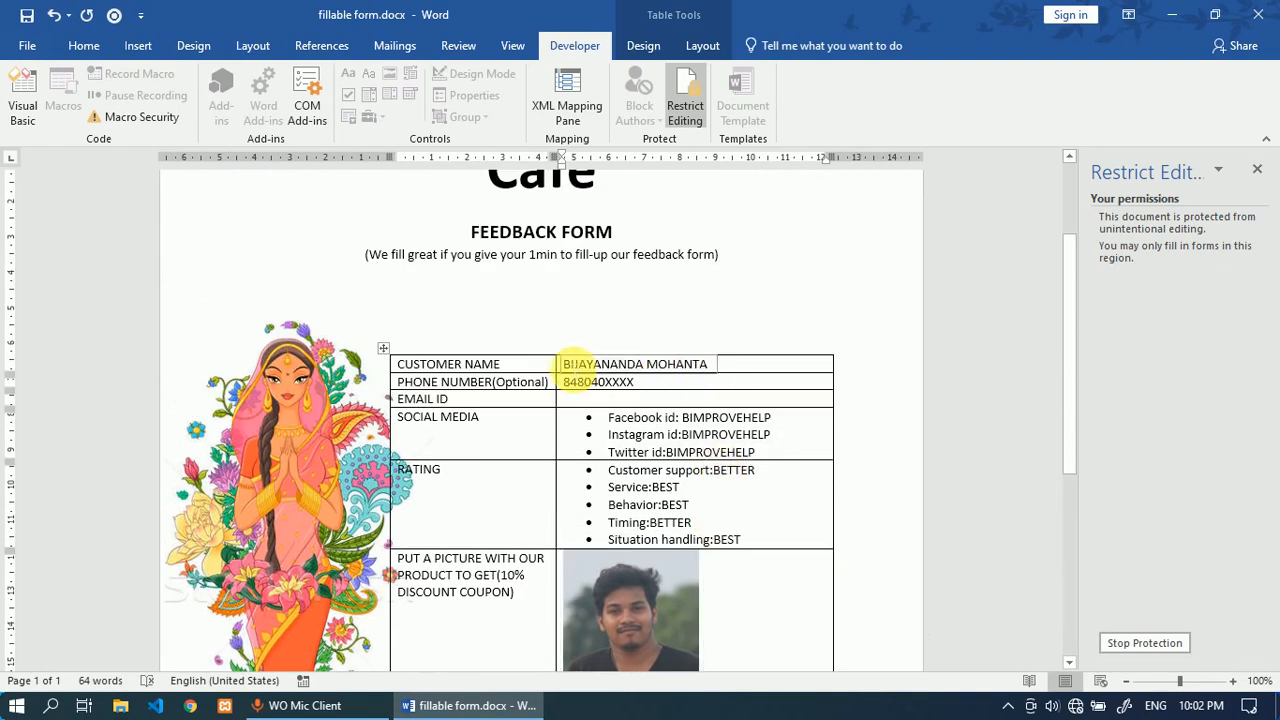
left_click_drag(583, 368, 712, 368)
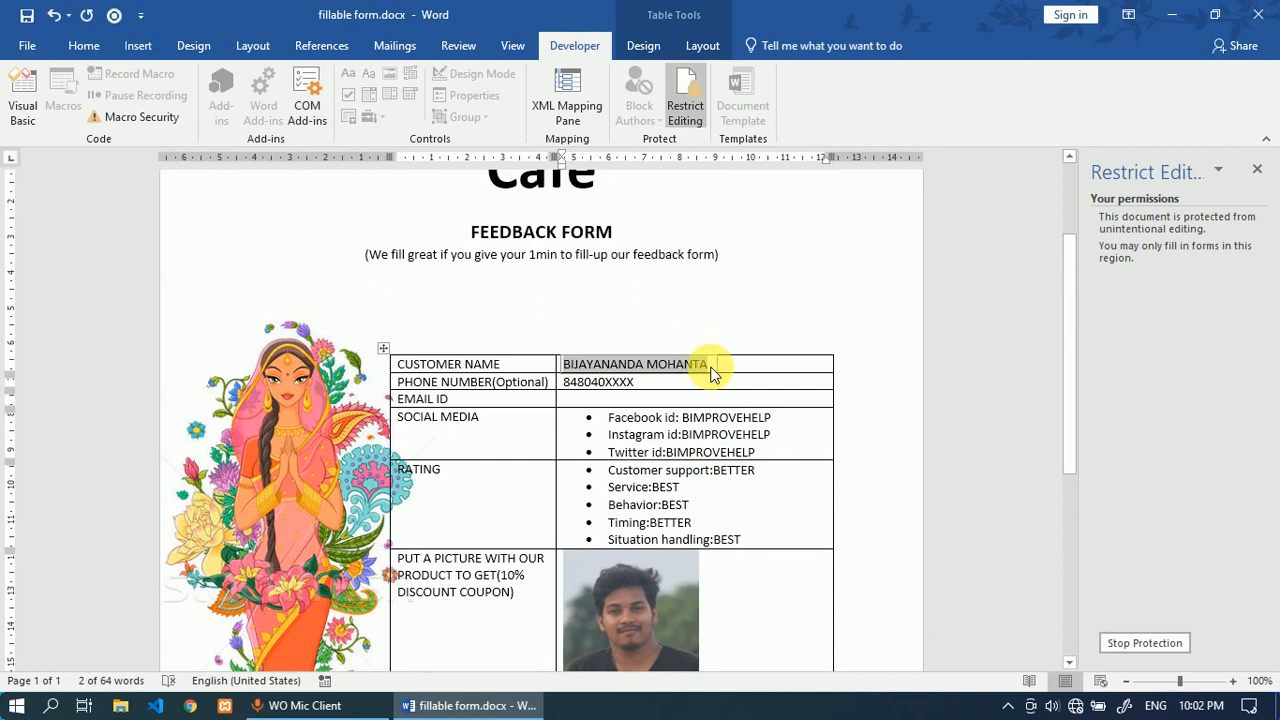
key("ctrl+s")
Confirm the decorative illustration is locked and return the caret to the phone-number field
key("Tab")
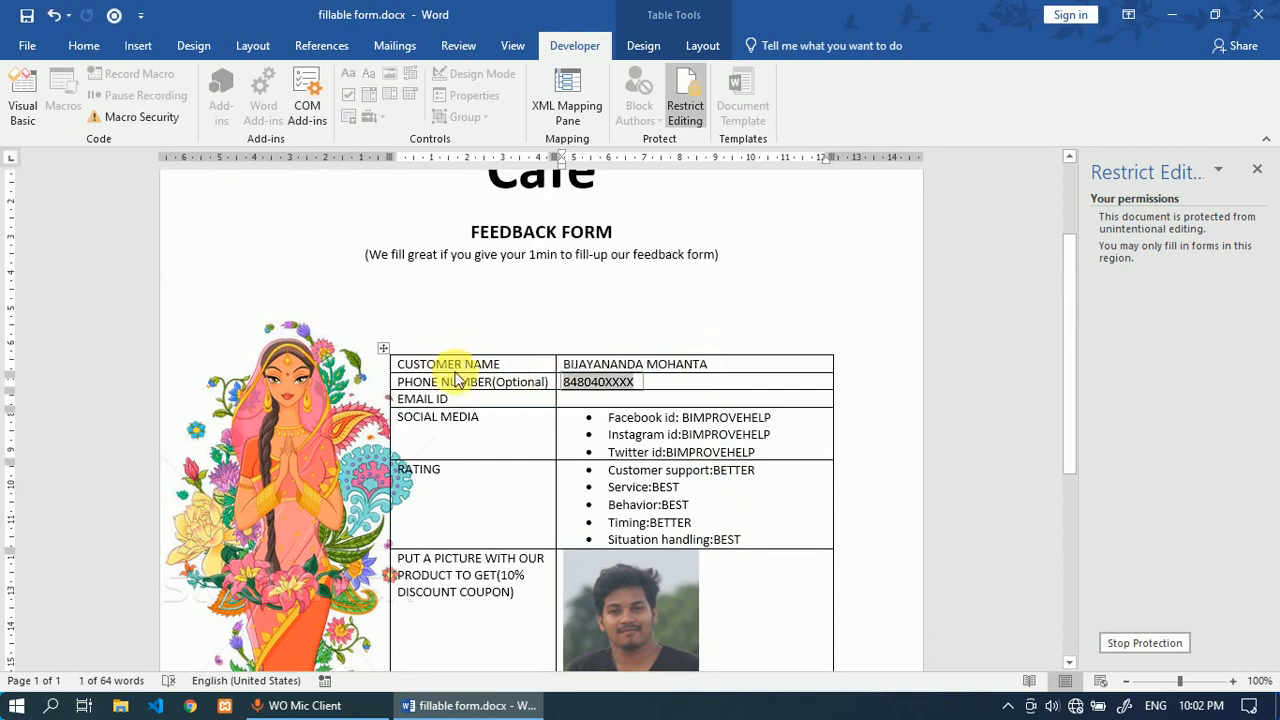
left_click(285, 412)
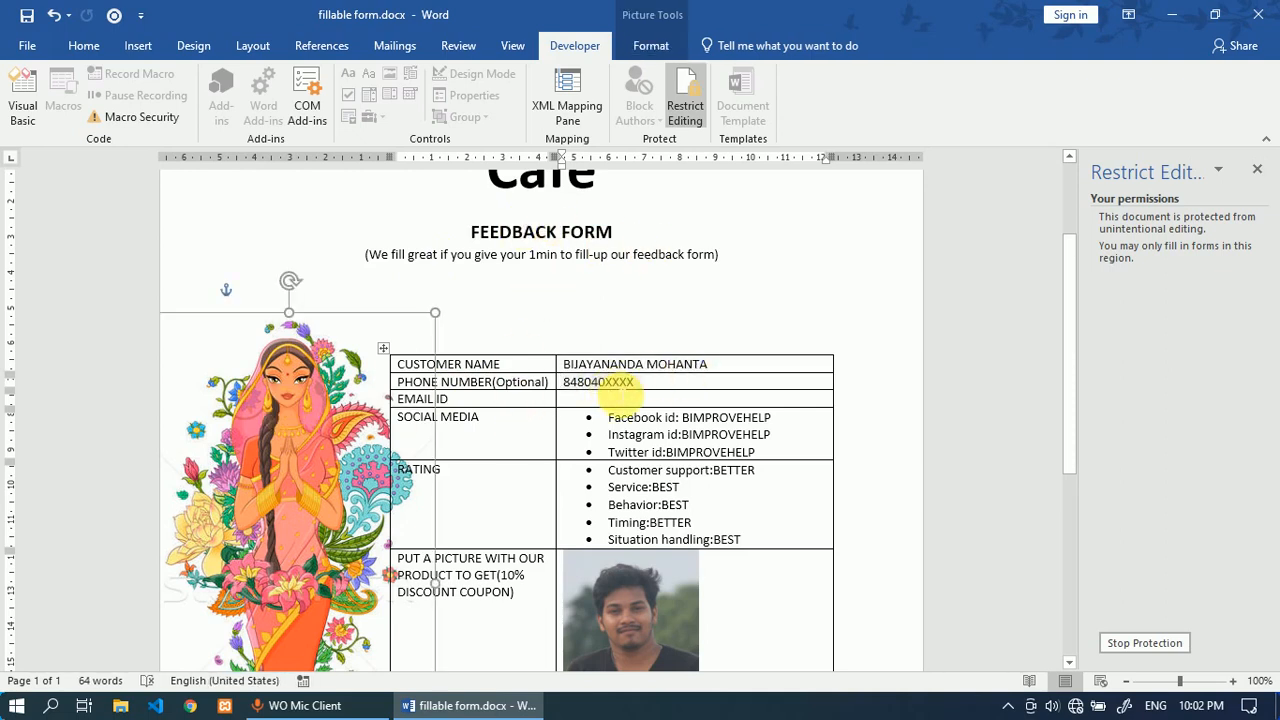
left_click(613, 382)
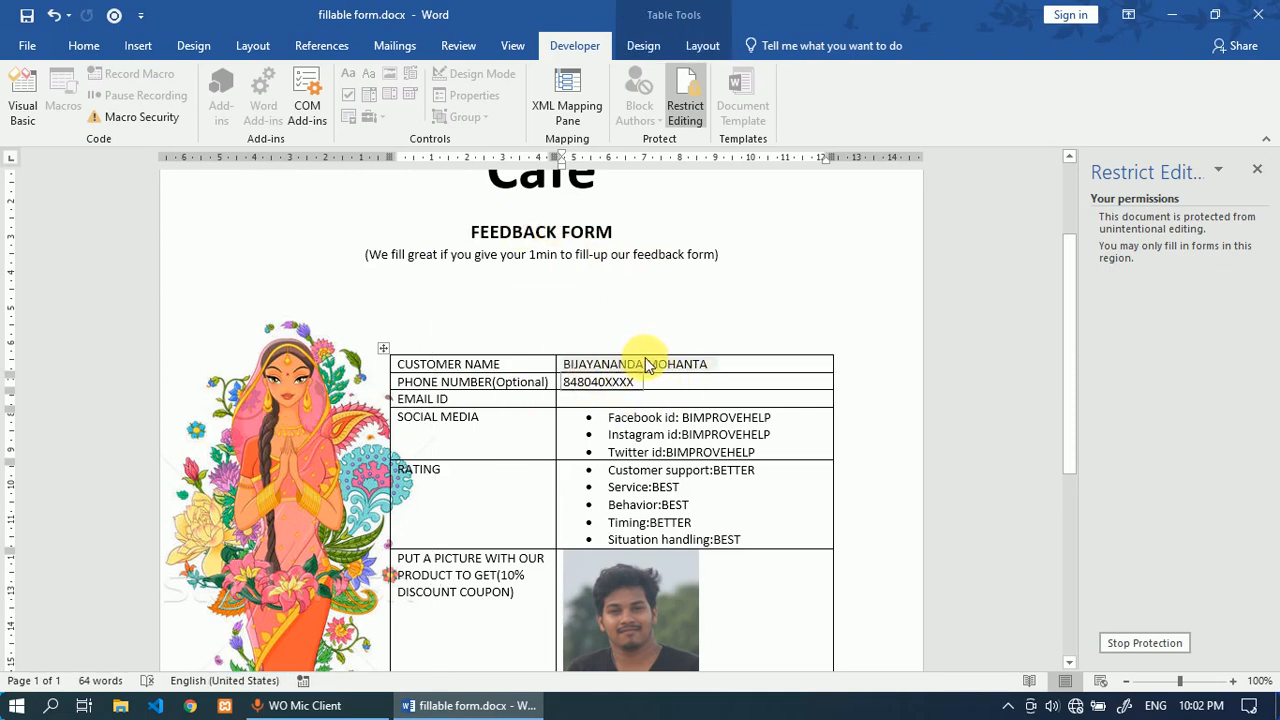
scroll(630, 489, "down", 4)
scroll(600, 487, "up", 5)
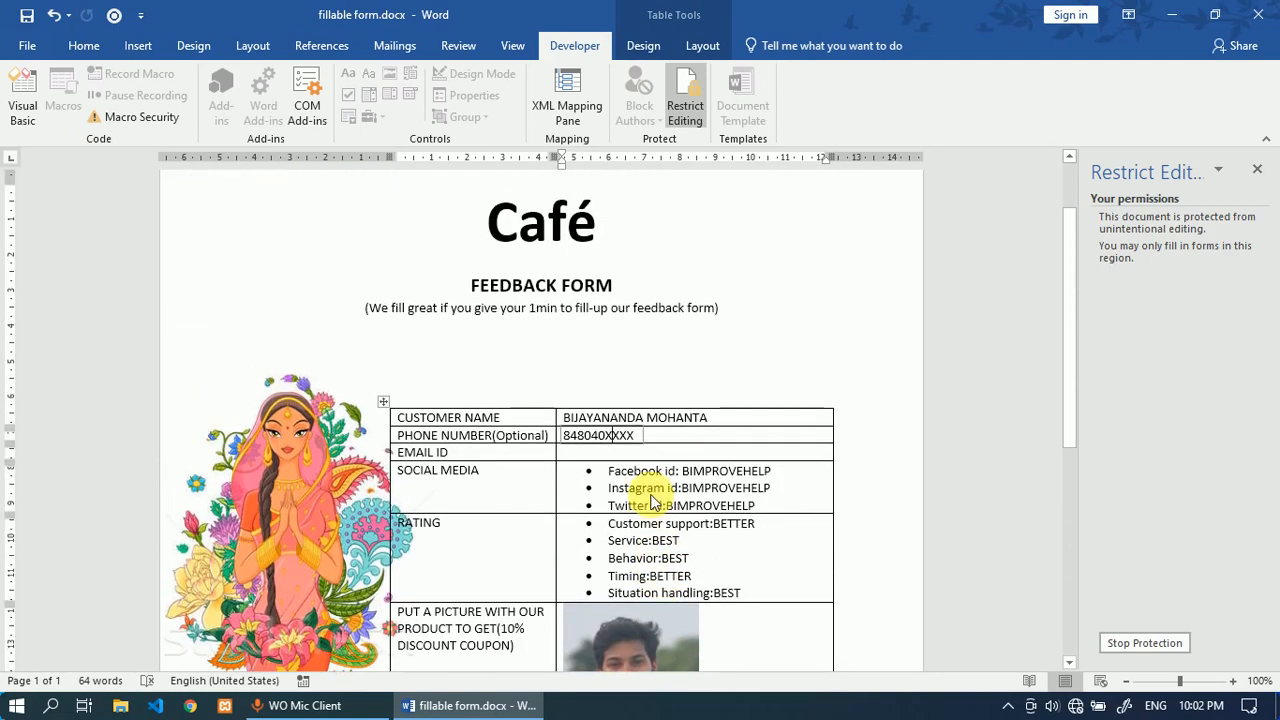
scroll(652, 501, "up", 2)
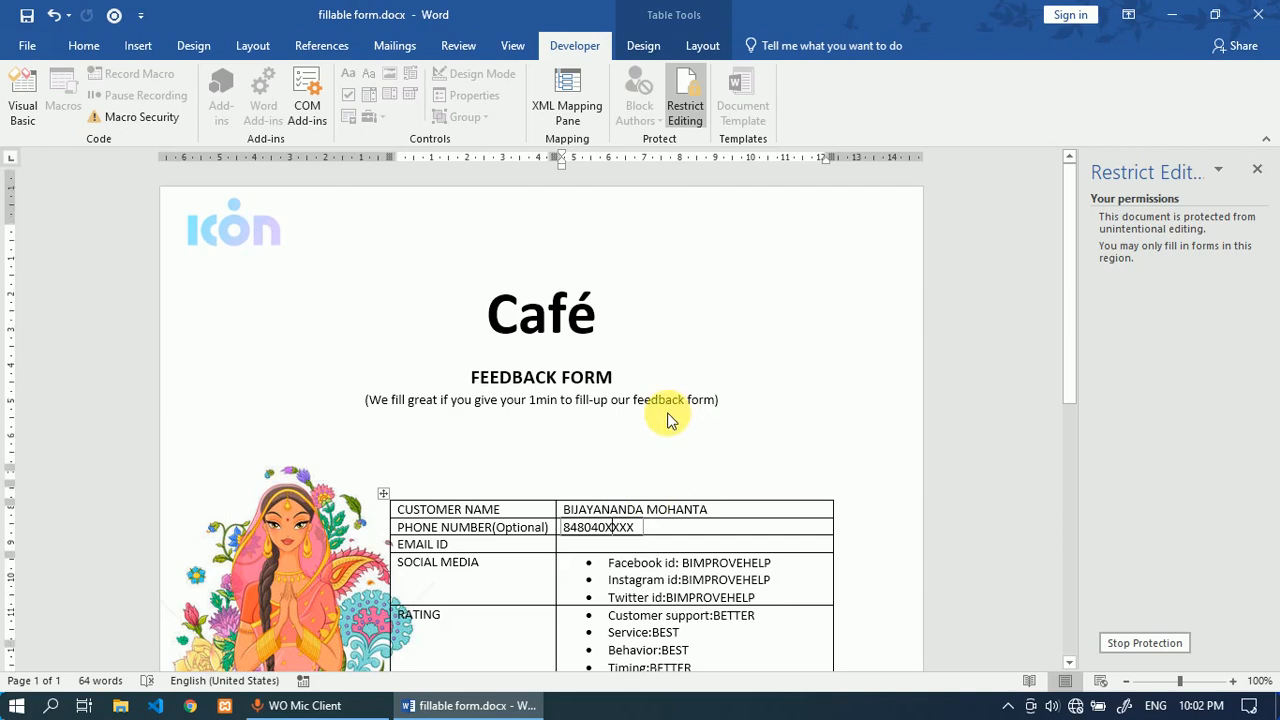
scroll(671, 423, "down", 10)
scroll(670, 420, "up", 10)
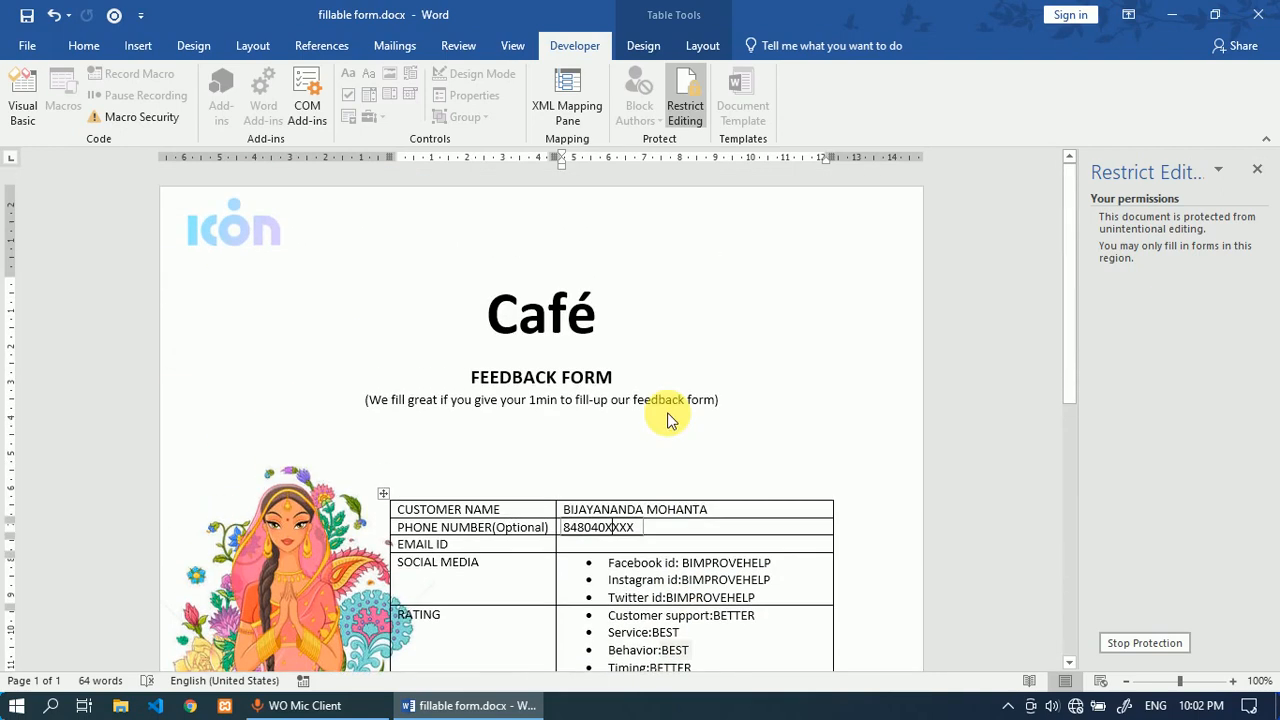